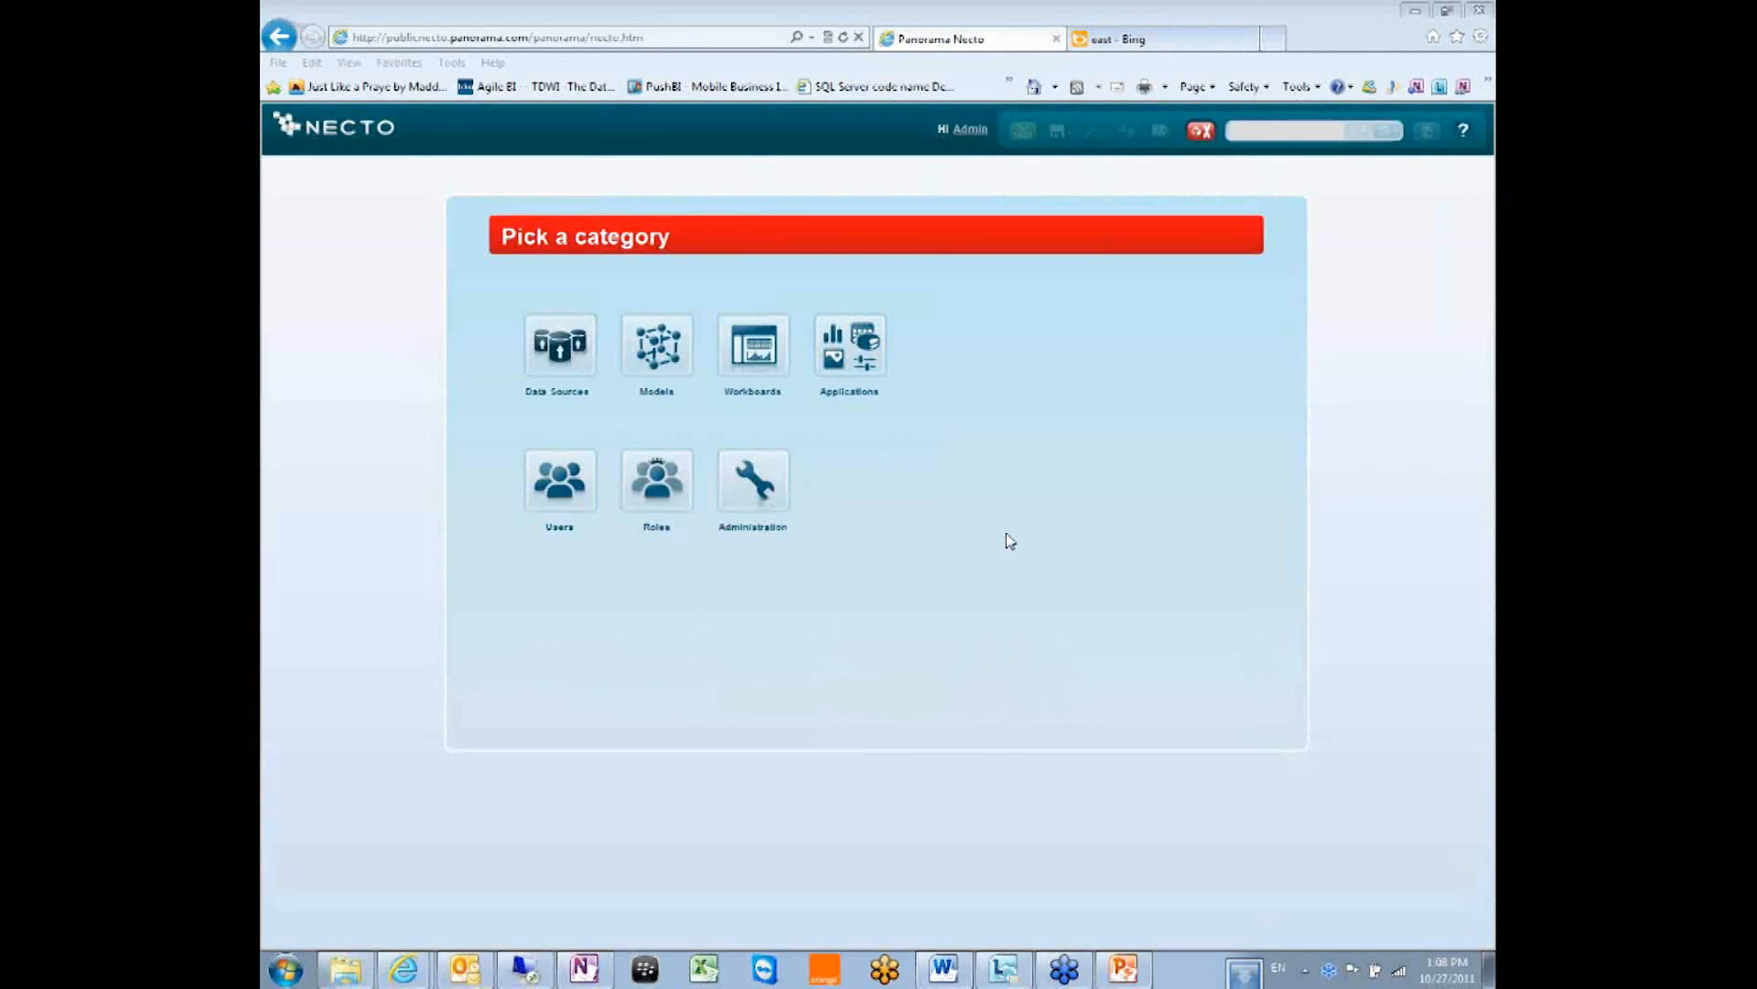
Open the OLAP Connection properties of the Food Mart folder under Workboards > Cubes.
left_click(753, 346)
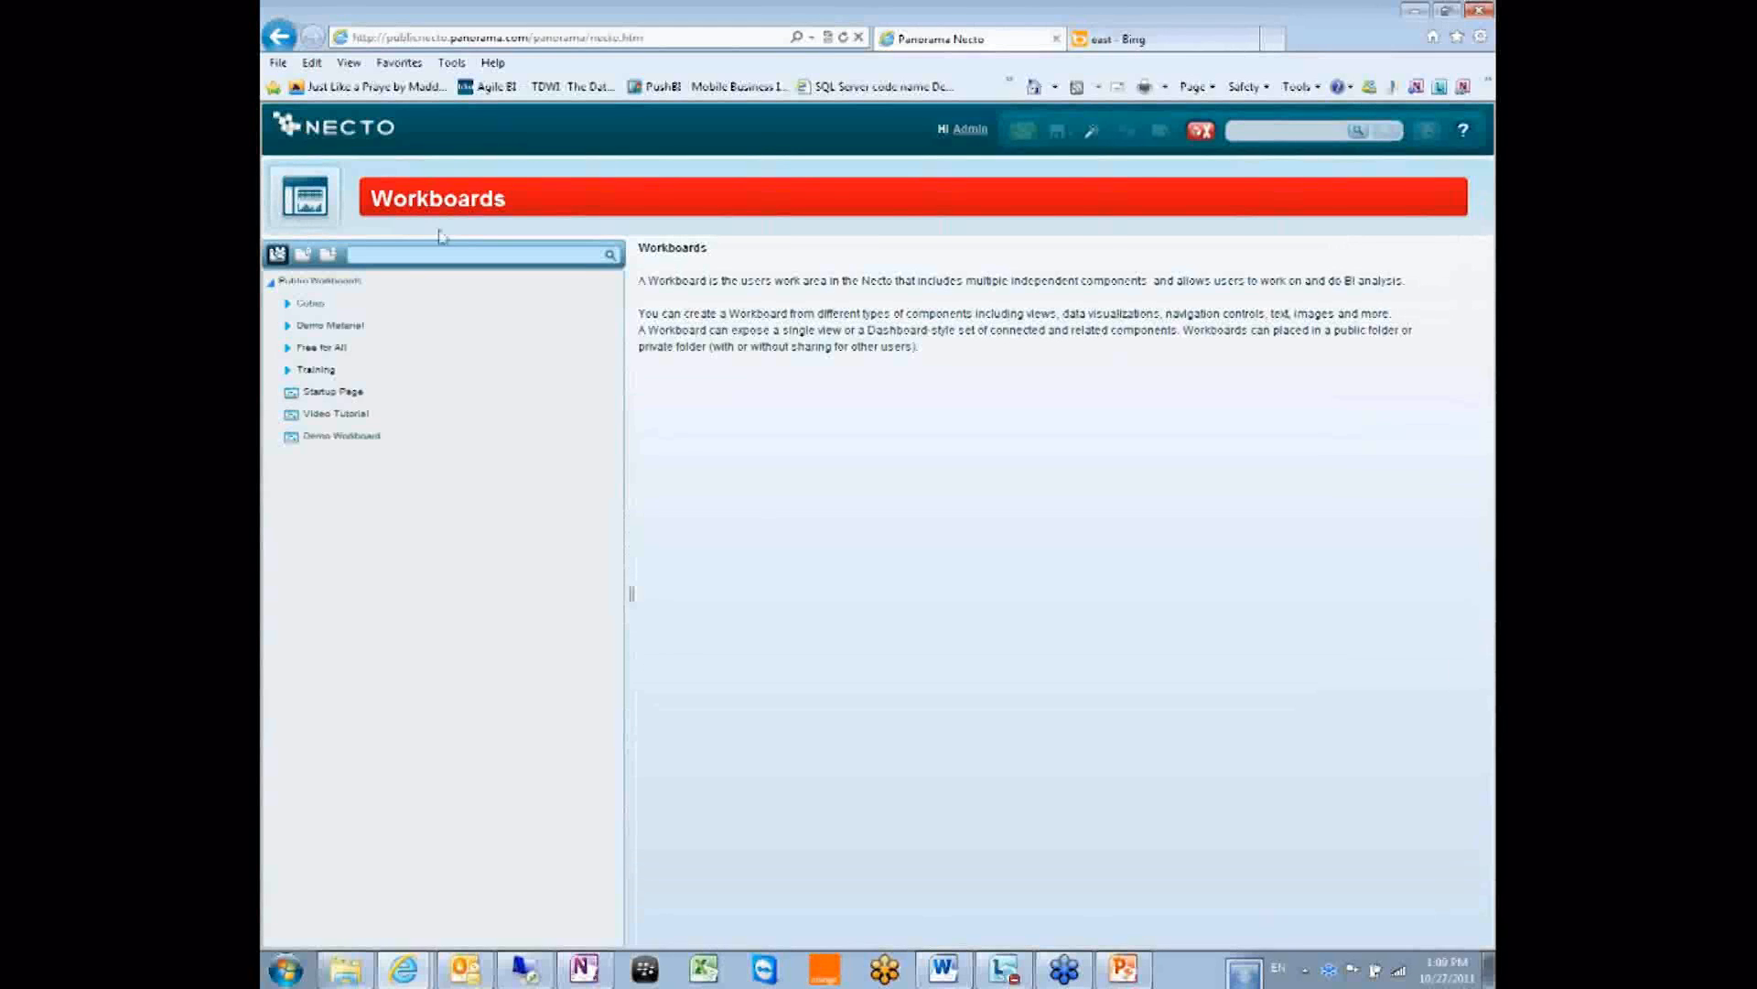
left_click(288, 308)
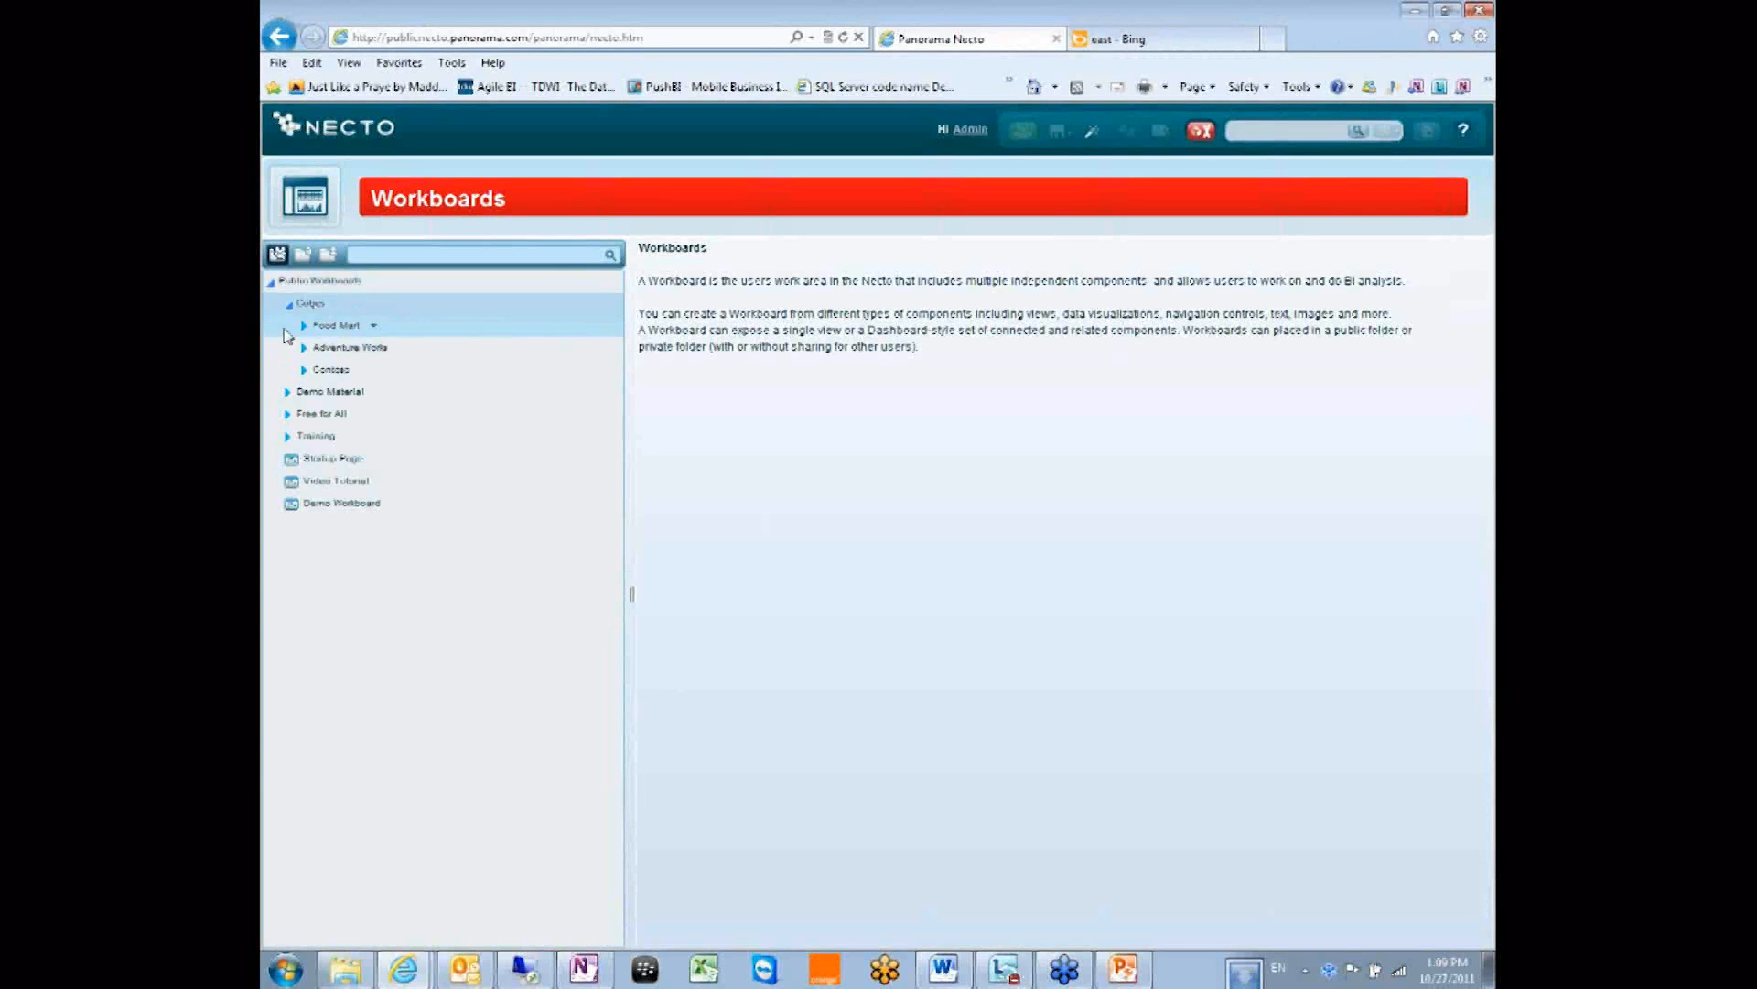
left_click(373, 326)
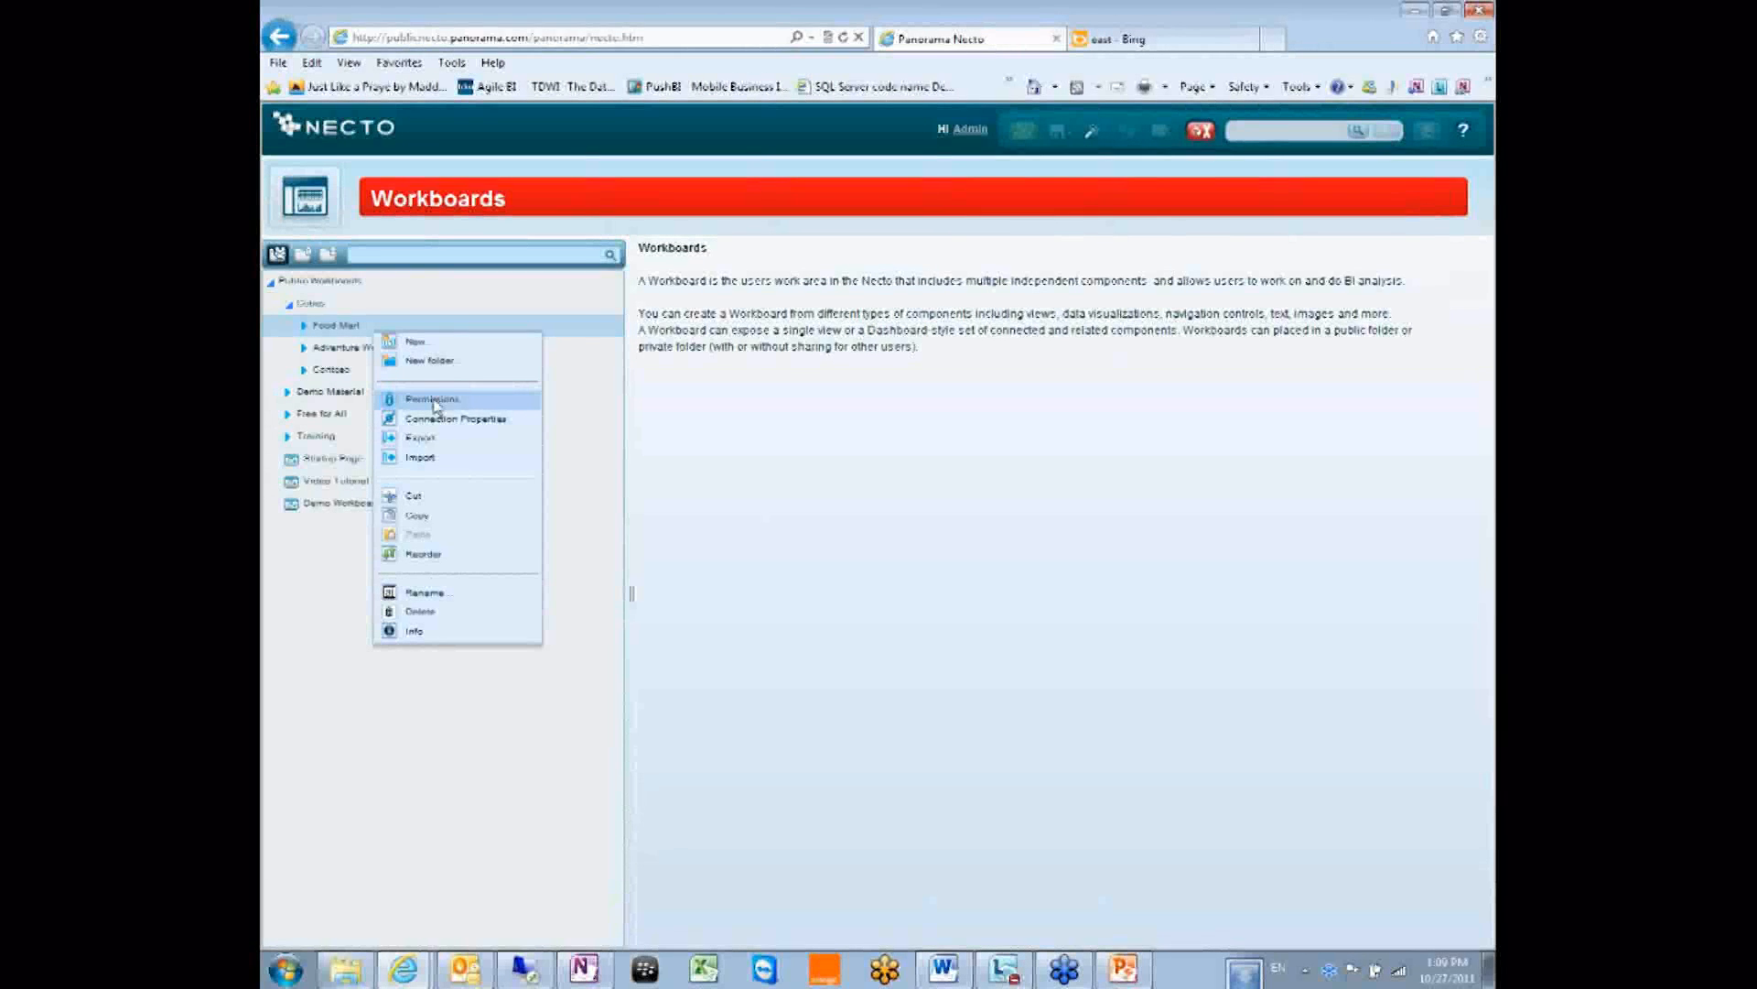
left_click(484, 421)
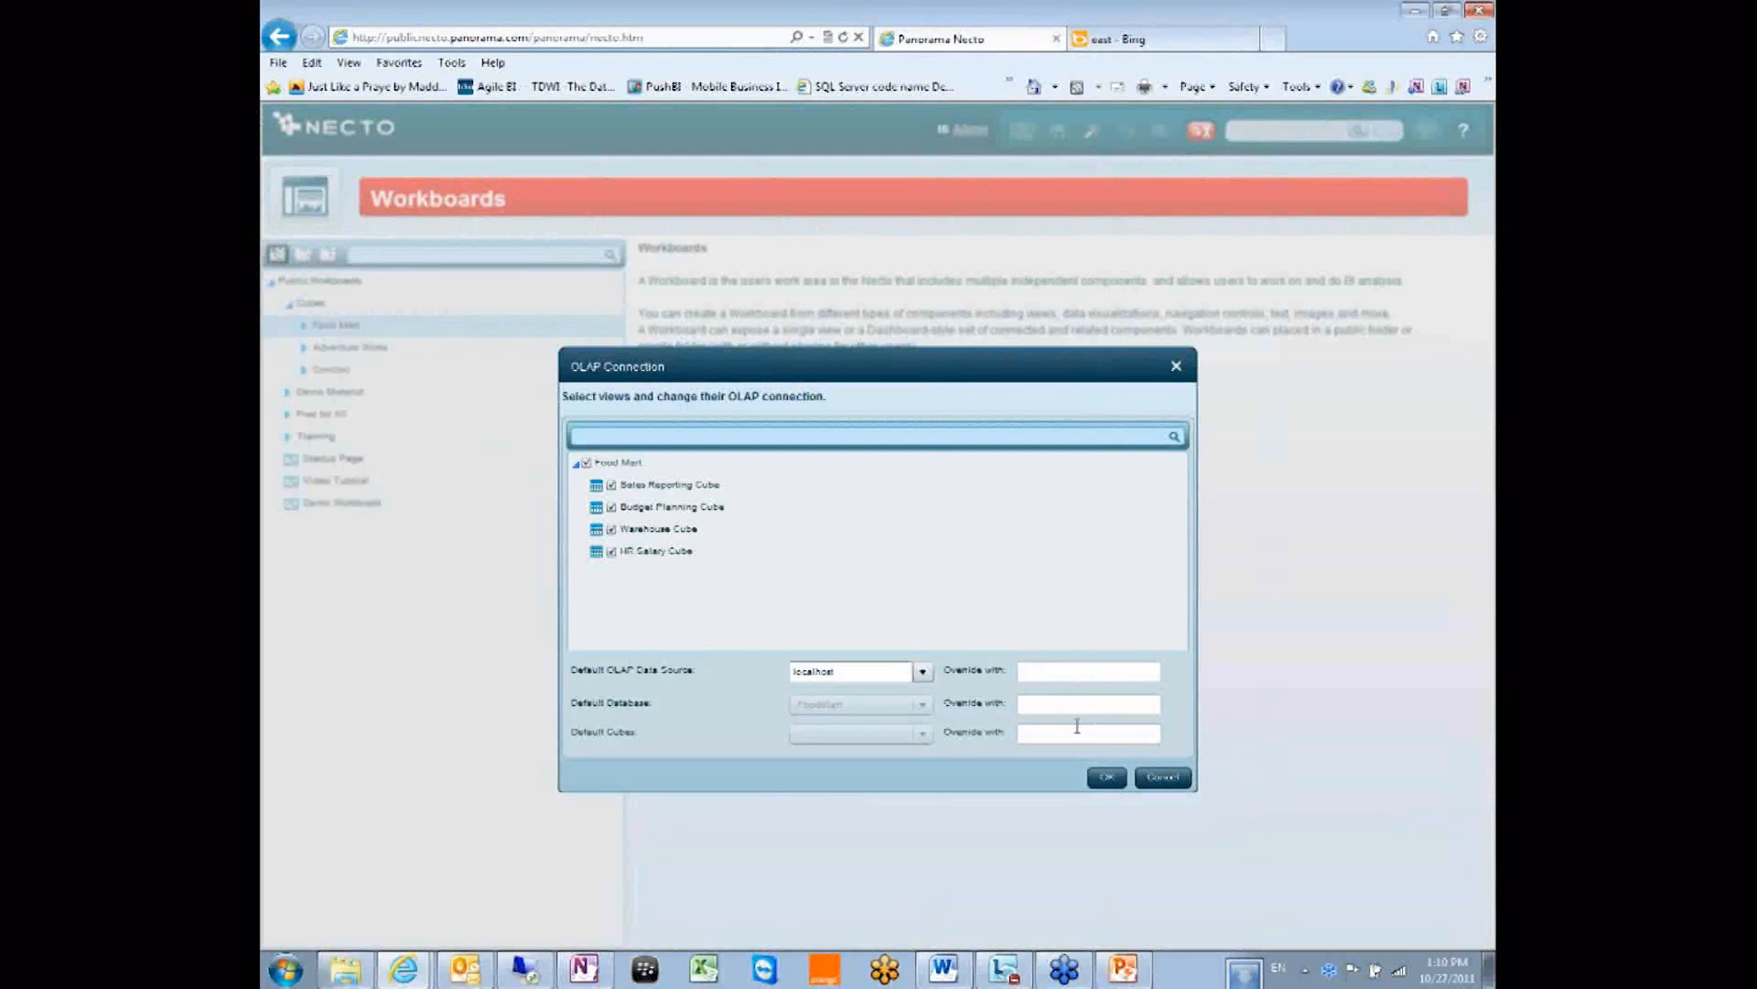
Review the localhost data source and the data source, database and cubes override fields, then cancel.
left_click(810, 680)
double_click(810, 672)
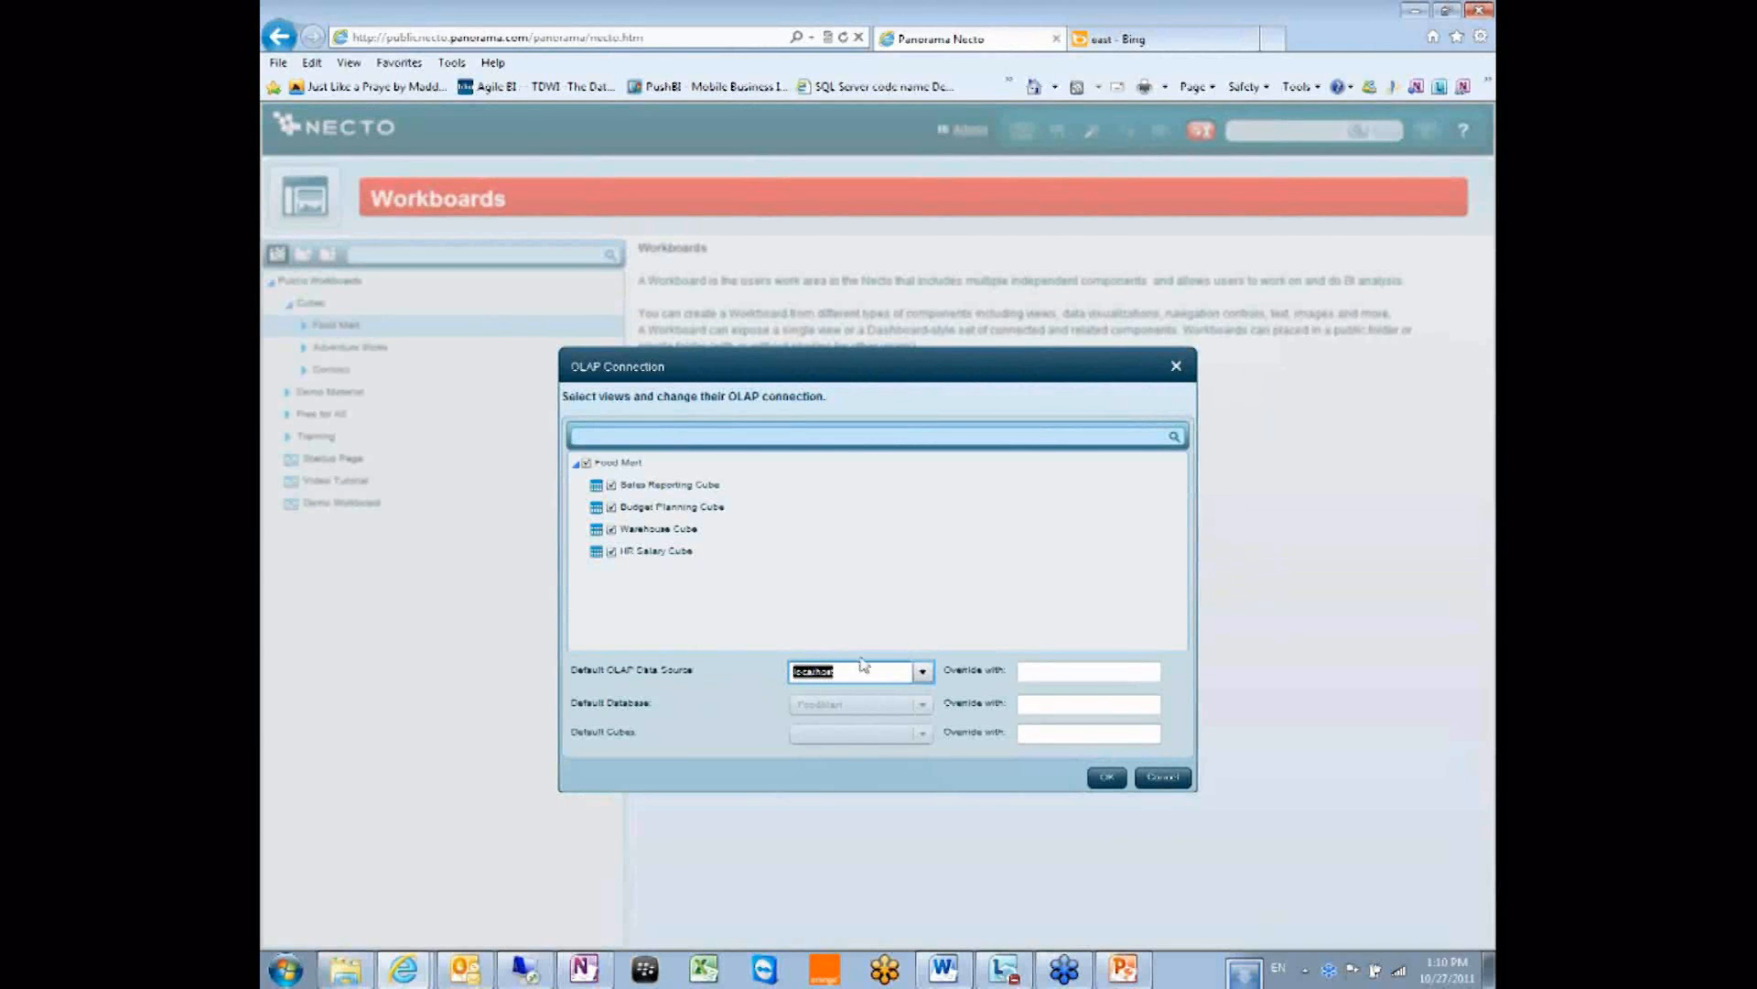
left_click(1023, 669)
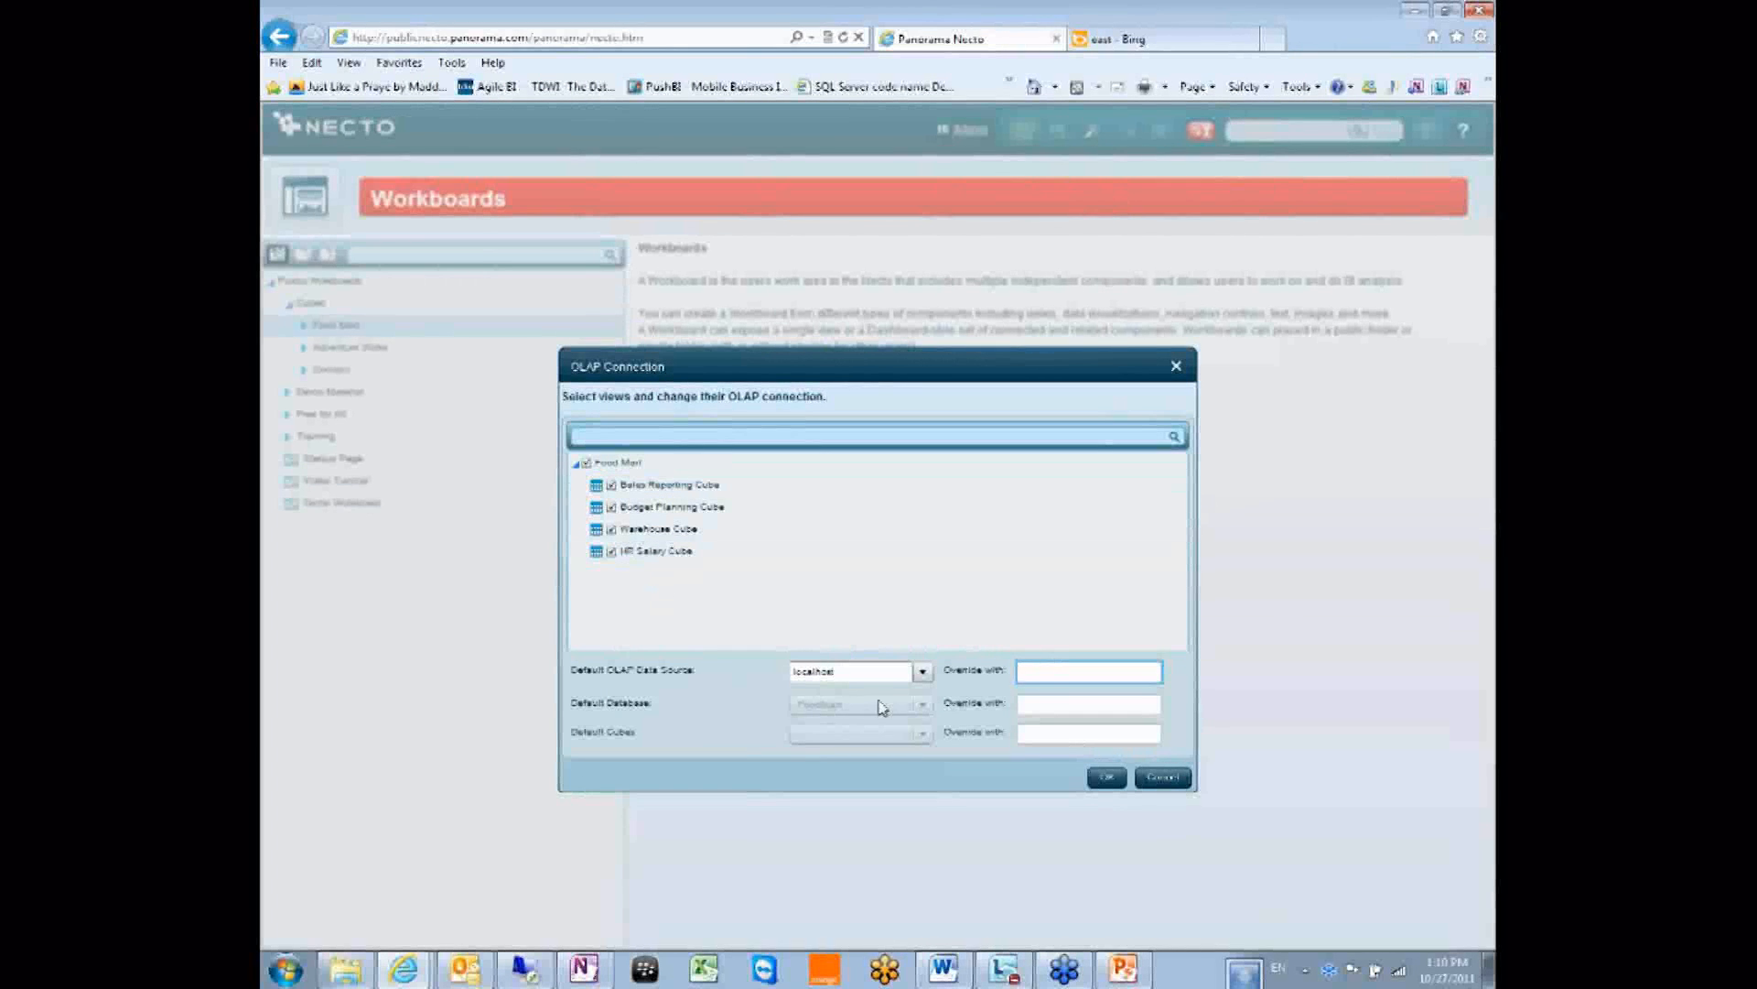
left_click(1141, 707)
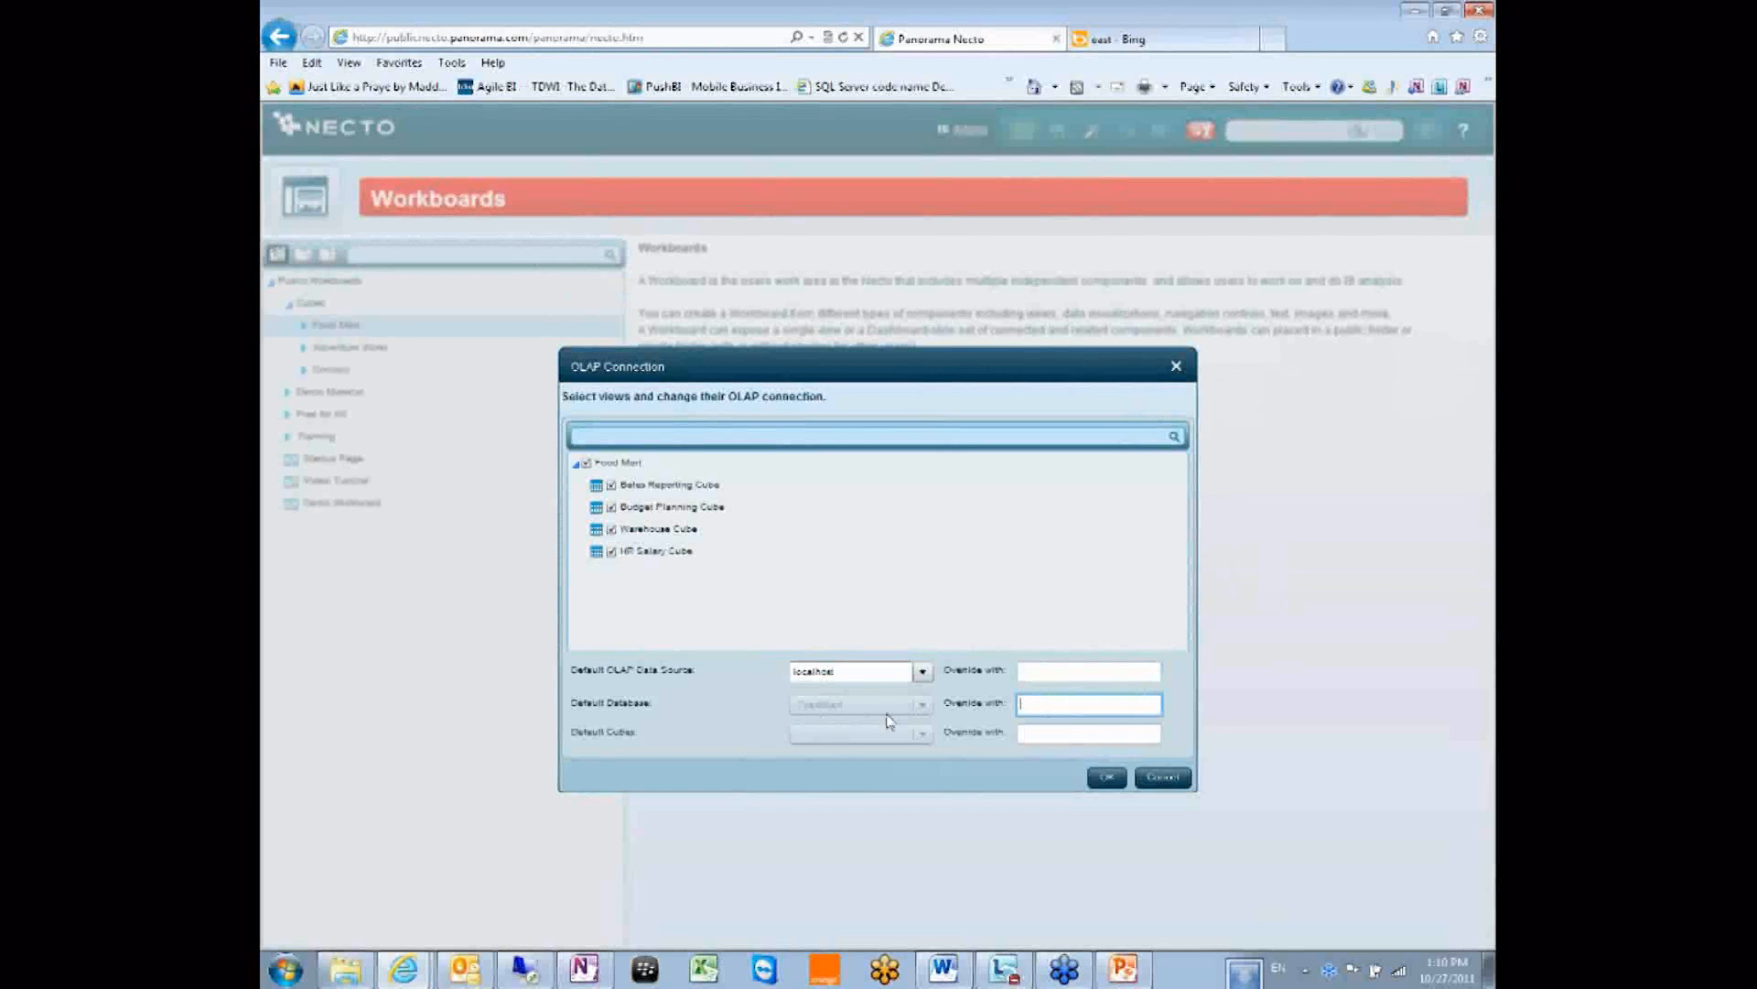
left_click(1044, 734)
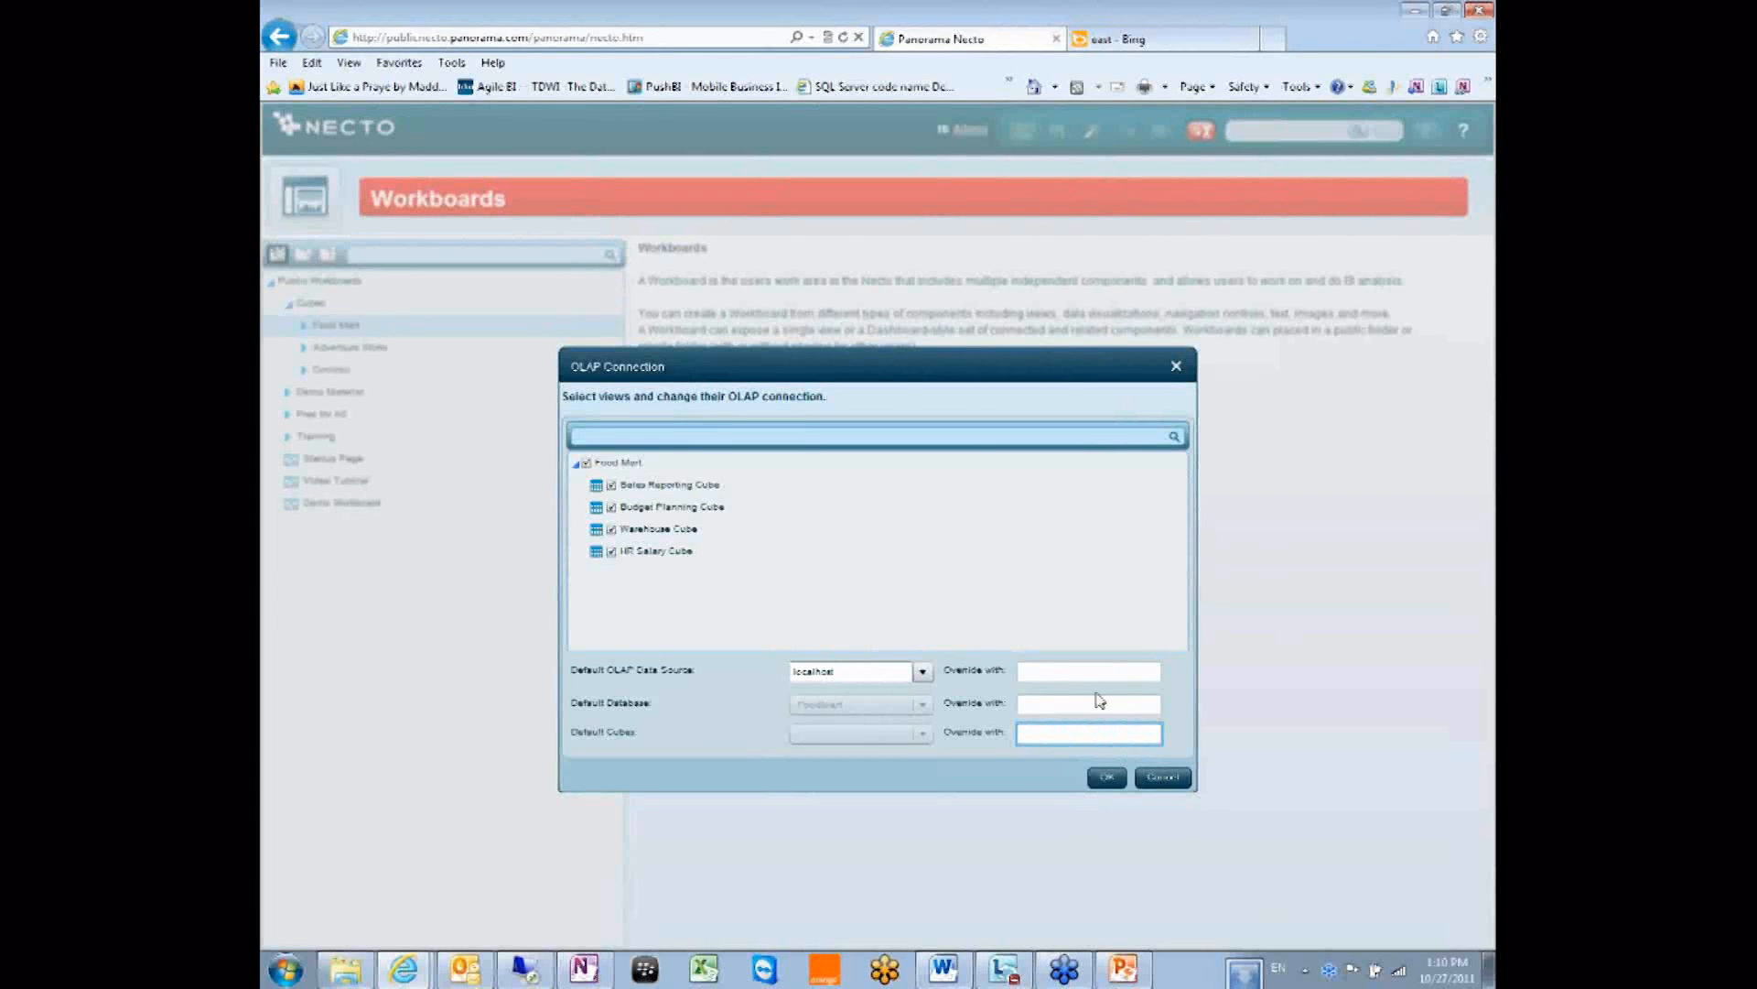
left_click(1163, 777)
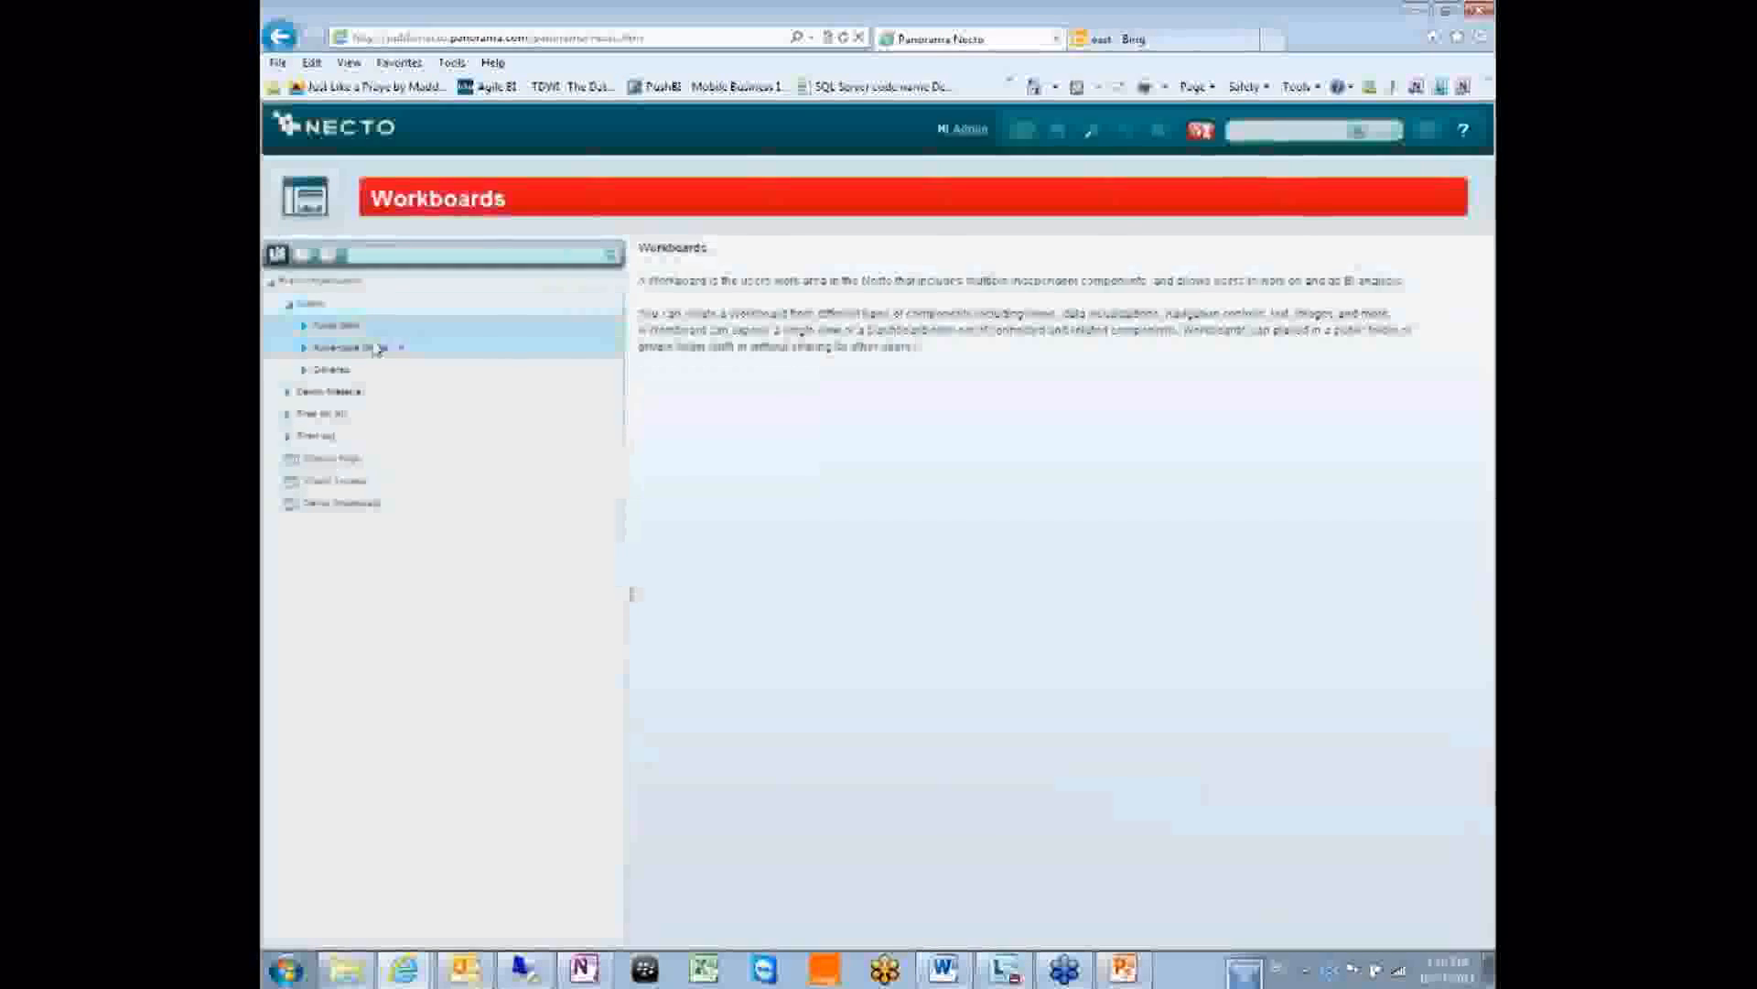
right_click(369, 329)
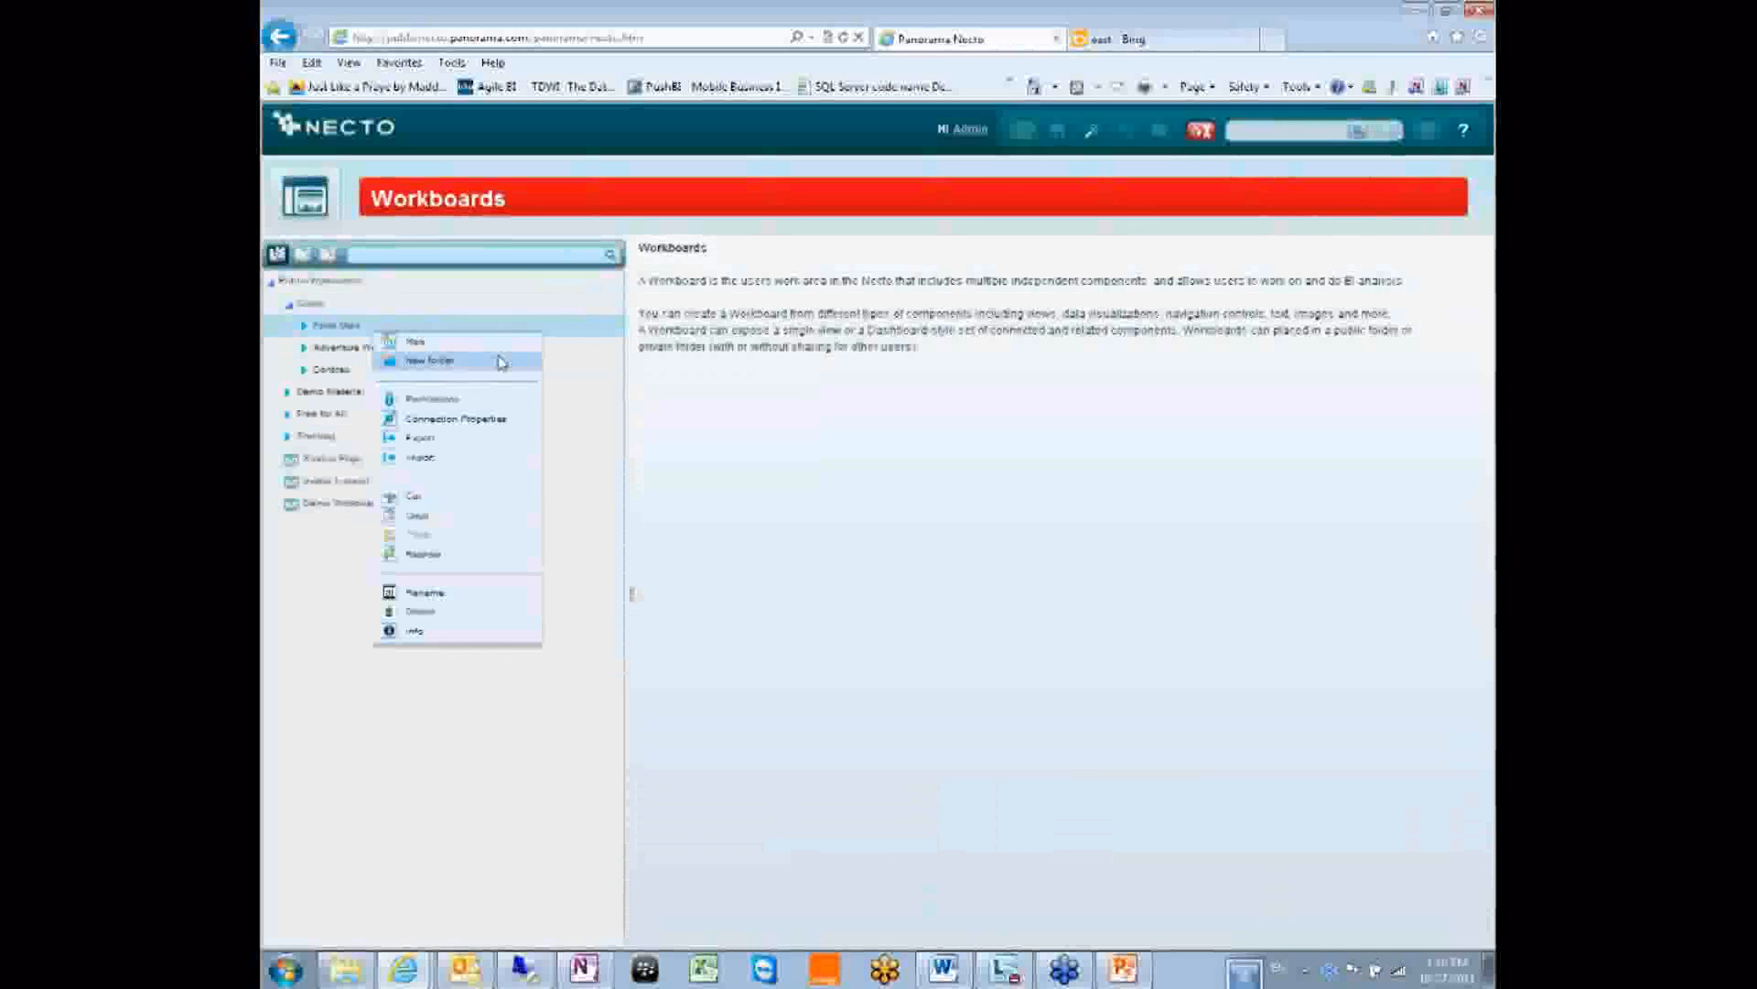
left_click(474, 420)
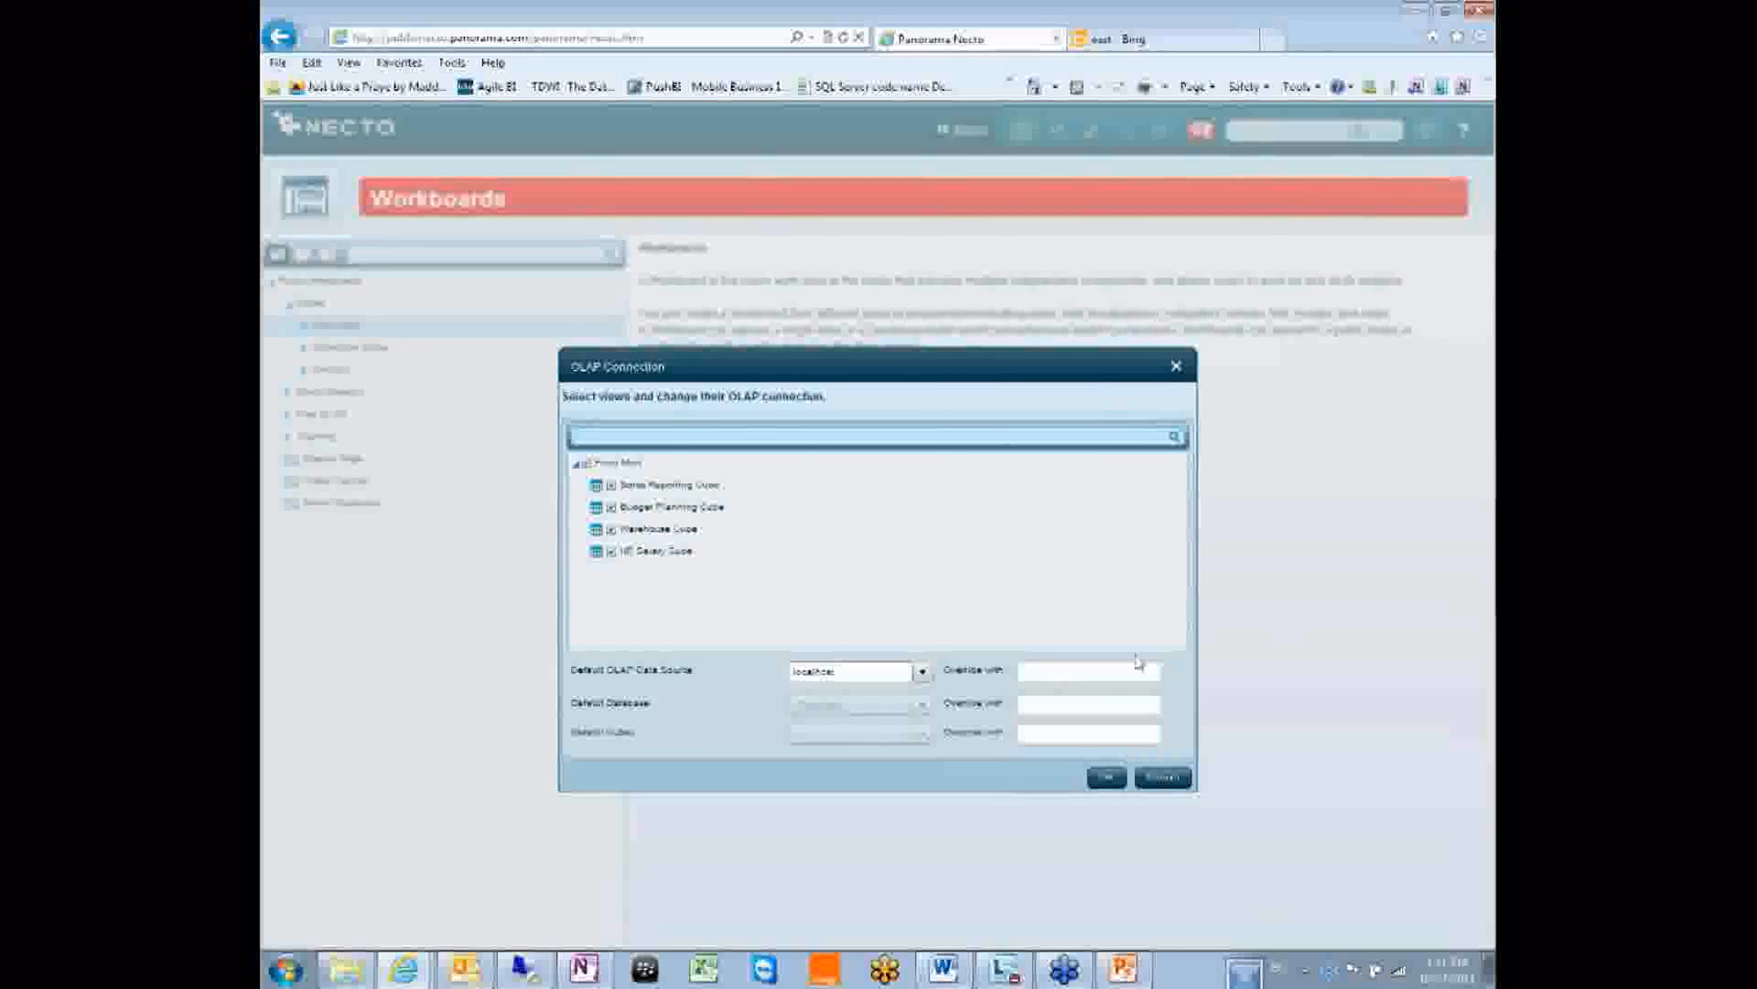
left_click(1104, 677)
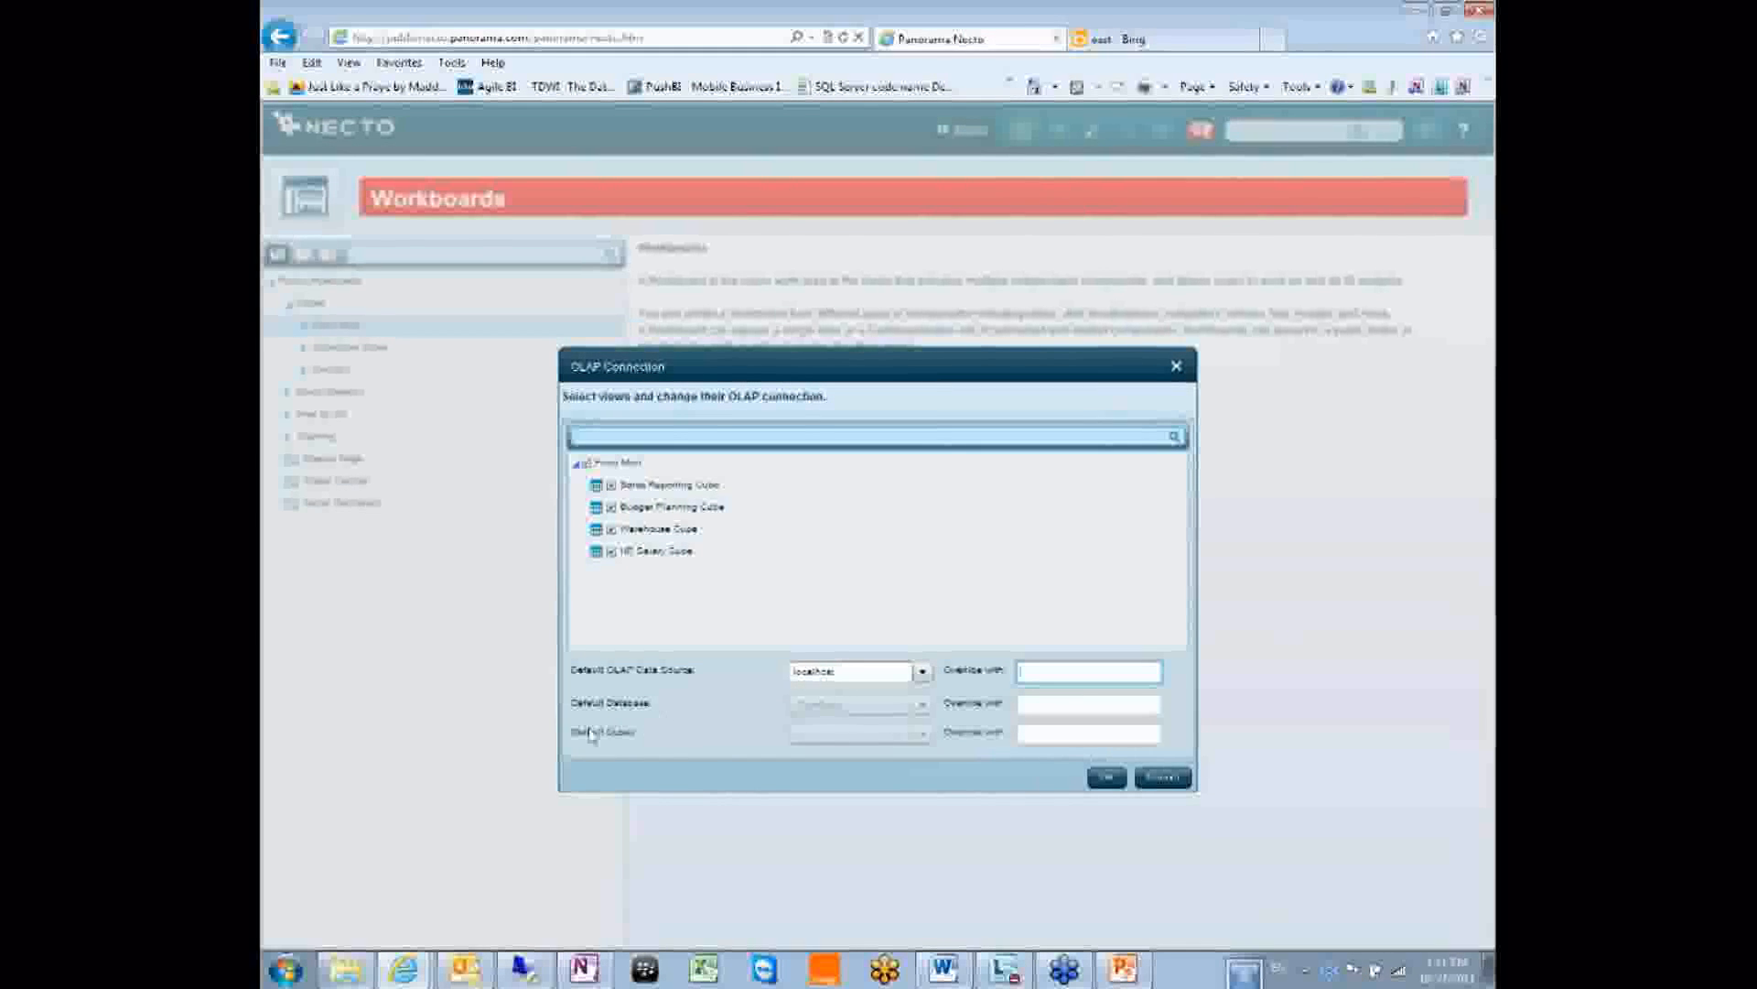
left_click(1098, 707)
left_click(1068, 736)
left_click(1075, 701)
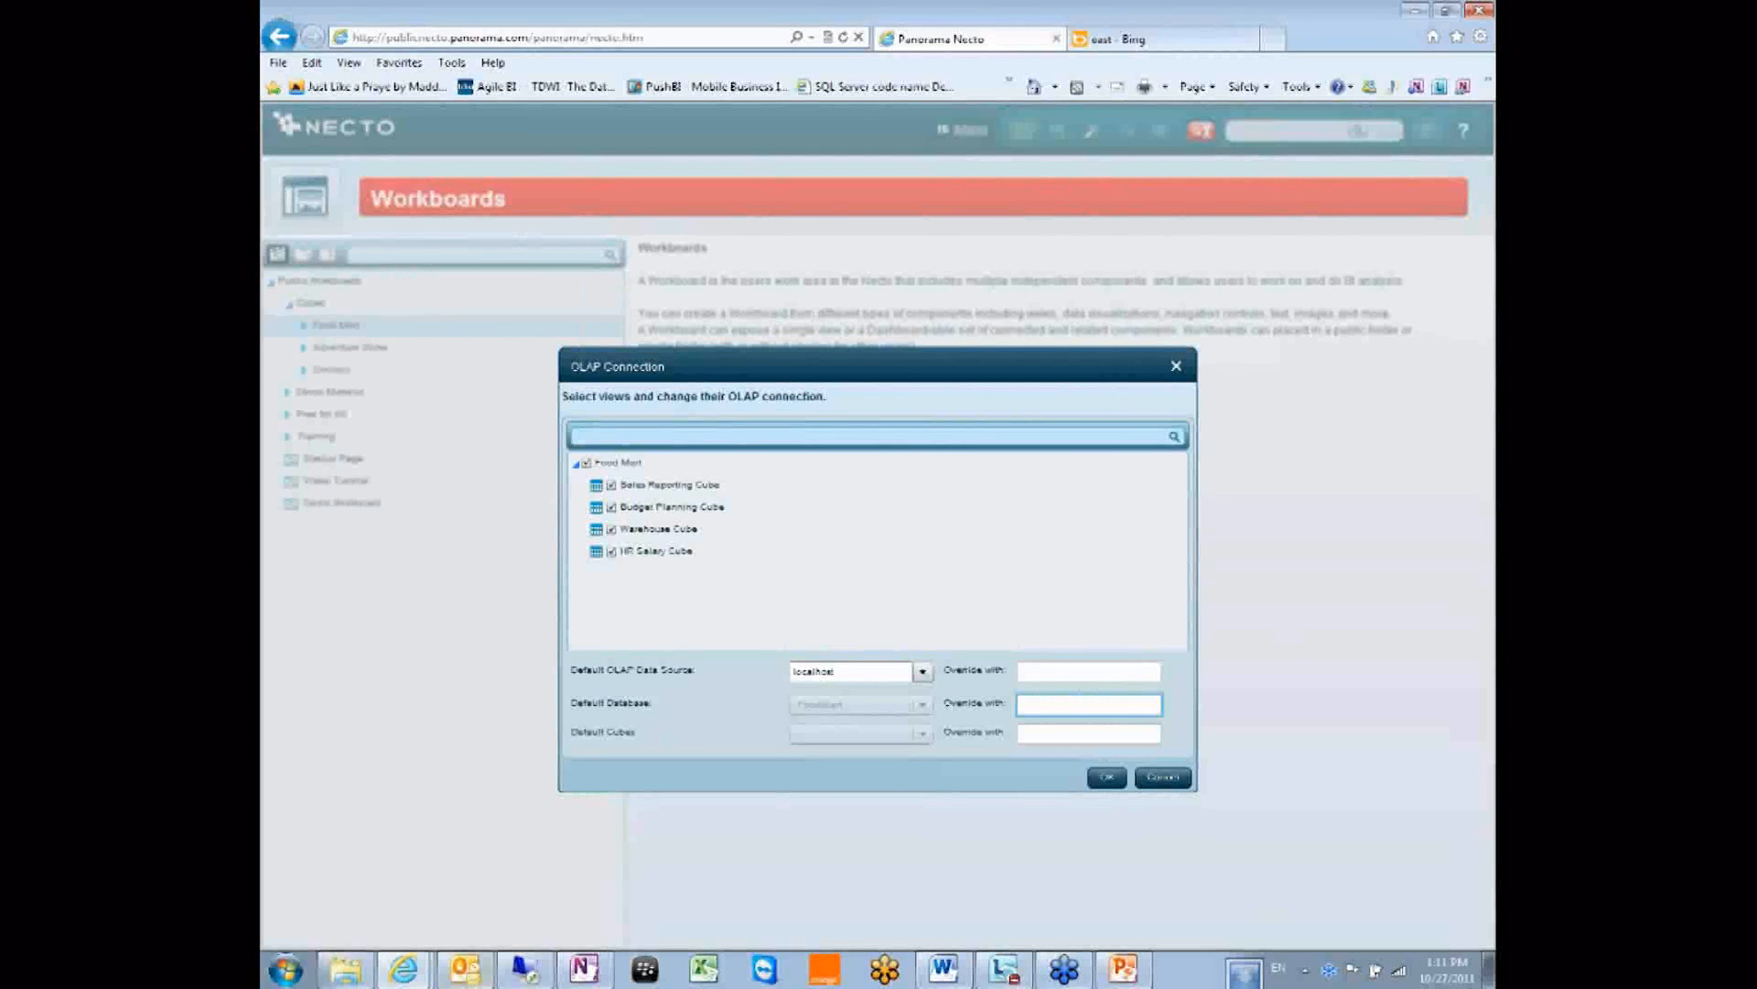
left_click(1027, 671)
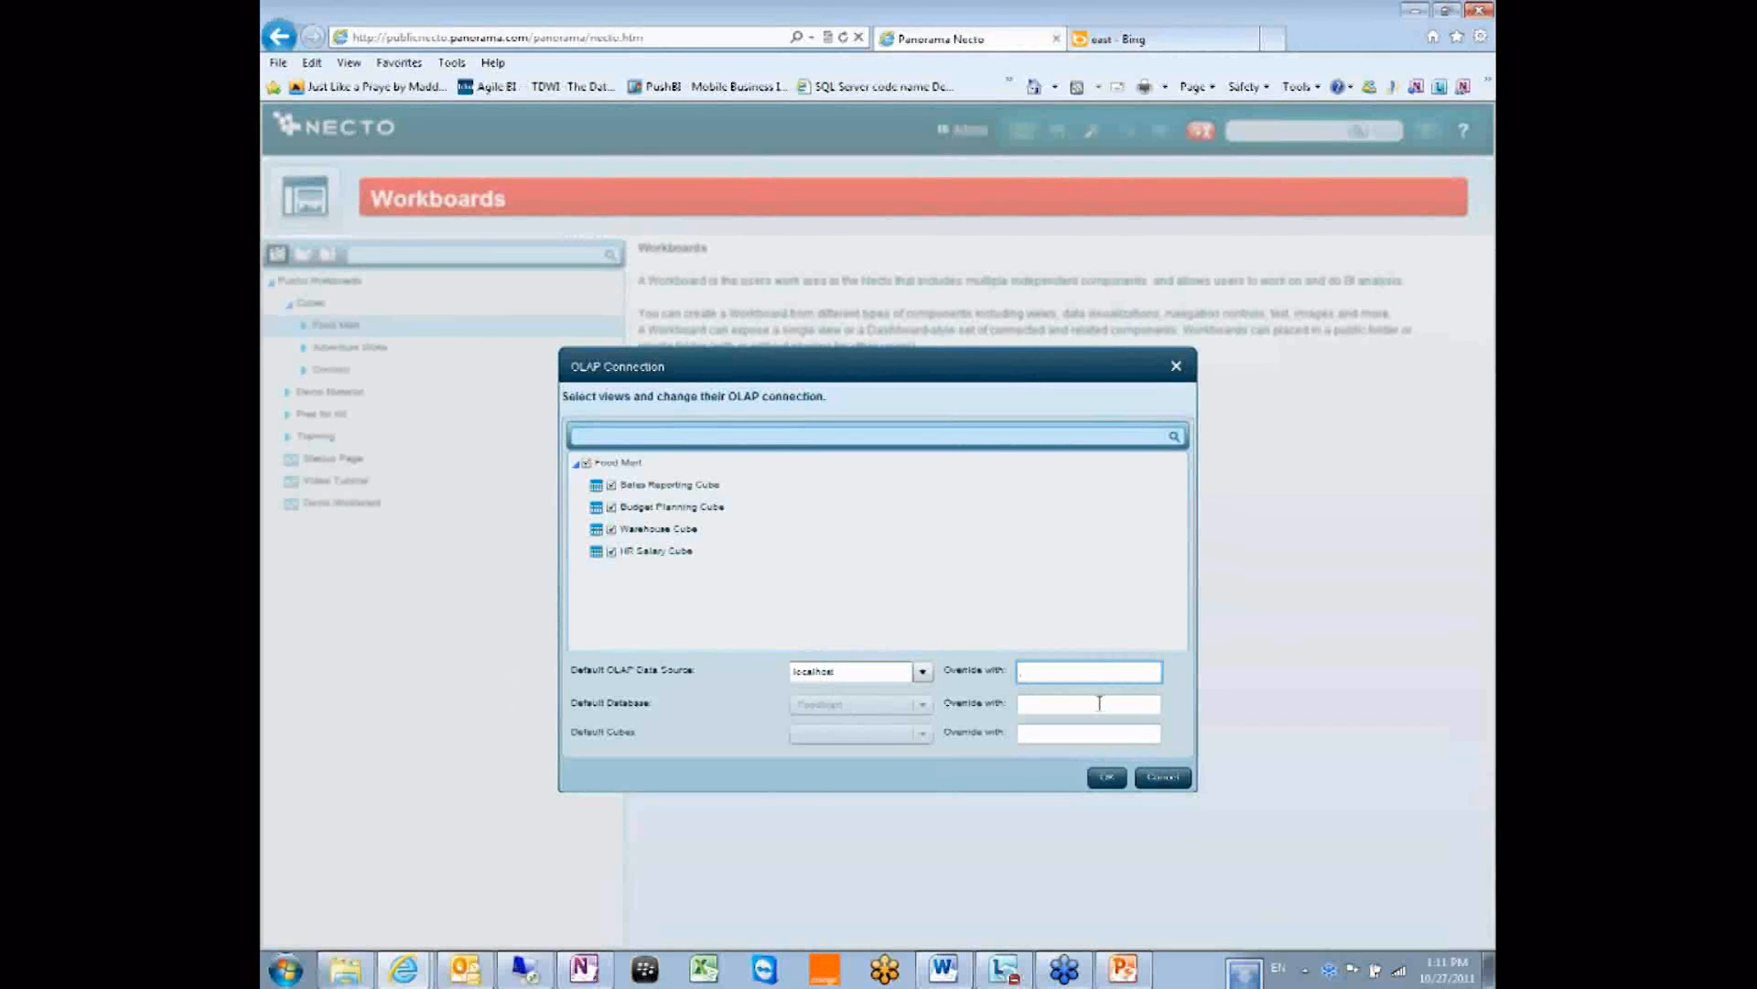
left_click(1155, 780)
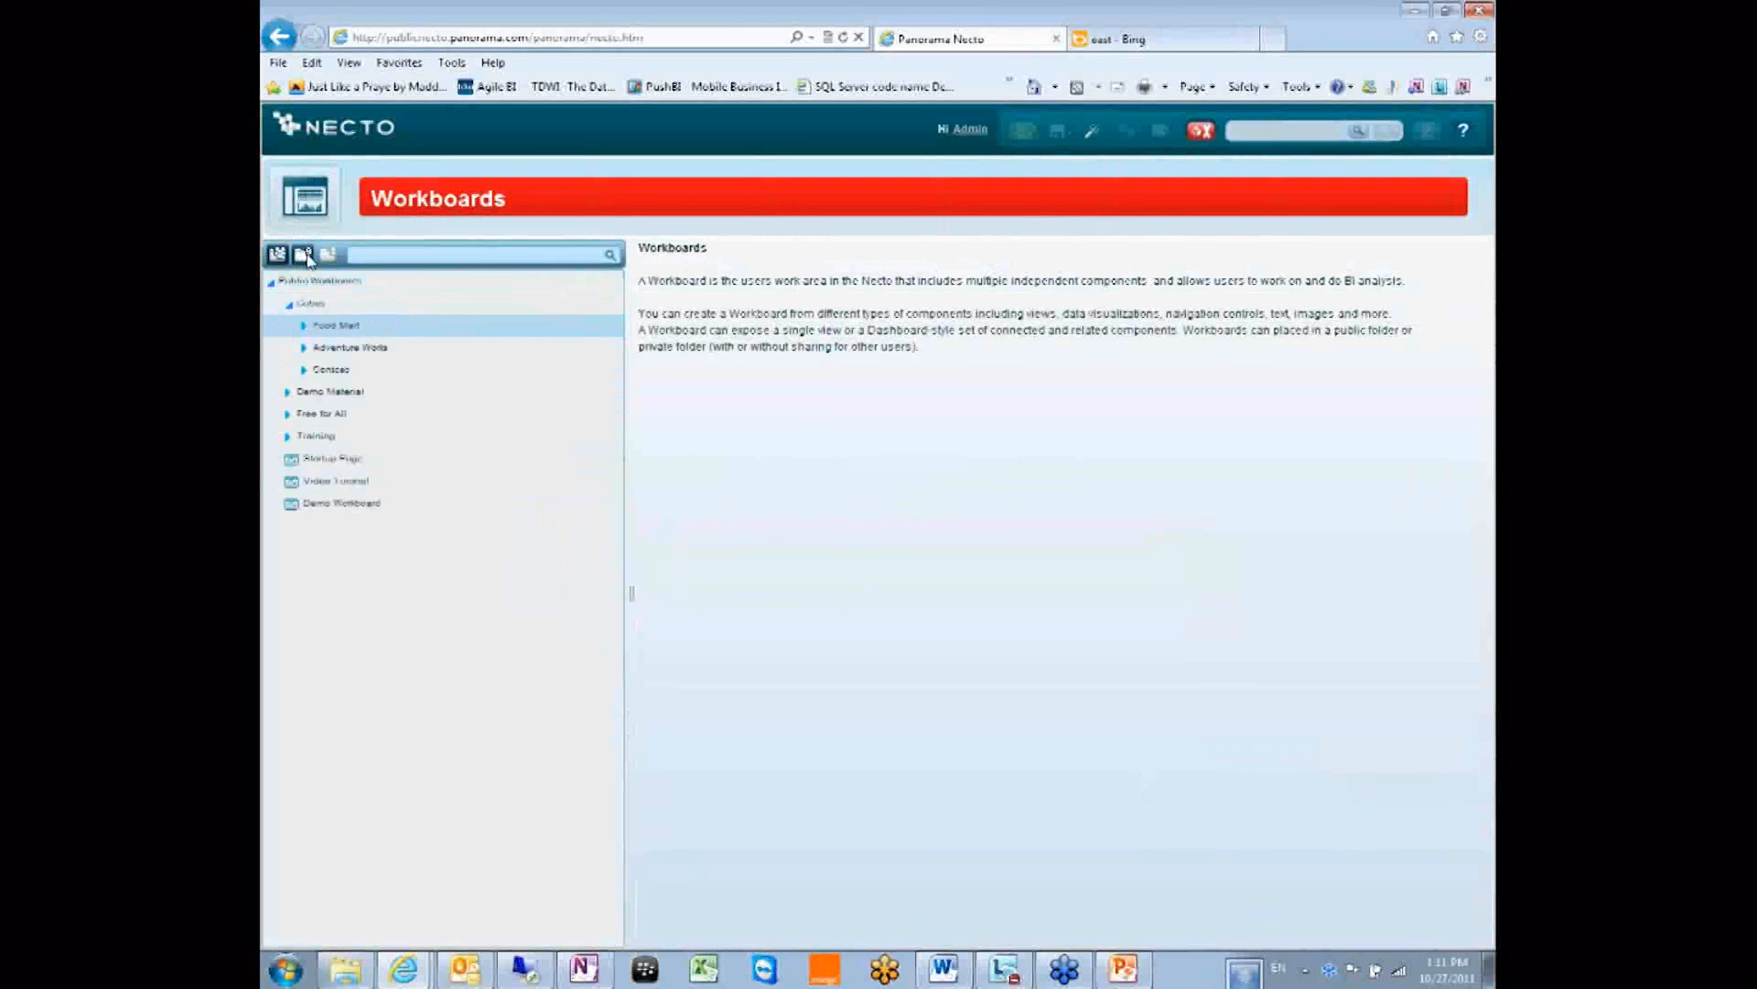
Start exporting Food Mart, dismiss the OLAP connection error, and reopen Export Workboards for Food Mart.
right_click(372, 329)
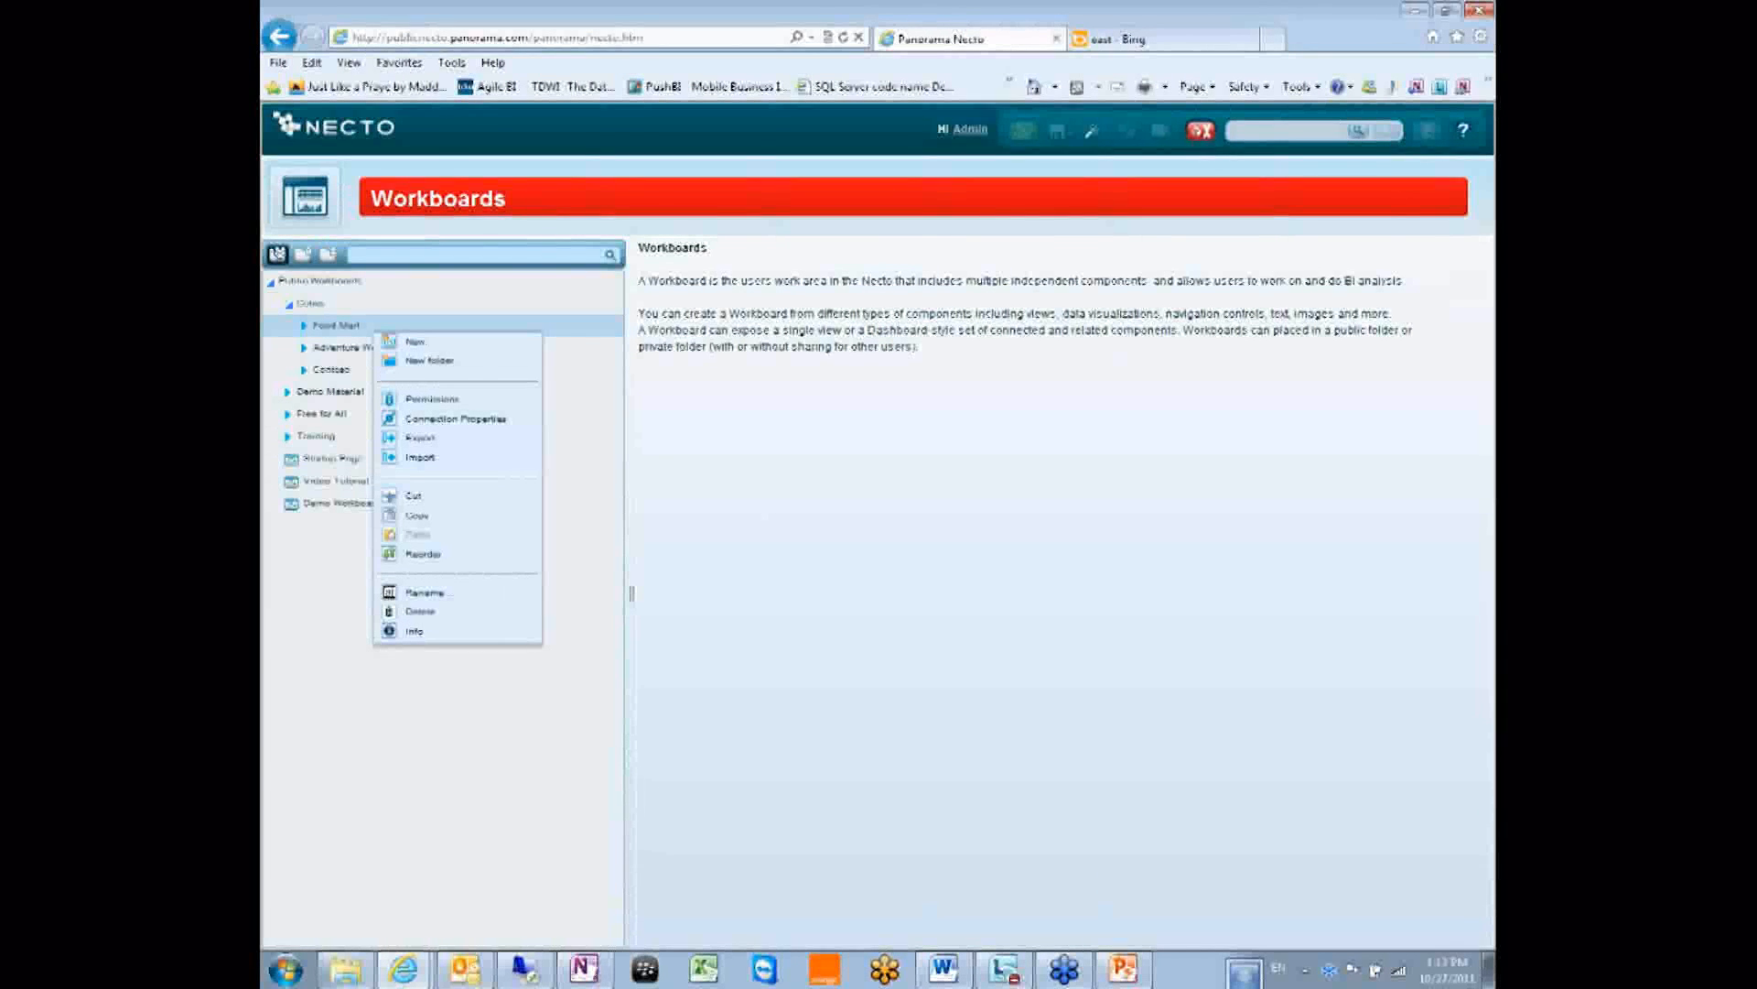
left_click(1479, 489)
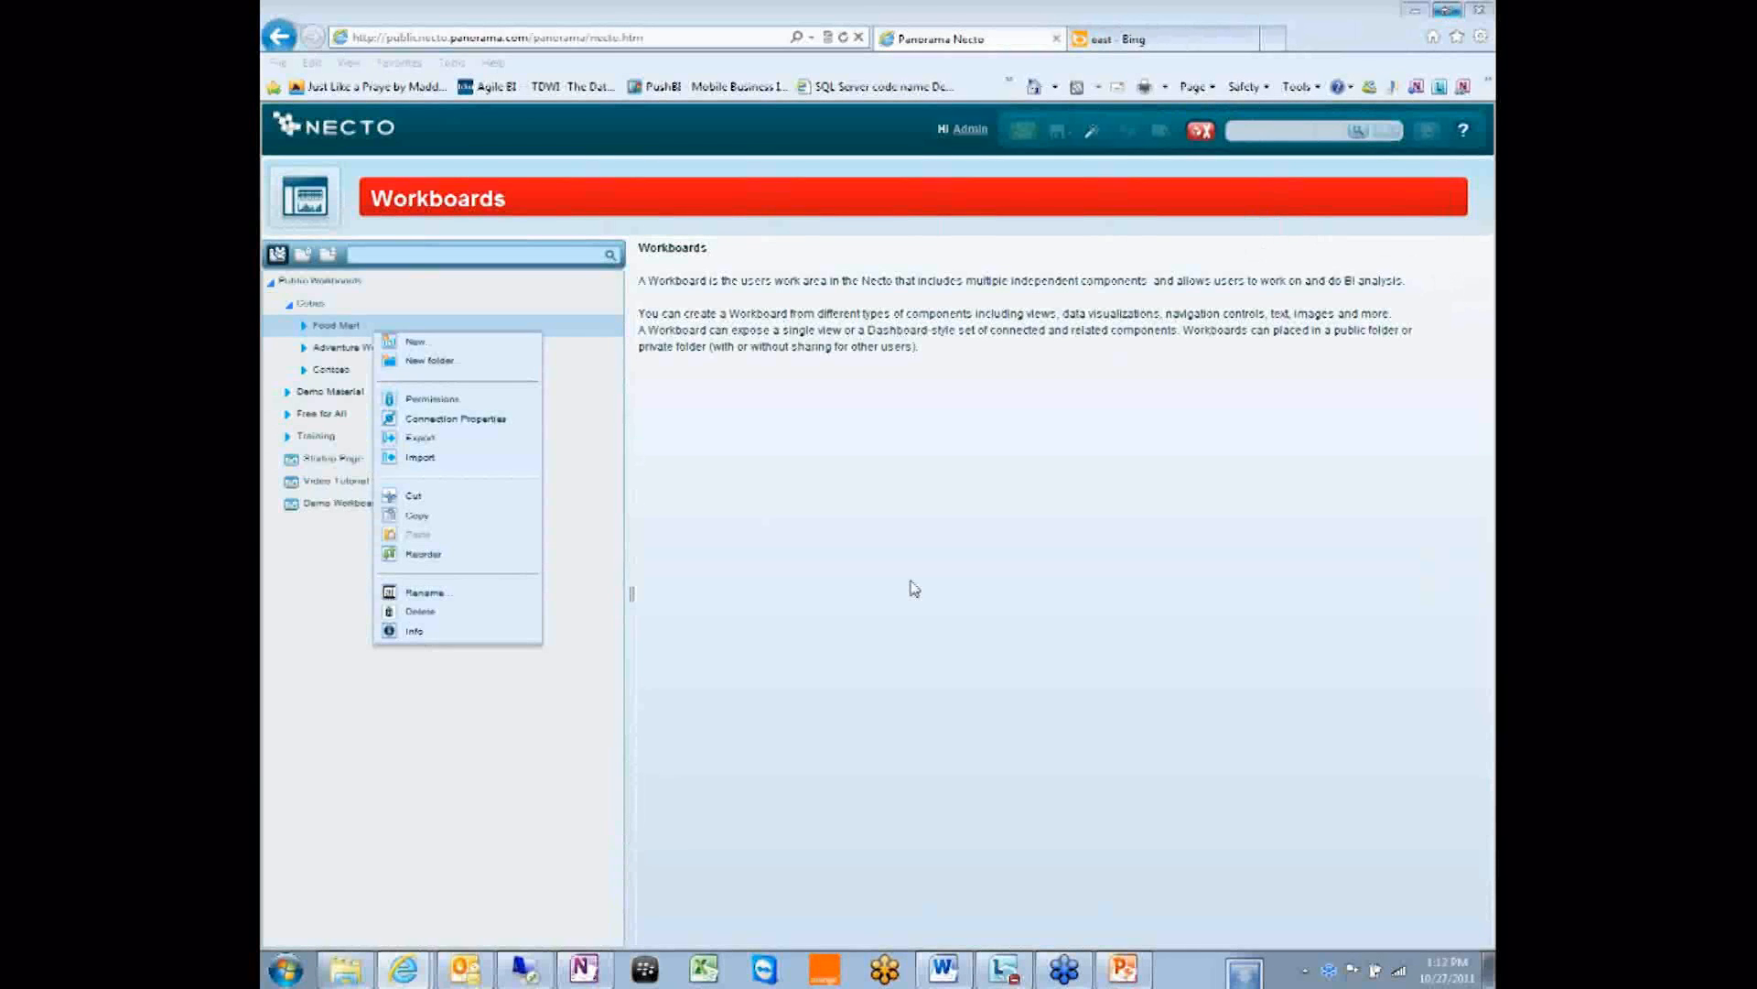
left_click(426, 440)
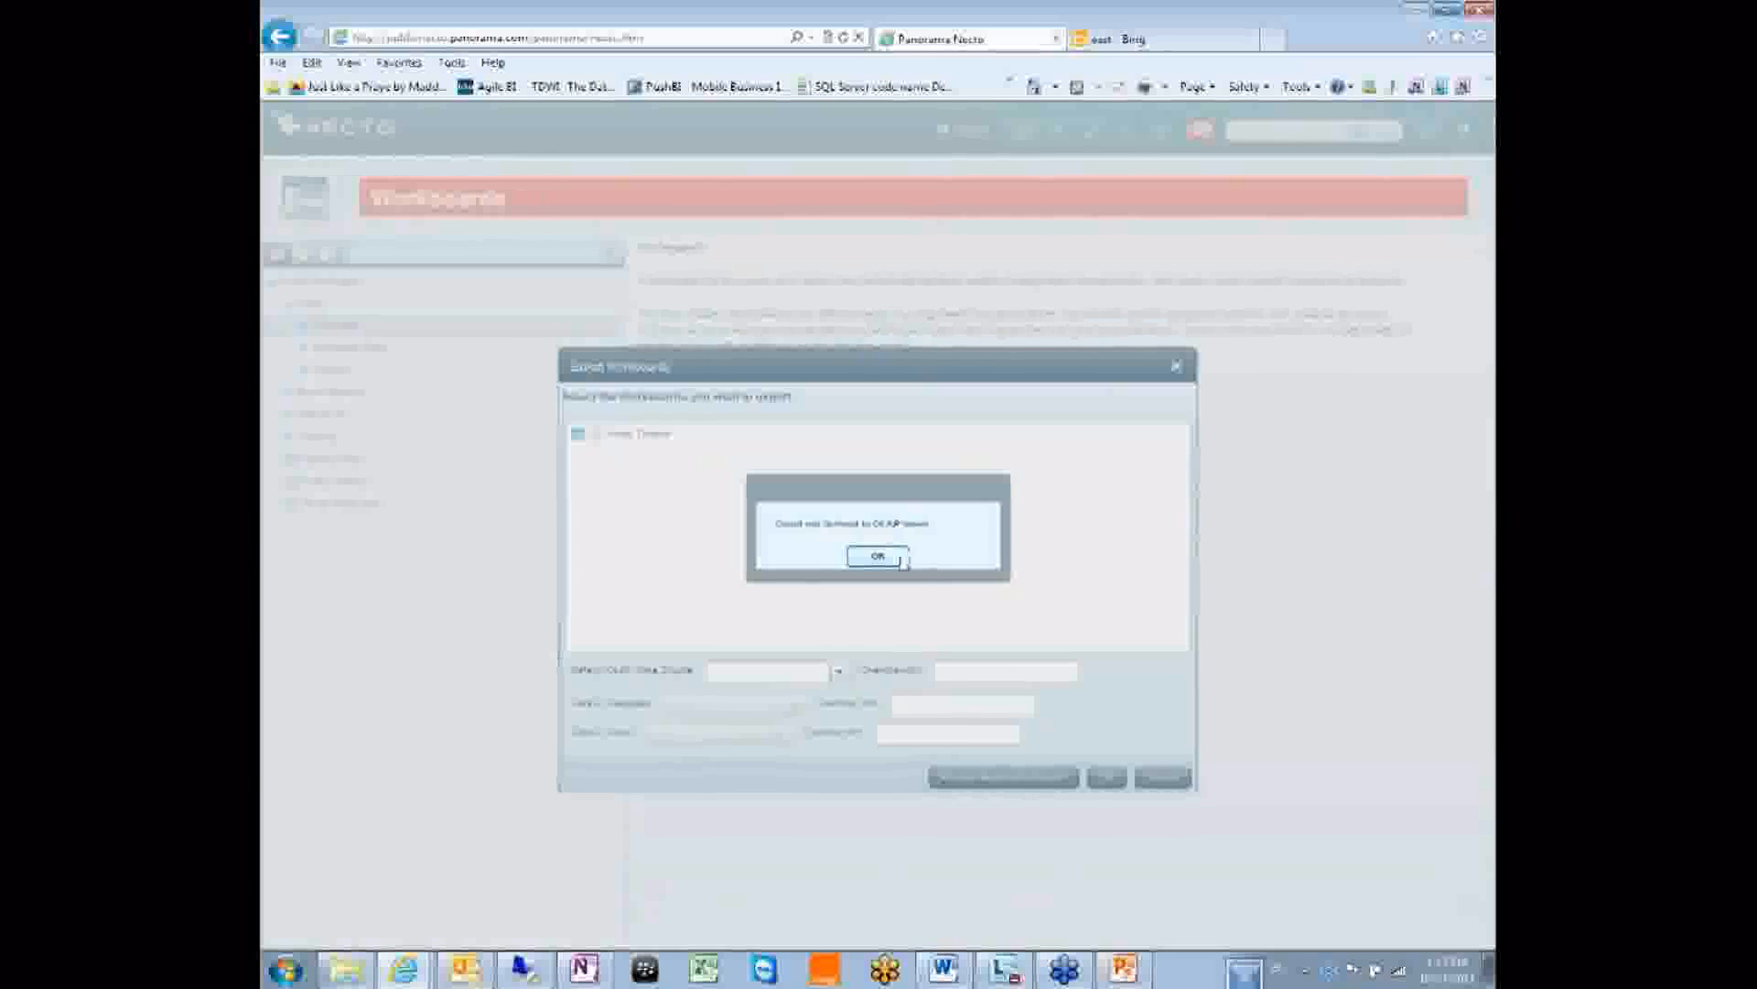
left_click(878, 556)
left_click(1162, 778)
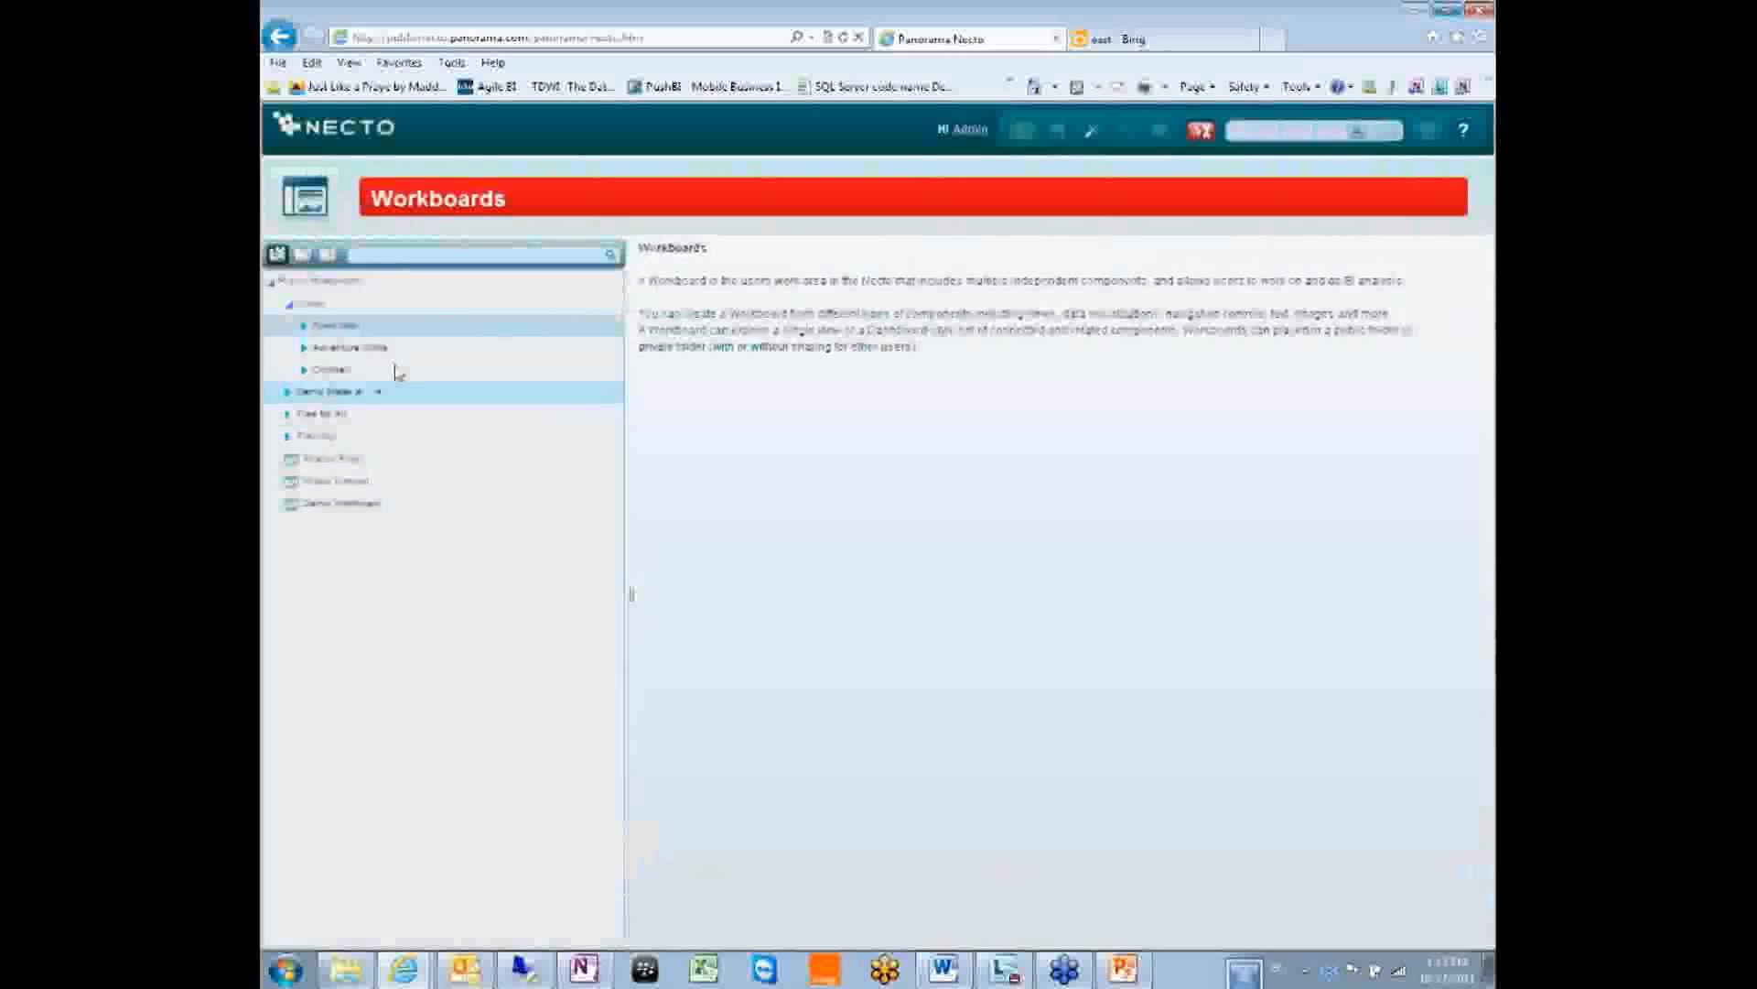
left_click(373, 325)
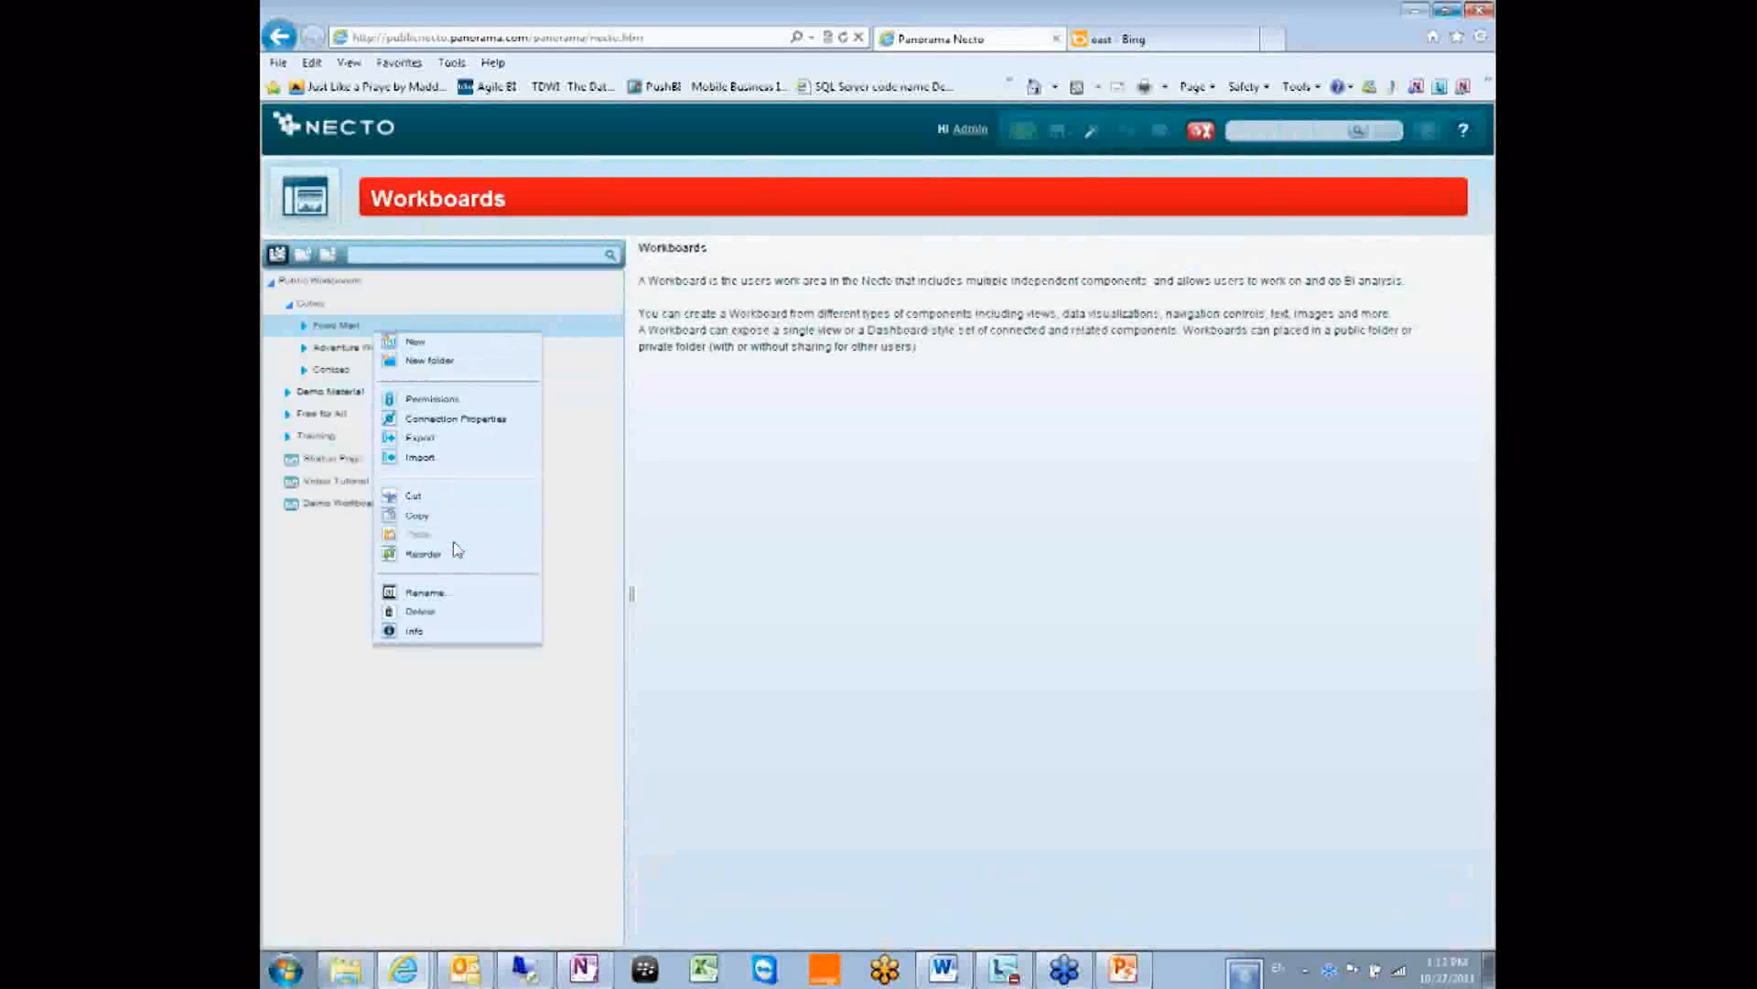
left_click(432, 439)
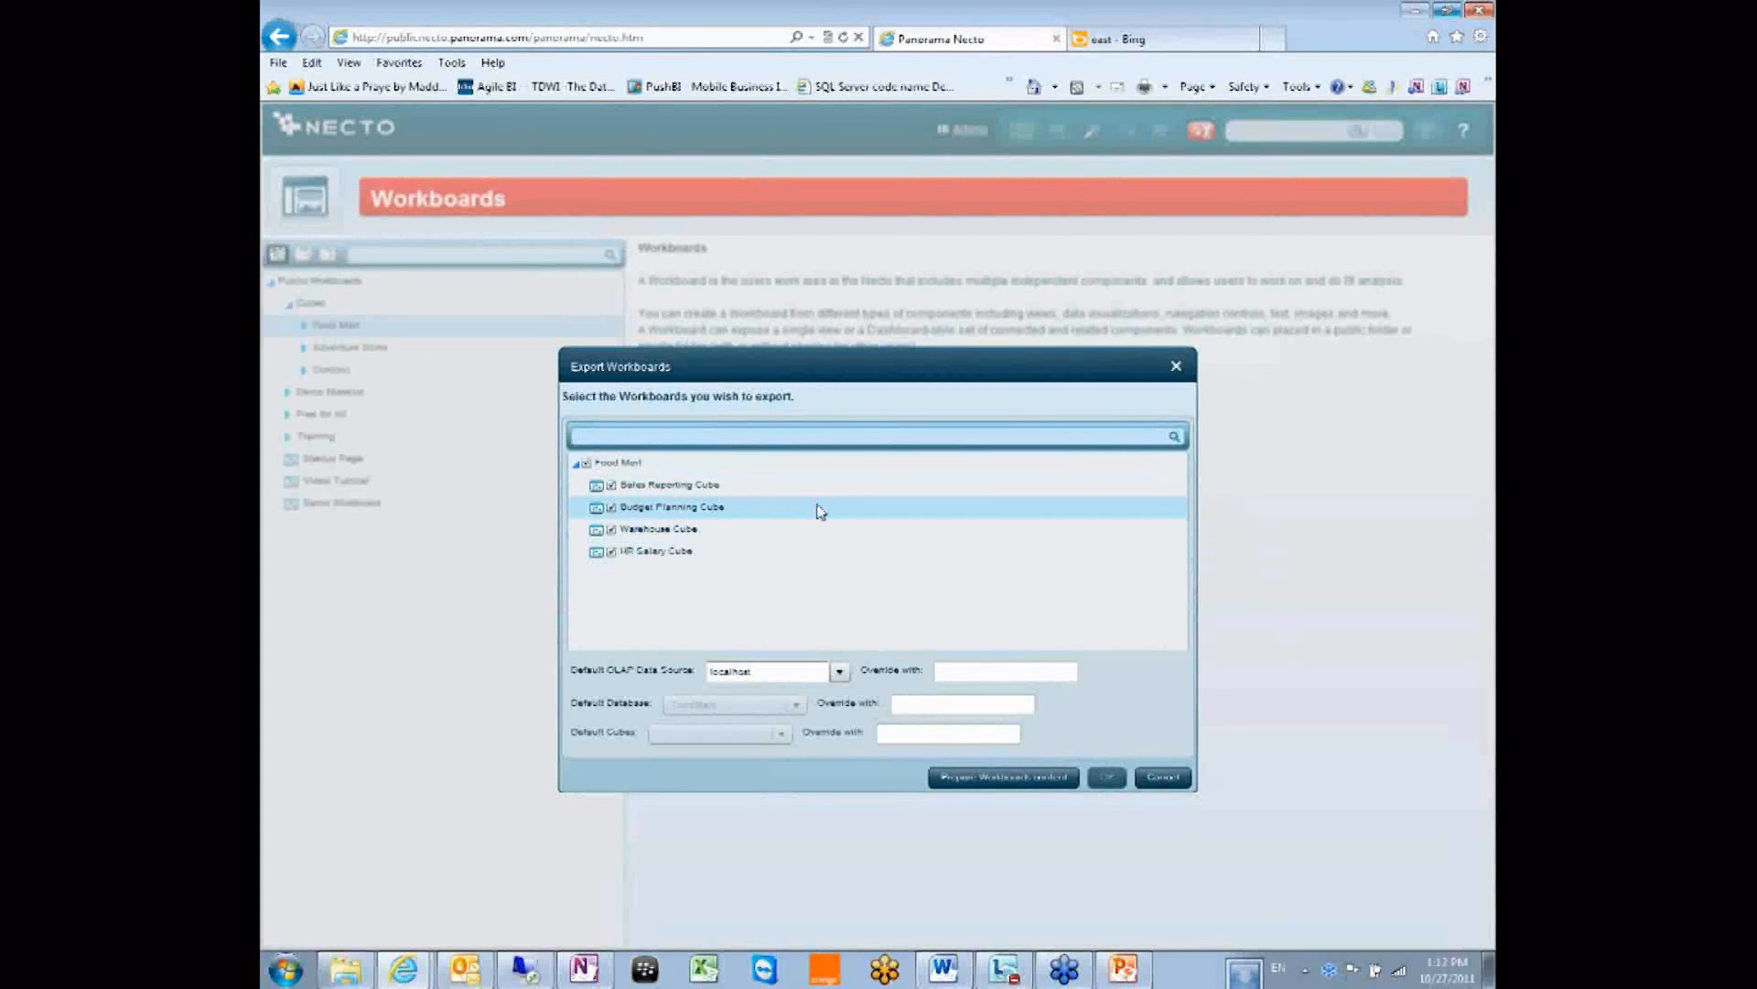
Check Sales Reporting, Budget Planning, Warehouse and HR Salary cubes for the Food Mart export.
left_click(575, 463)
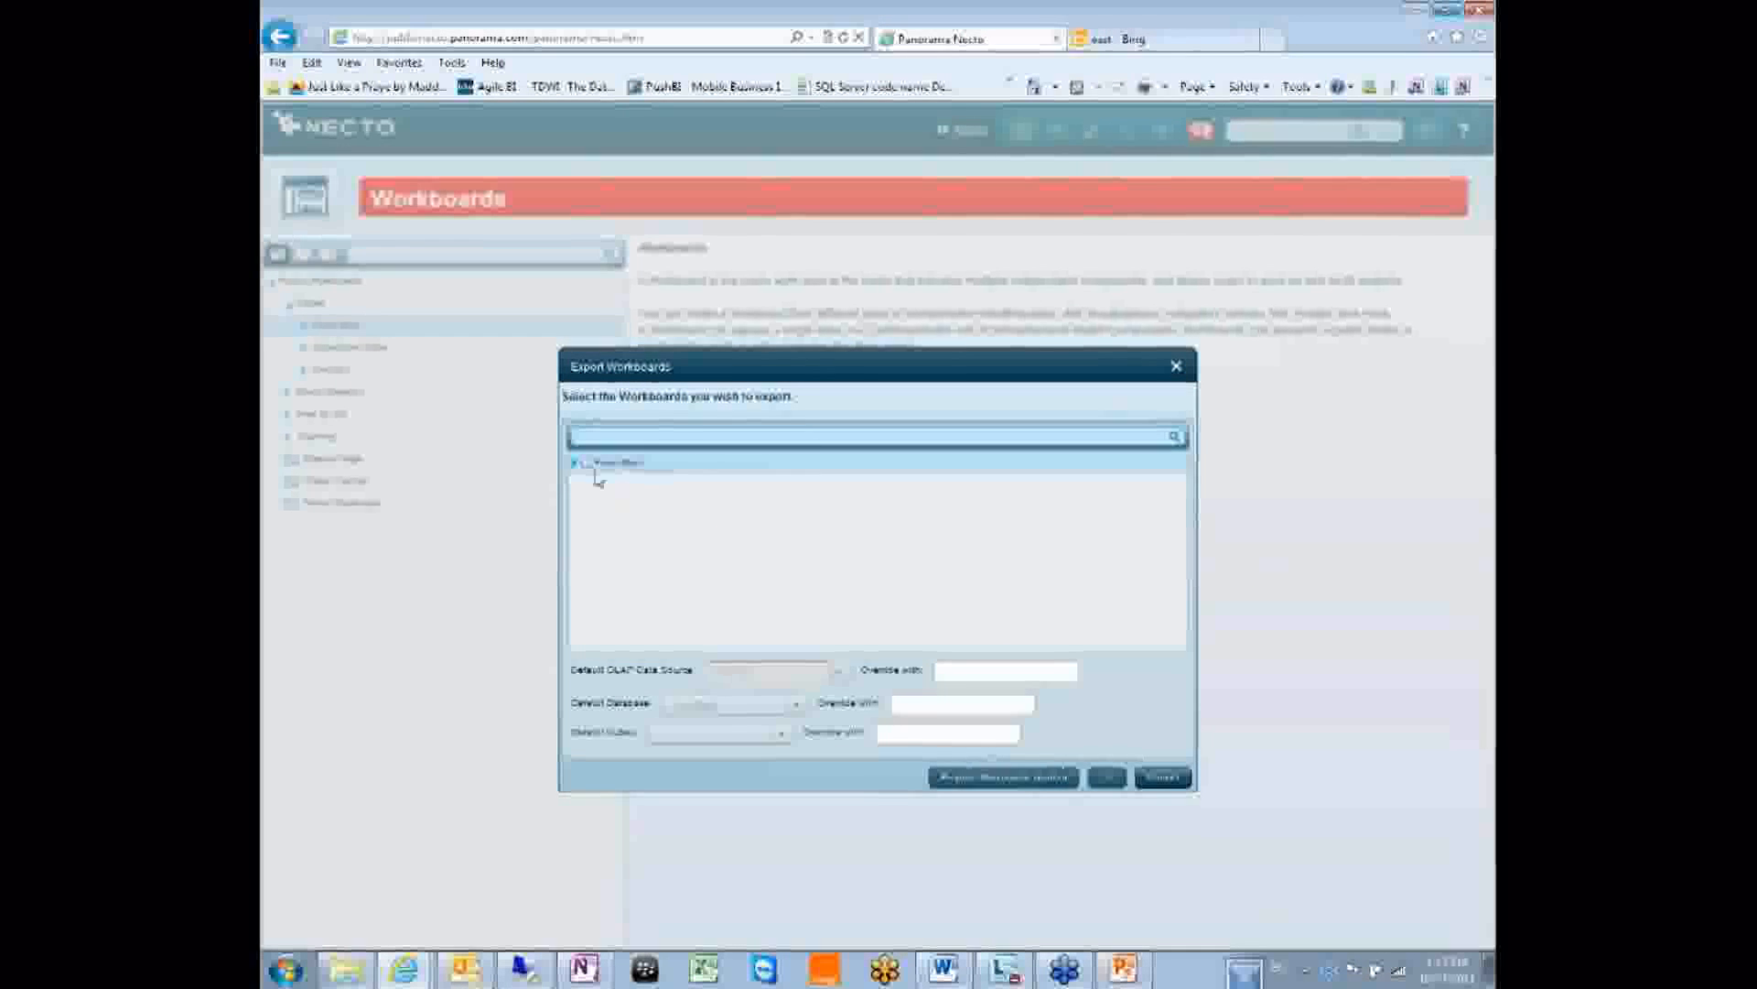
left_click(575, 463)
left_click(612, 485)
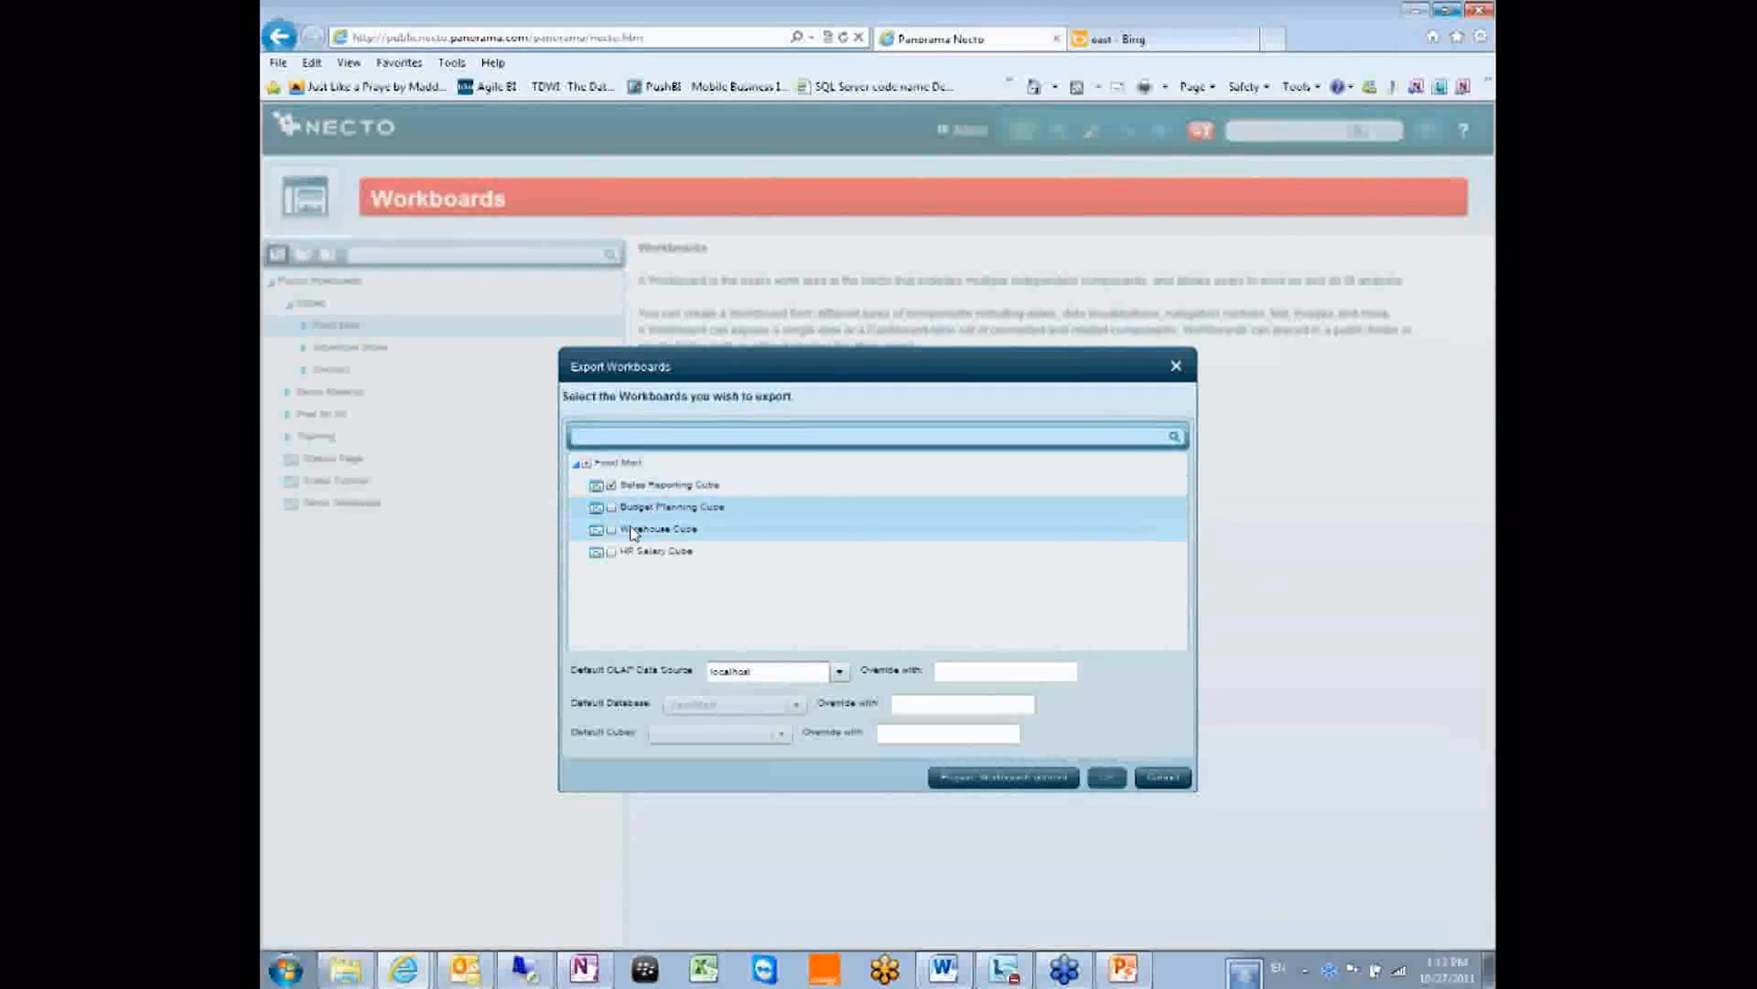
left_click(611, 507)
left_click(612, 529)
left_click(611, 551)
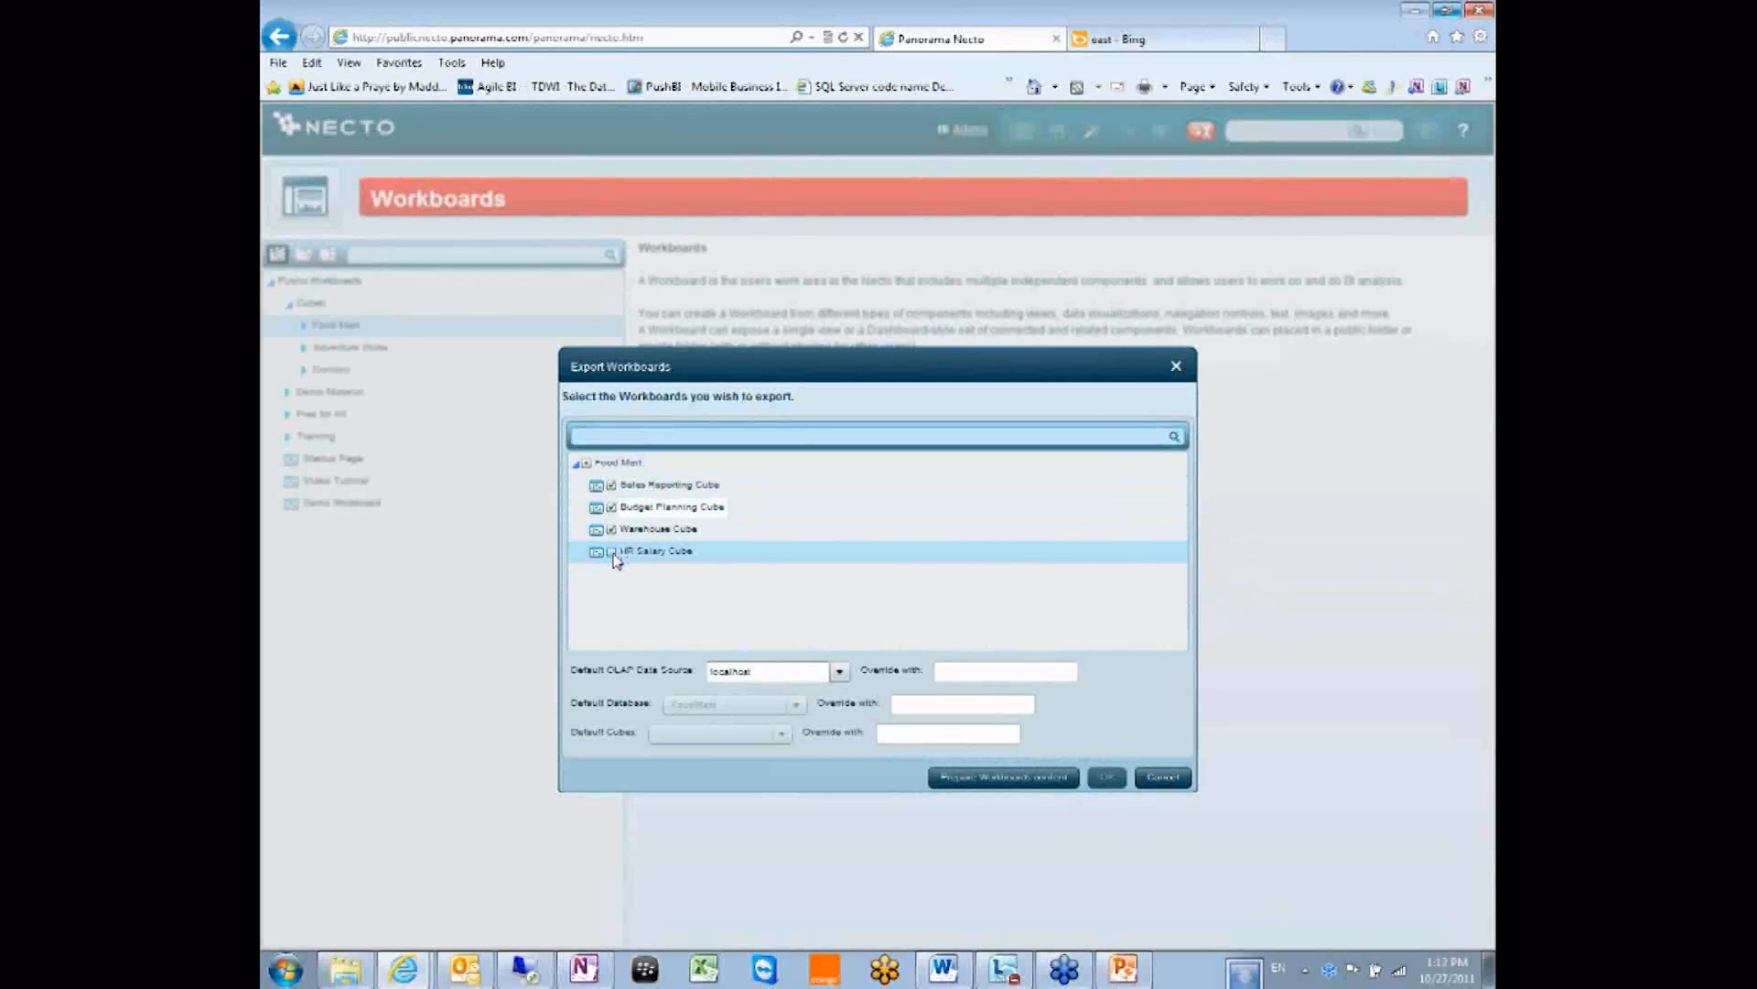
left_click(993, 669)
Prepare the workboards export and move the resulting save-file dialog aside.
left_click(1011, 776)
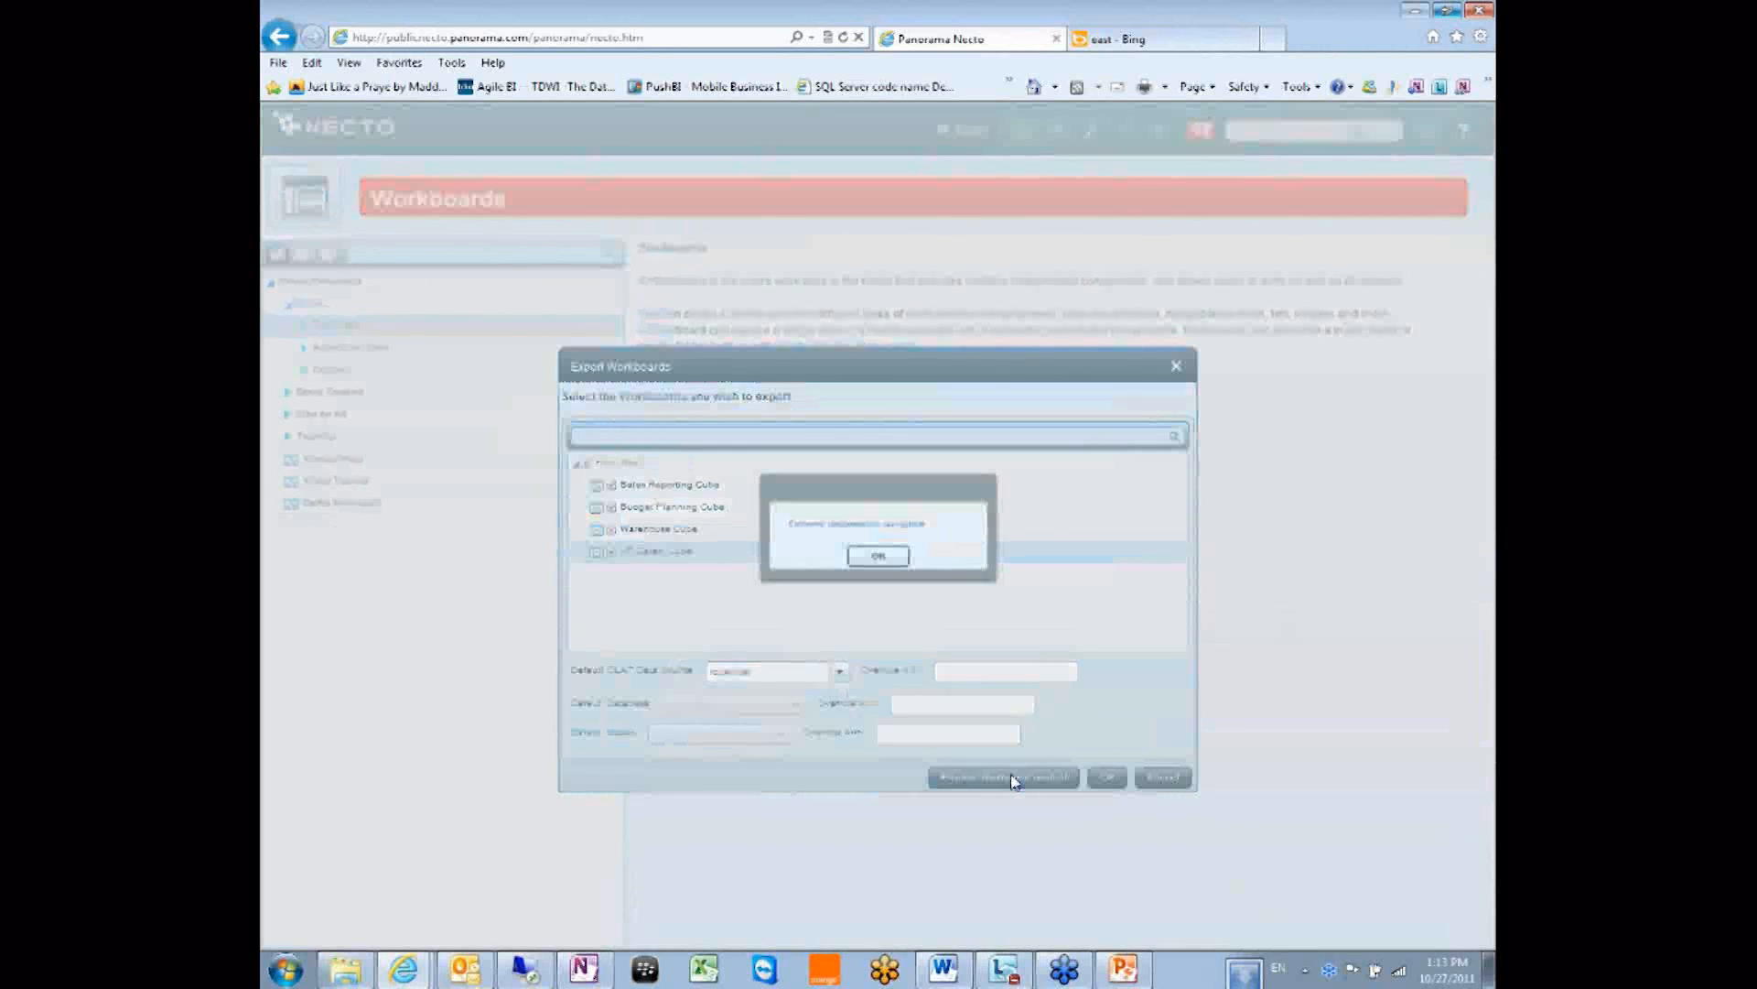
left_click(878, 555)
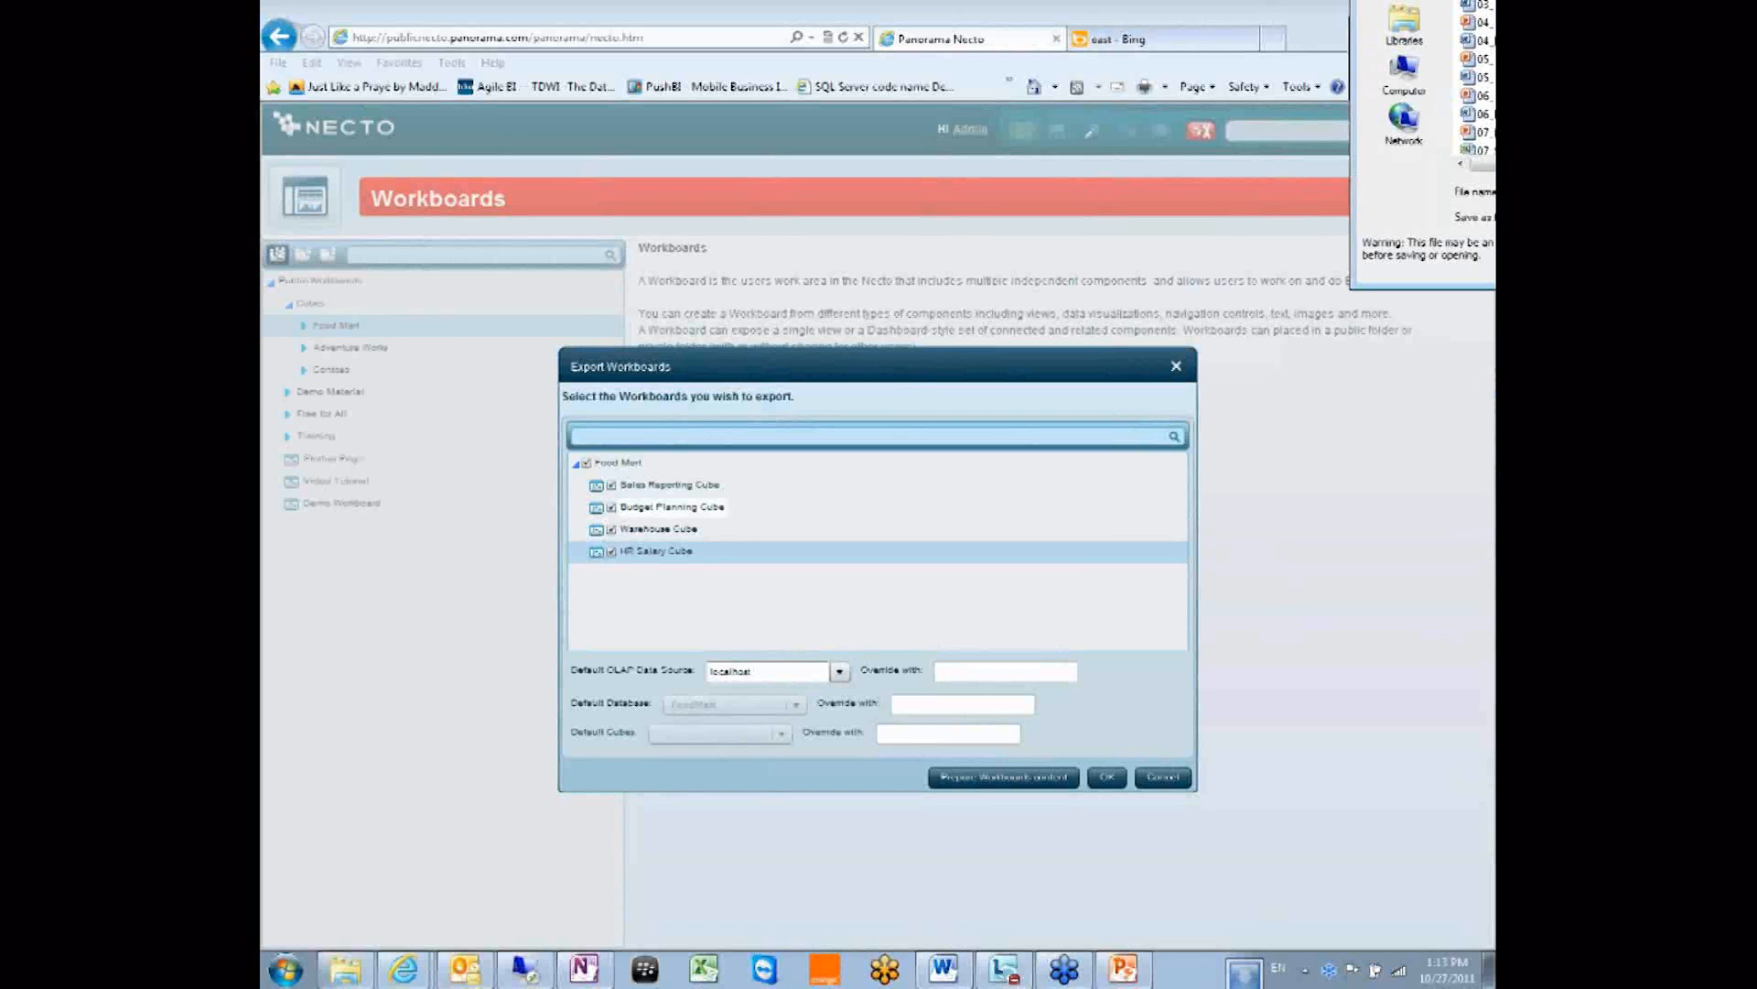
left_click_drag(1230, 252, 620, 91)
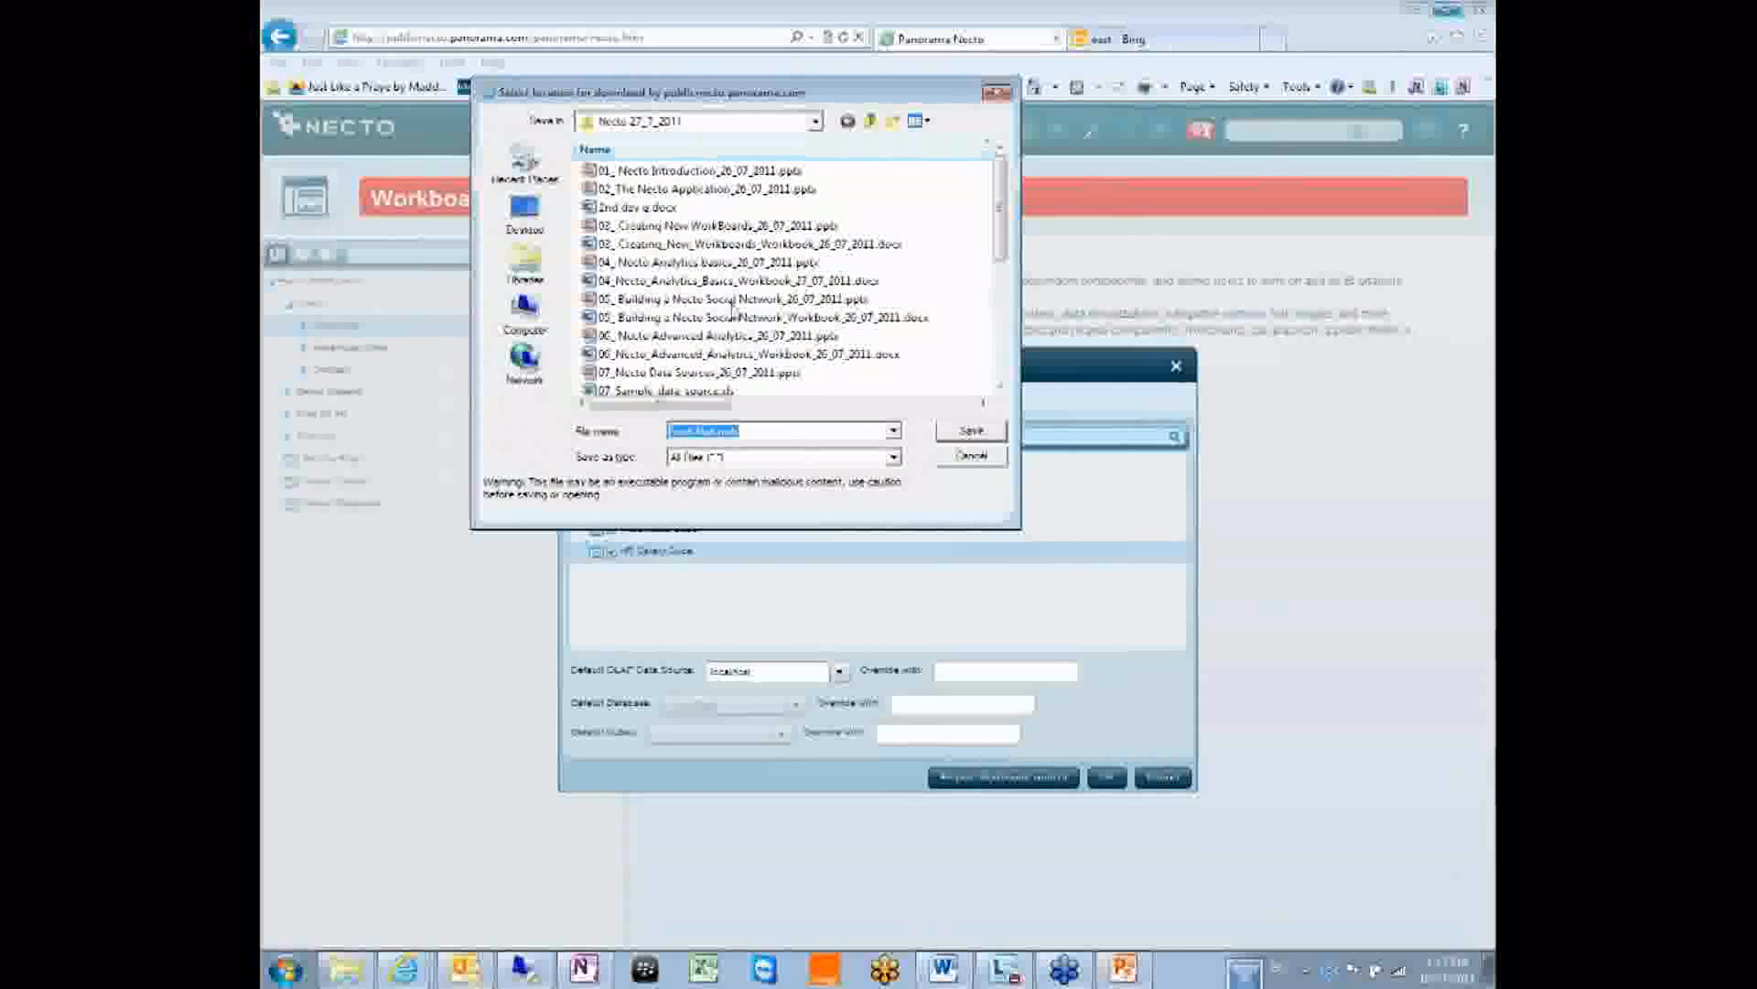
Save the Food Mart export file to the Desktop.
left_click(711, 122)
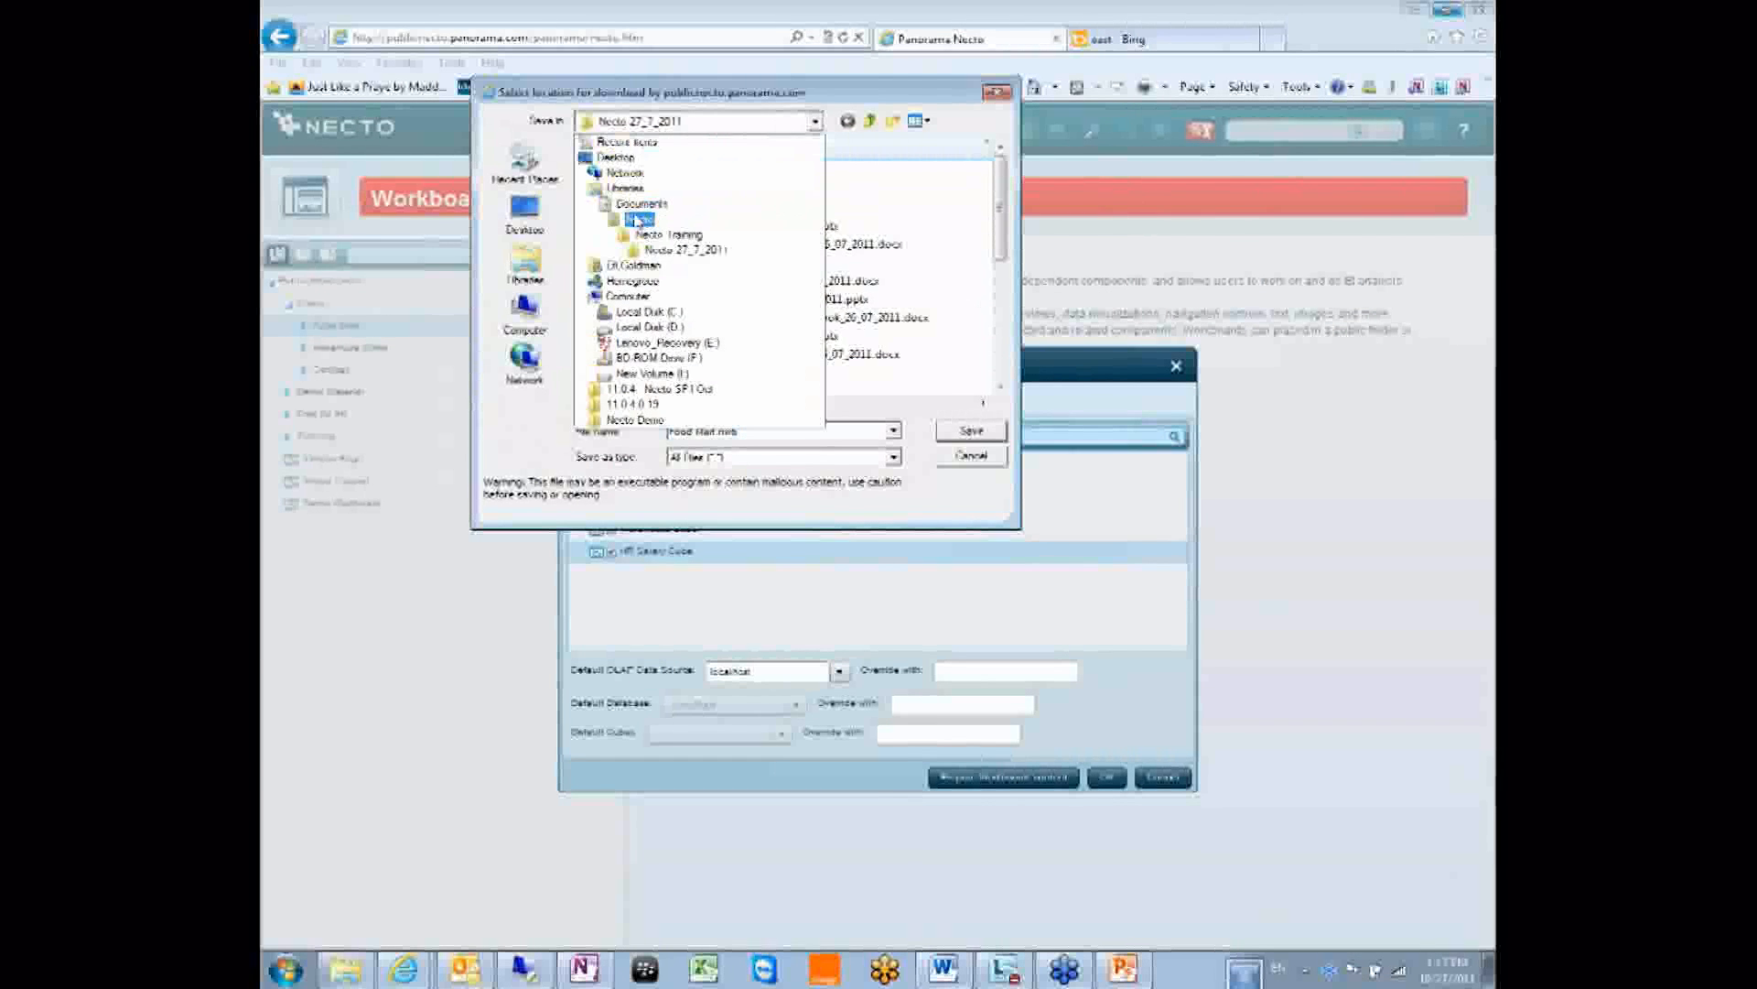
left_click(615, 157)
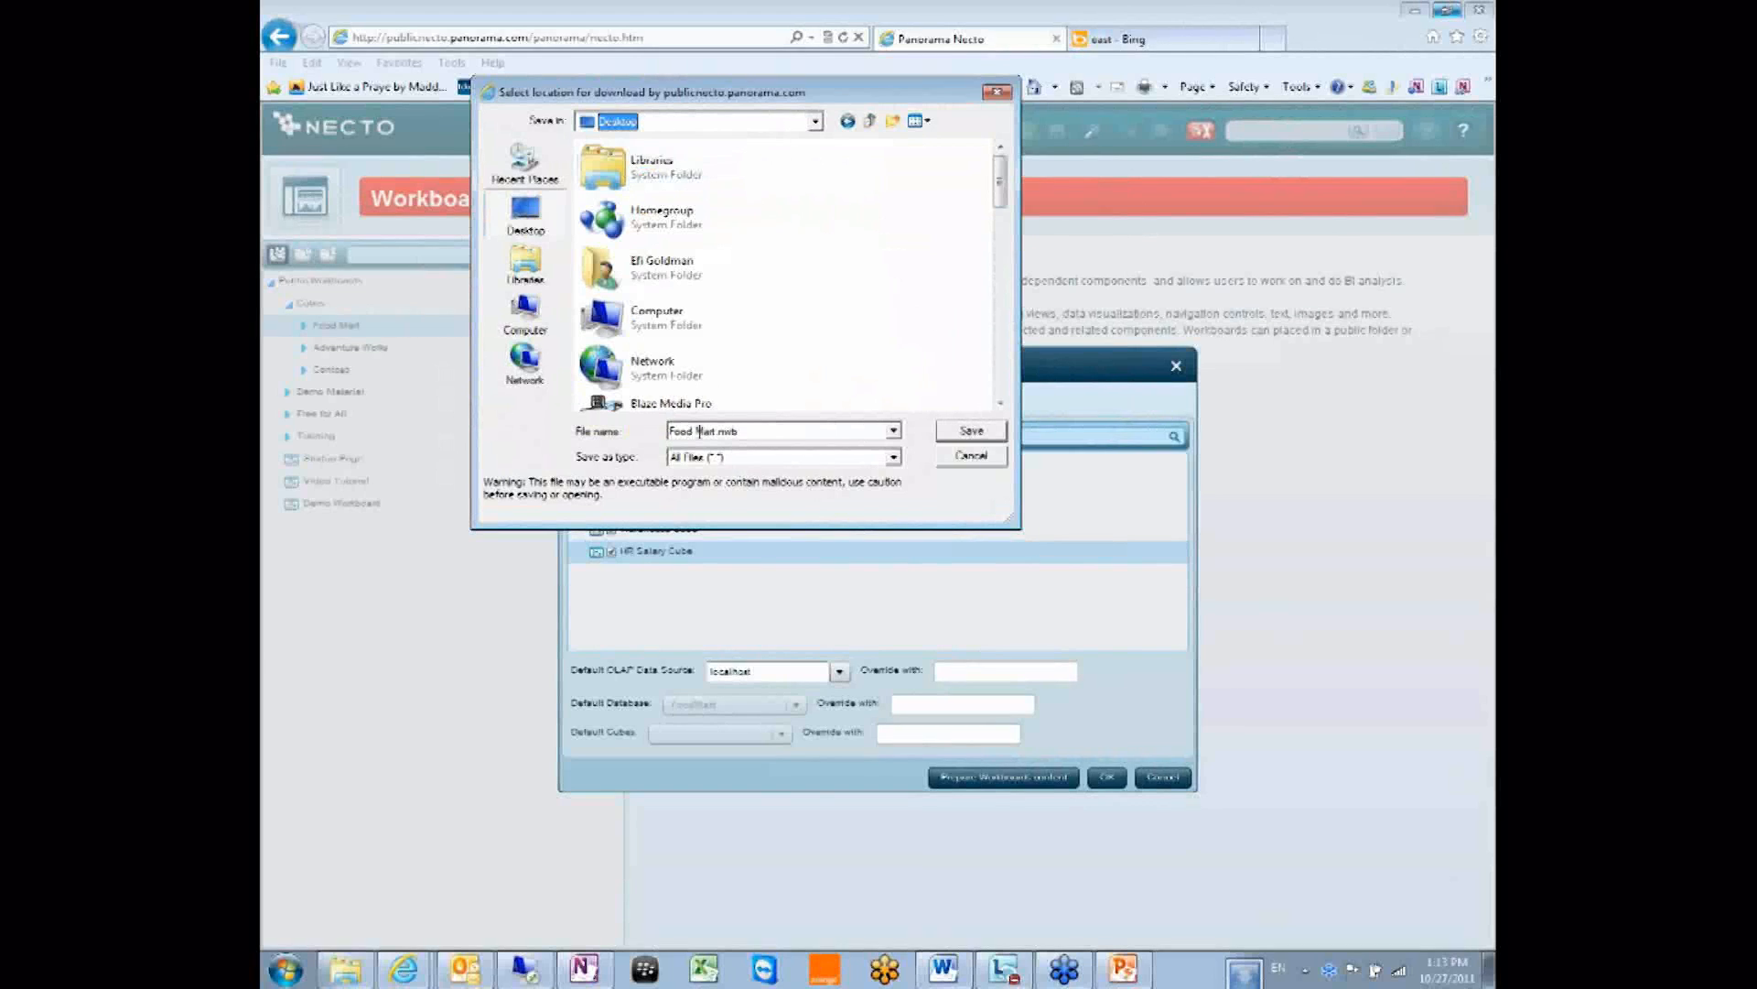
left_click(994, 430)
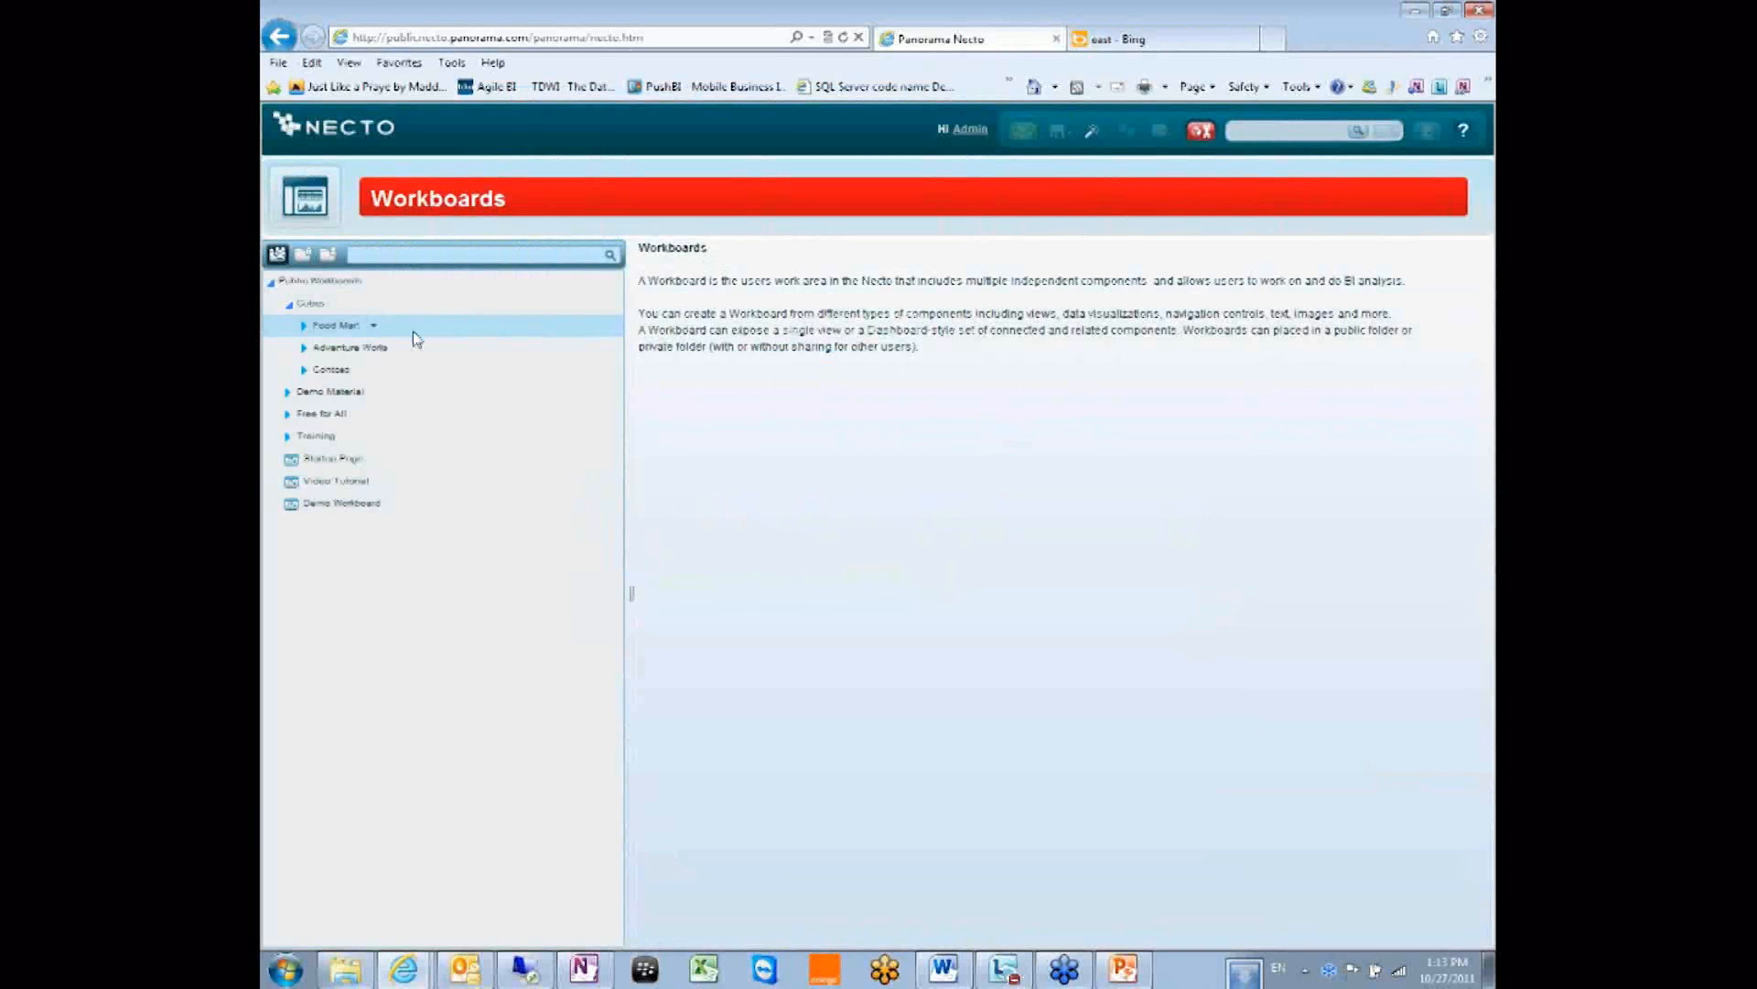
left_click(374, 326)
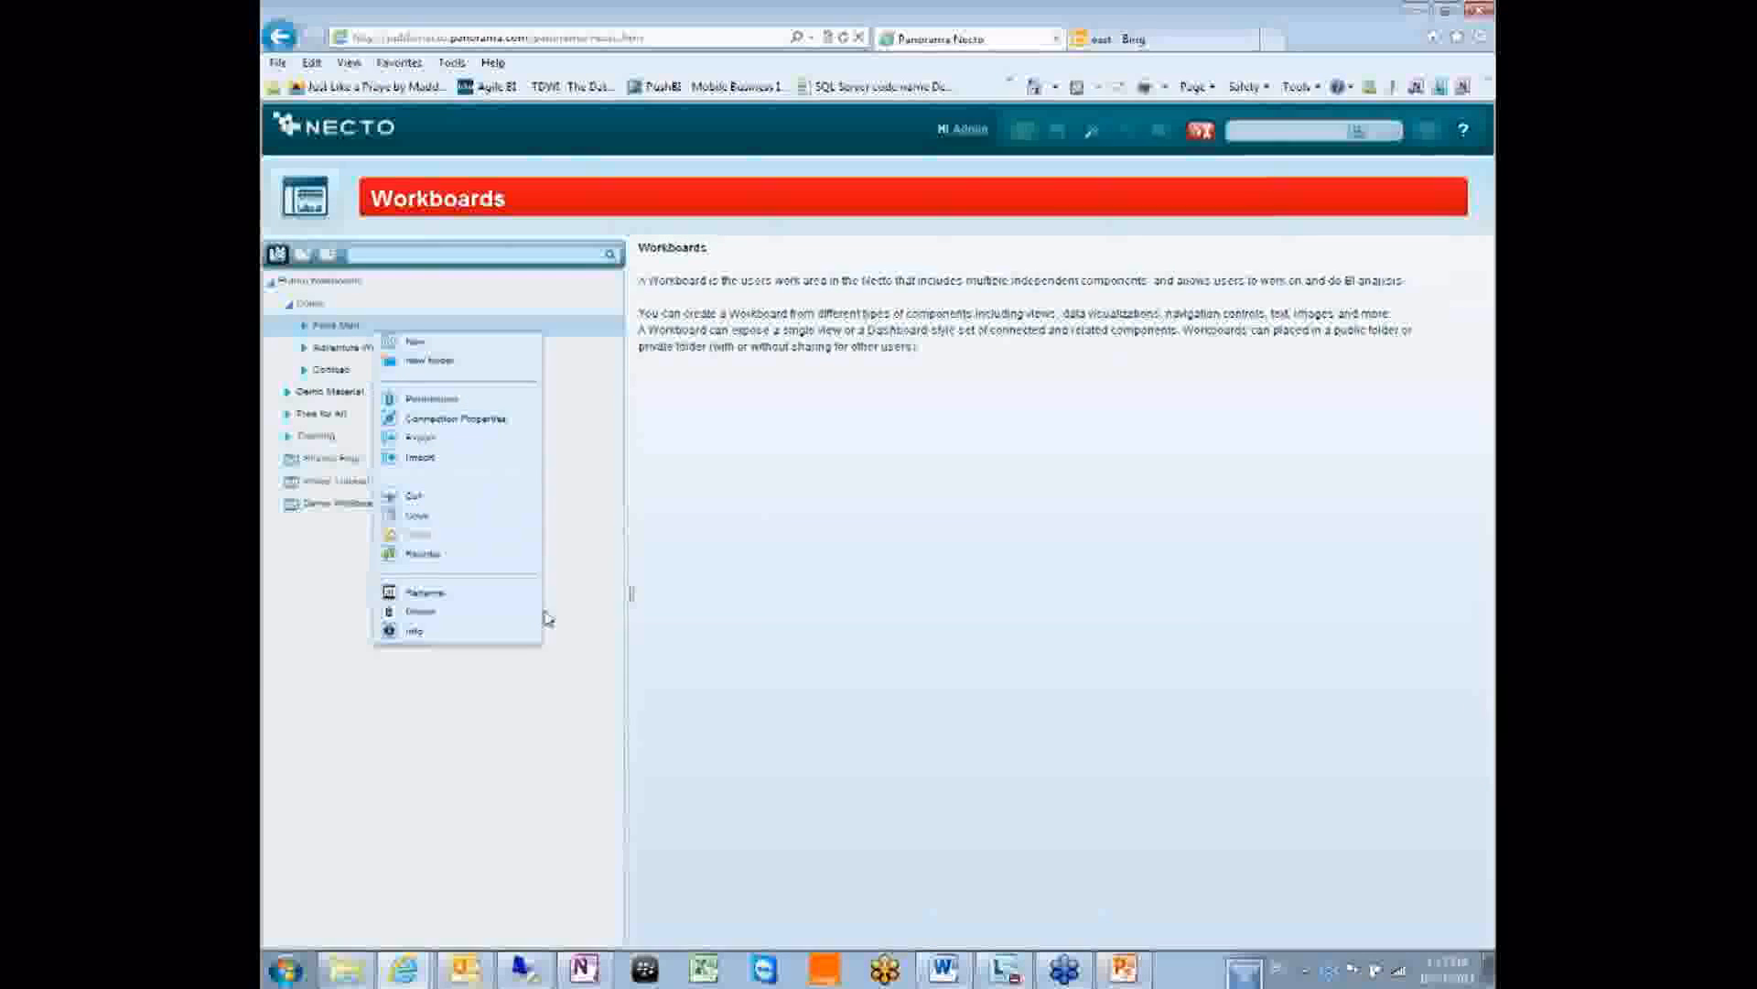
Show Food Mart's Info and select its ID and Public Workboards/Cubes/Food Mart path text.
left_click(425, 635)
left_click_drag(739, 569, 1022, 611)
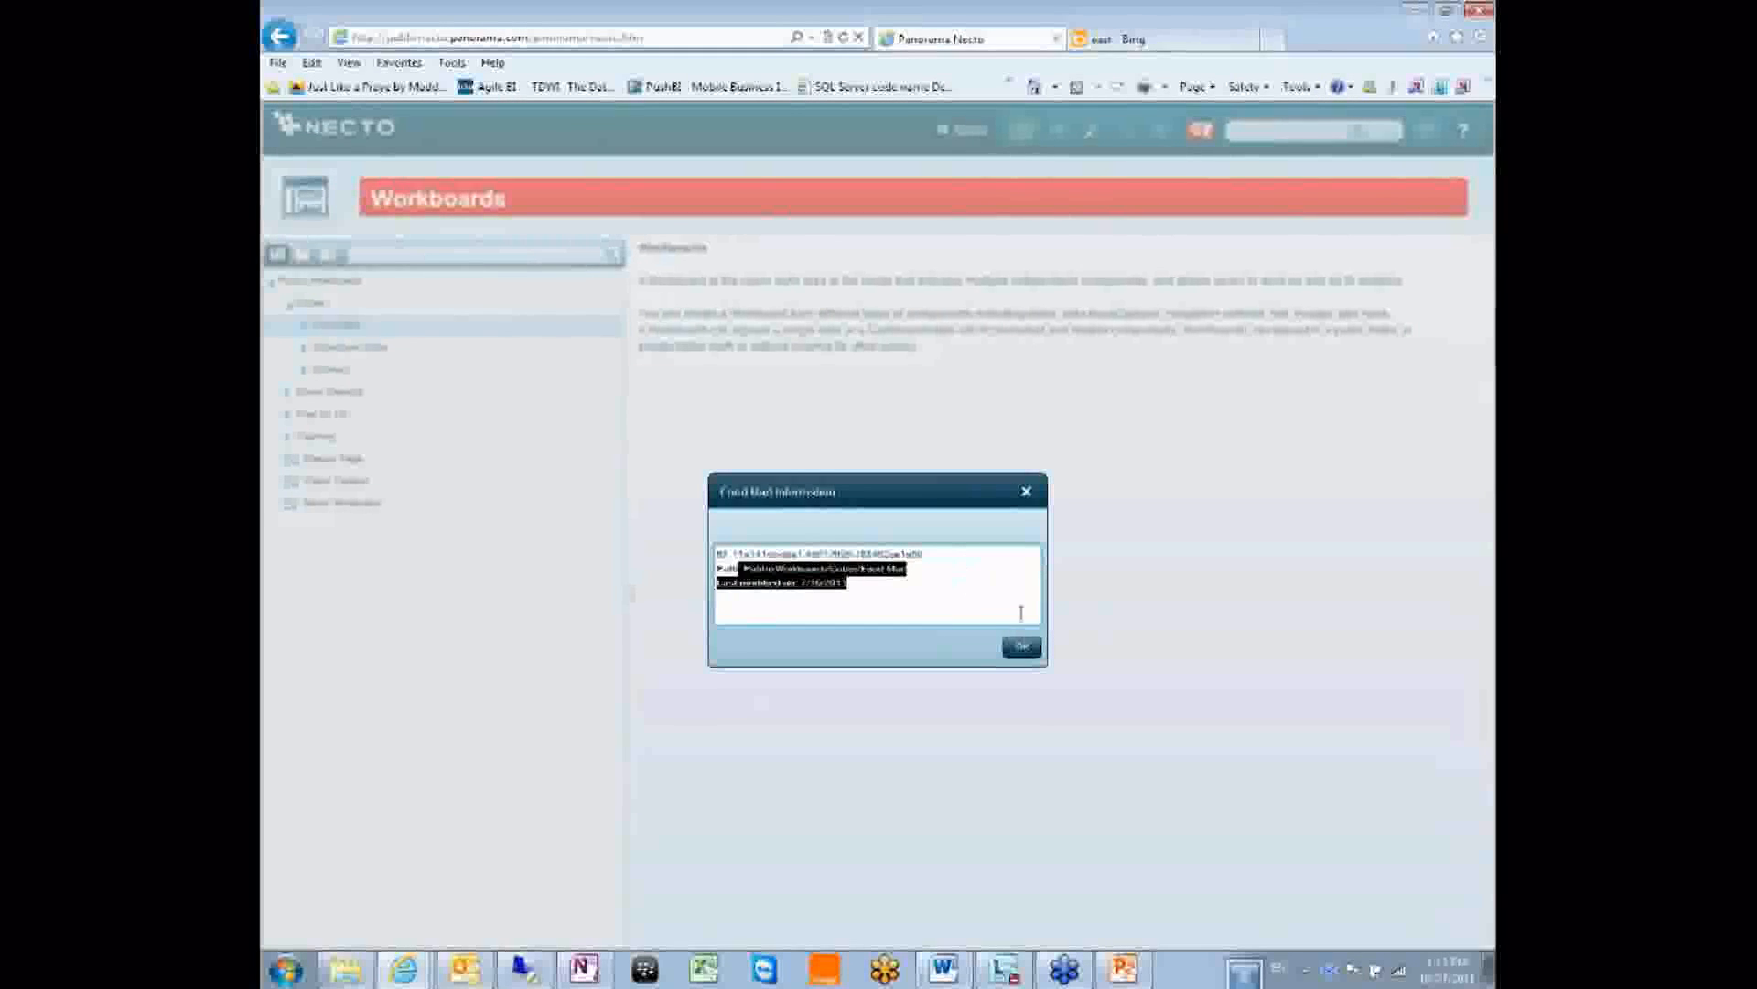
mouse_move(925, 555)
left_mouse_down()
mouse_move(765, 558)
mouse_move(926, 557)
mouse_move(932, 573)
mouse_move(931, 558)
left_mouse_up()
left_click(765, 556)
left_click(936, 555)
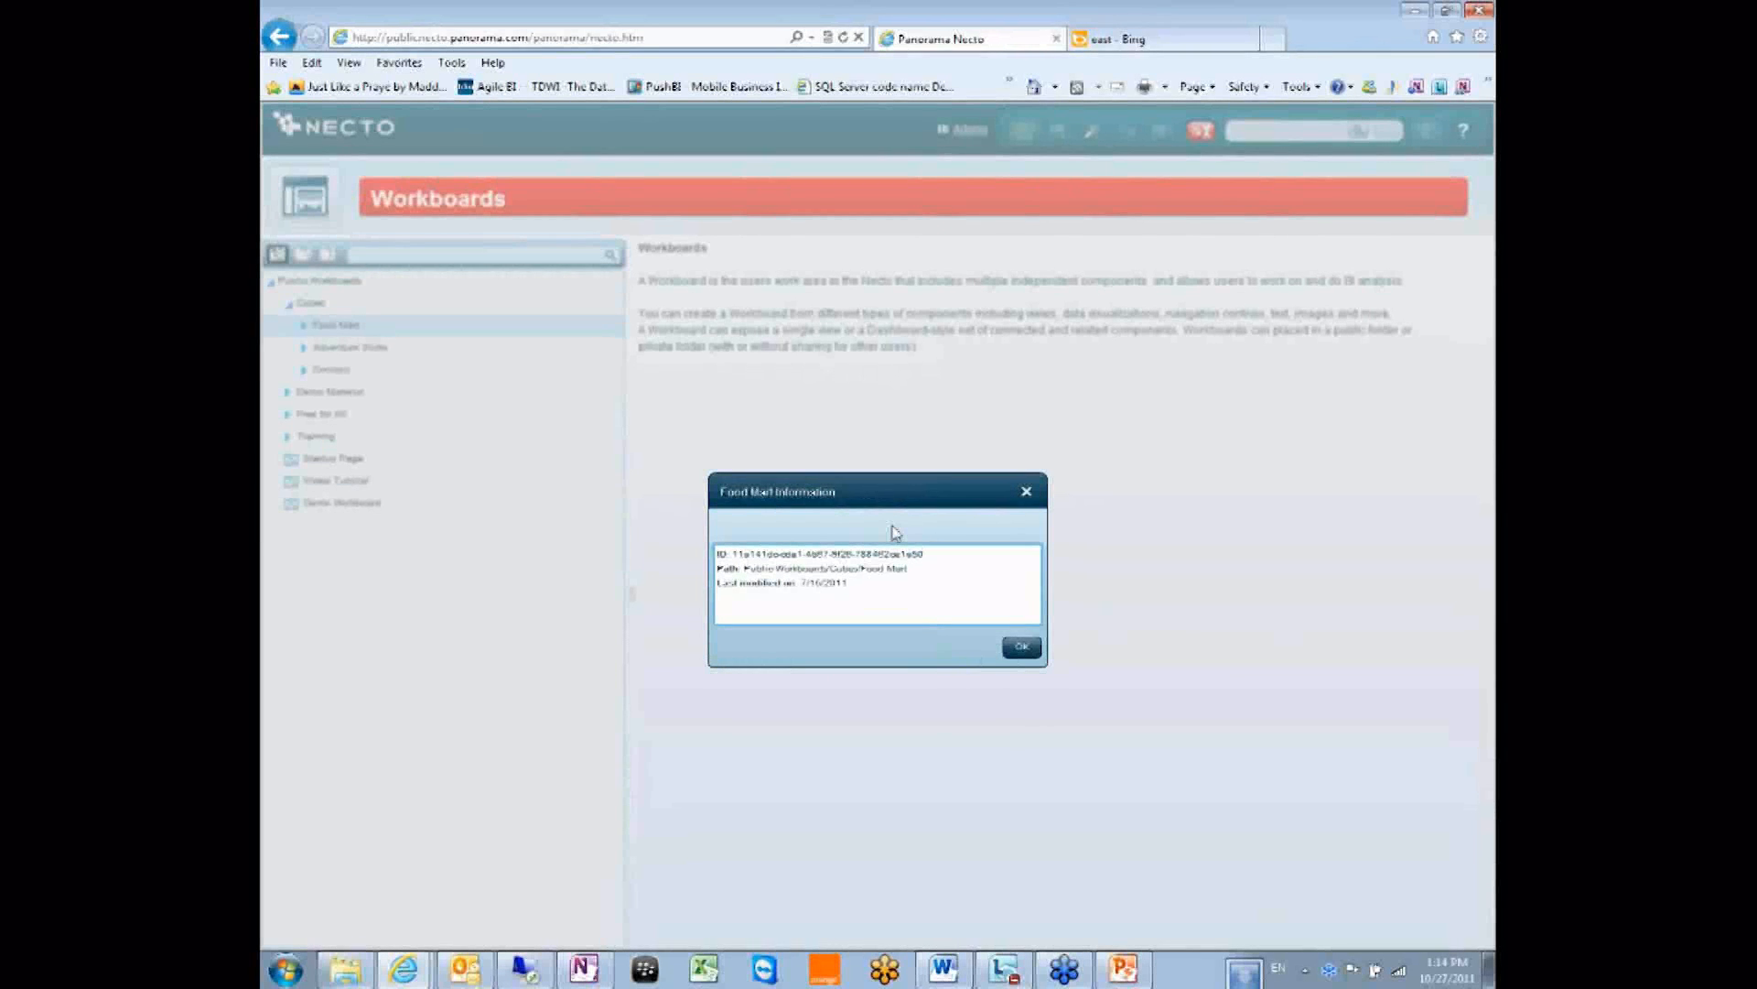
Close the Food Mart Information dialog with OK.
left_click(1020, 646)
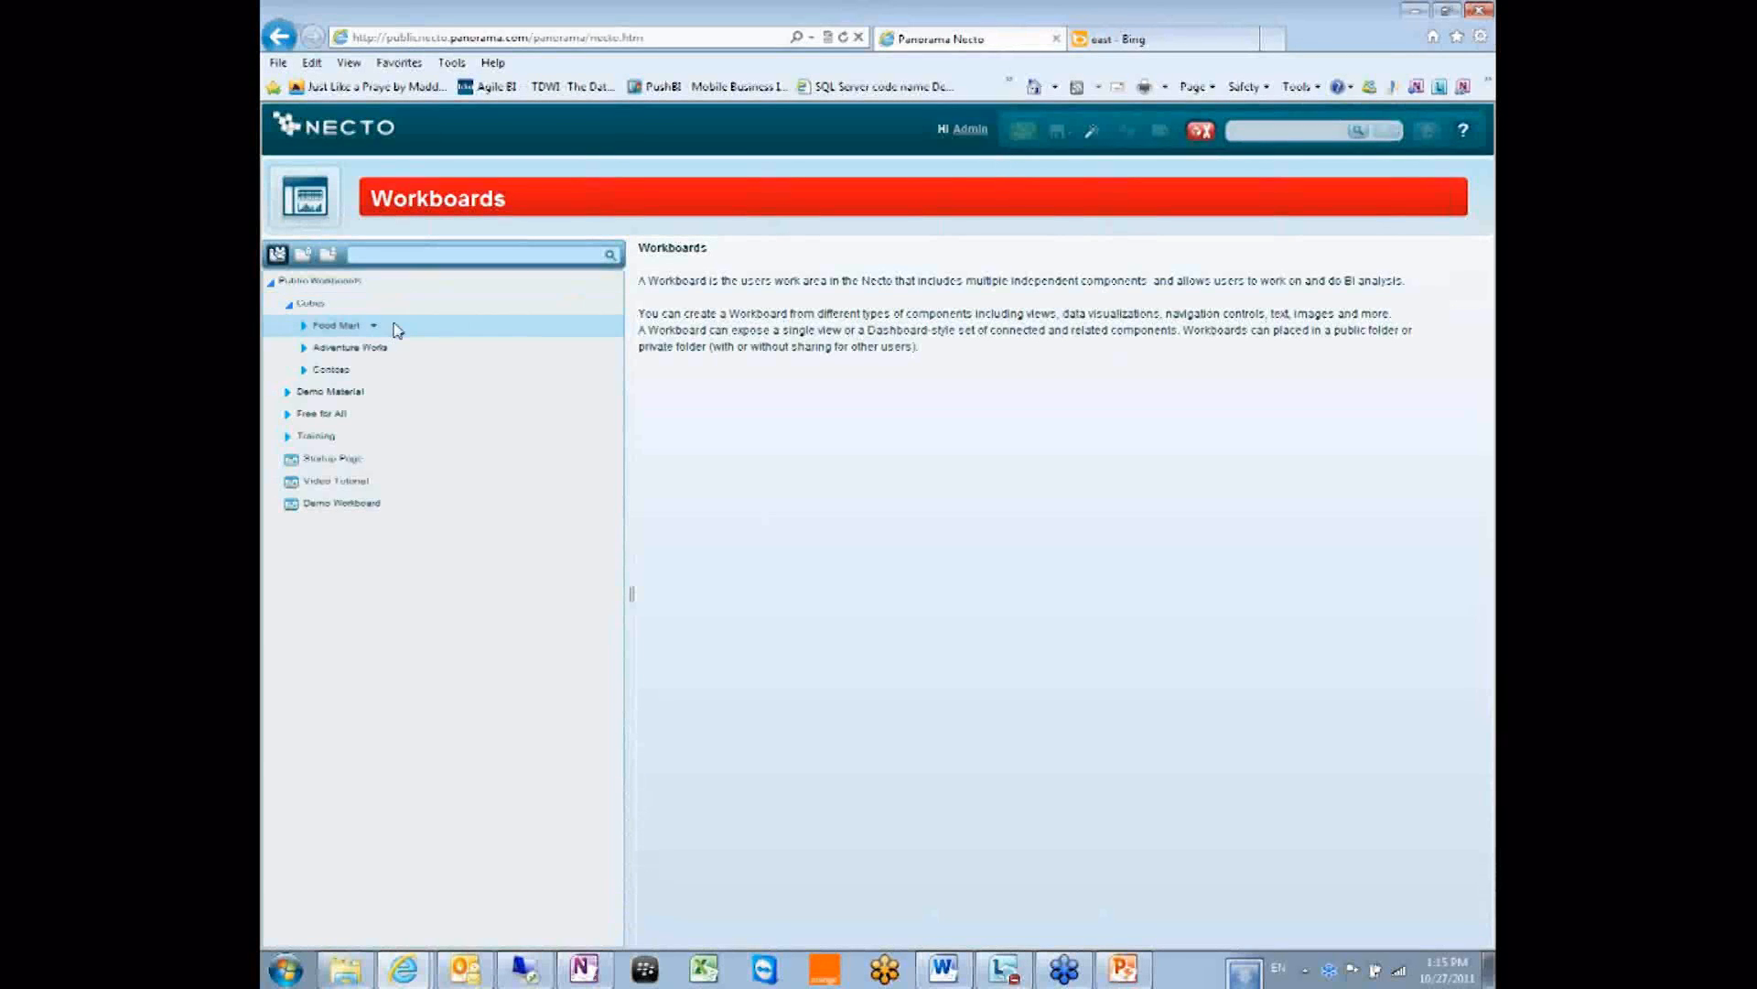
Start adding a role to the Cubes folder's permissions, then cancel without changes and return to categories.
left_click(307, 210)
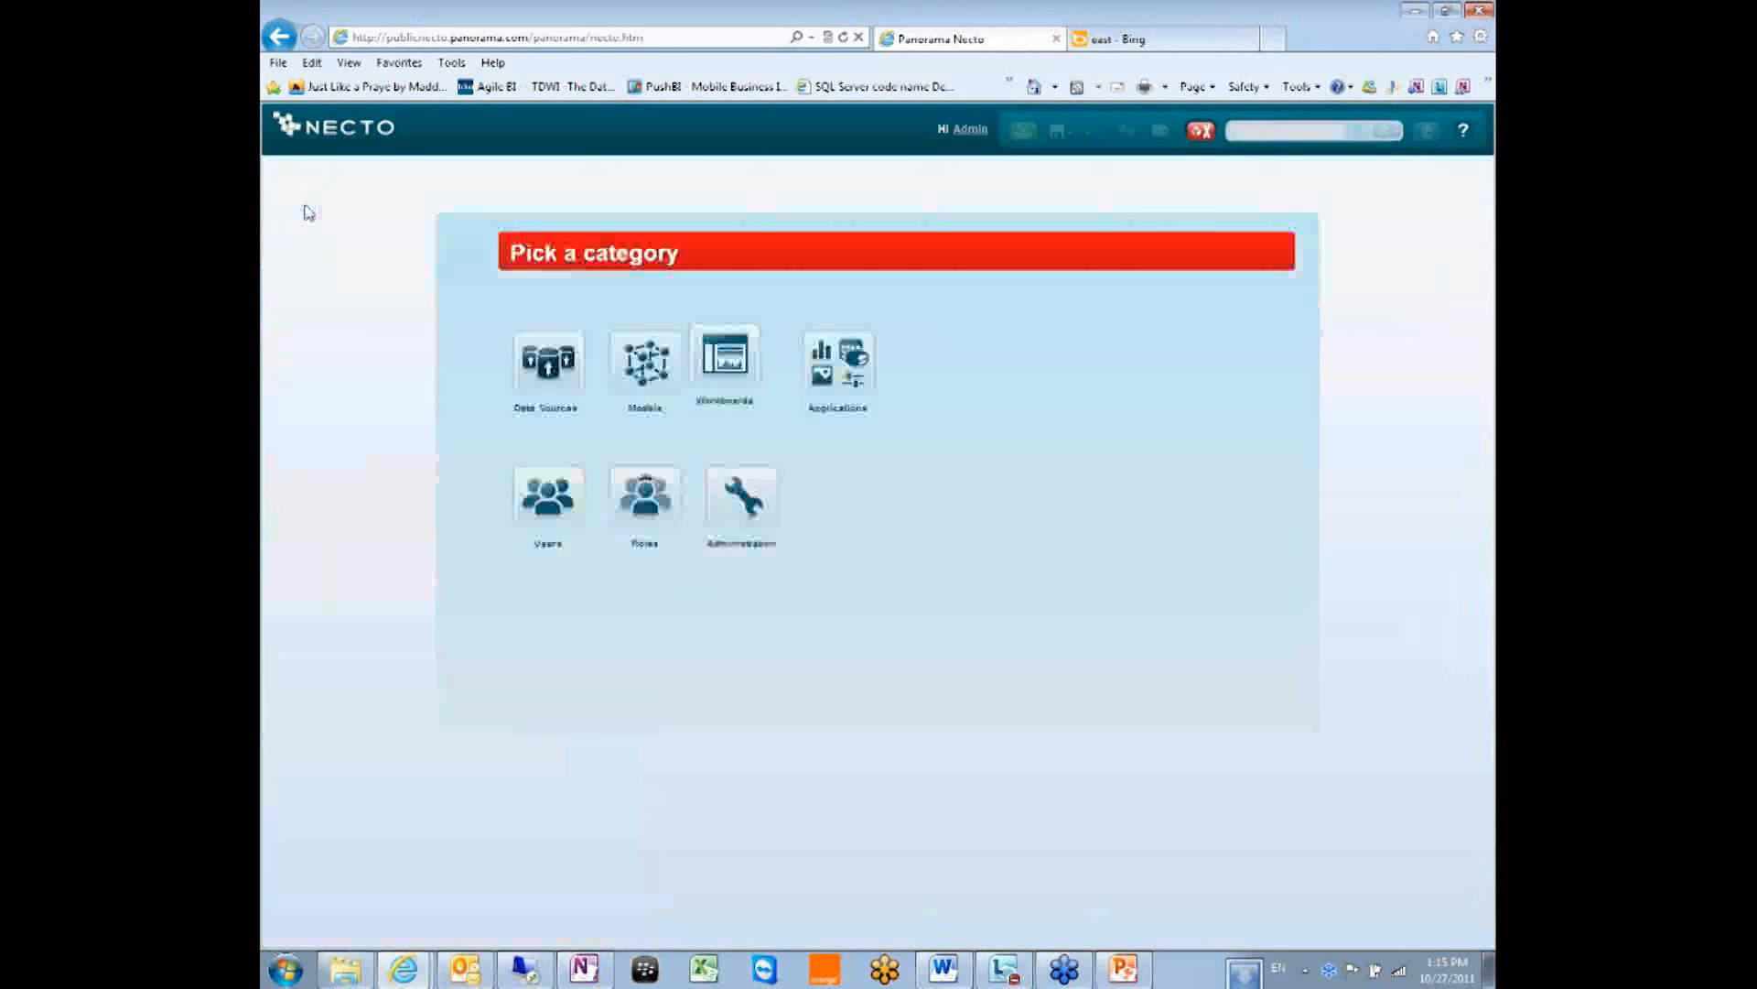
left_click(759, 365)
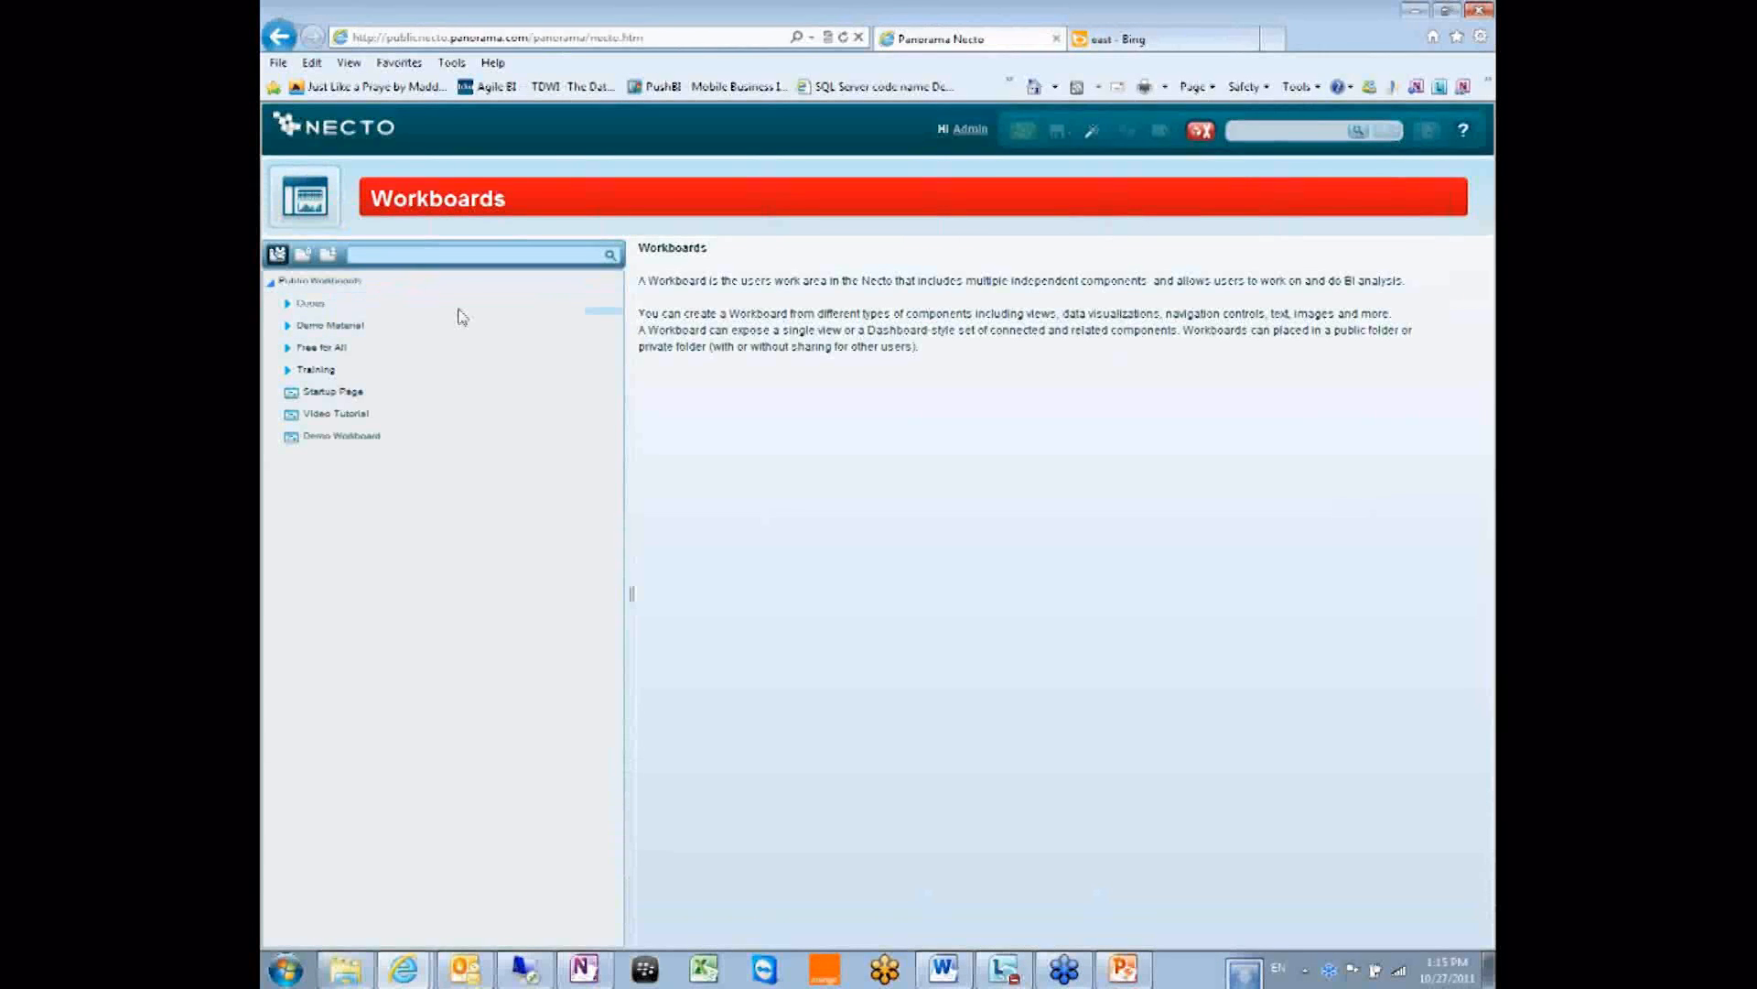
right_click(348, 306)
left_click(394, 376)
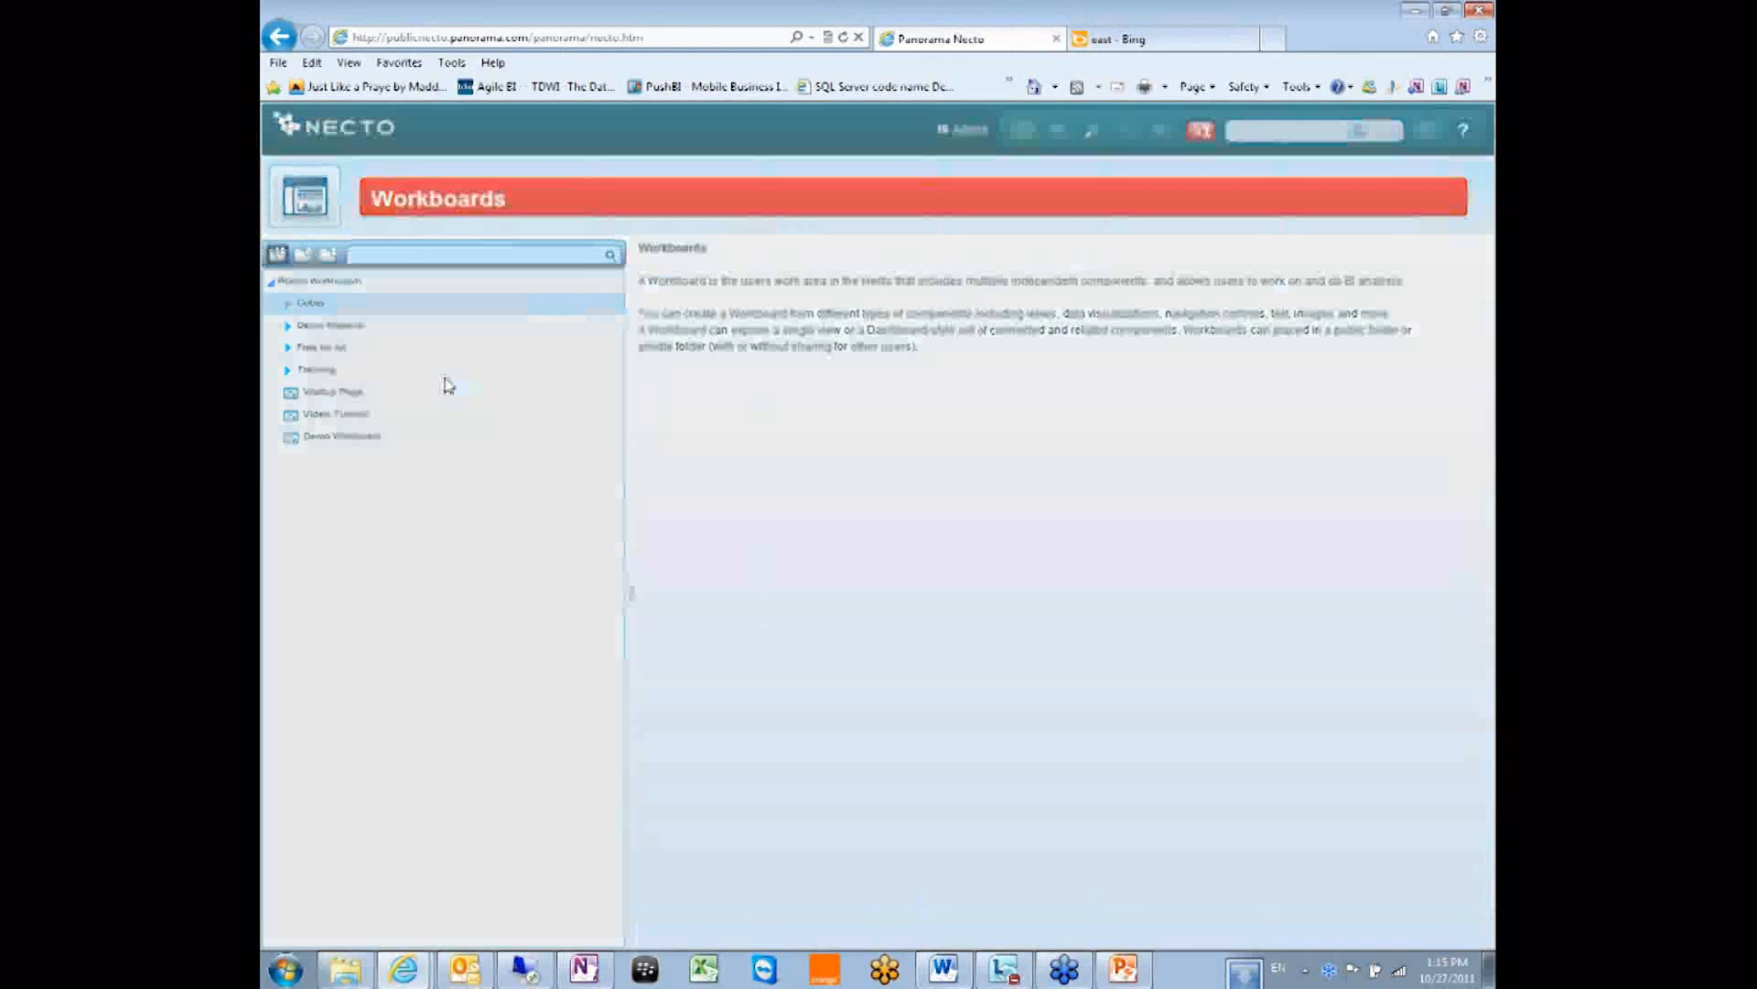
left_click(1120, 340)
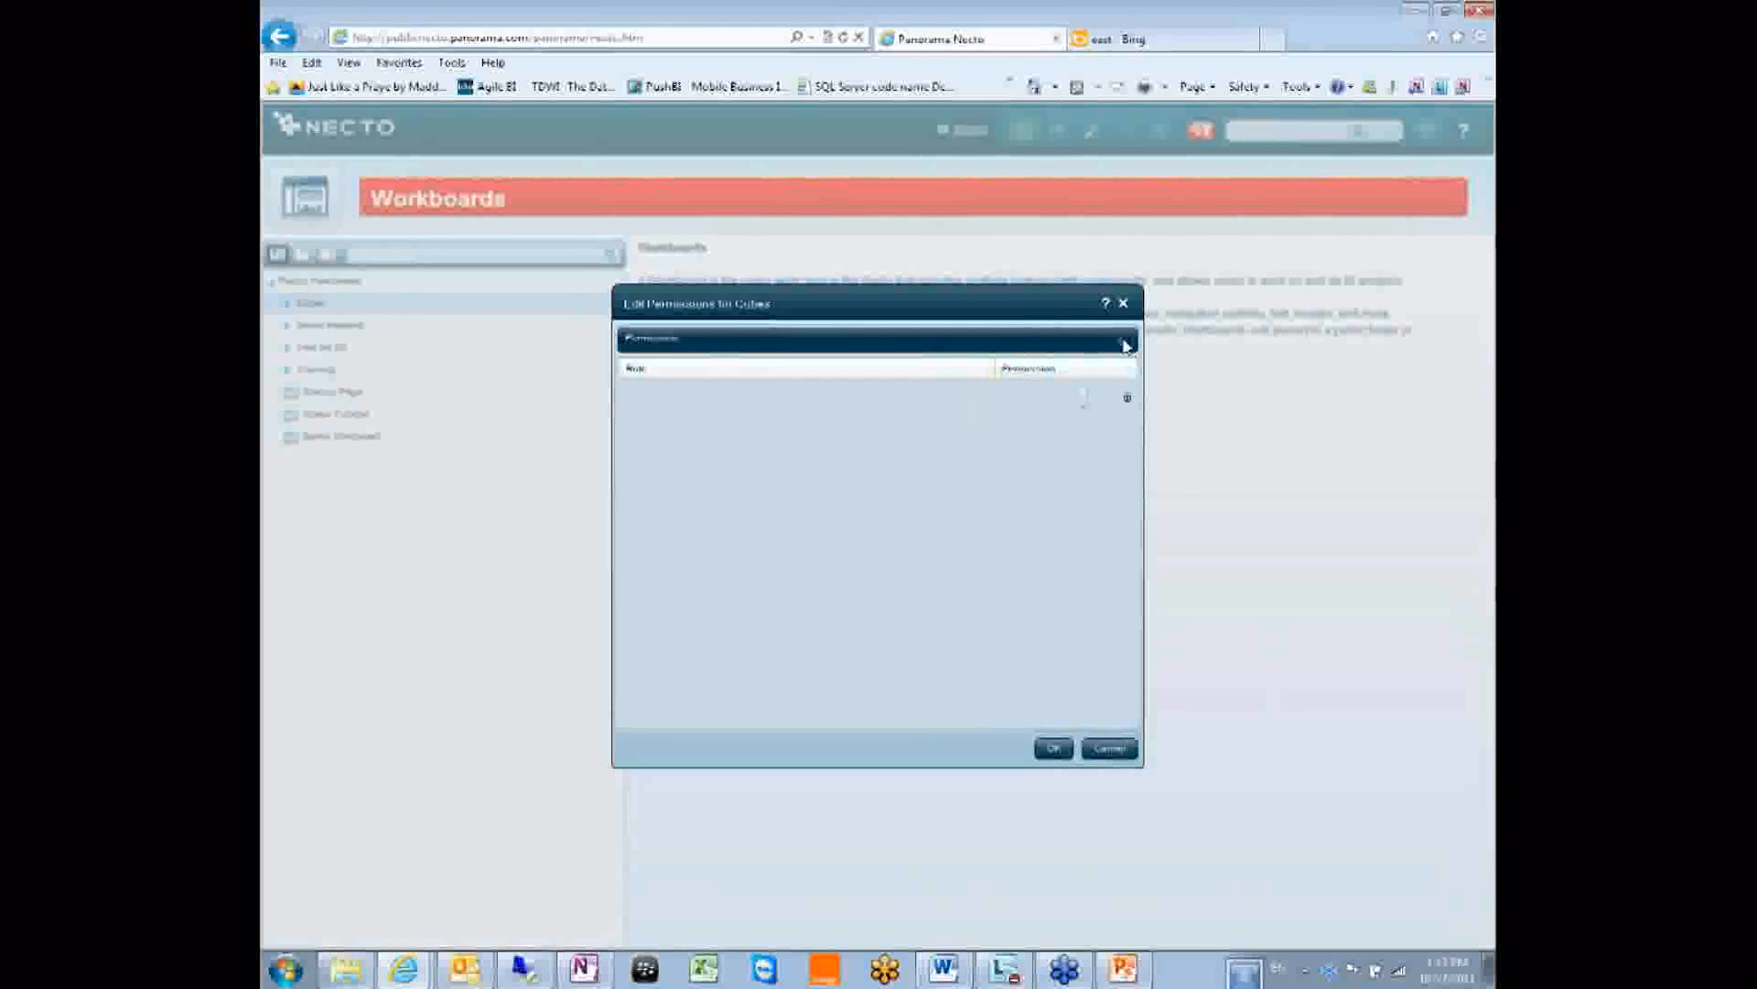
left_click(956, 406)
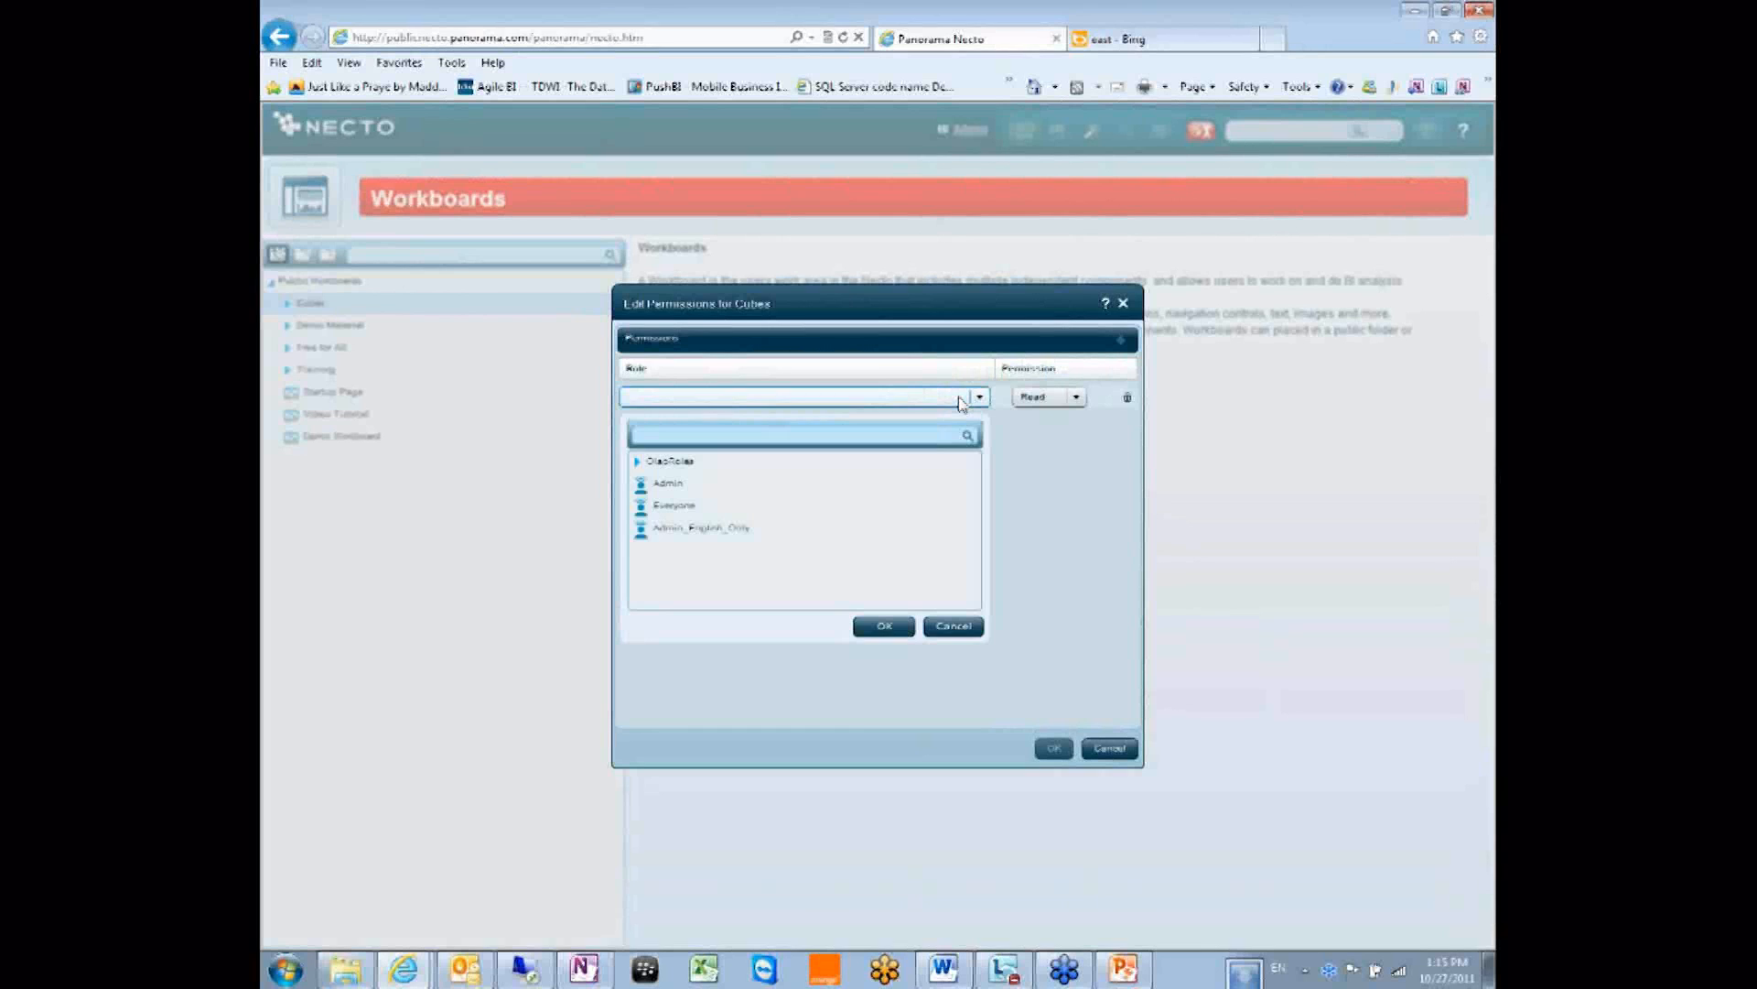
left_click(956, 630)
left_click(1110, 747)
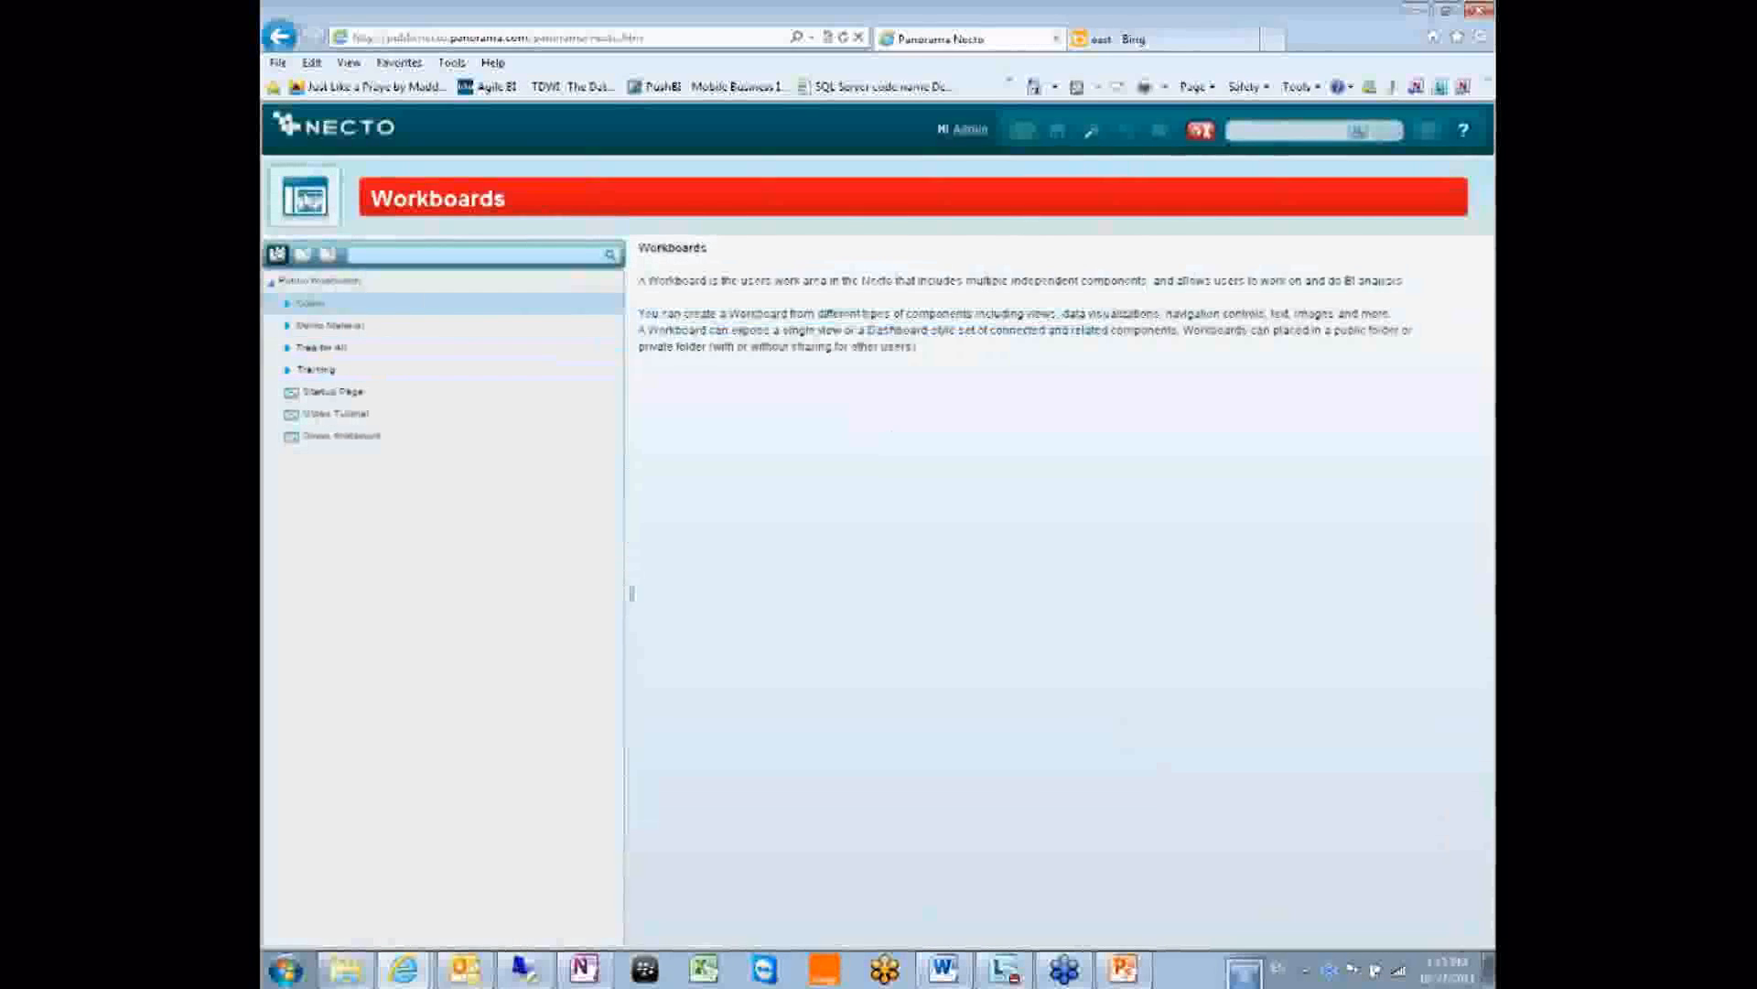
left_click(305, 197)
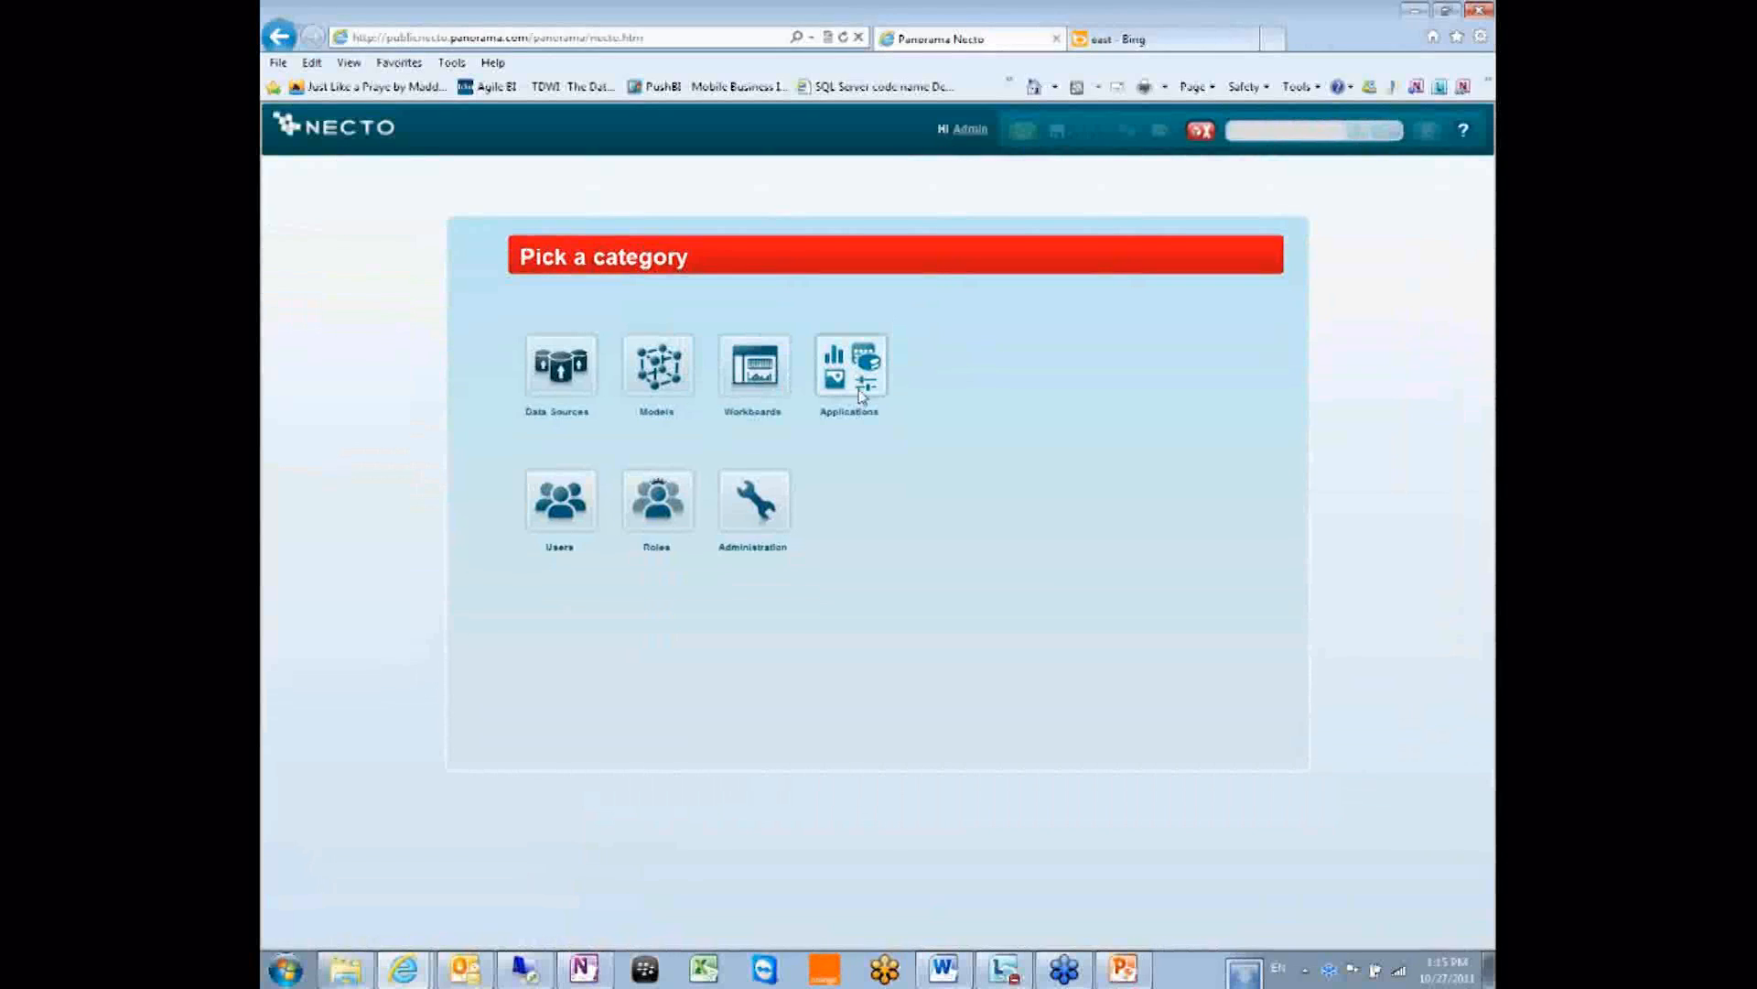
Show the Default application's settings with General, Security and Advanced sections expanded.
left_click(869, 377)
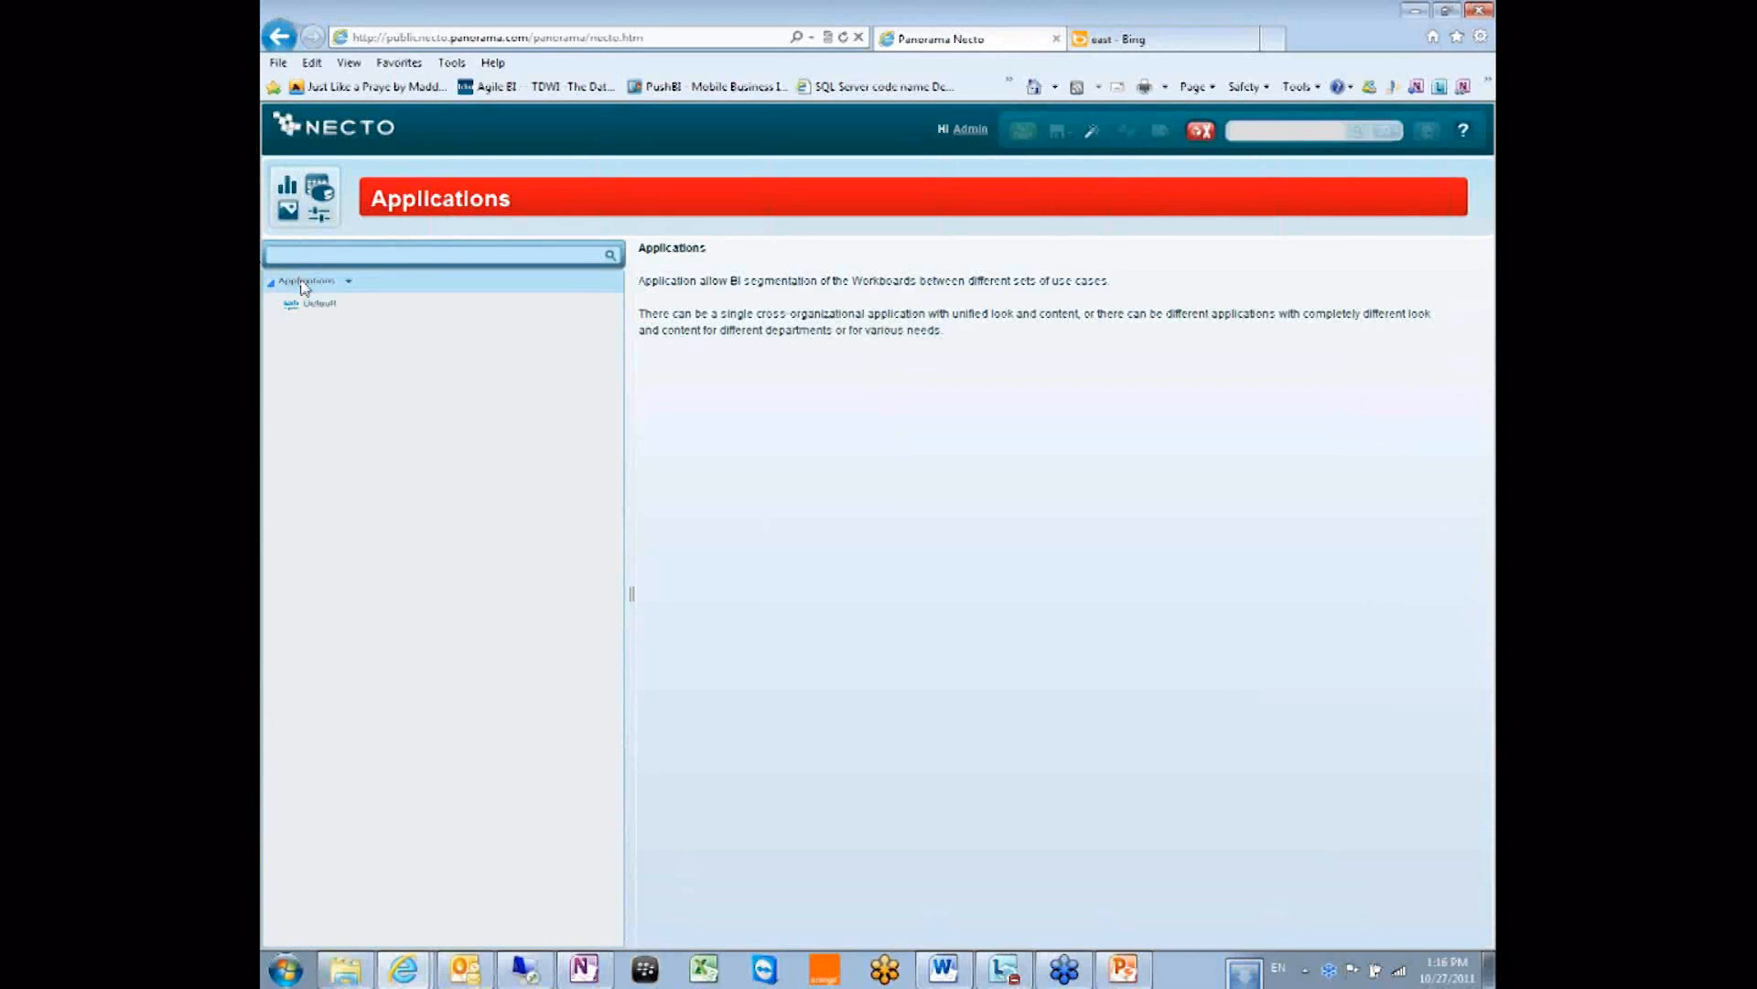
left_click(321, 304)
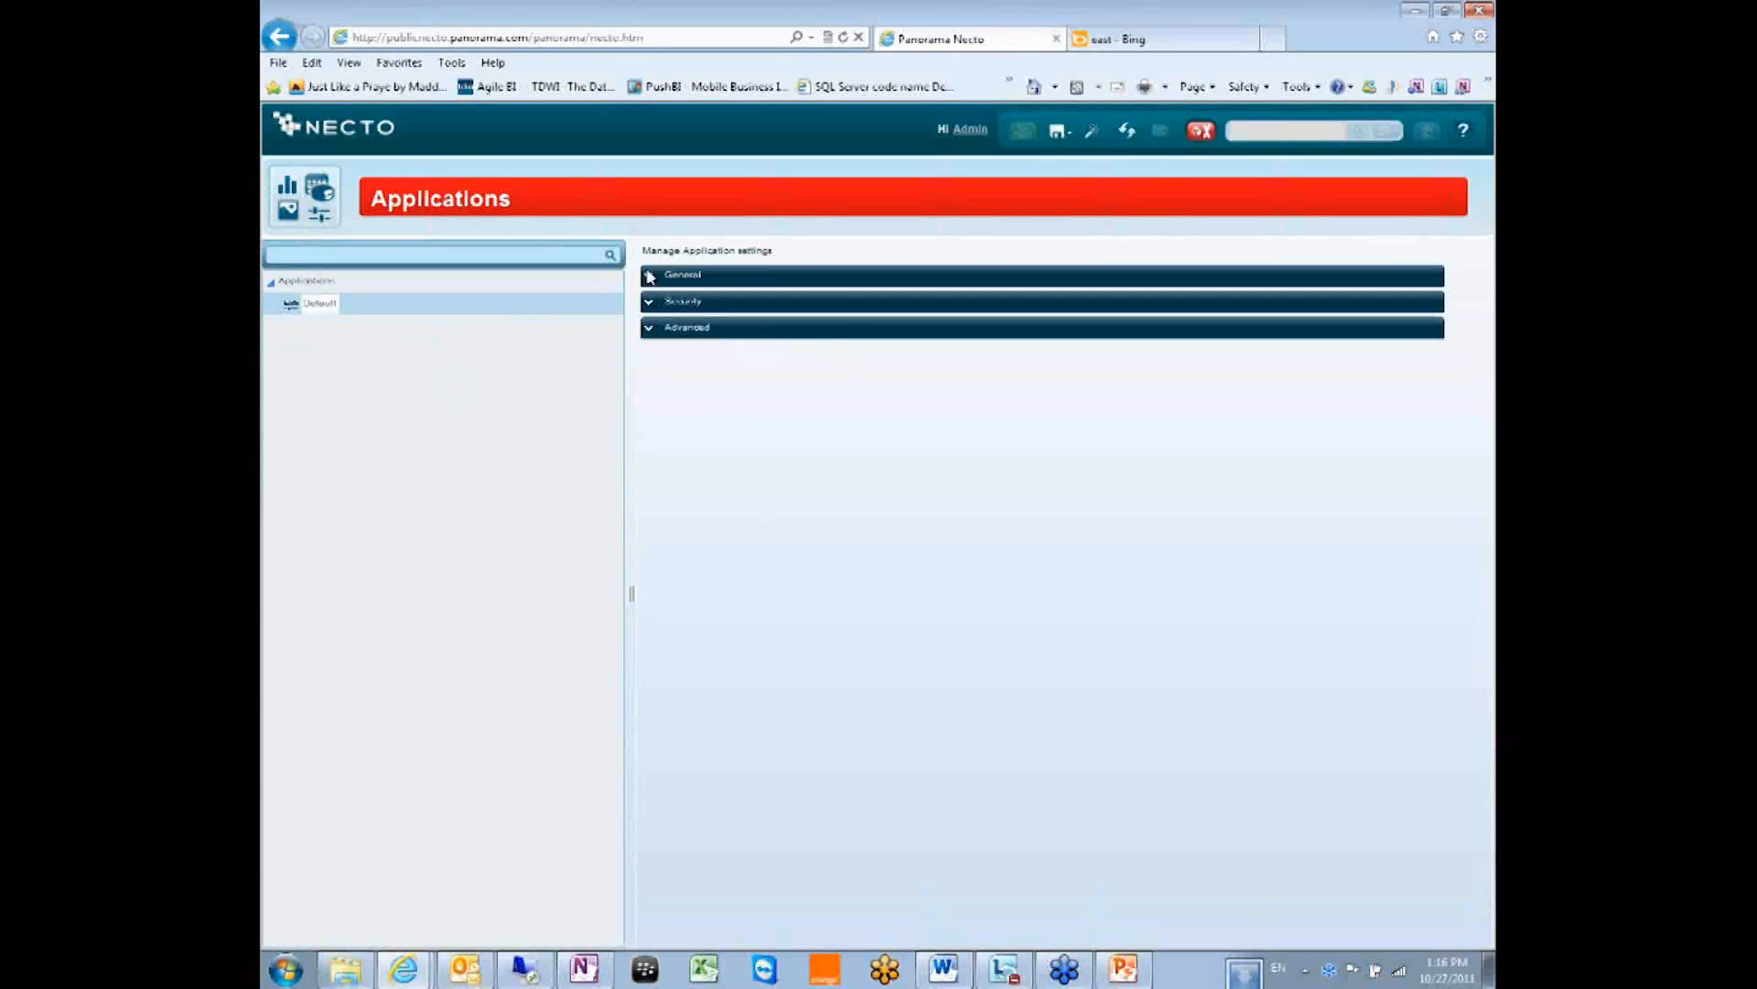
left_click(650, 275)
left_click(649, 478)
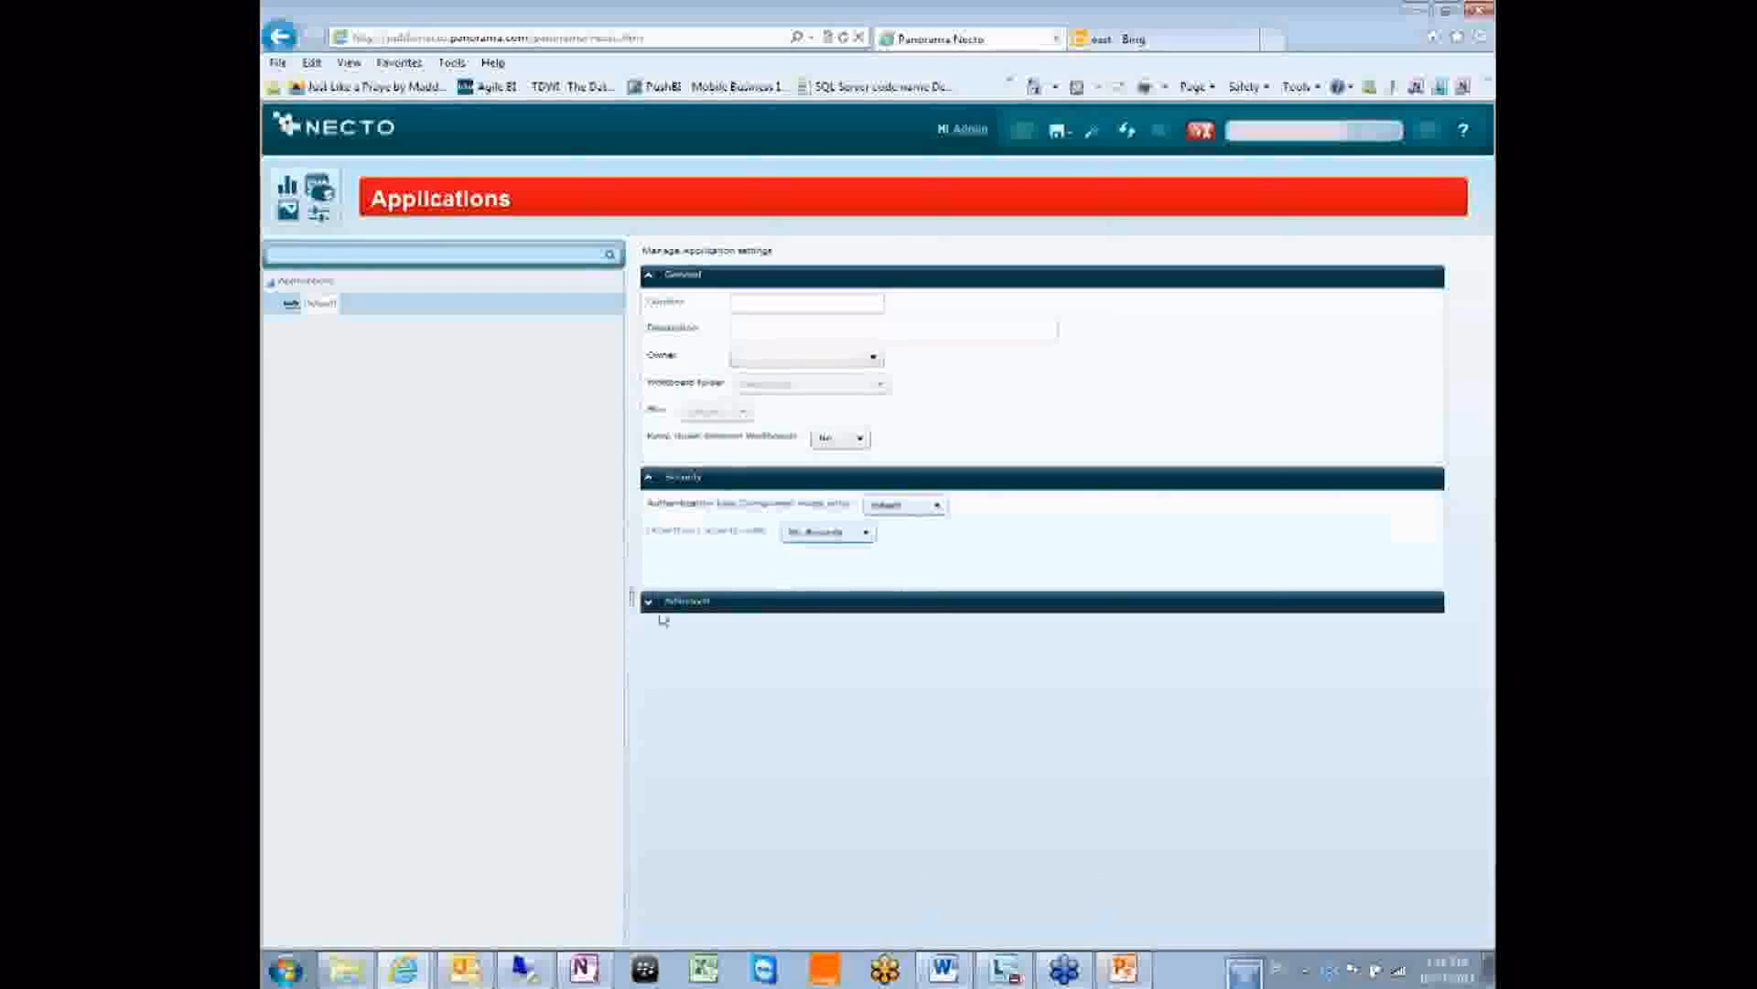
left_click(649, 602)
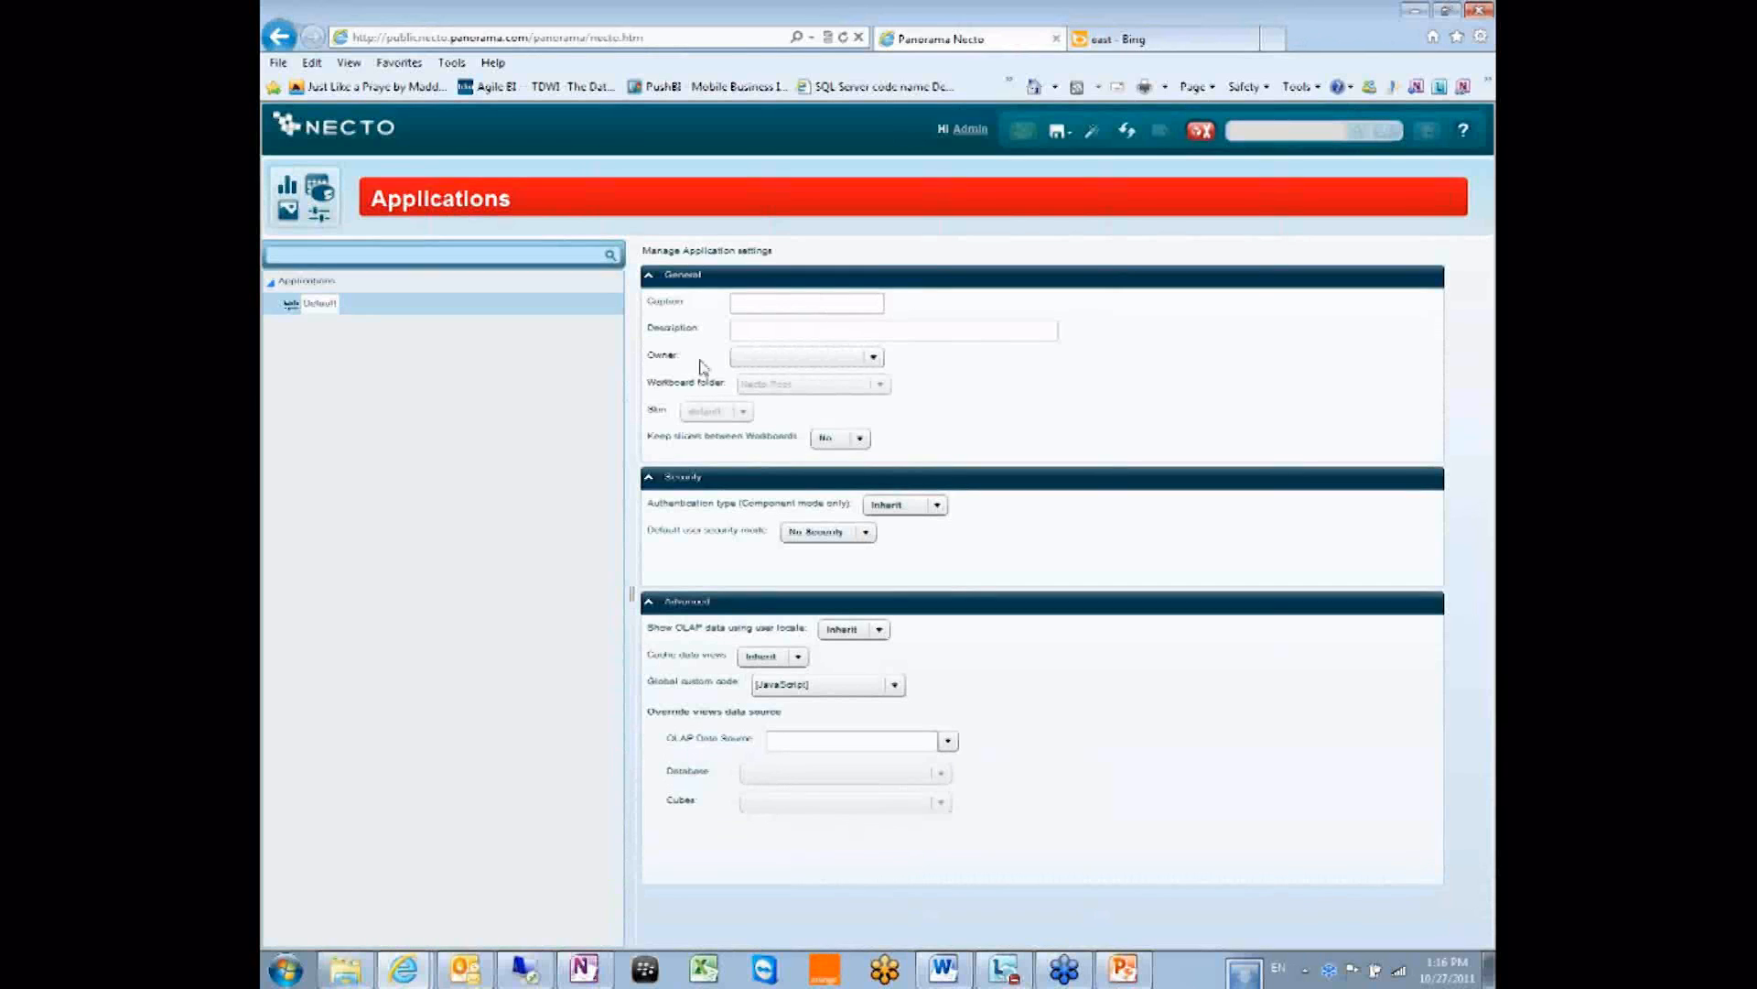
Open the Applications list's context menu and dismiss it without choosing anything.
right_click(347, 283)
left_click(392, 458)
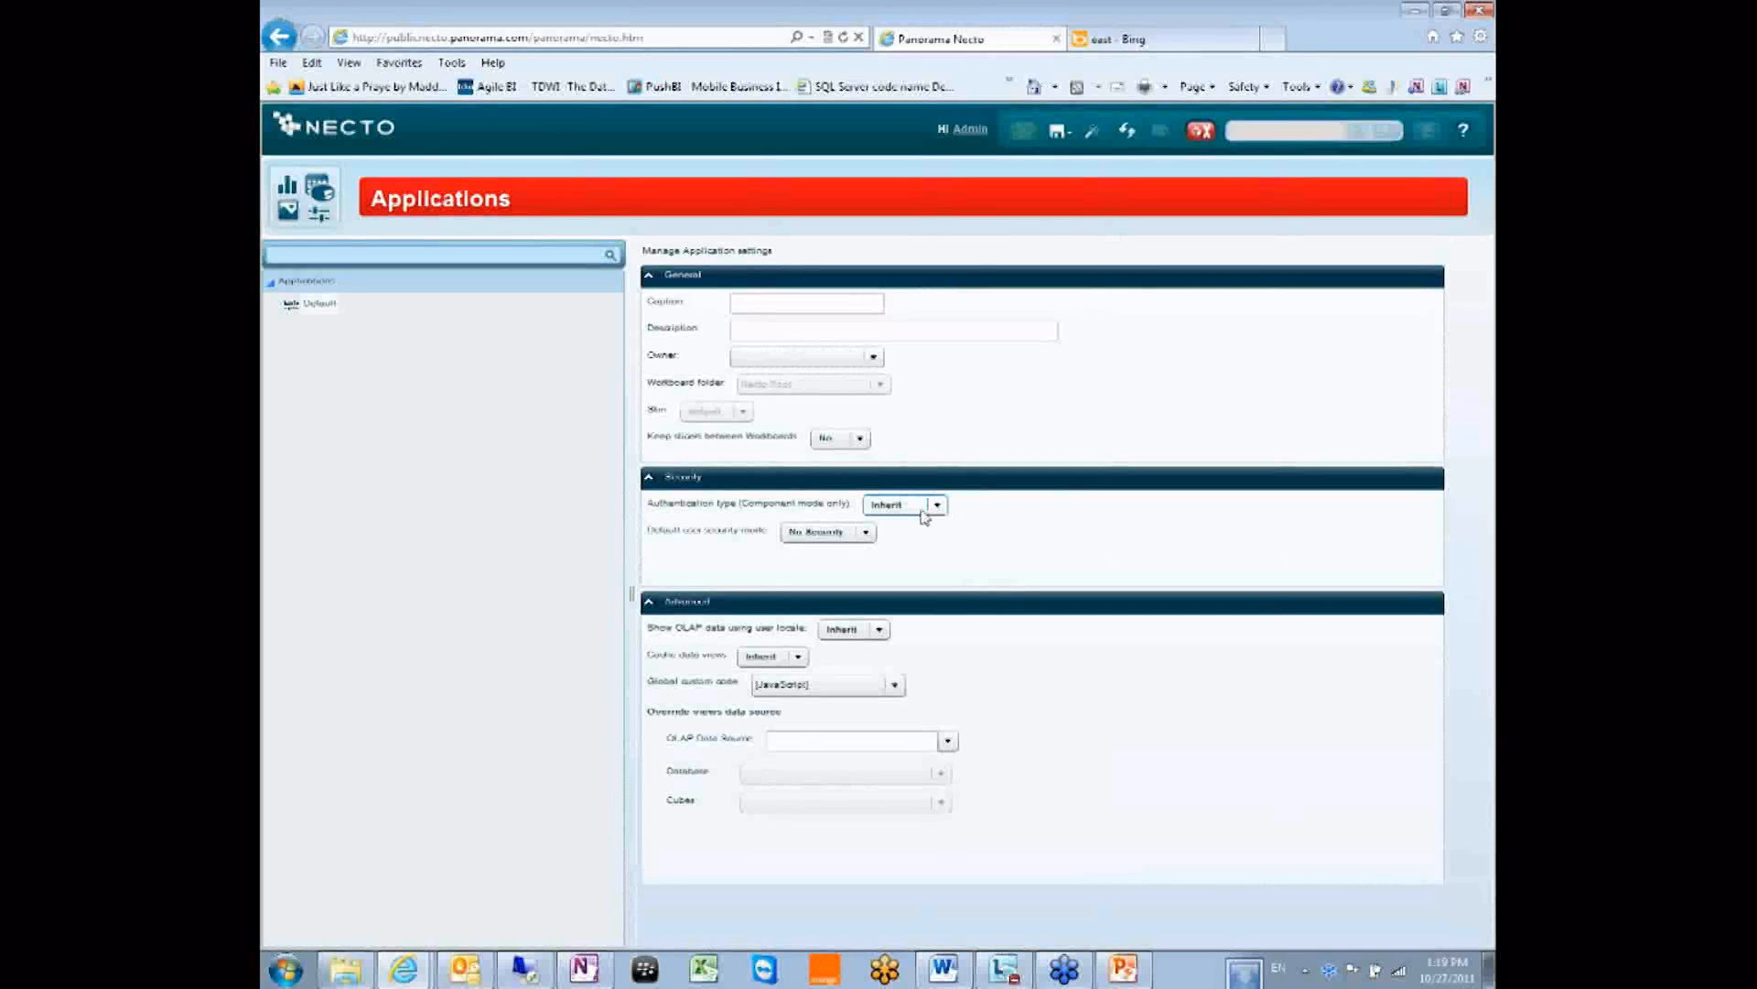
Review the Default application's user security mode options, including OLAP, keeping No Security.
left_click(816, 536)
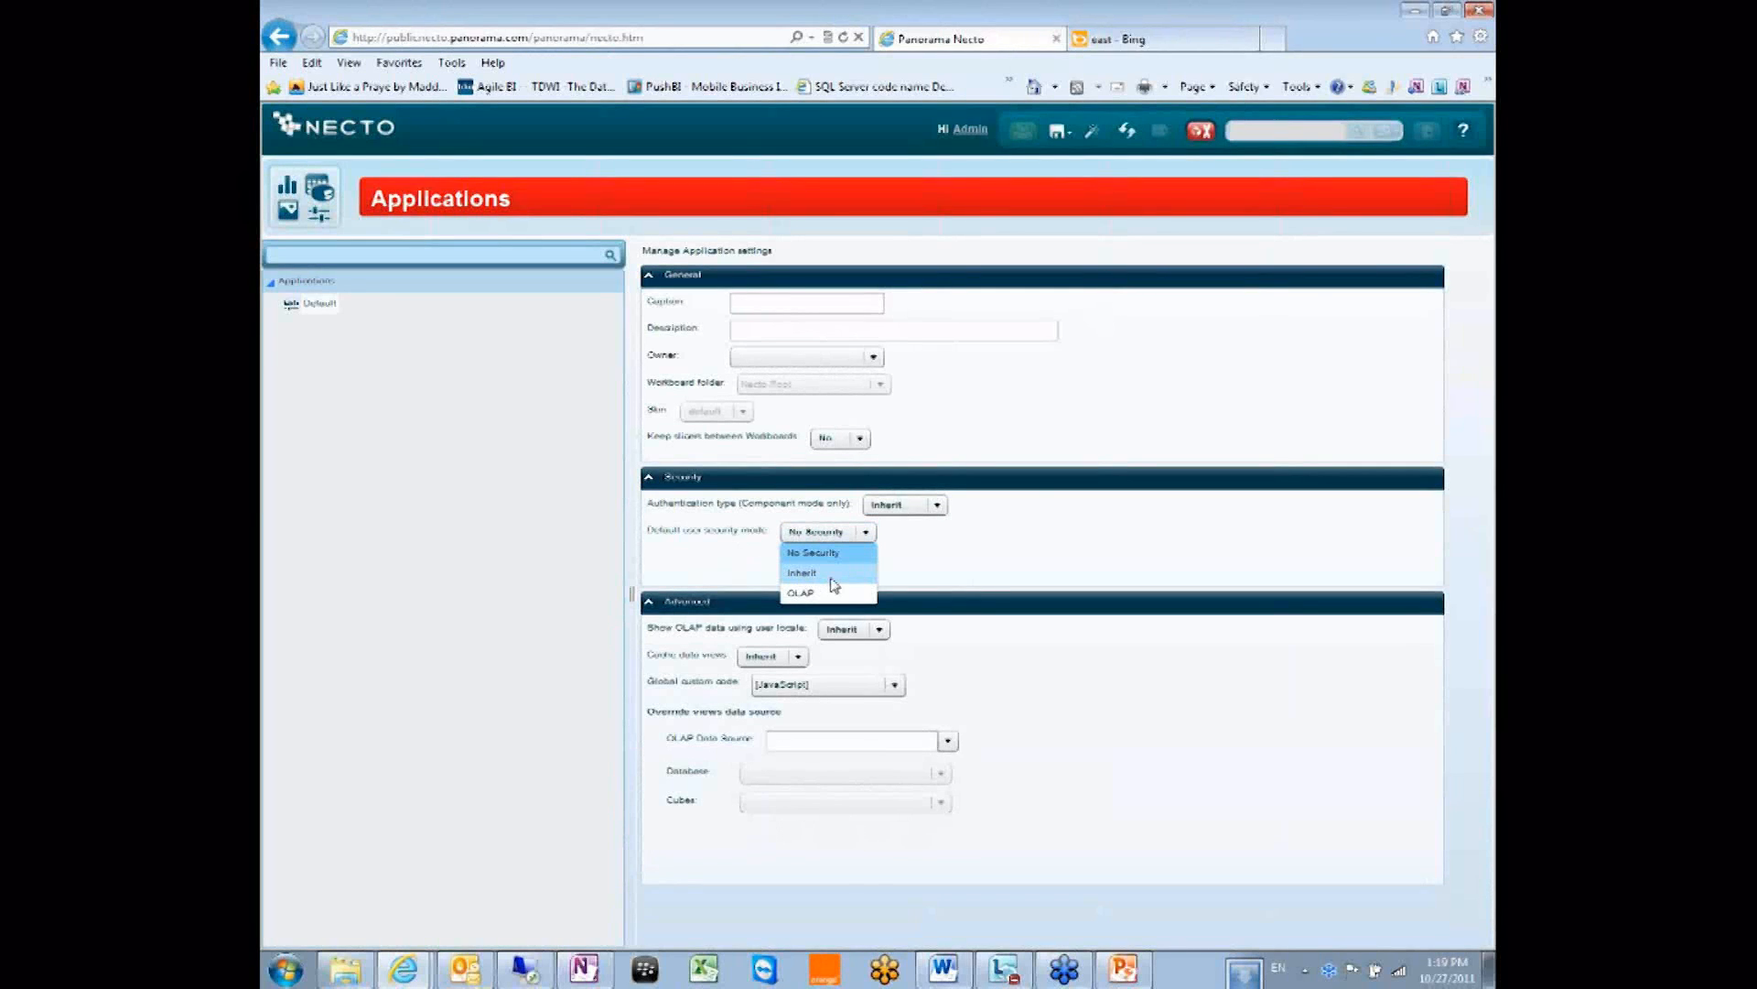
left_click(744, 533)
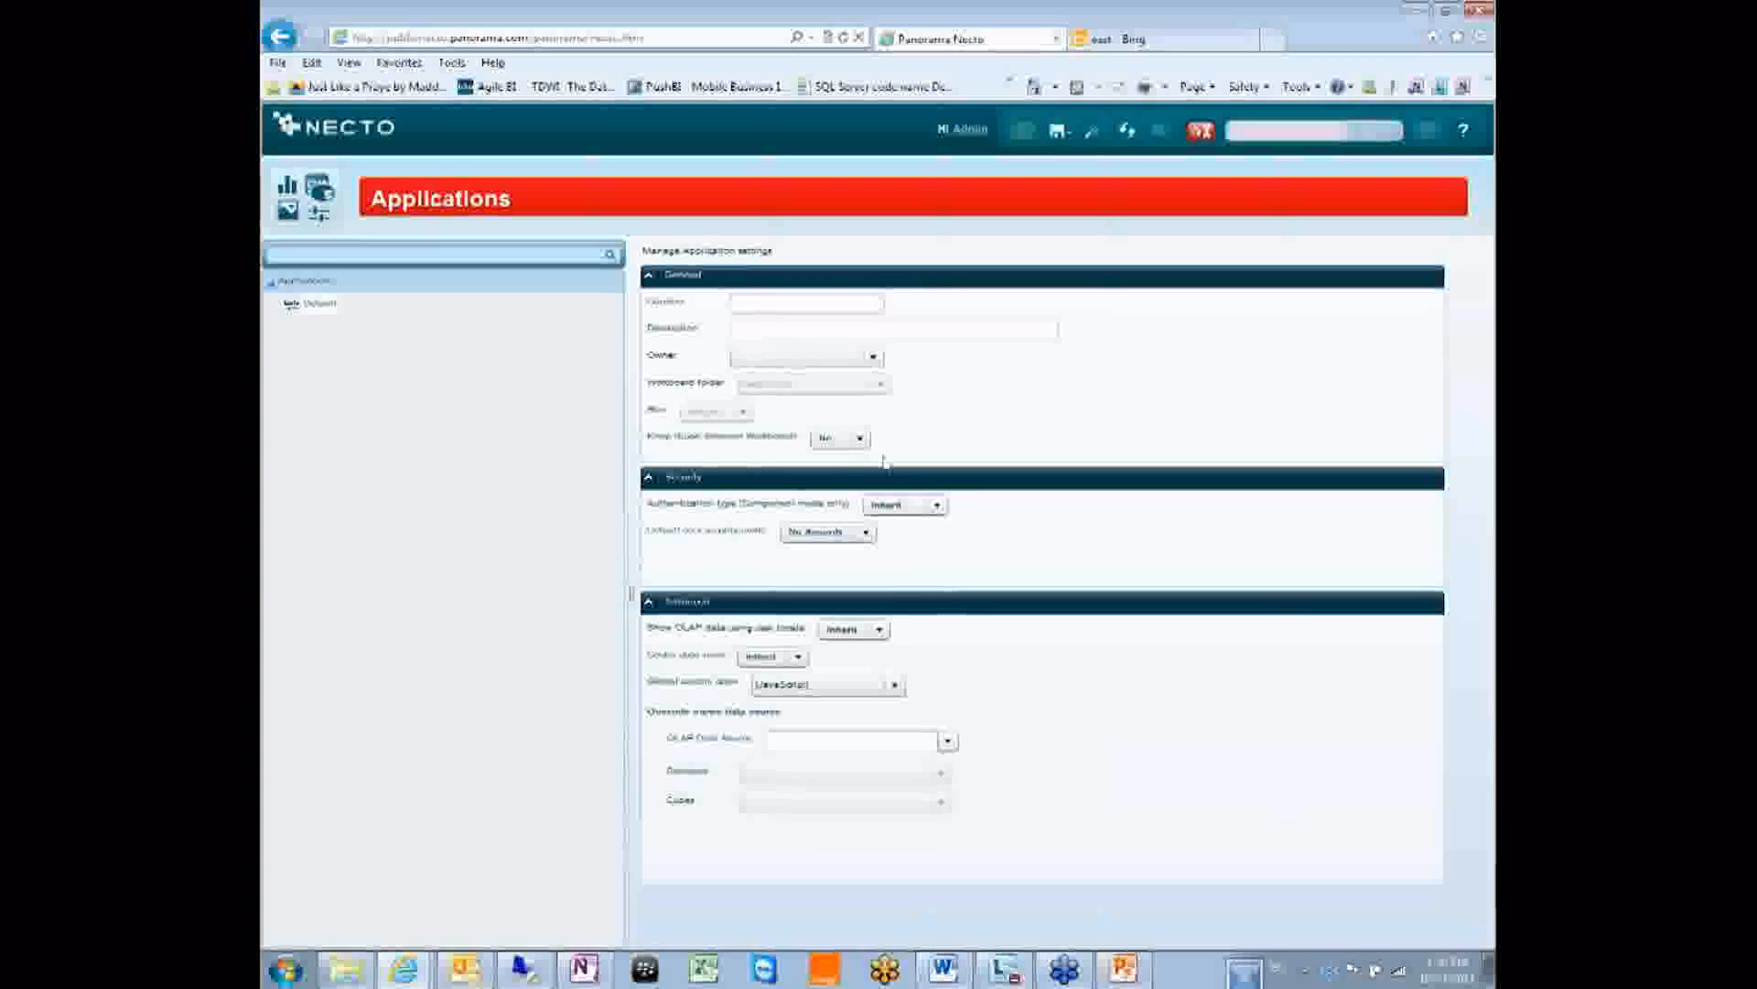
left_click(833, 533)
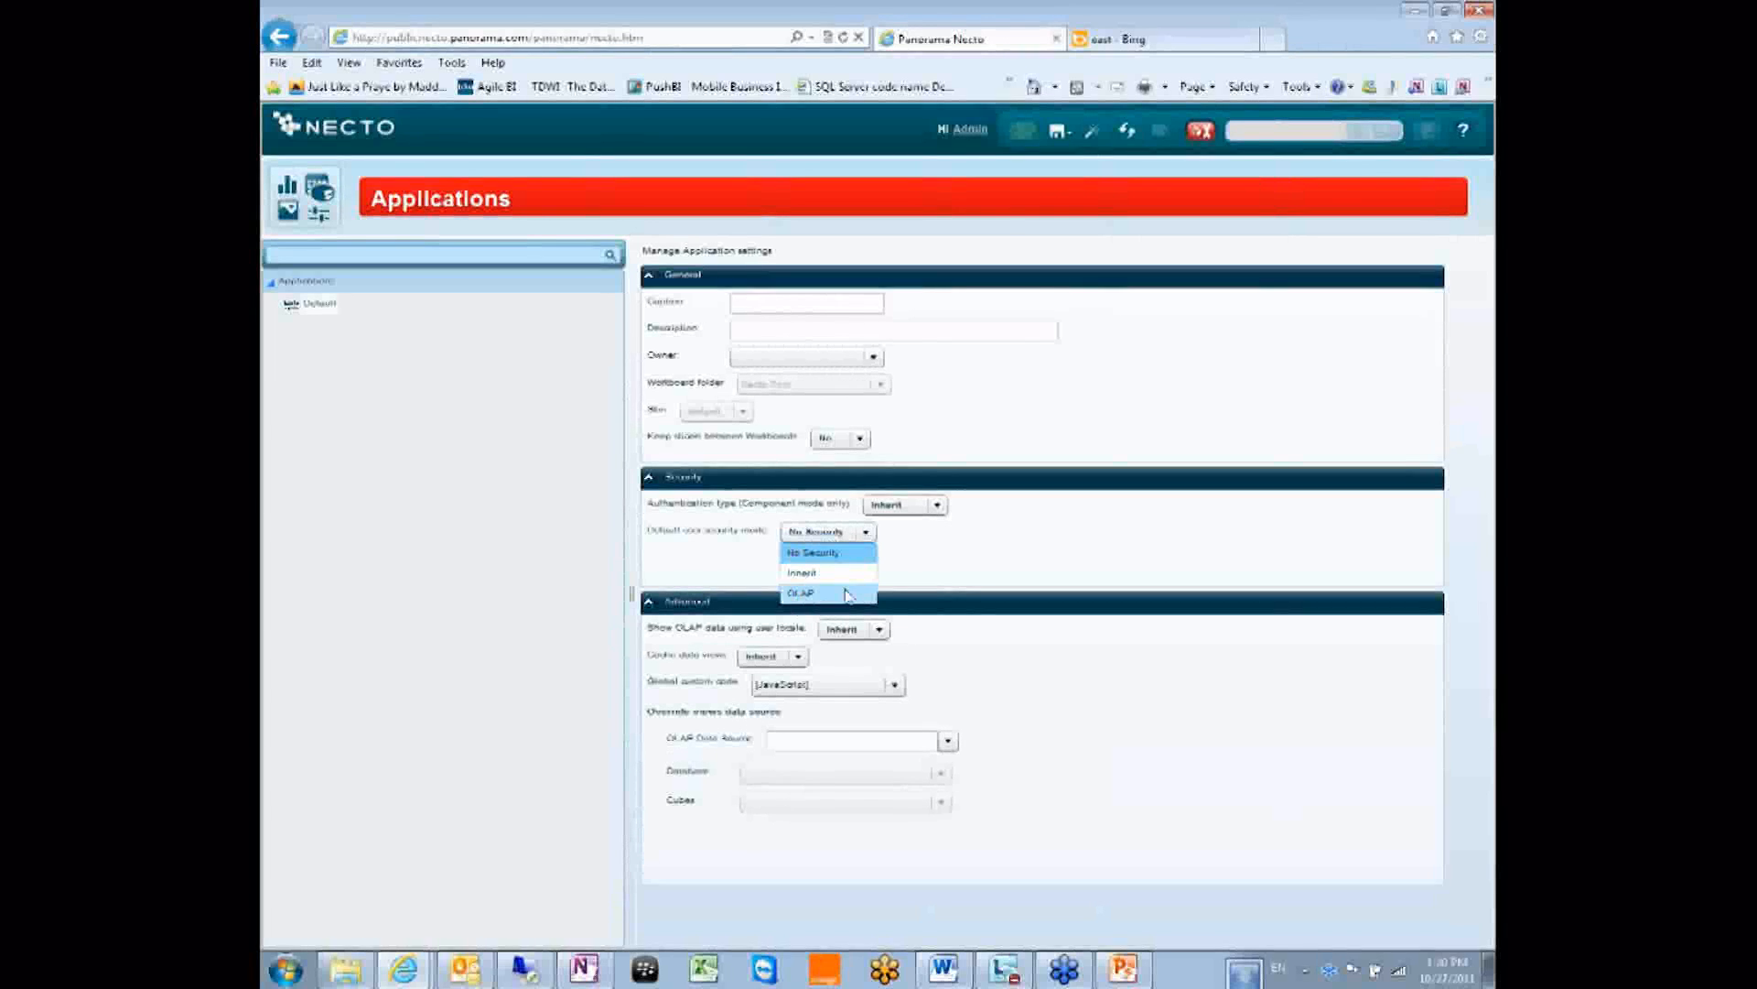
left_click(957, 572)
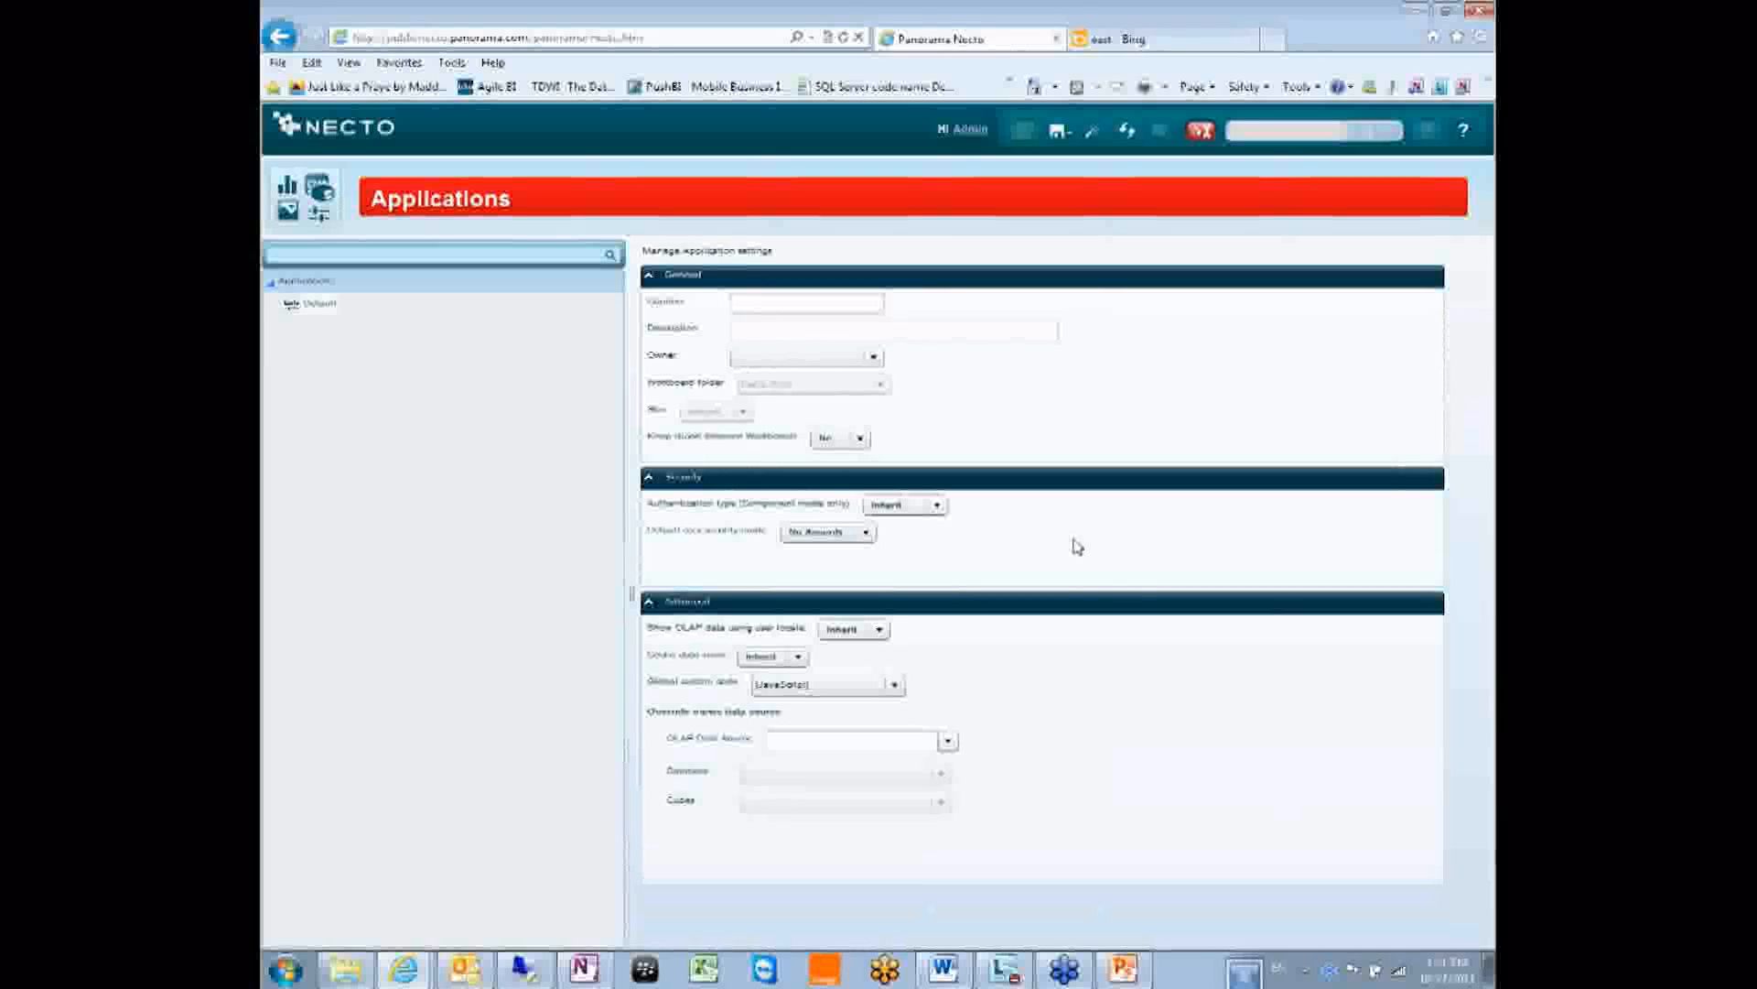
Leave the default user security mode on No Security and return to Pick a category.
left_click(854, 540)
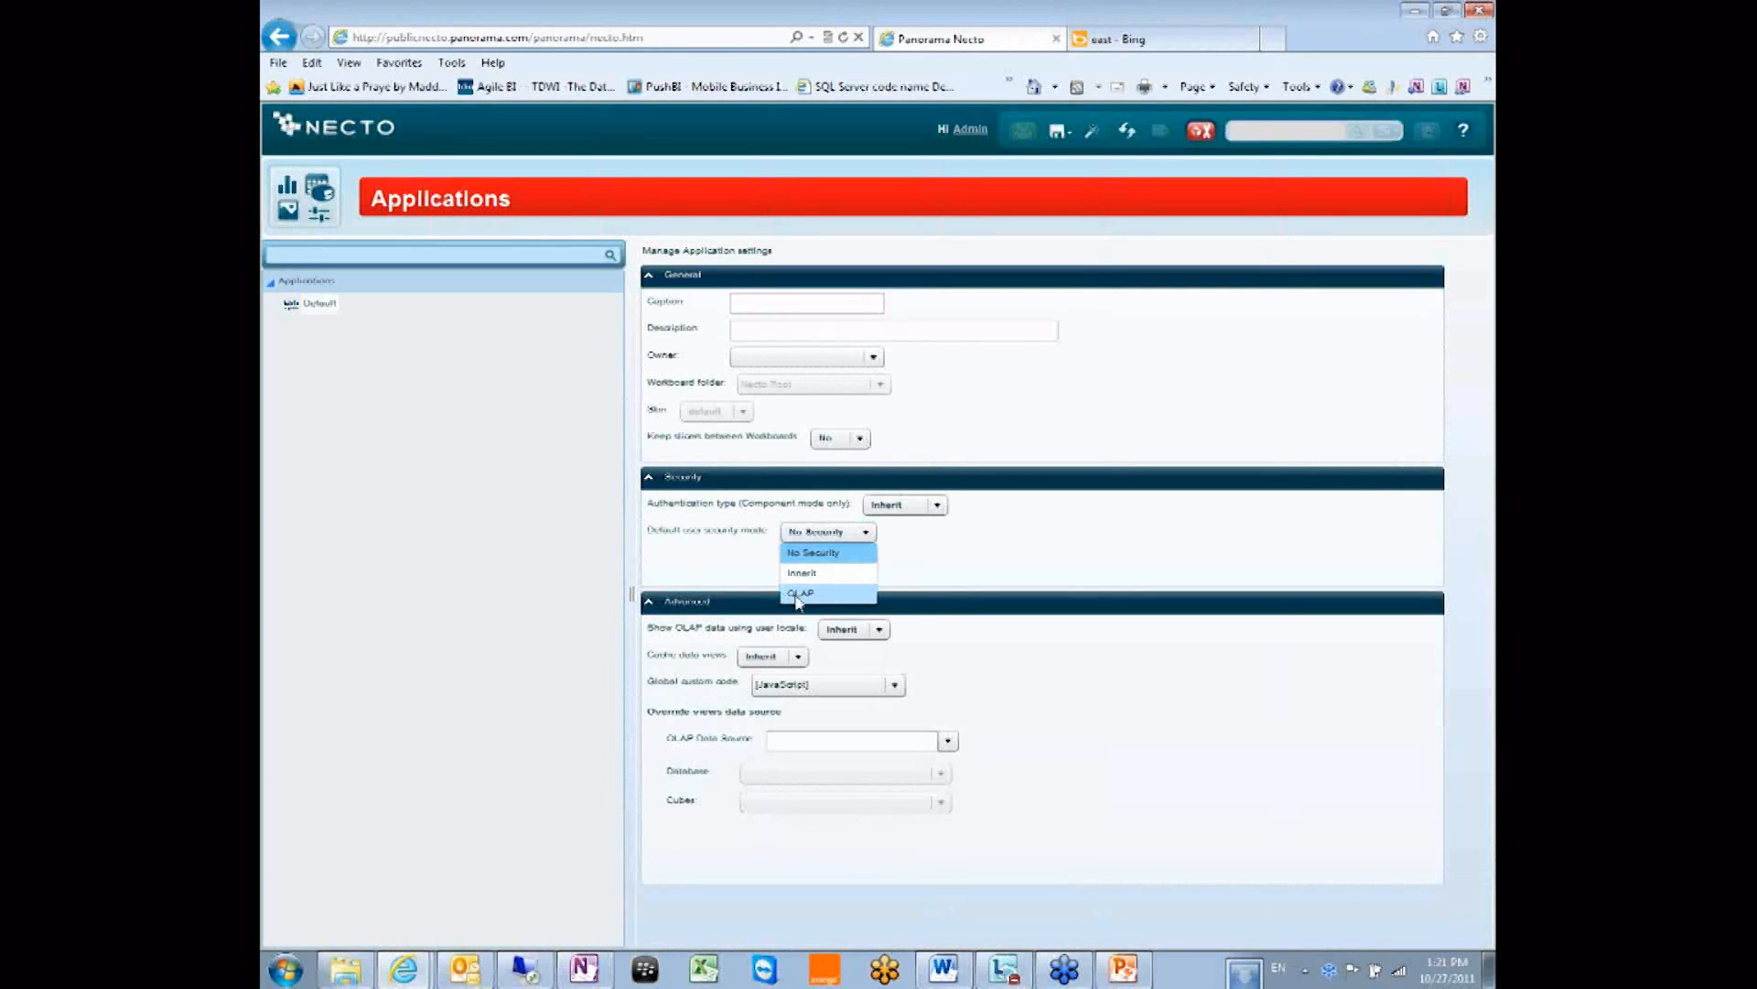
left_click(814, 553)
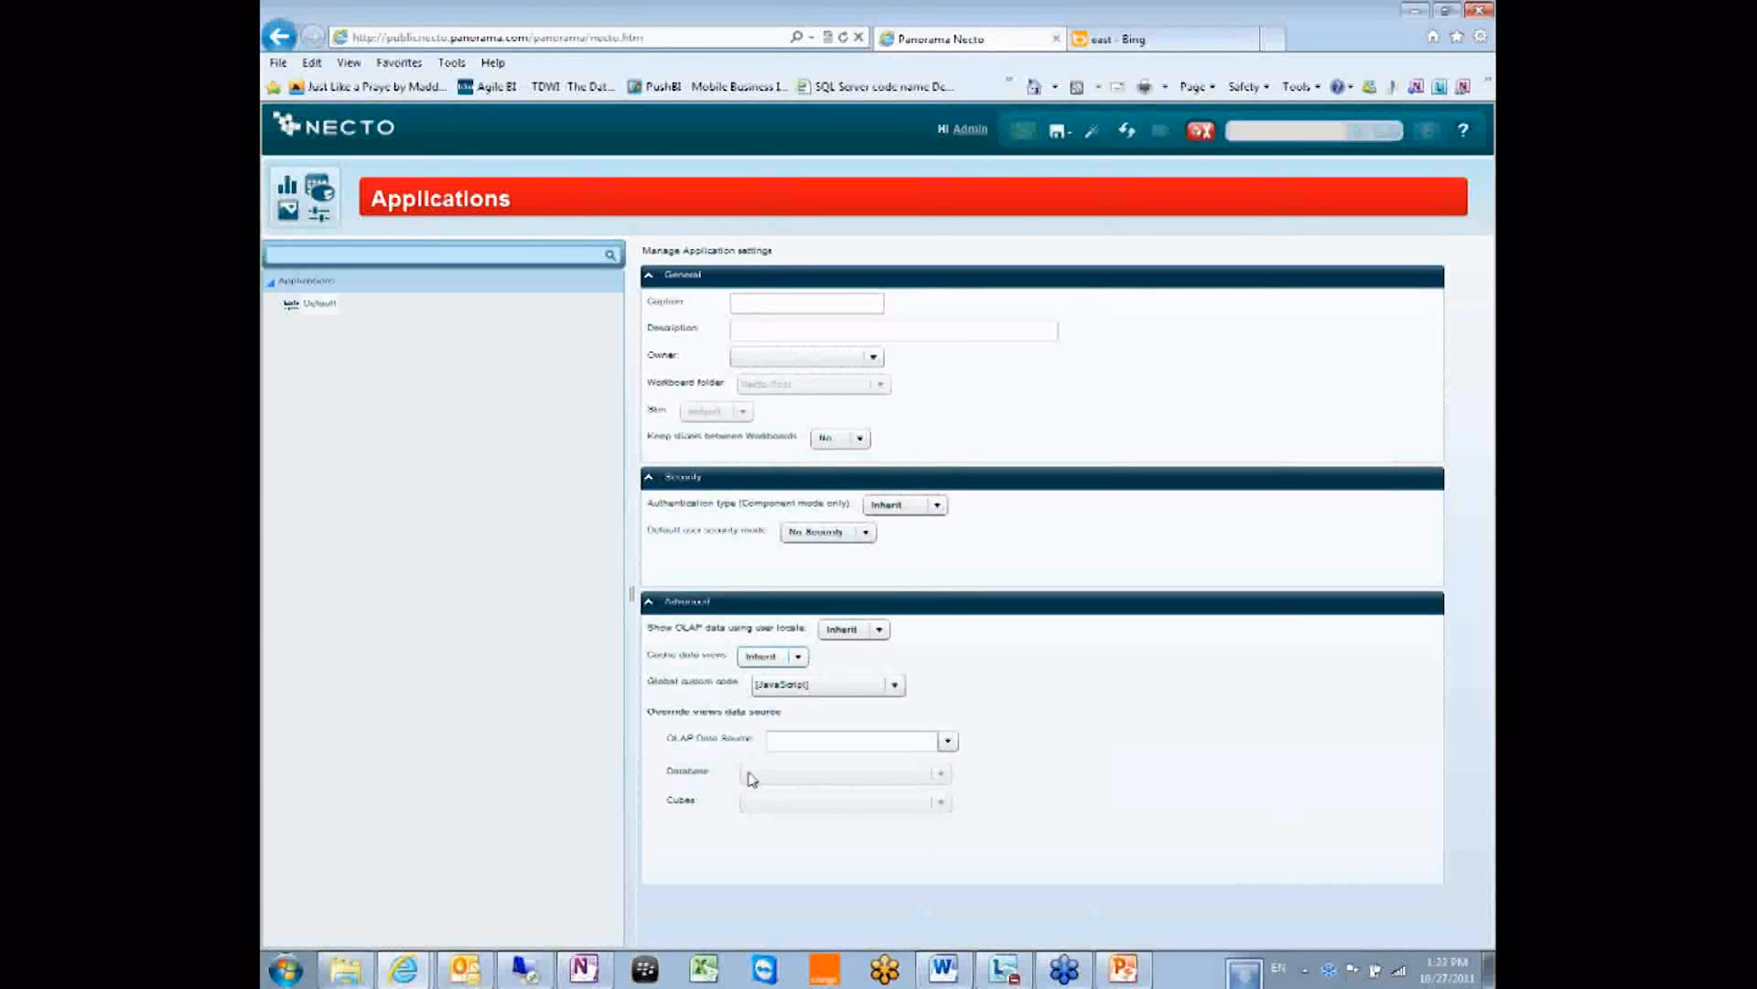
left_click(295, 192)
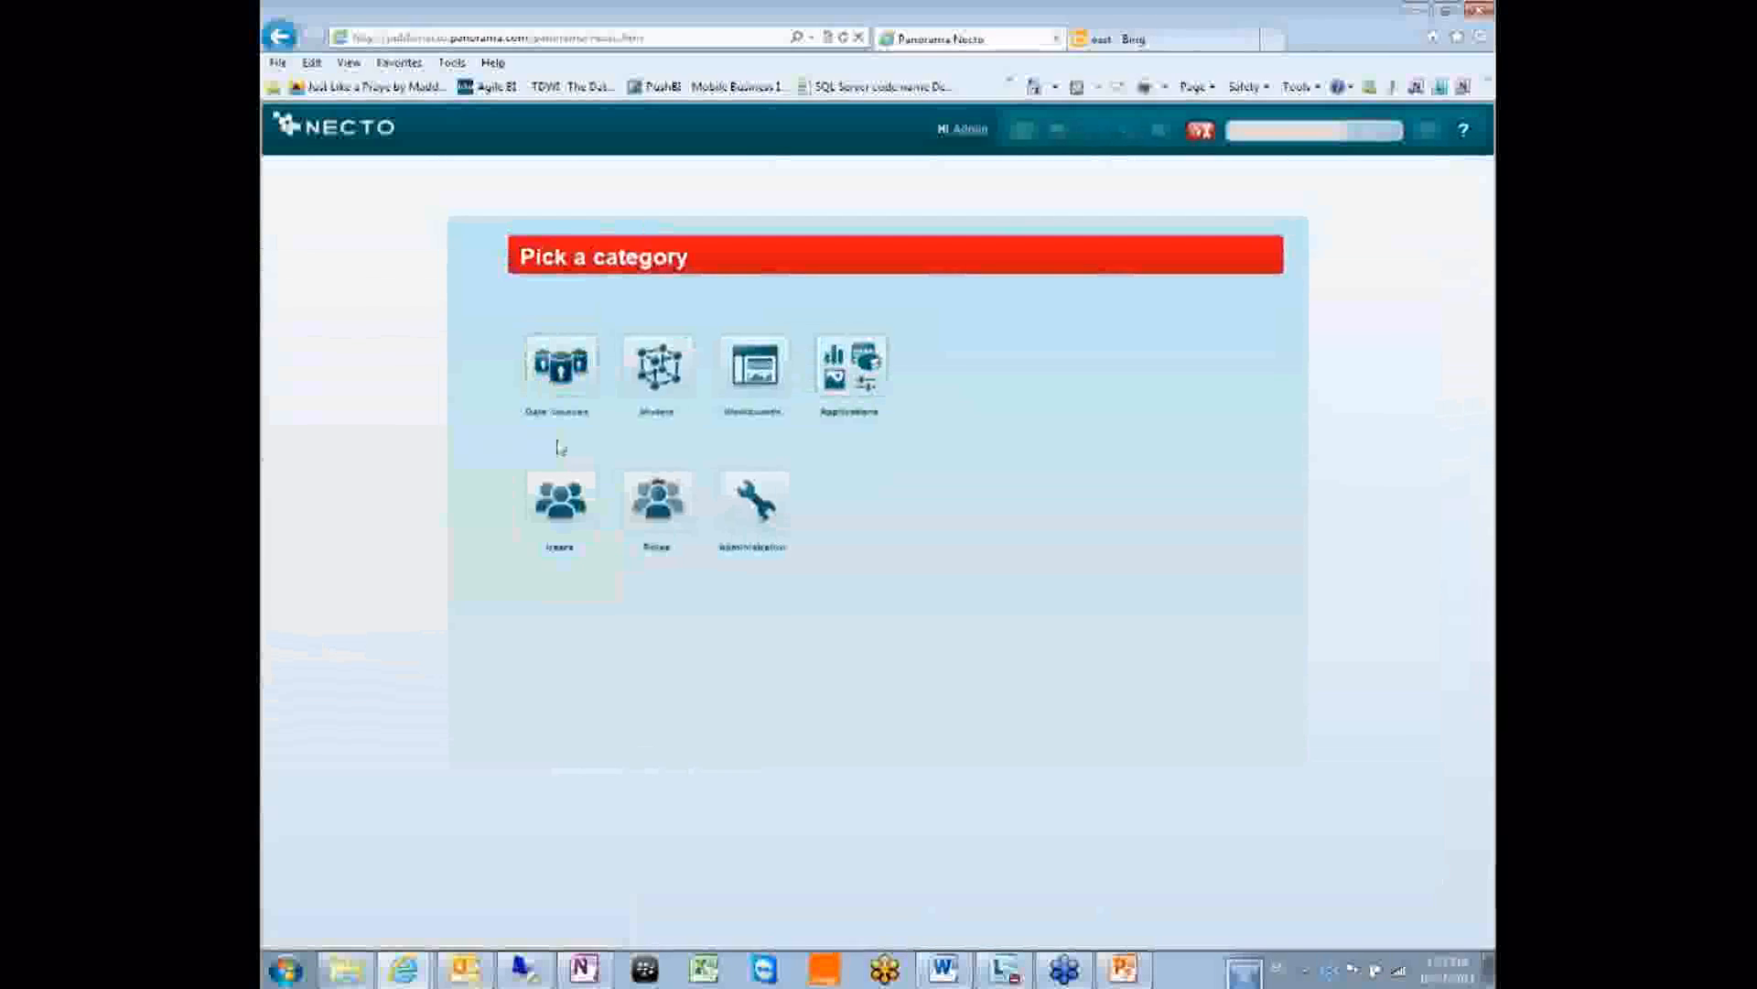
Go to the Users page and show the Necto group's New/Reorder menu.
left_click(550, 489)
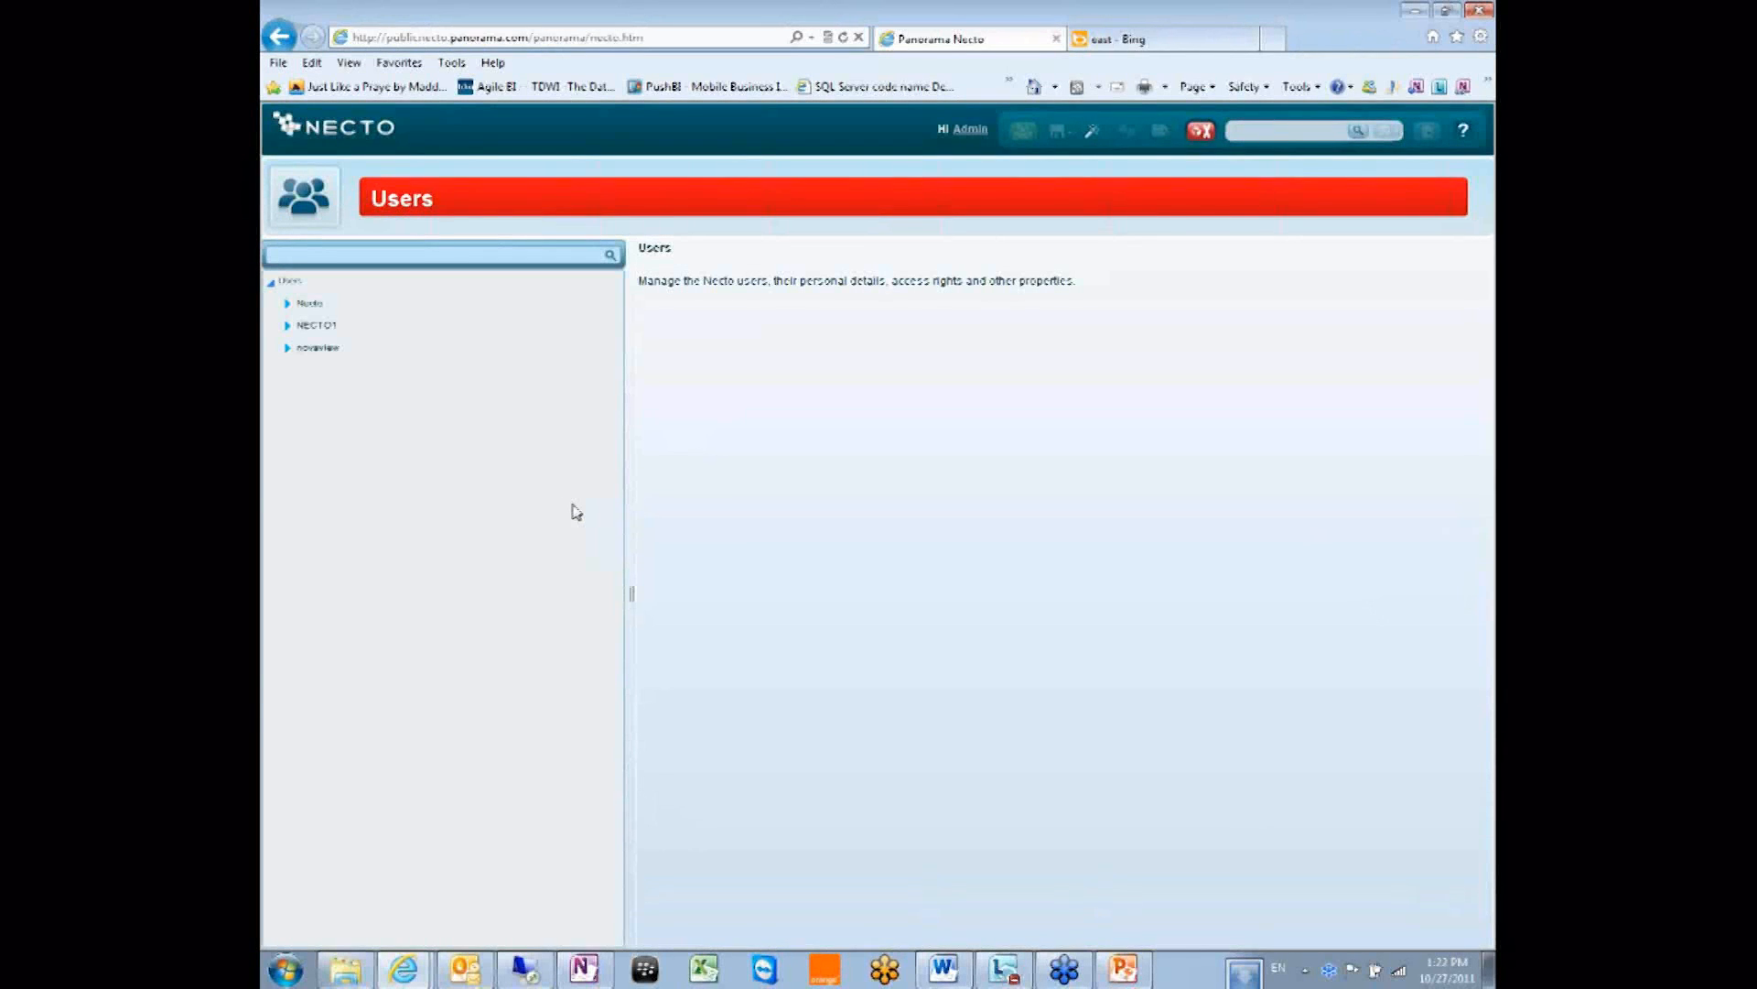
left_click(335, 306)
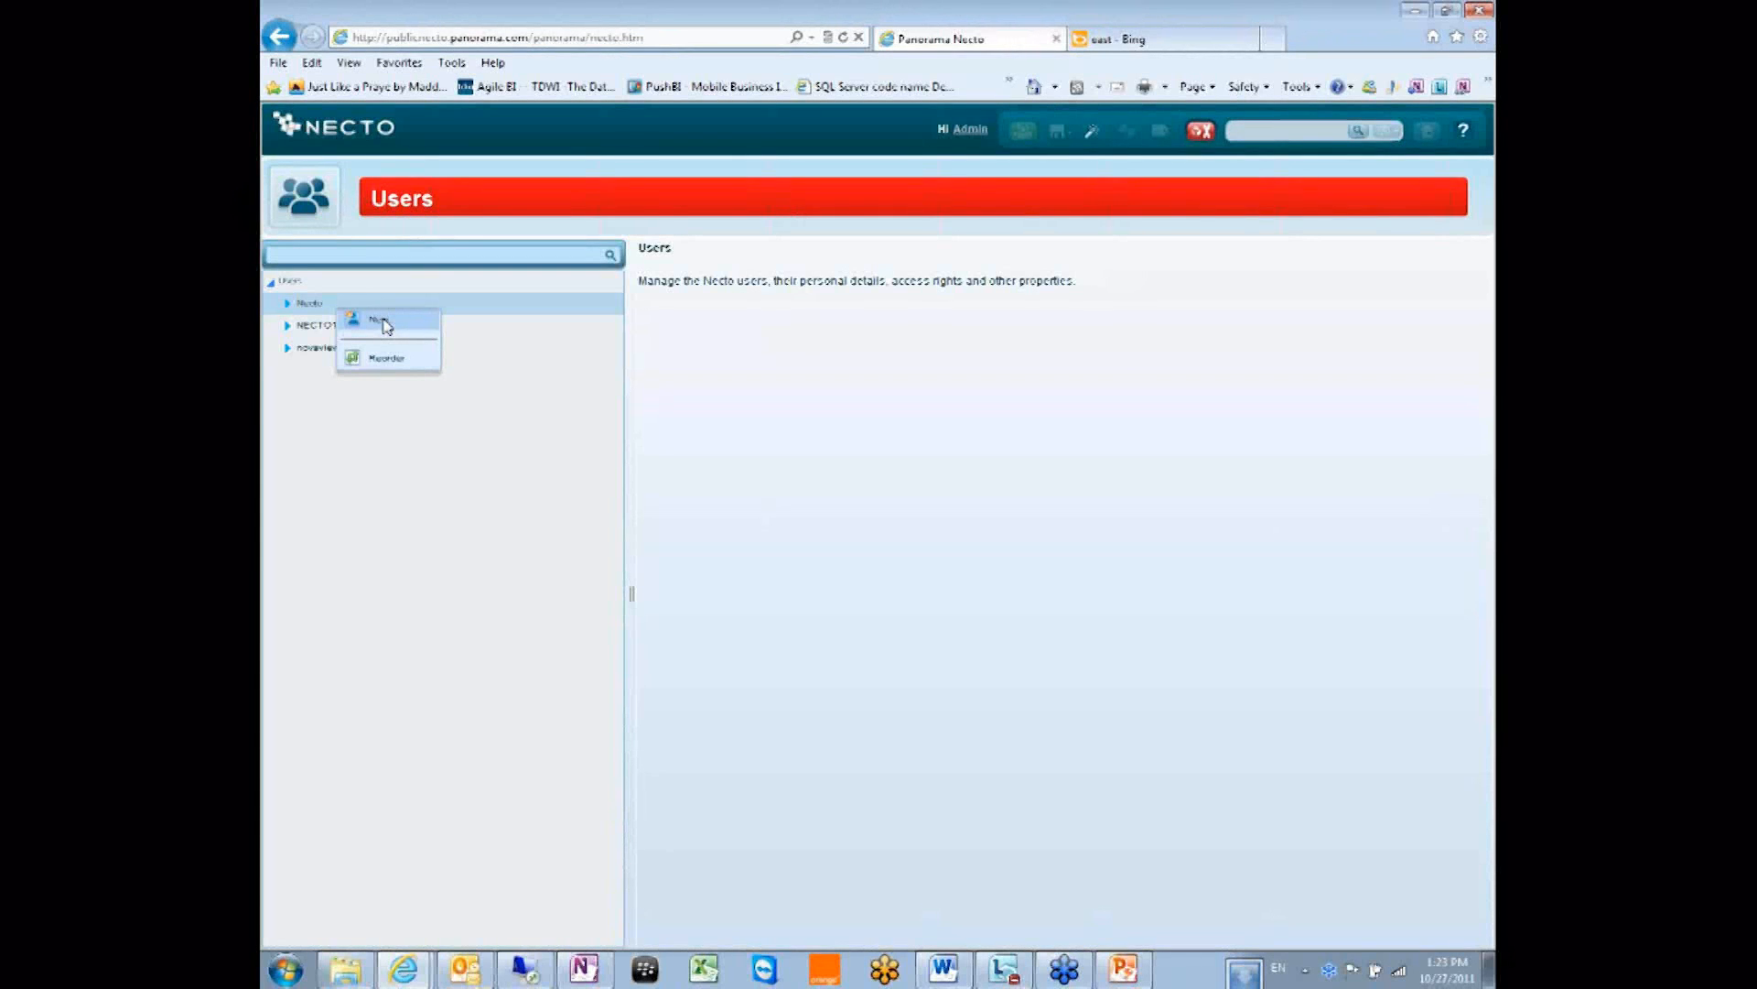
Try creating a new Necto user named 'Test test' and dismiss the name warning.
left_click(374, 321)
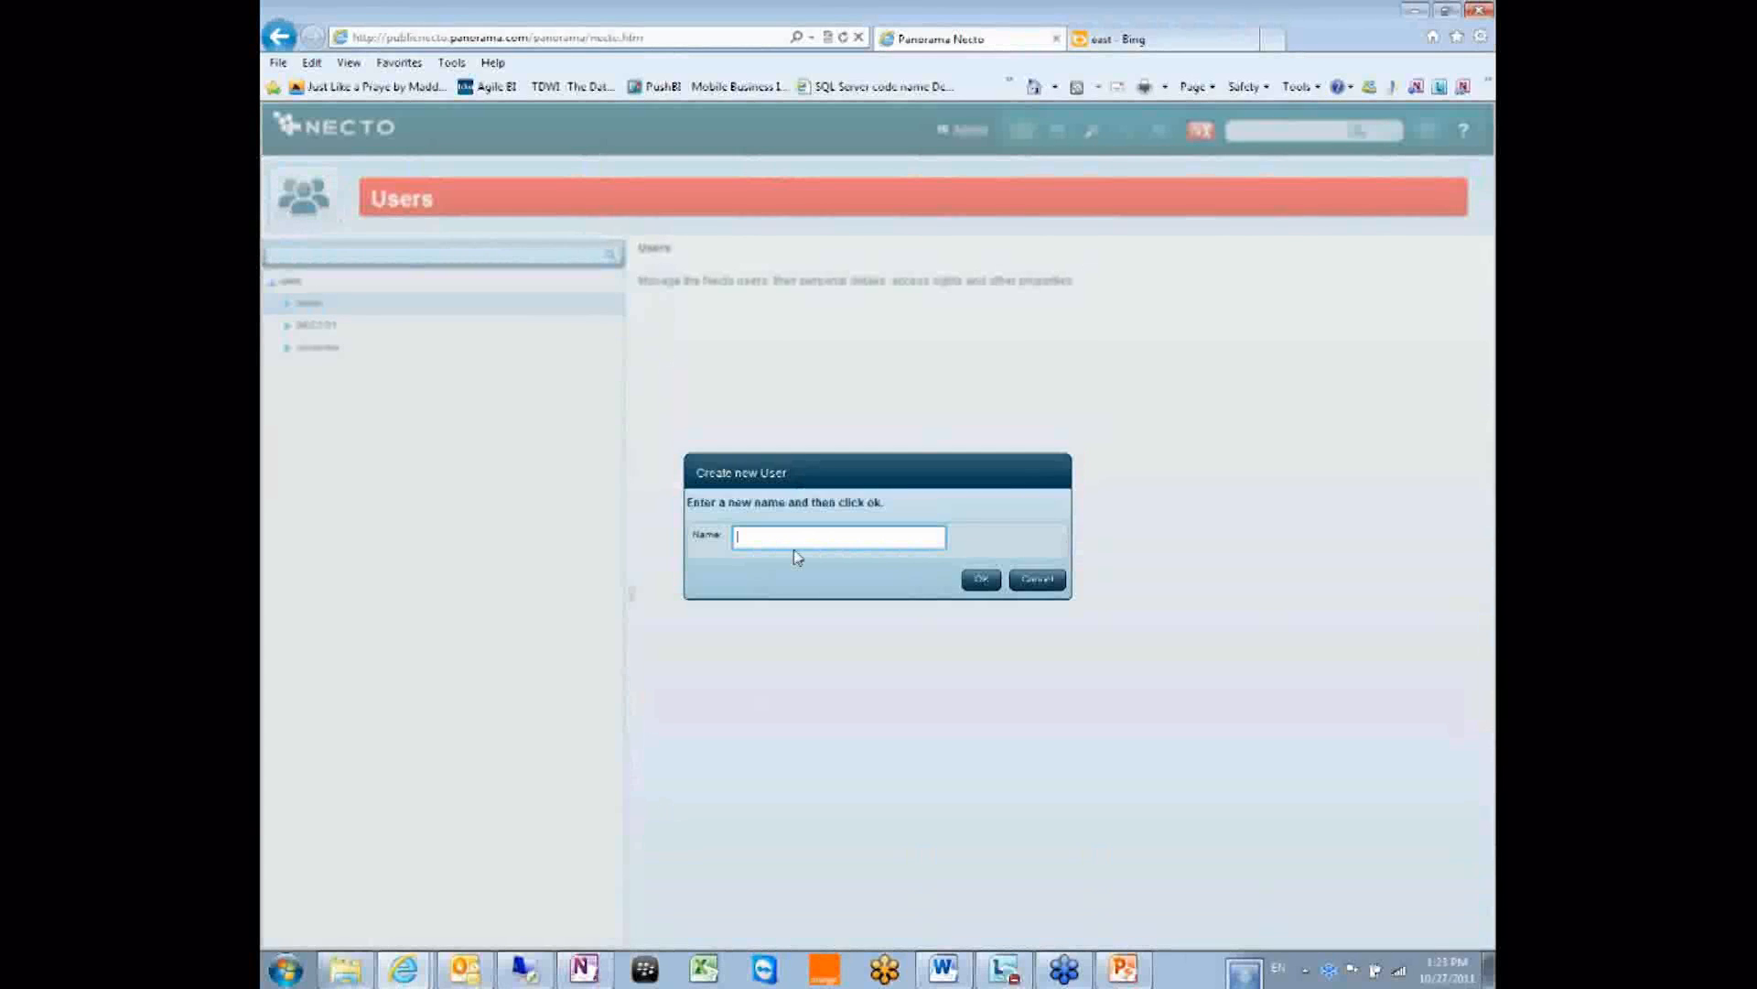
type("Test test")
left_click(975, 583)
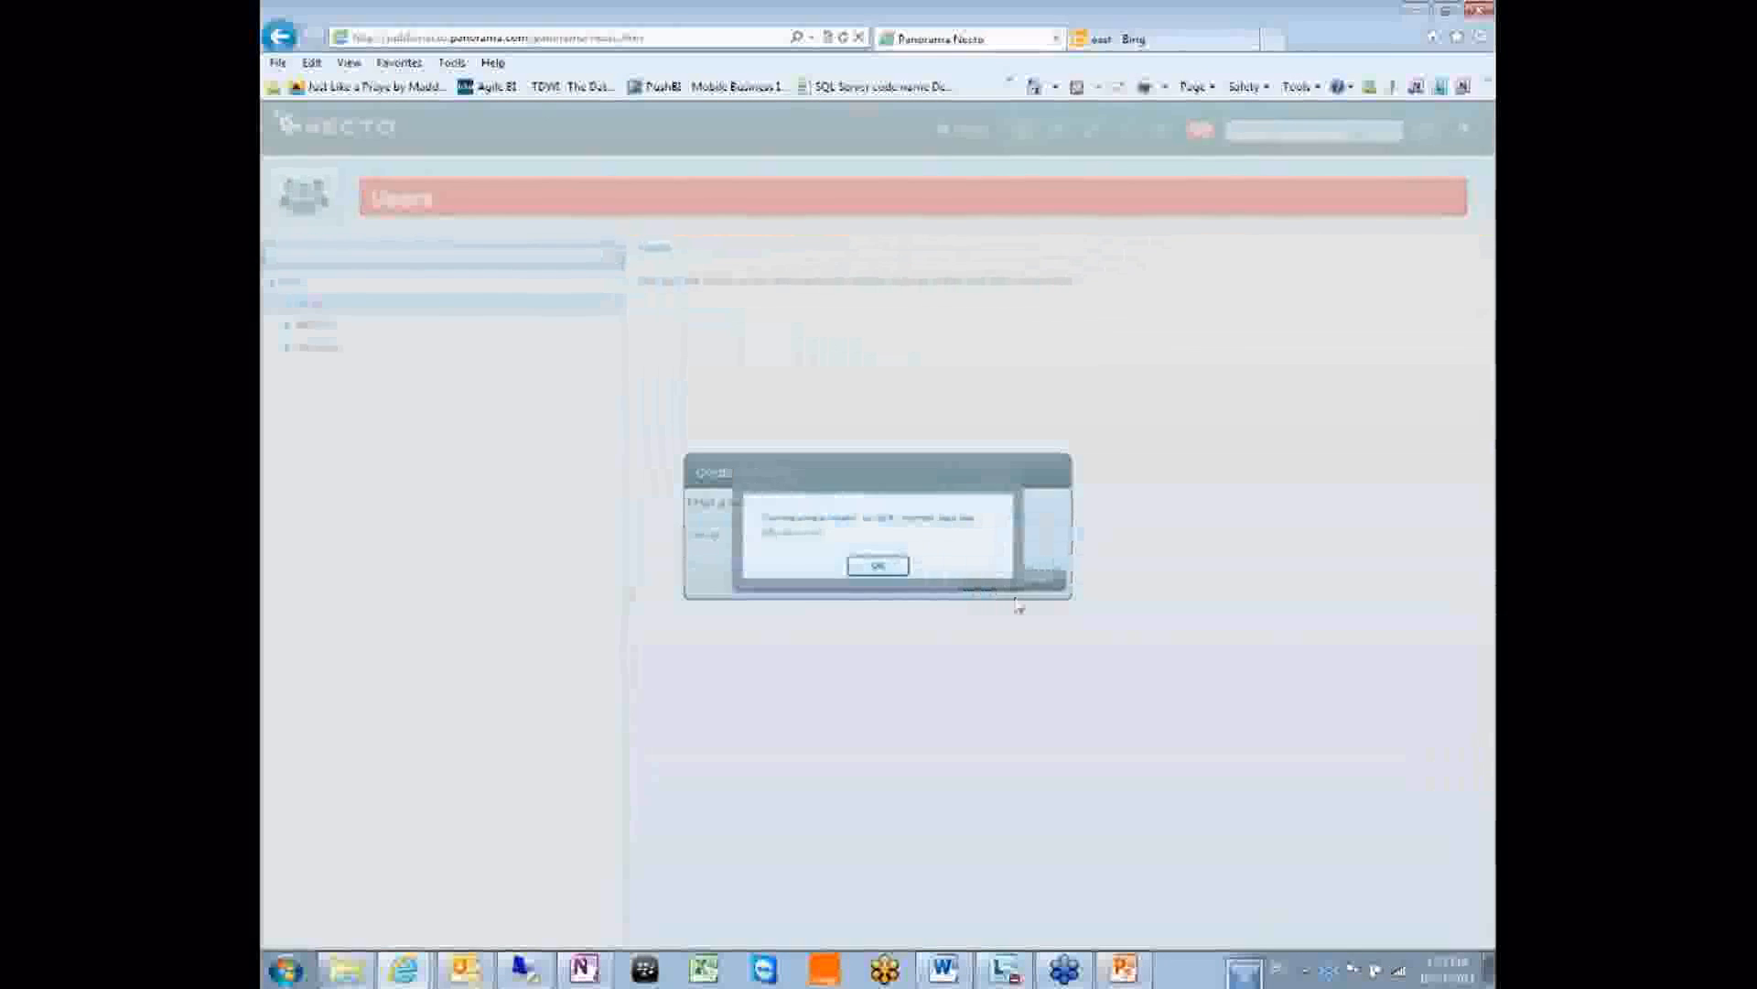
left_click(874, 572)
Correct the user name in the Create new User dialog and confirm the new user.
left_click(786, 536)
left_click(802, 537)
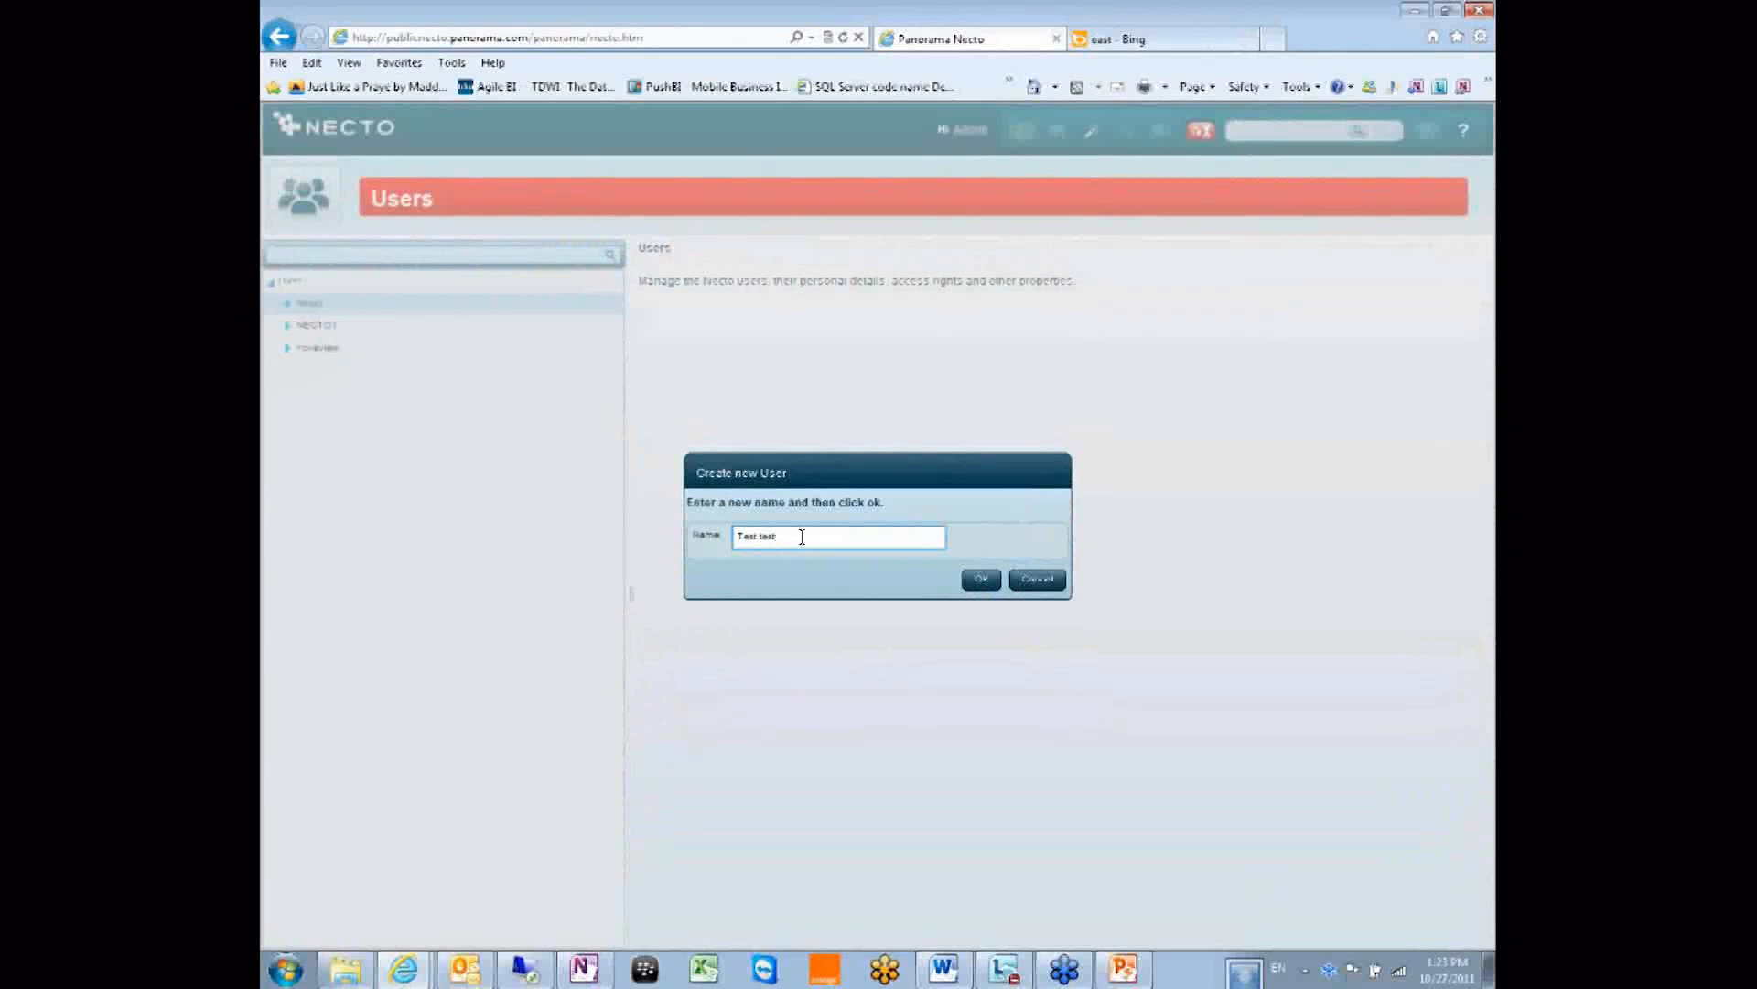
key("BackSpace")
key("BackSpace")
key("BackSpace")
key("BackSpace")
key("BackSpace")
key("BackSpace")
key("BackSpace")
type("Necto user")
key("BackSpace")
key("BackSpace")
key("BackSpace")
key("BackSpace")
key("BackSpace")
type("inin")
key("BackSpace")
key("BackSpace")
key("BackSpace")
key("BackSpace")
key("BackSpace")
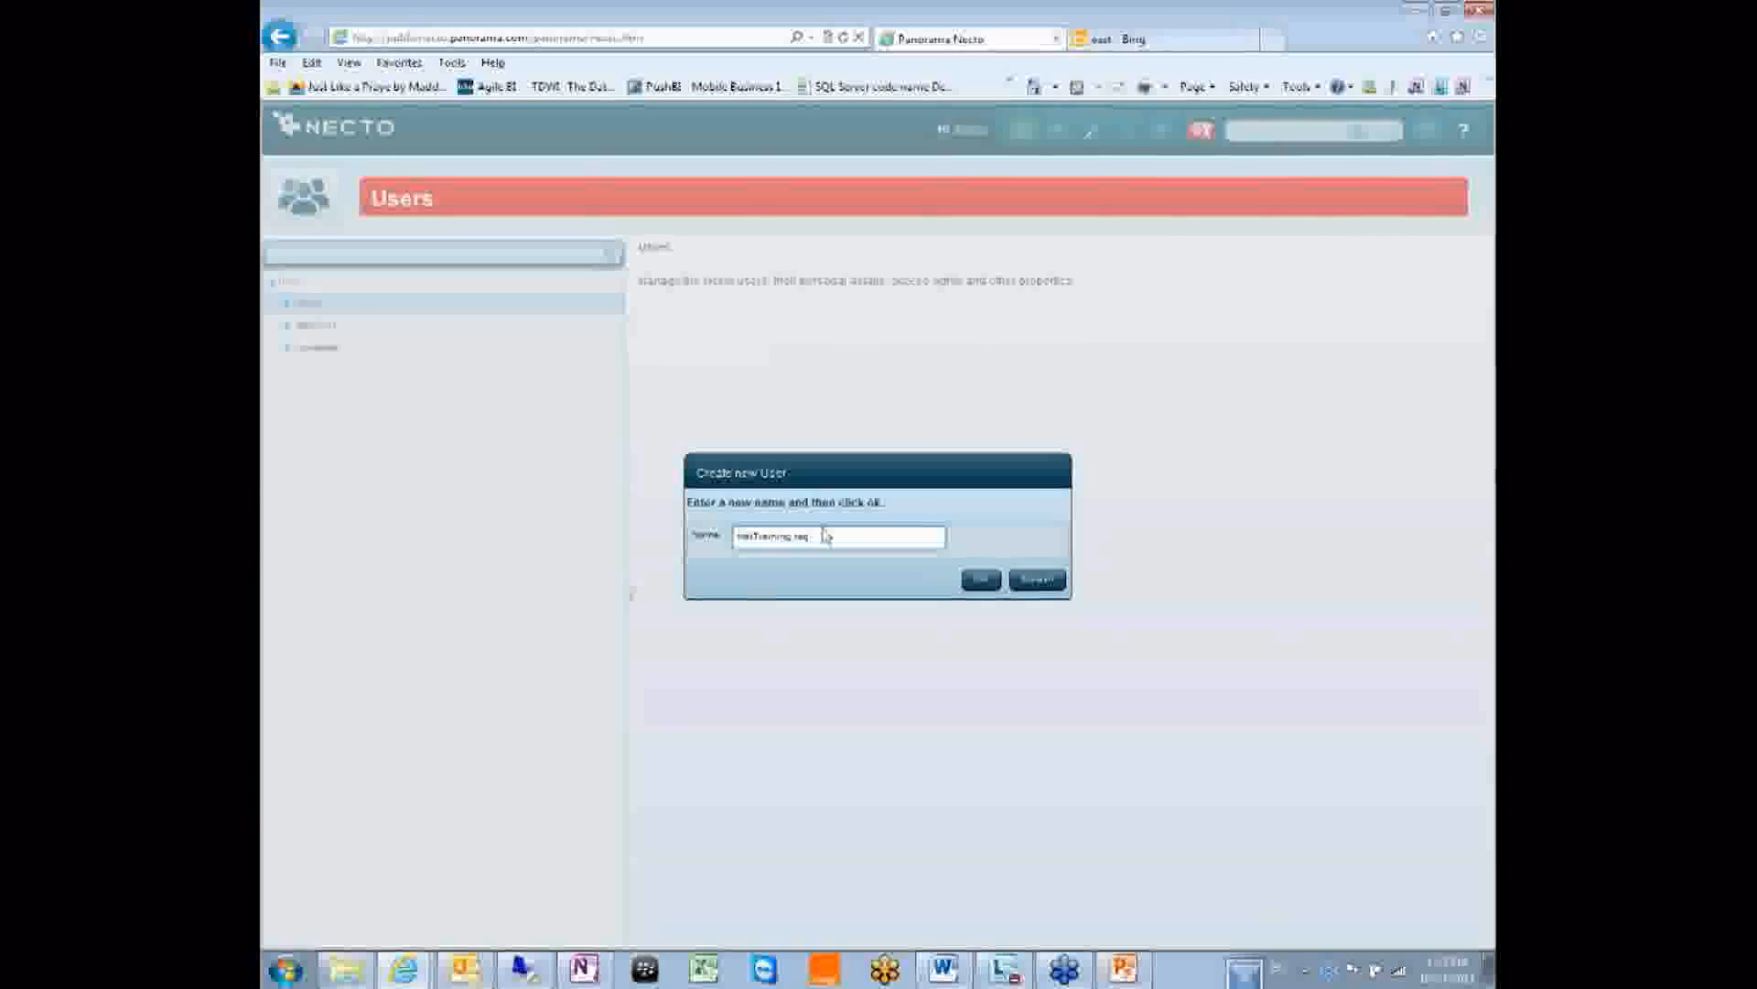
left_click(977, 588)
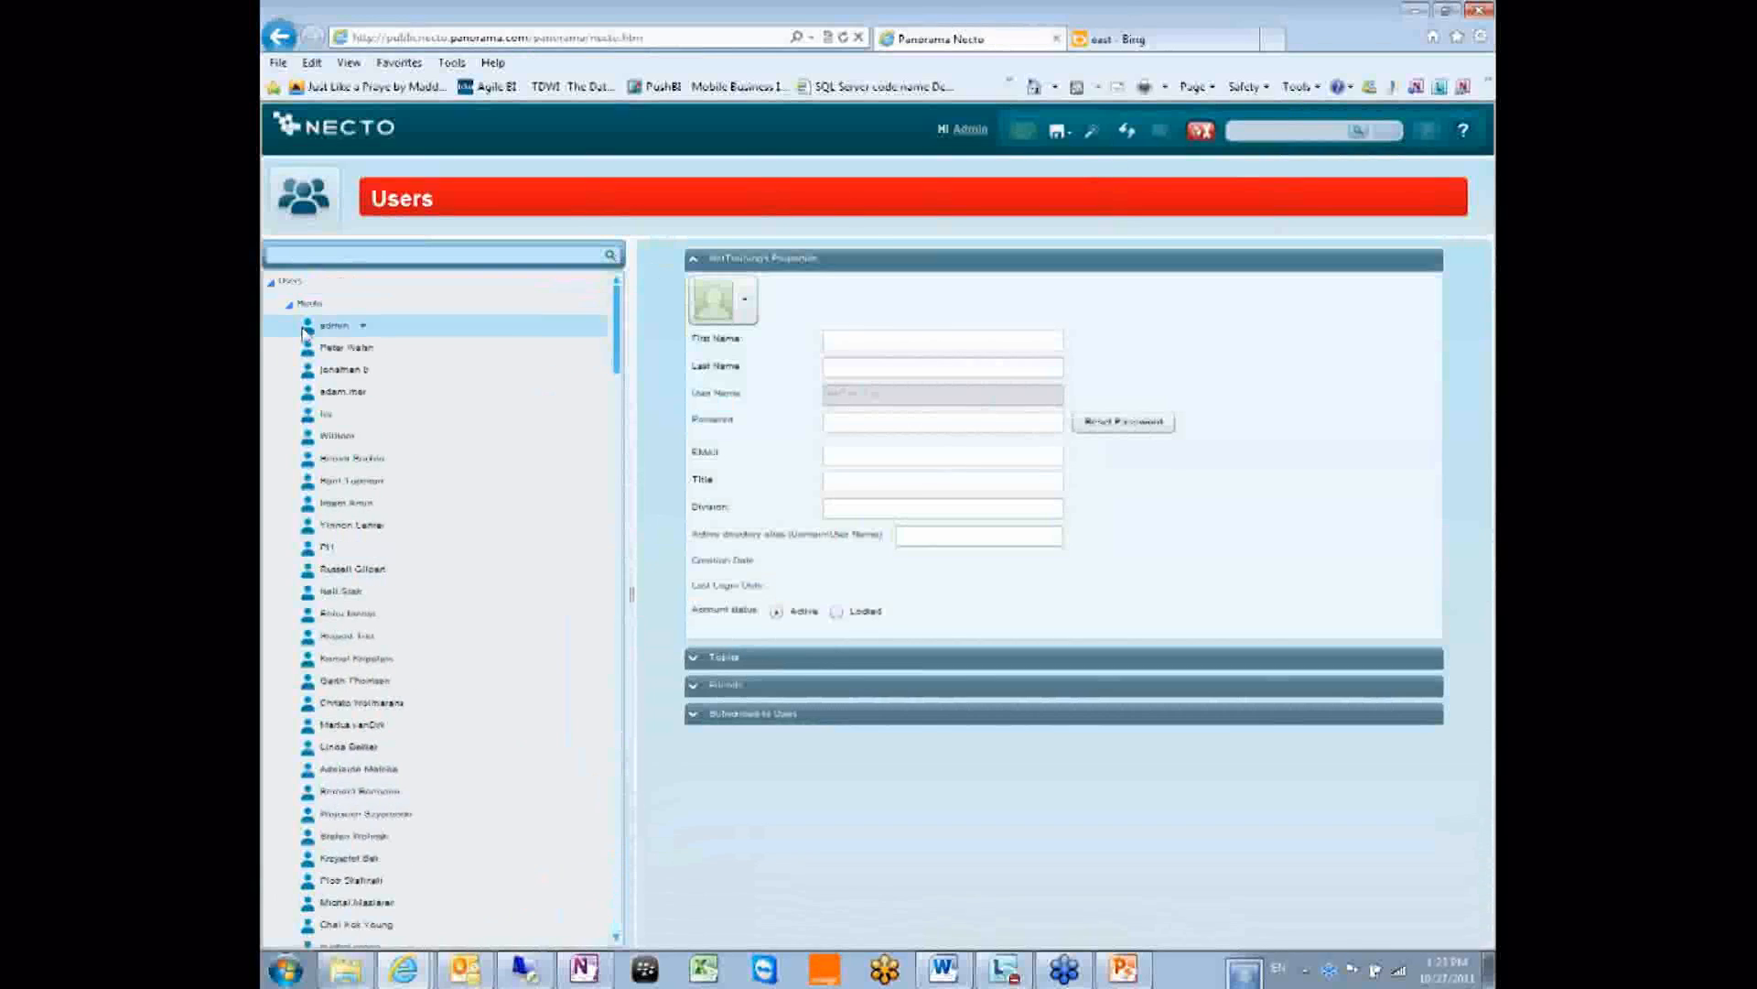
Enter a new password for the new user, reset it and acknowledge the confirmation.
double_click(342, 307)
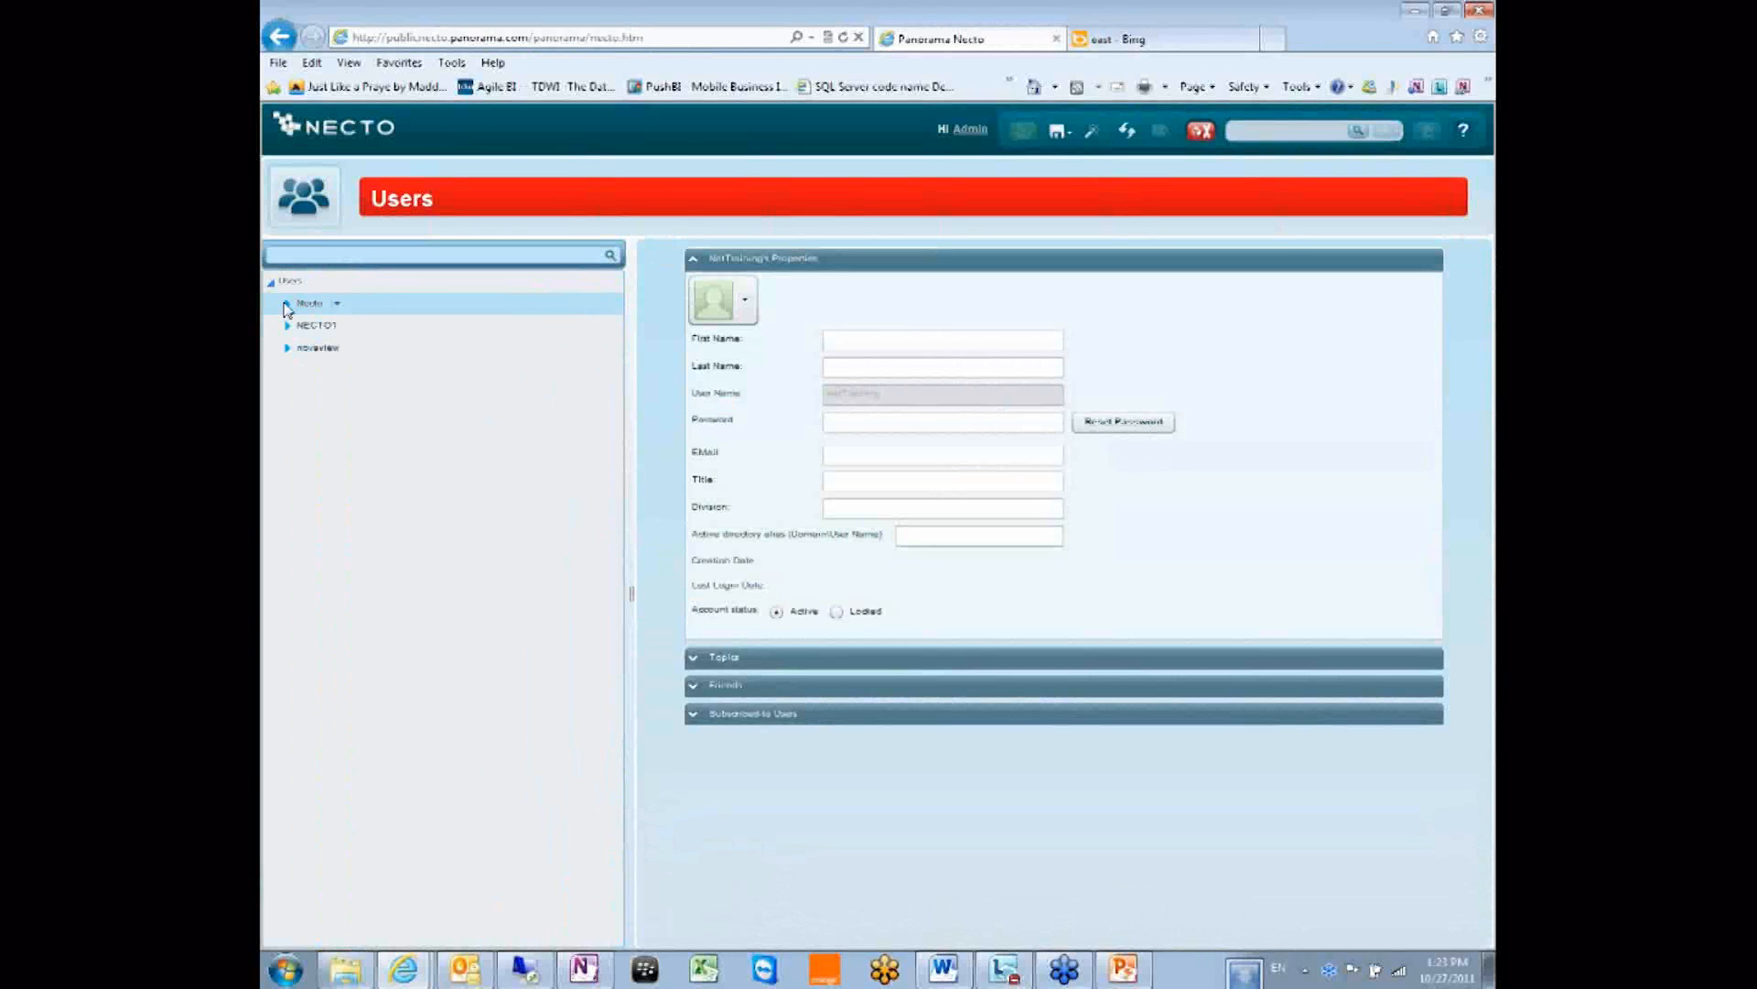
double_click(307, 305)
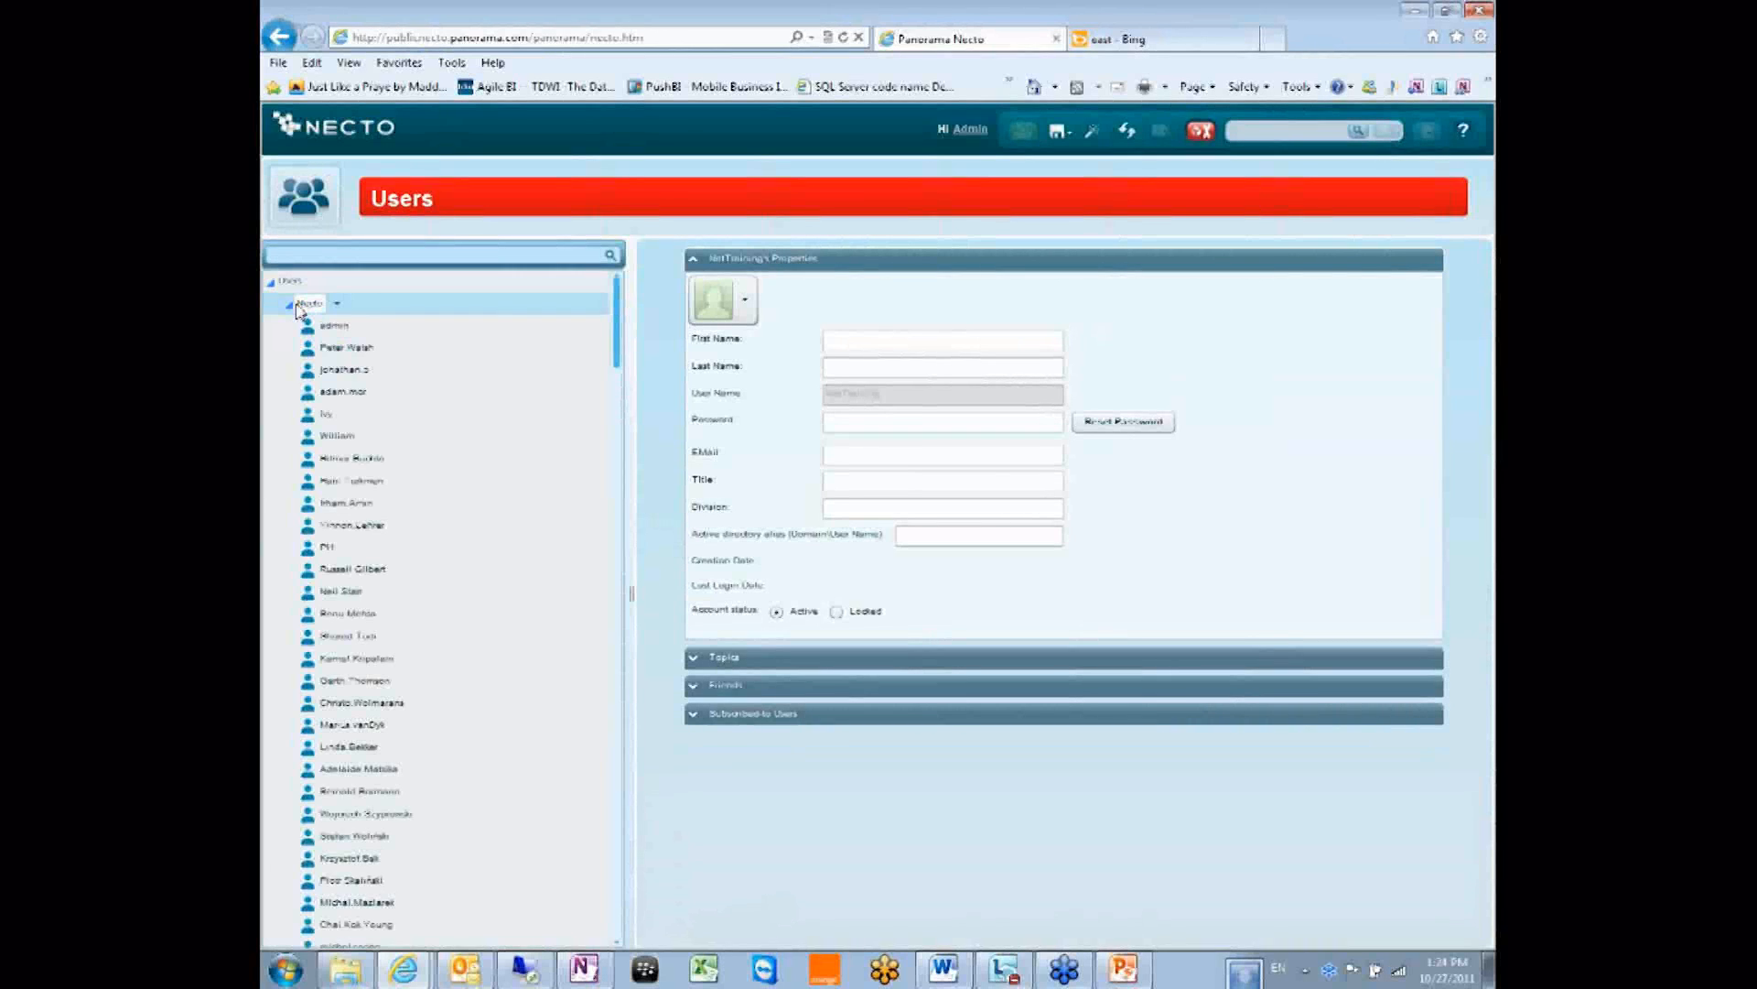
double_click(299, 309)
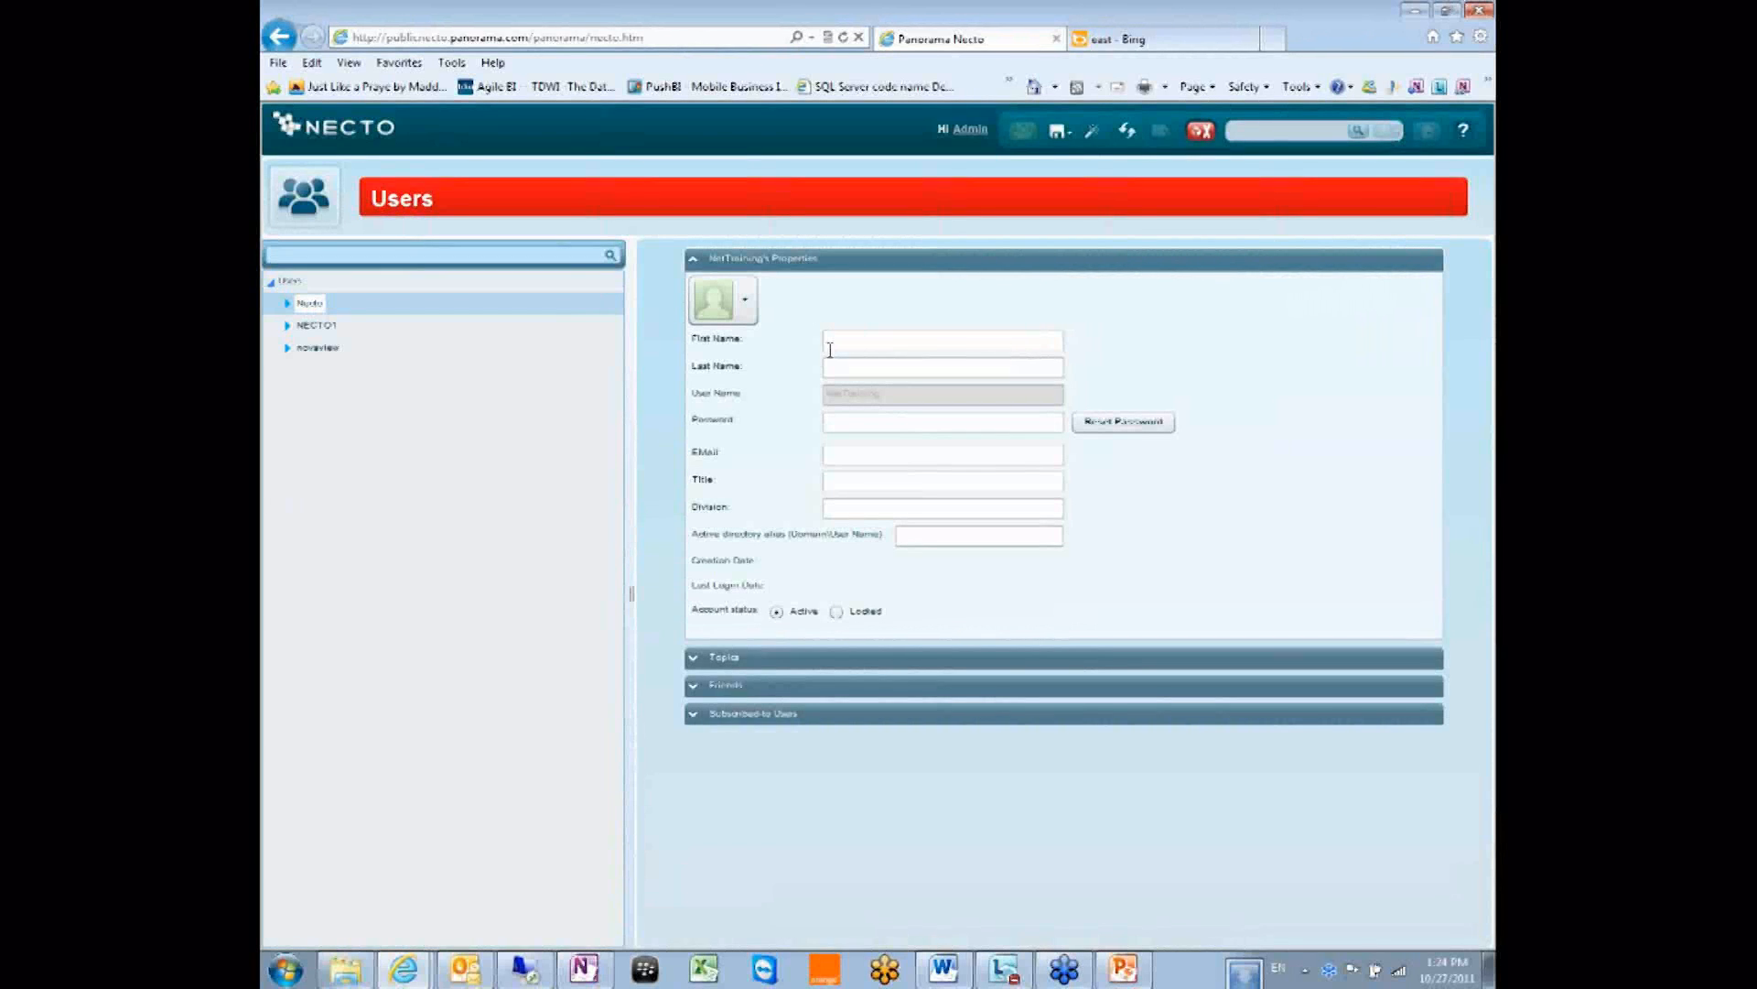
left_click(885, 339)
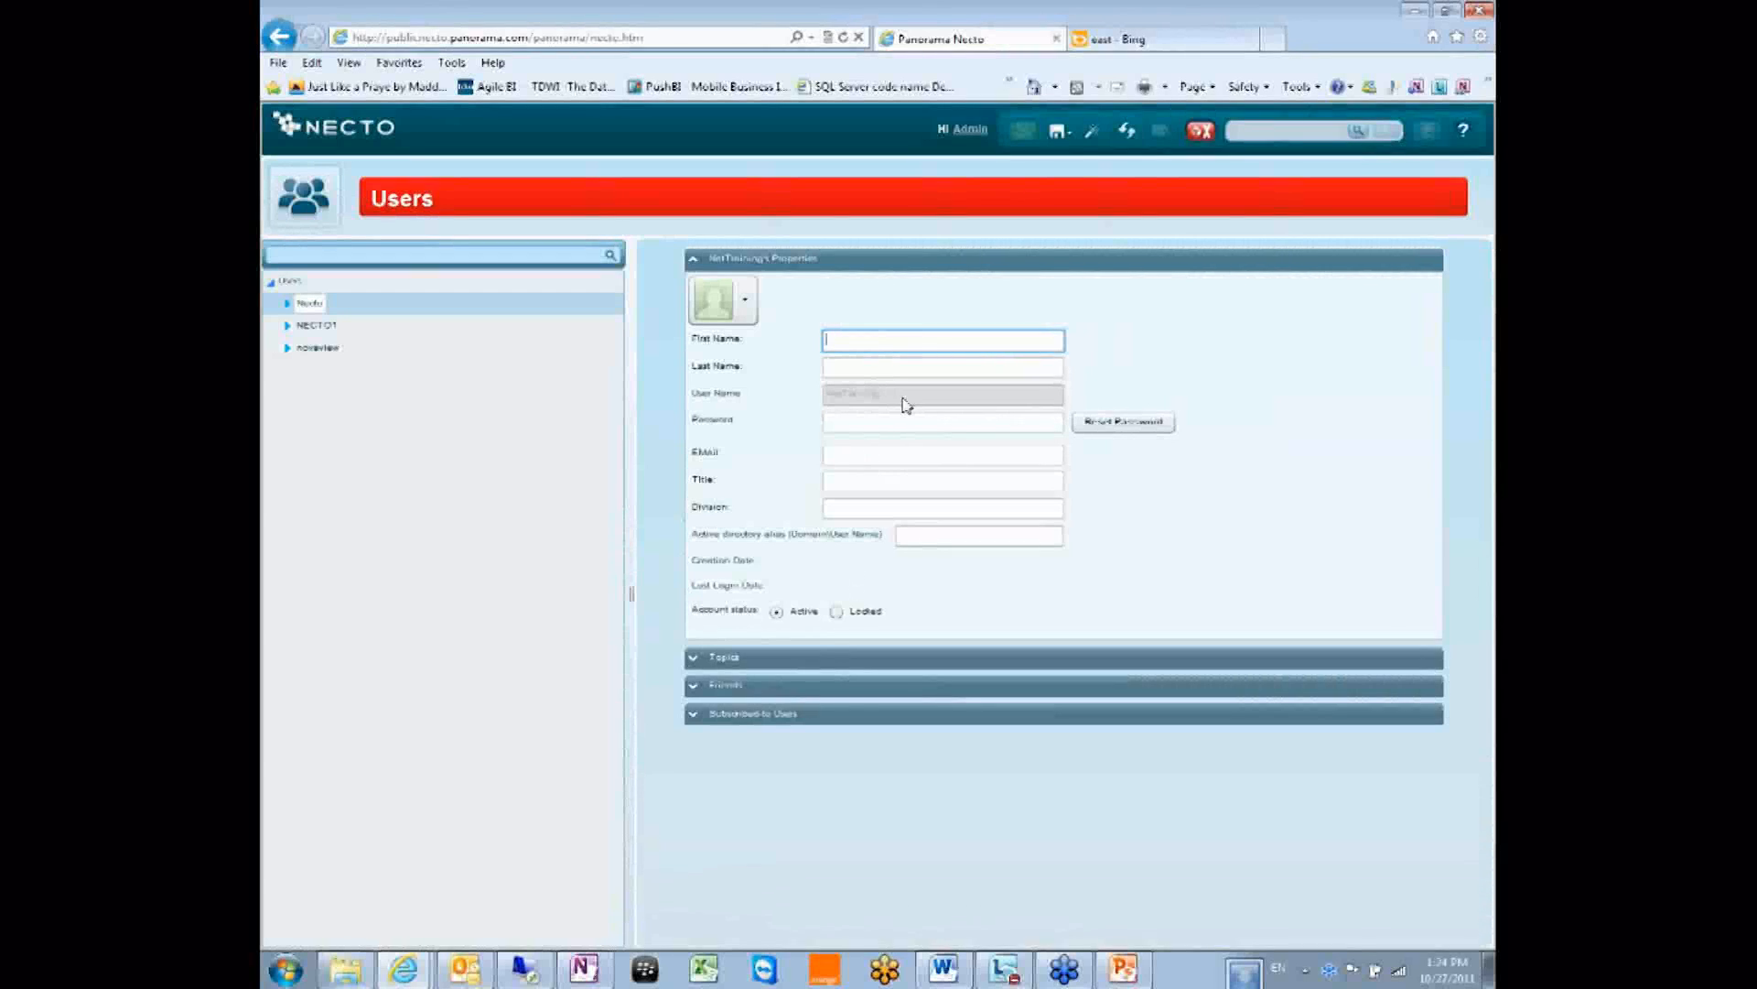
left_click(852, 422)
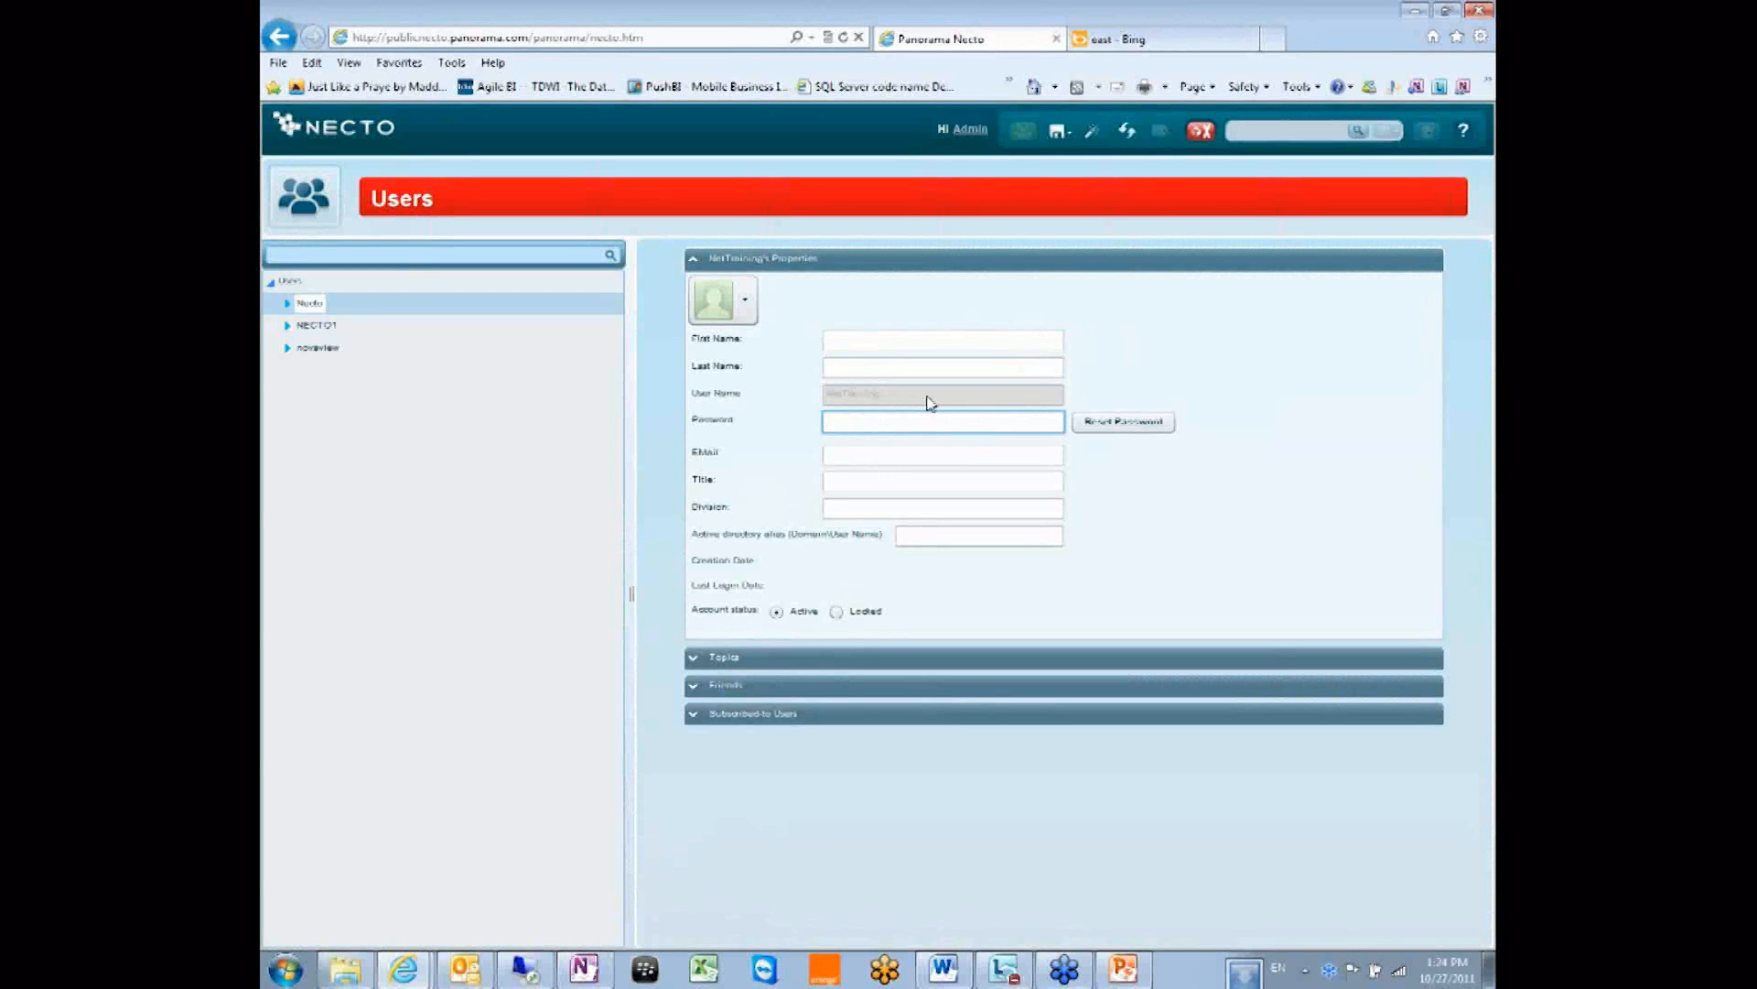
type("*")
left_click(1145, 426)
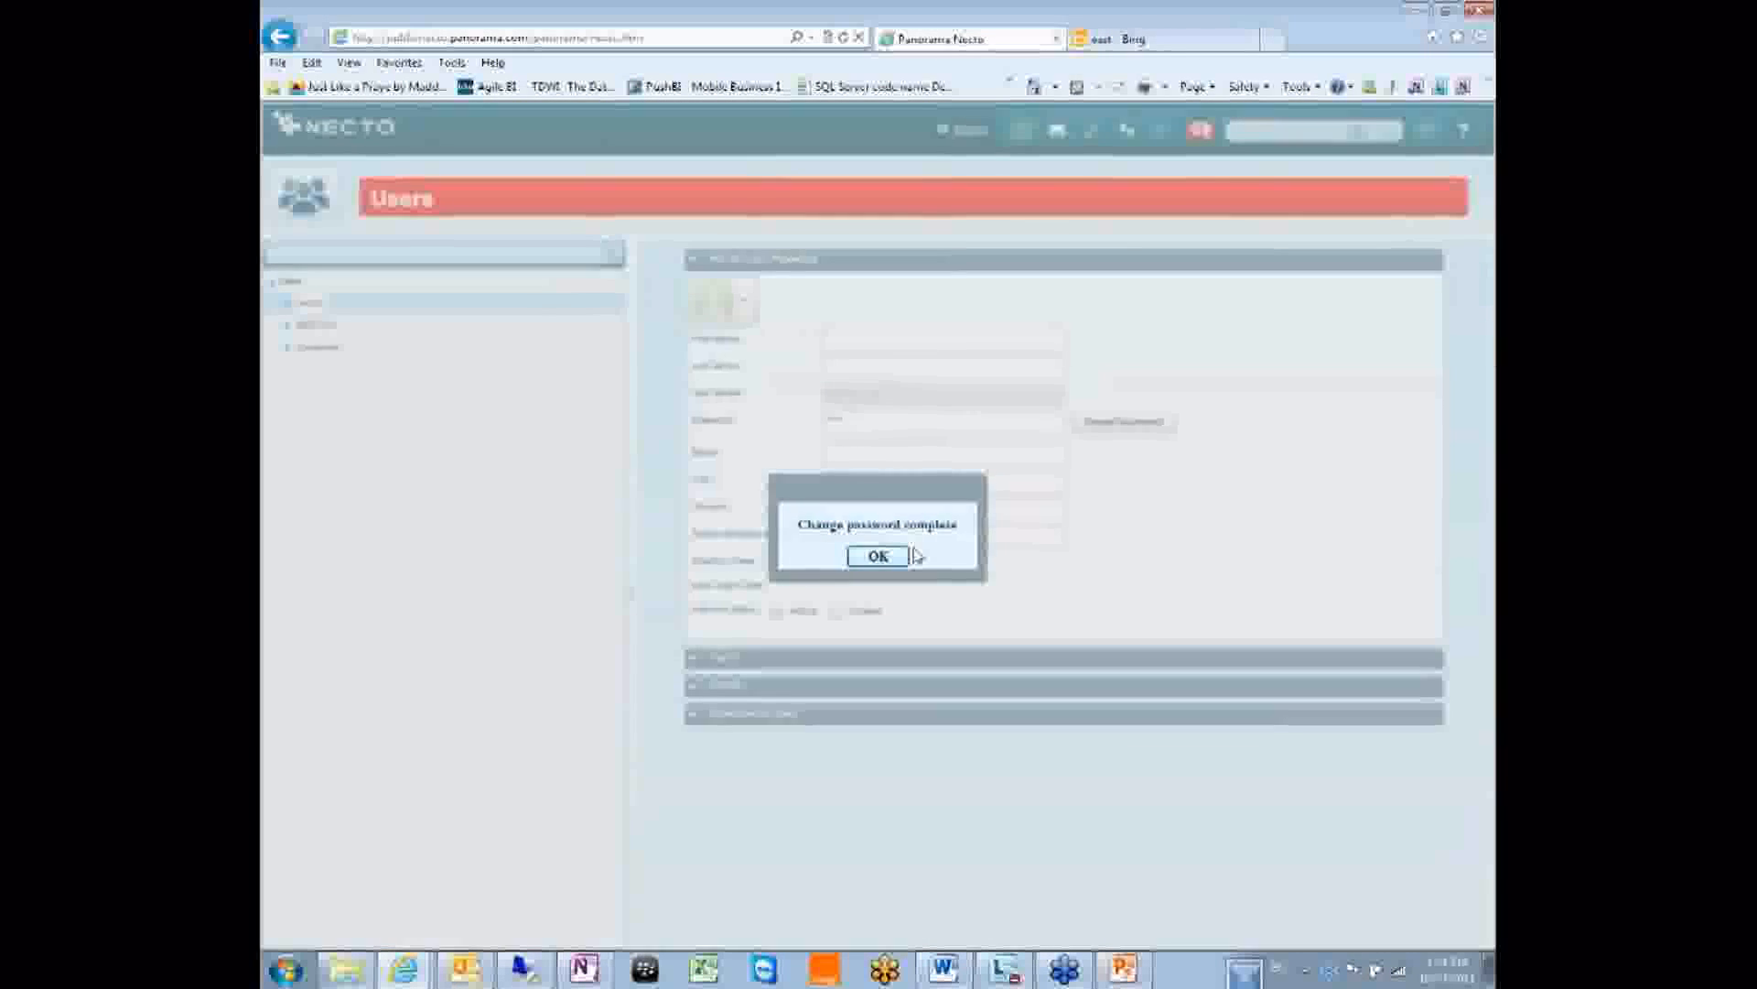
left_click(879, 554)
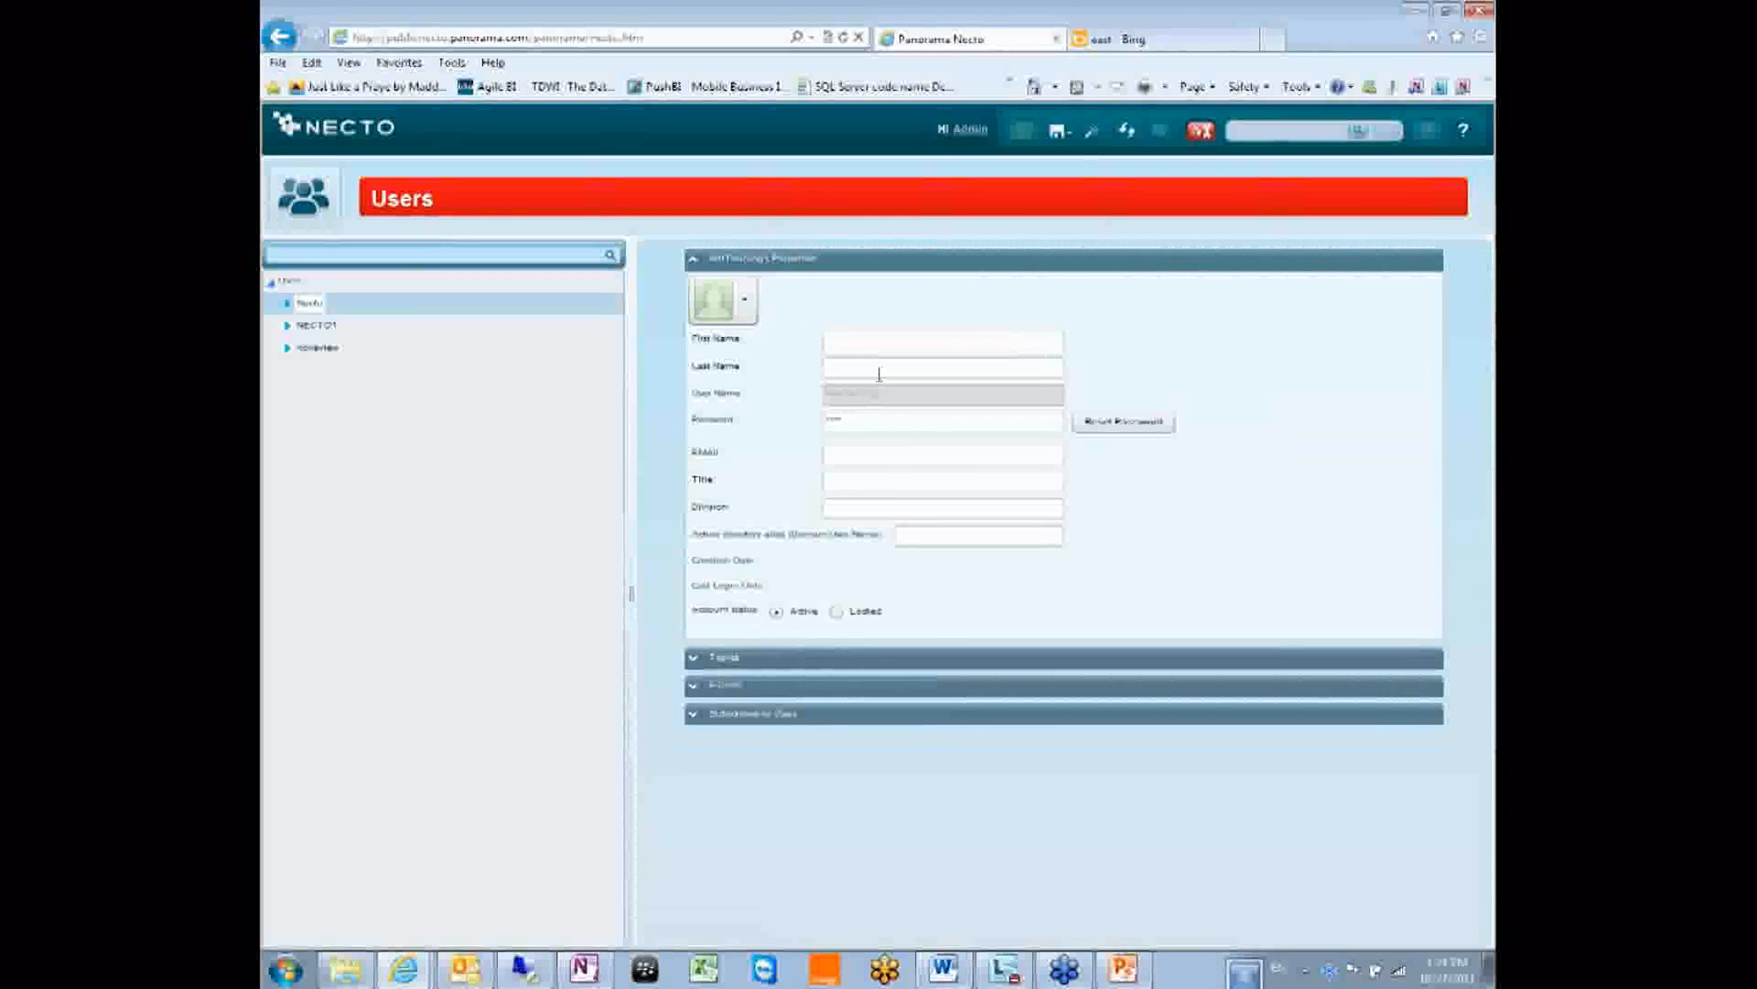
Step through the First Name, Division and Active directory alias fields, then bring up the avatar gallery.
left_click(916, 344)
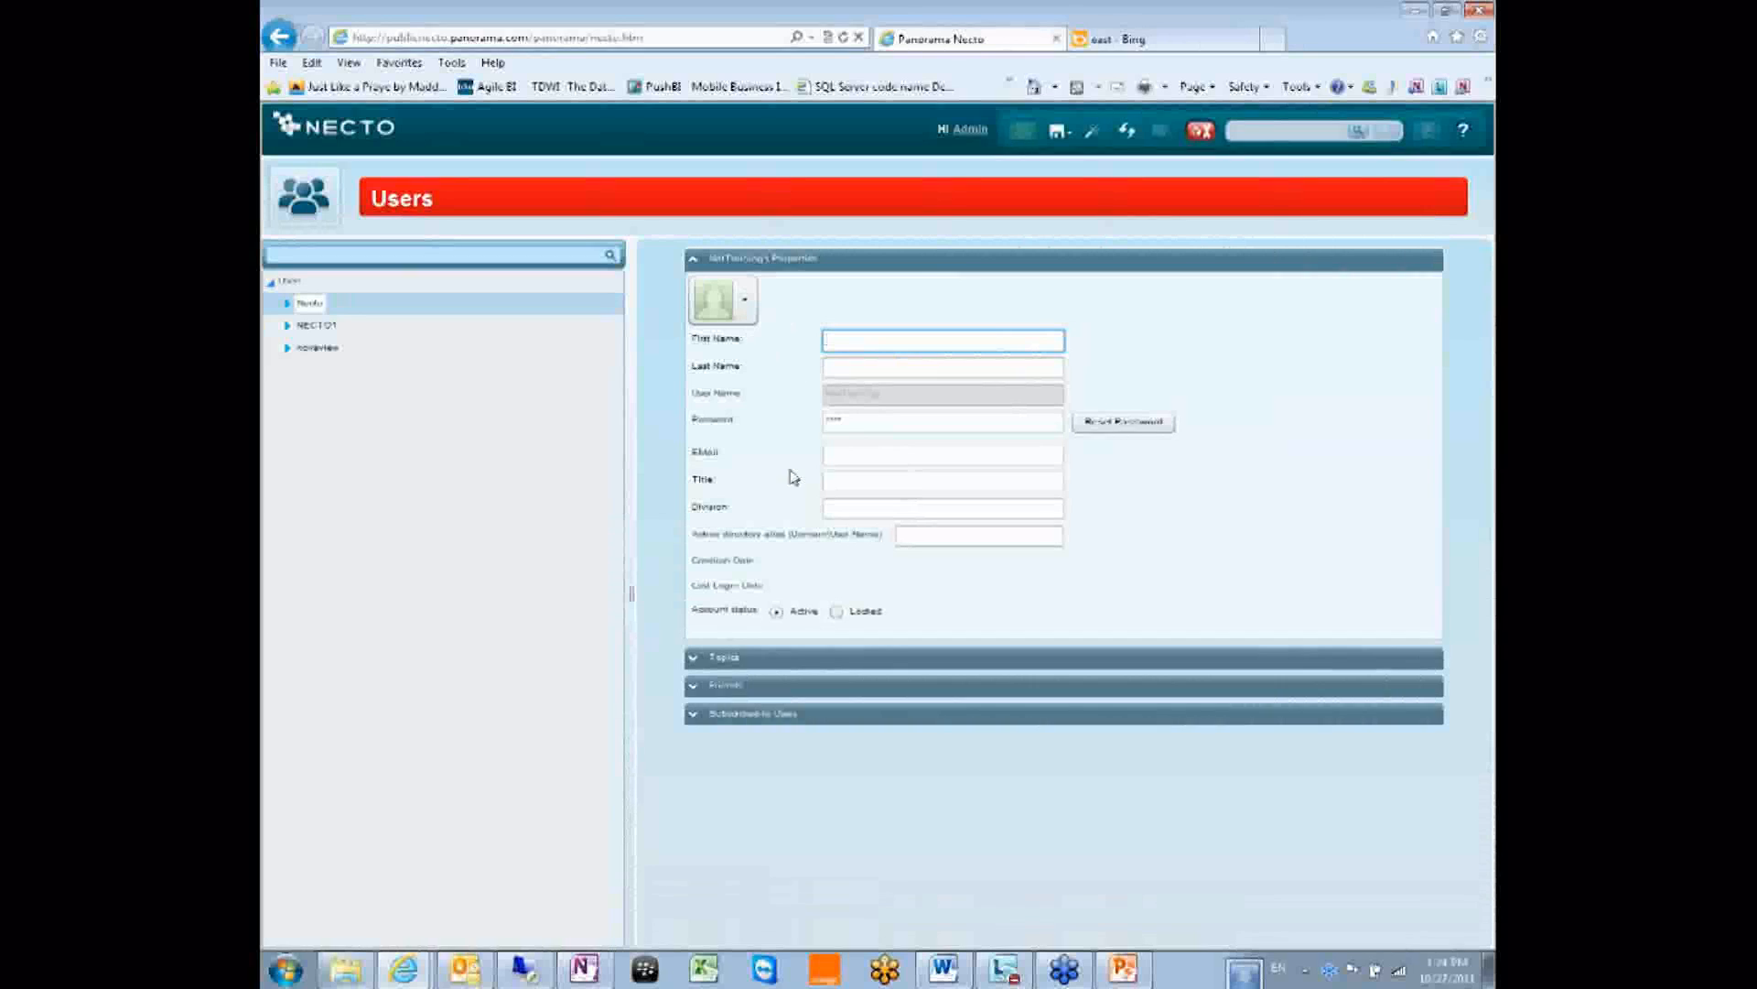
left_click(874, 508)
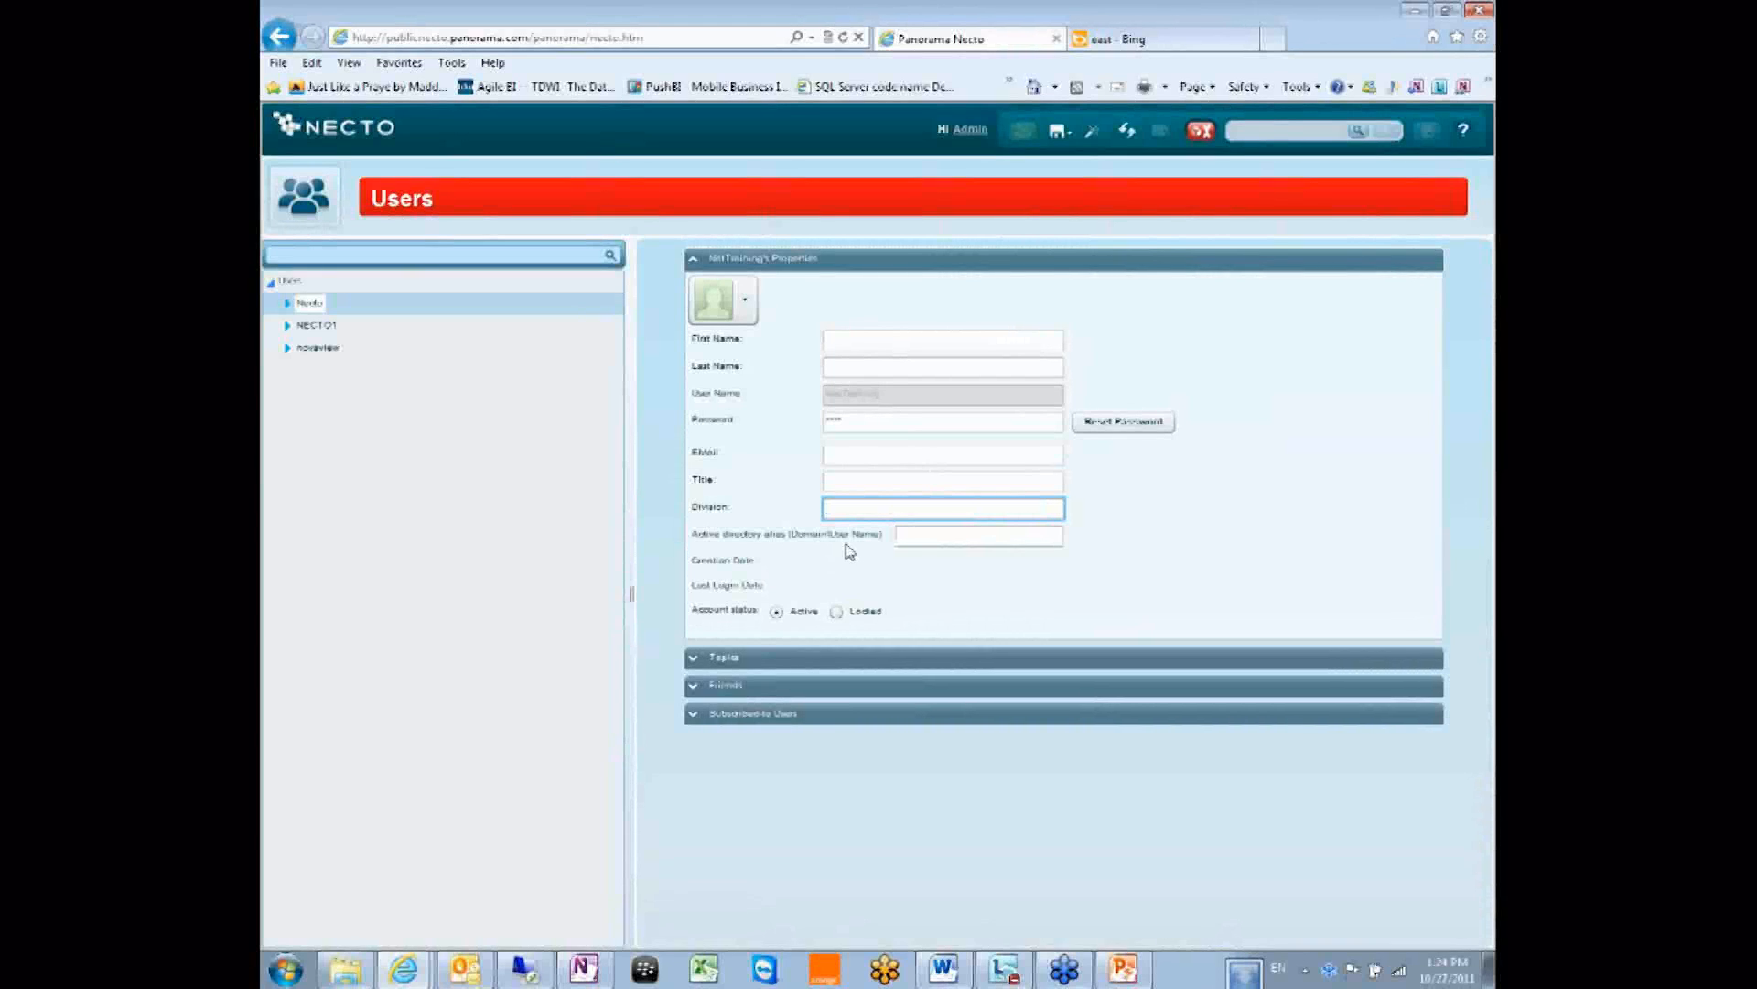
left_click(941, 537)
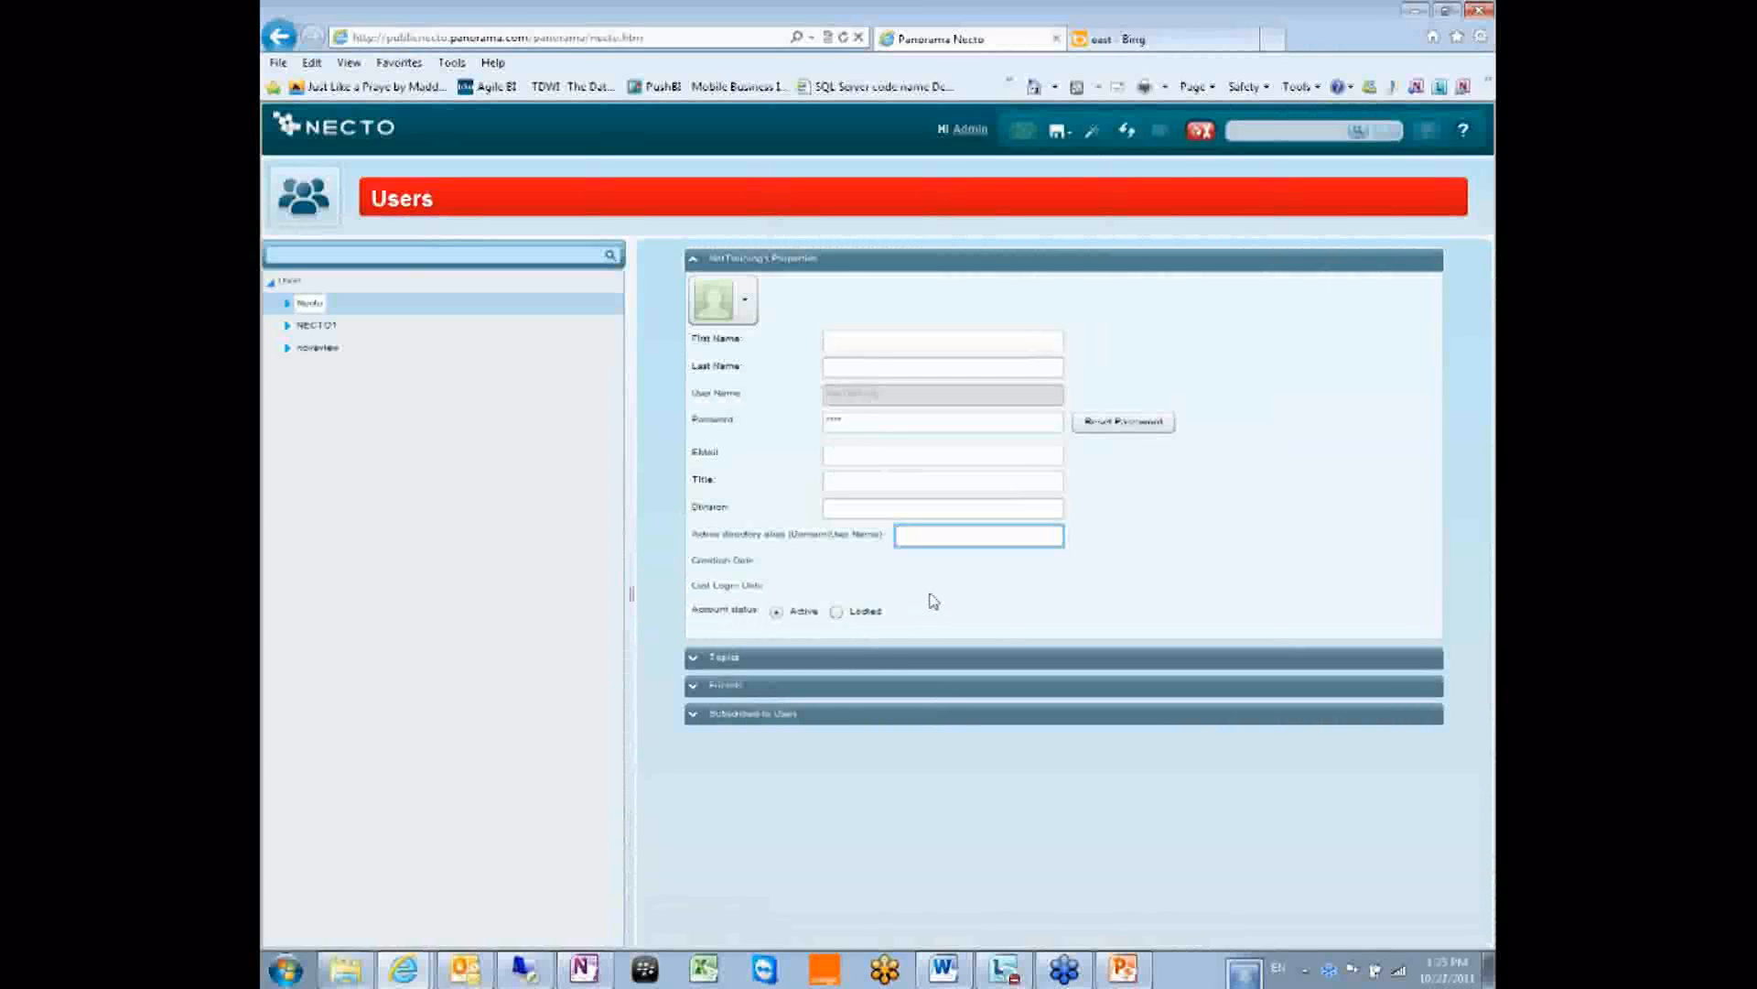
left_click(745, 299)
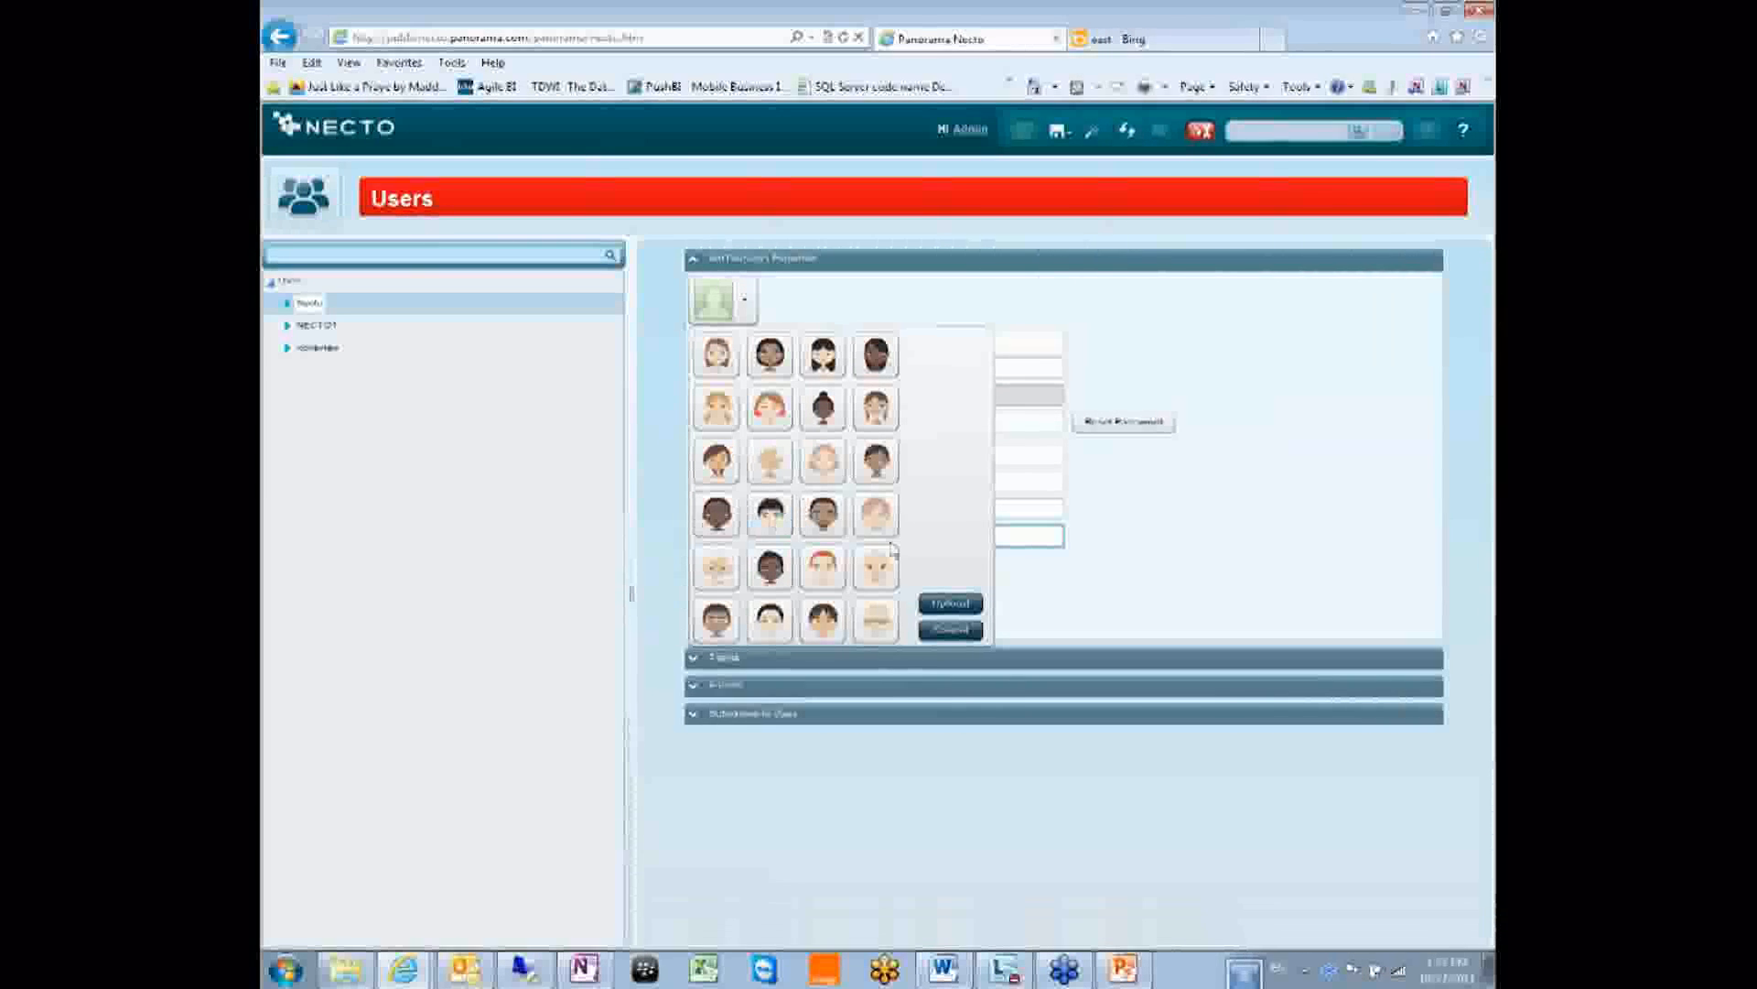
Cancel the avatar picker and expand NECTO1 to show its Administrator user.
left_click(959, 635)
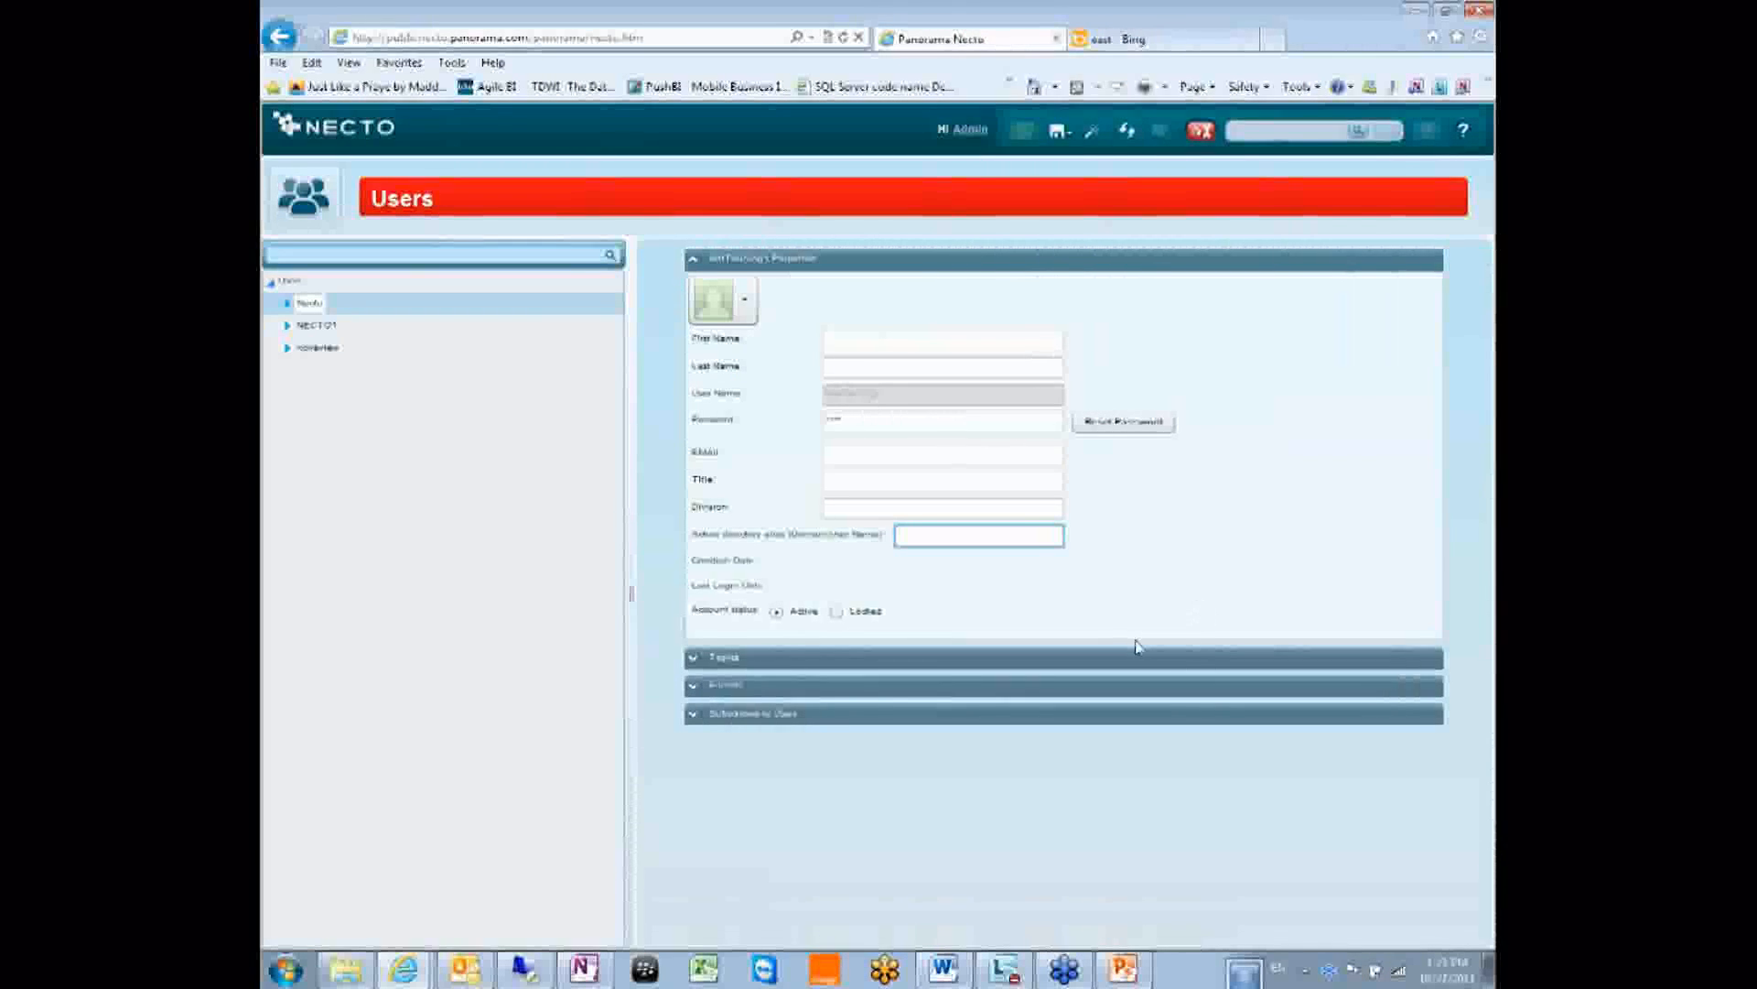
double_click(311, 329)
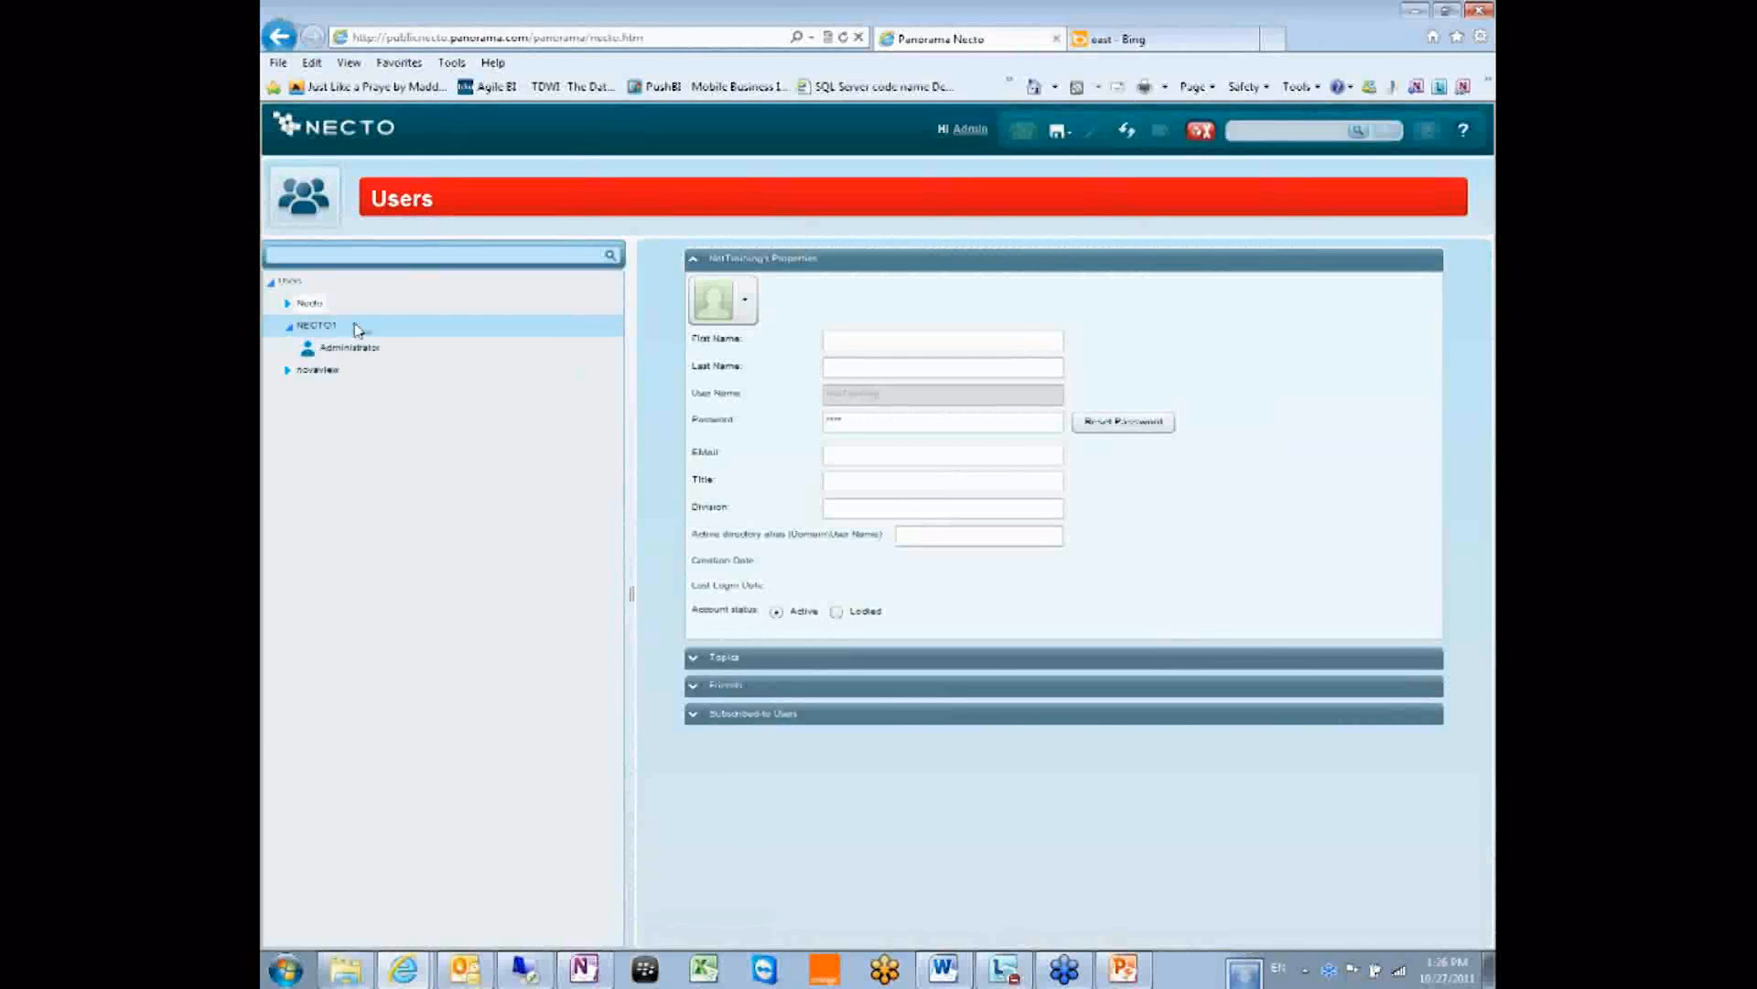
Expand and collapse the NECTO1 and novaview groups to inspect their members.
double_click(331, 328)
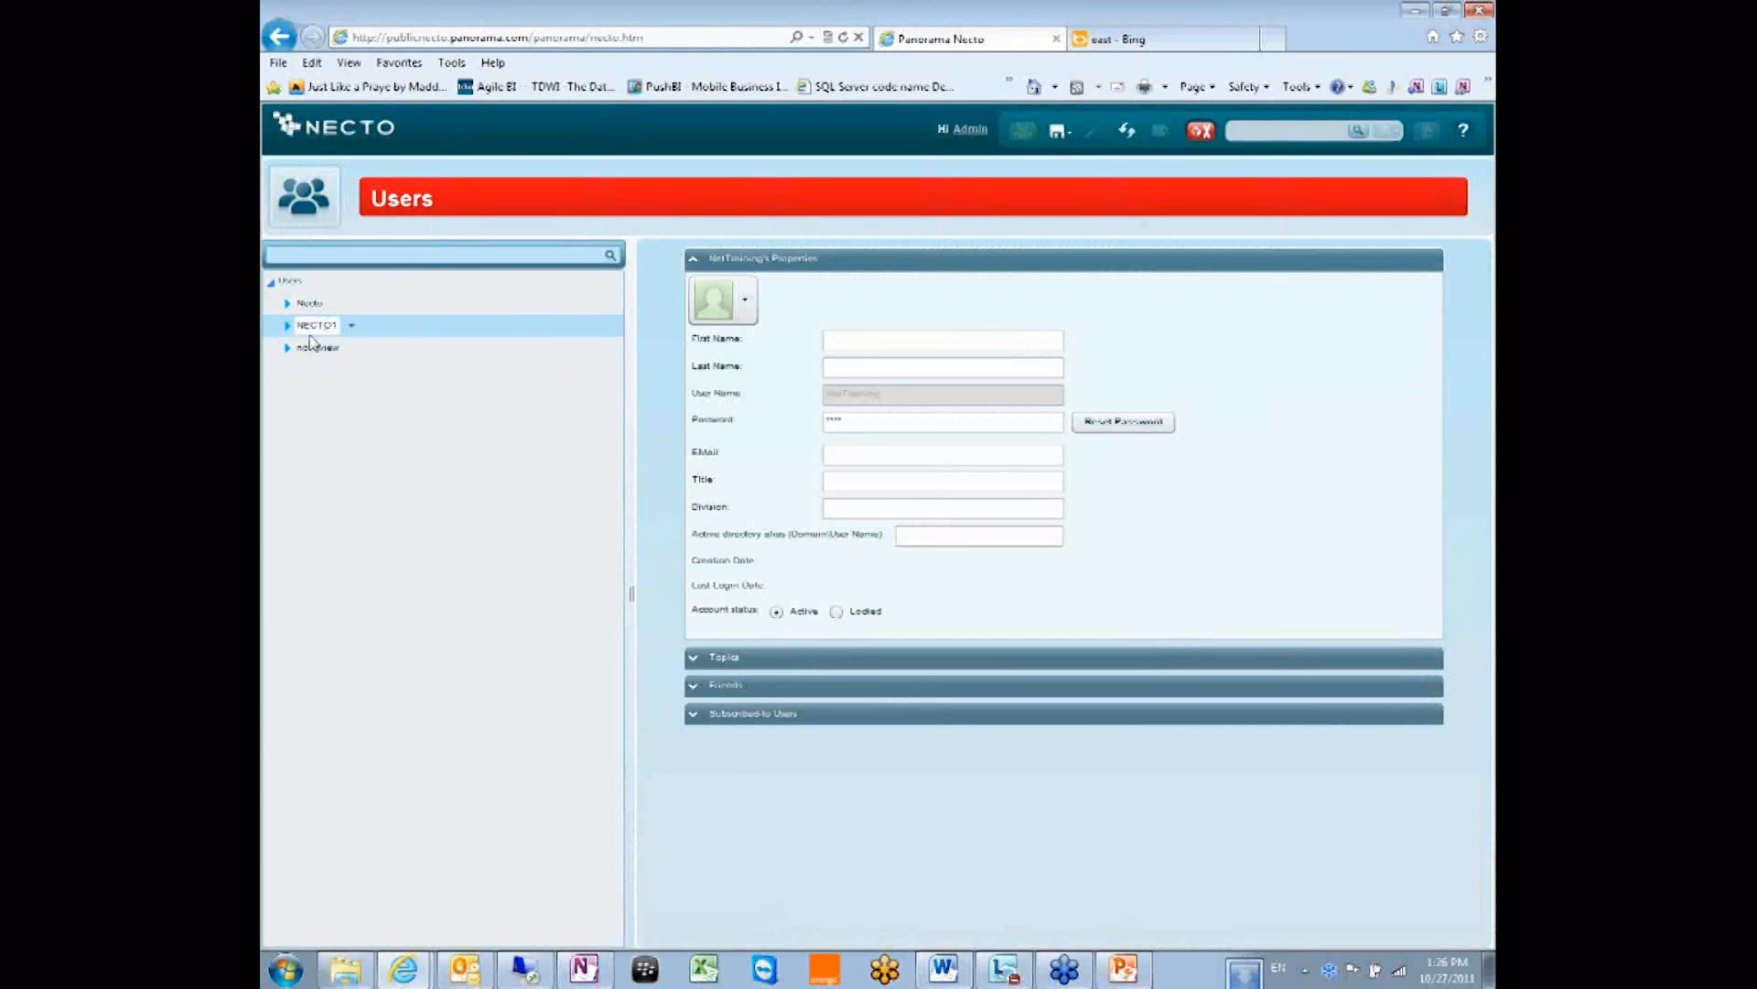
left_click(318, 351)
double_click(317, 351)
double_click(330, 326)
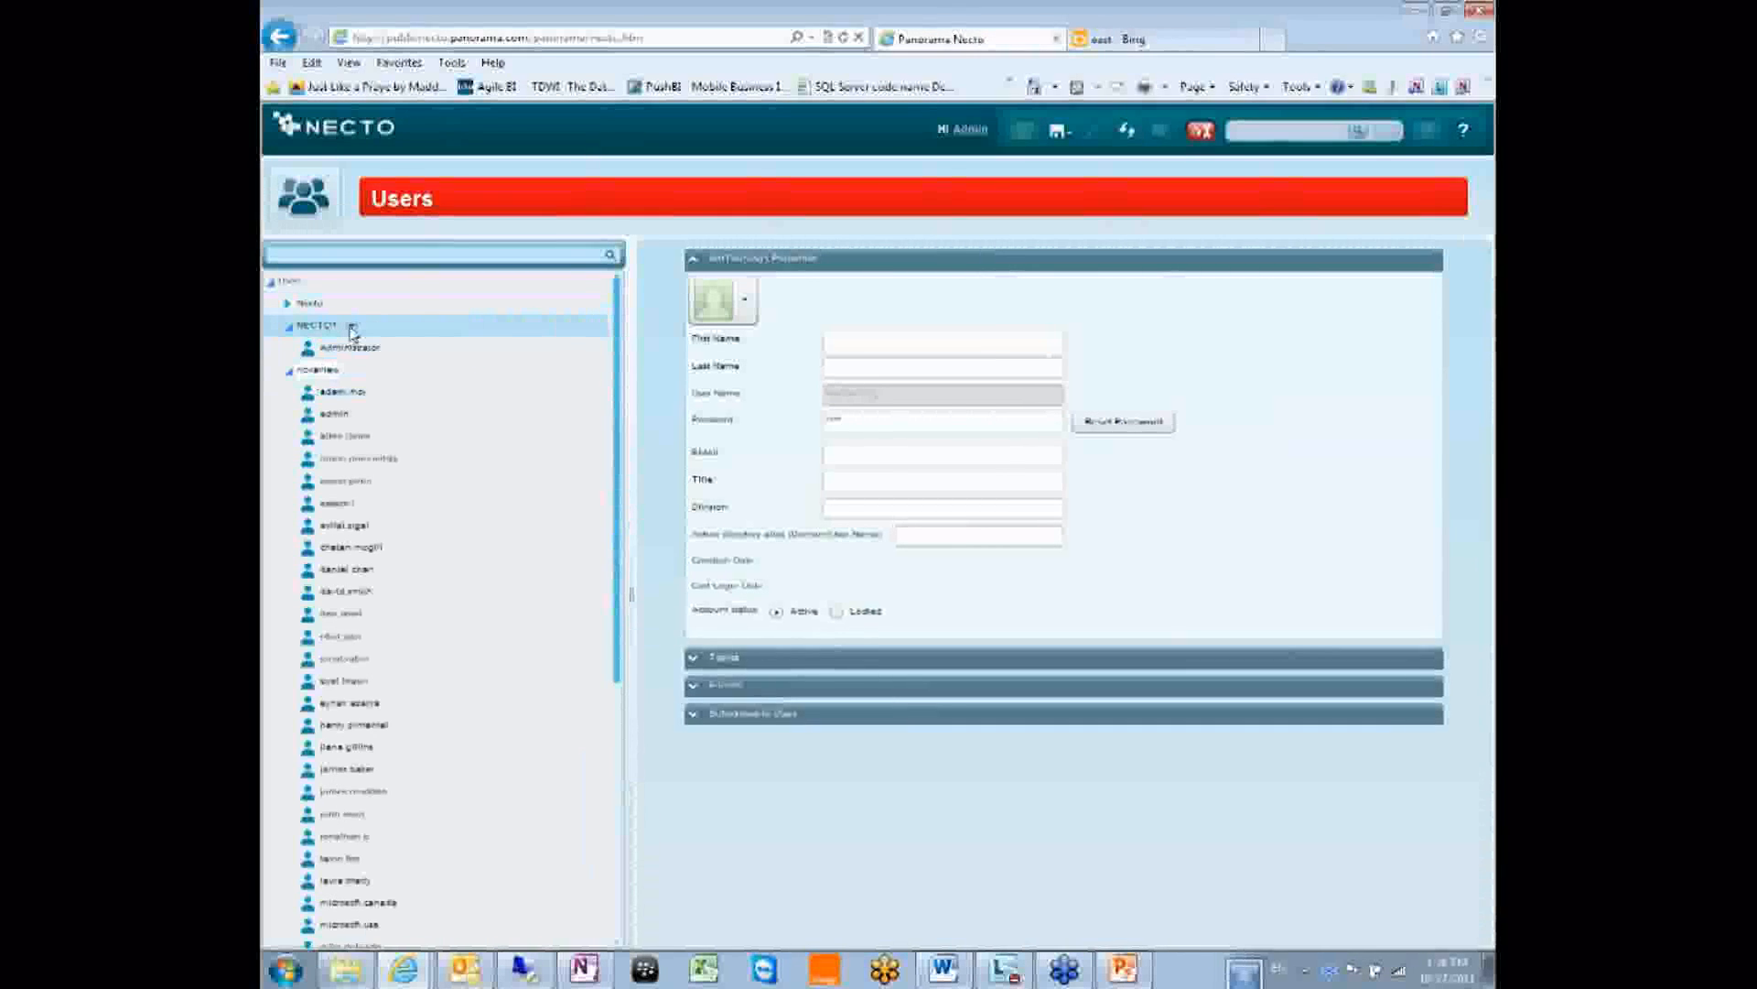
left_click(289, 326)
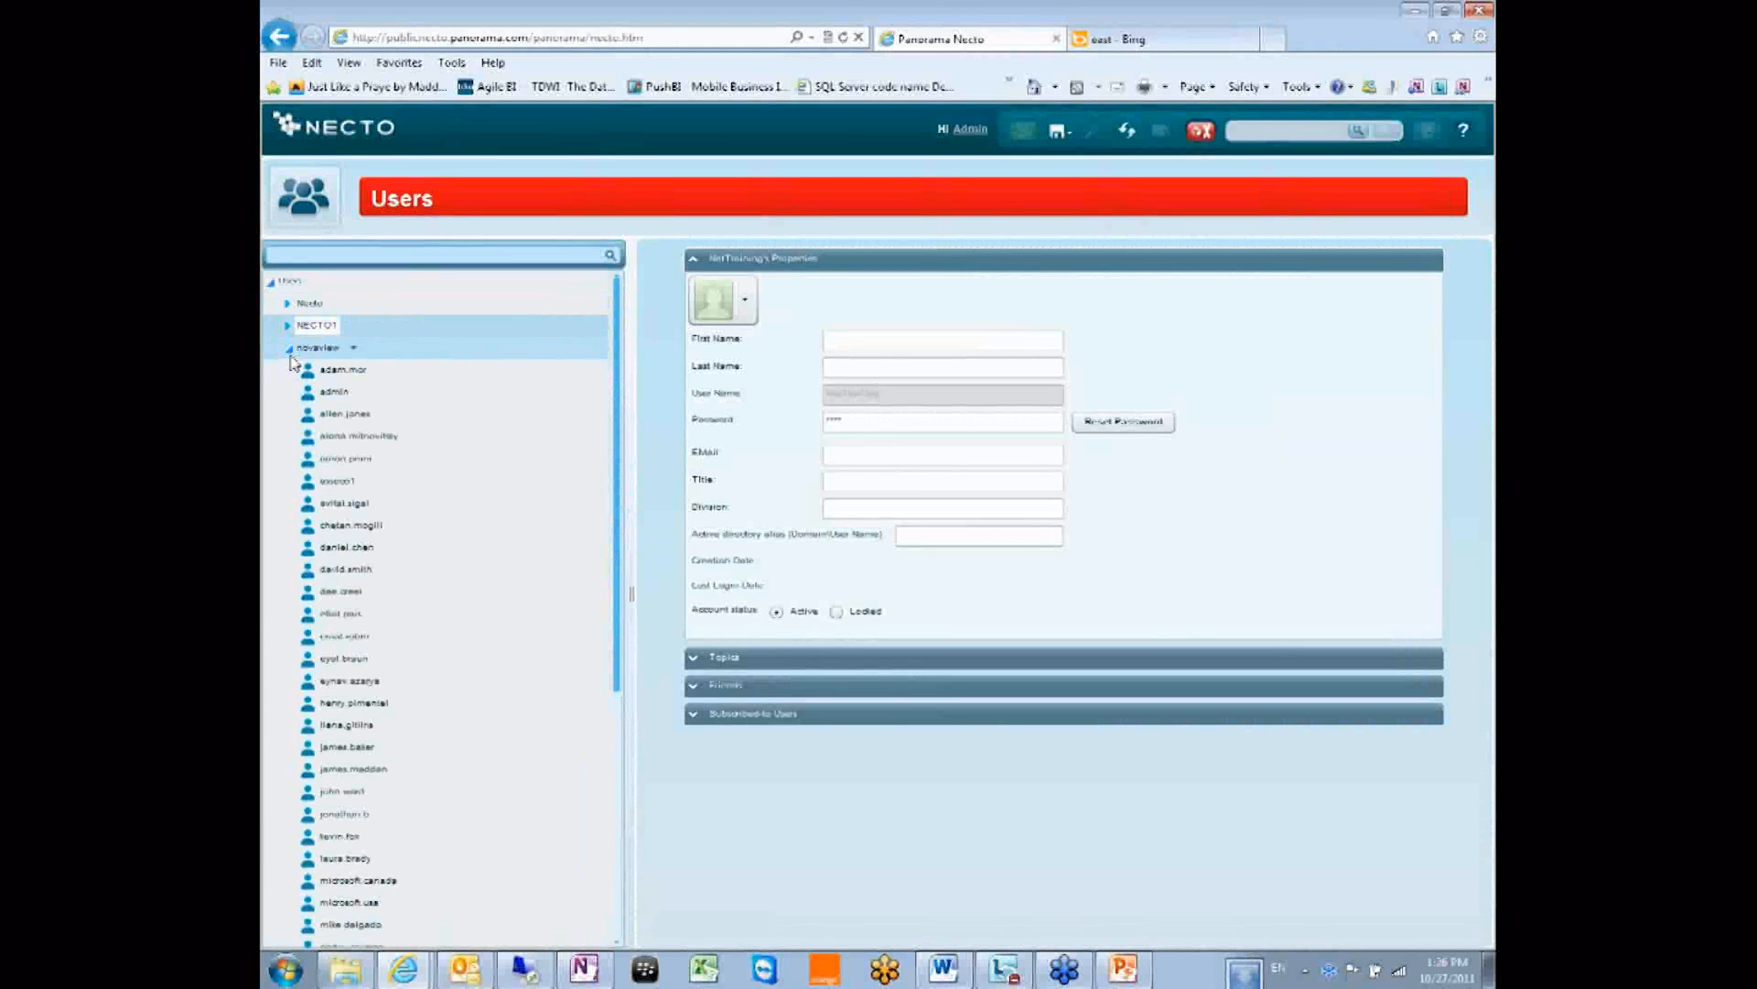
double_click(327, 353)
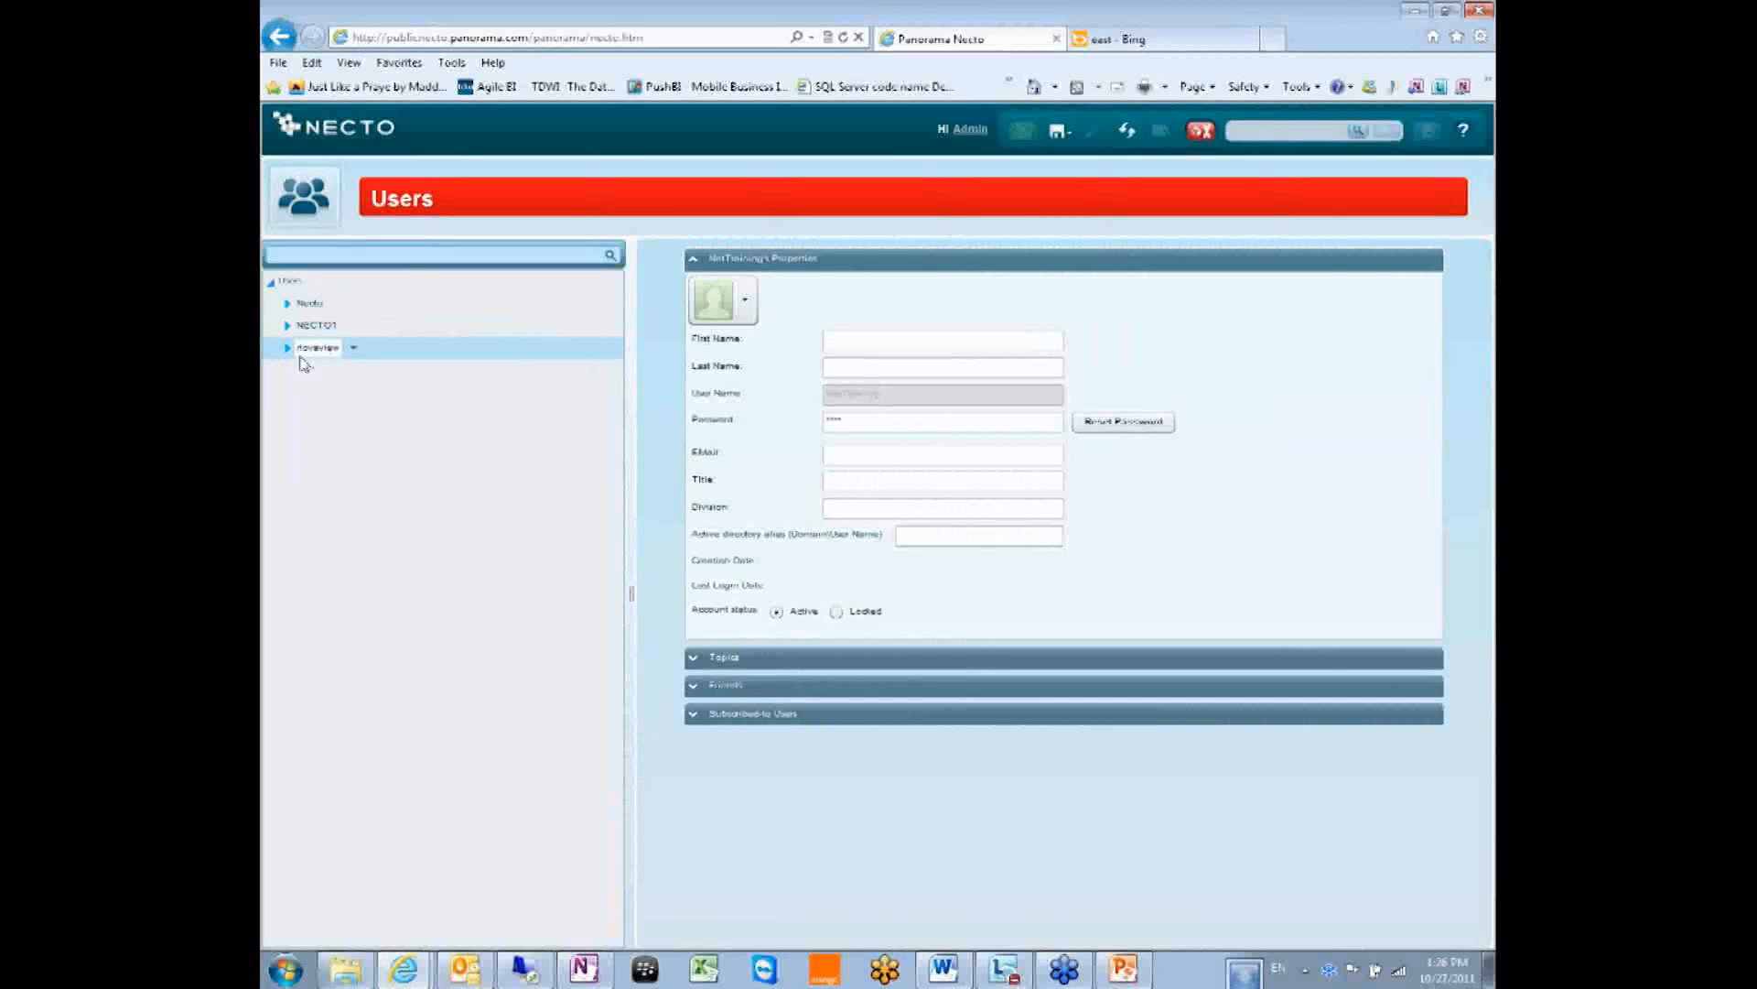
left_click(289, 349)
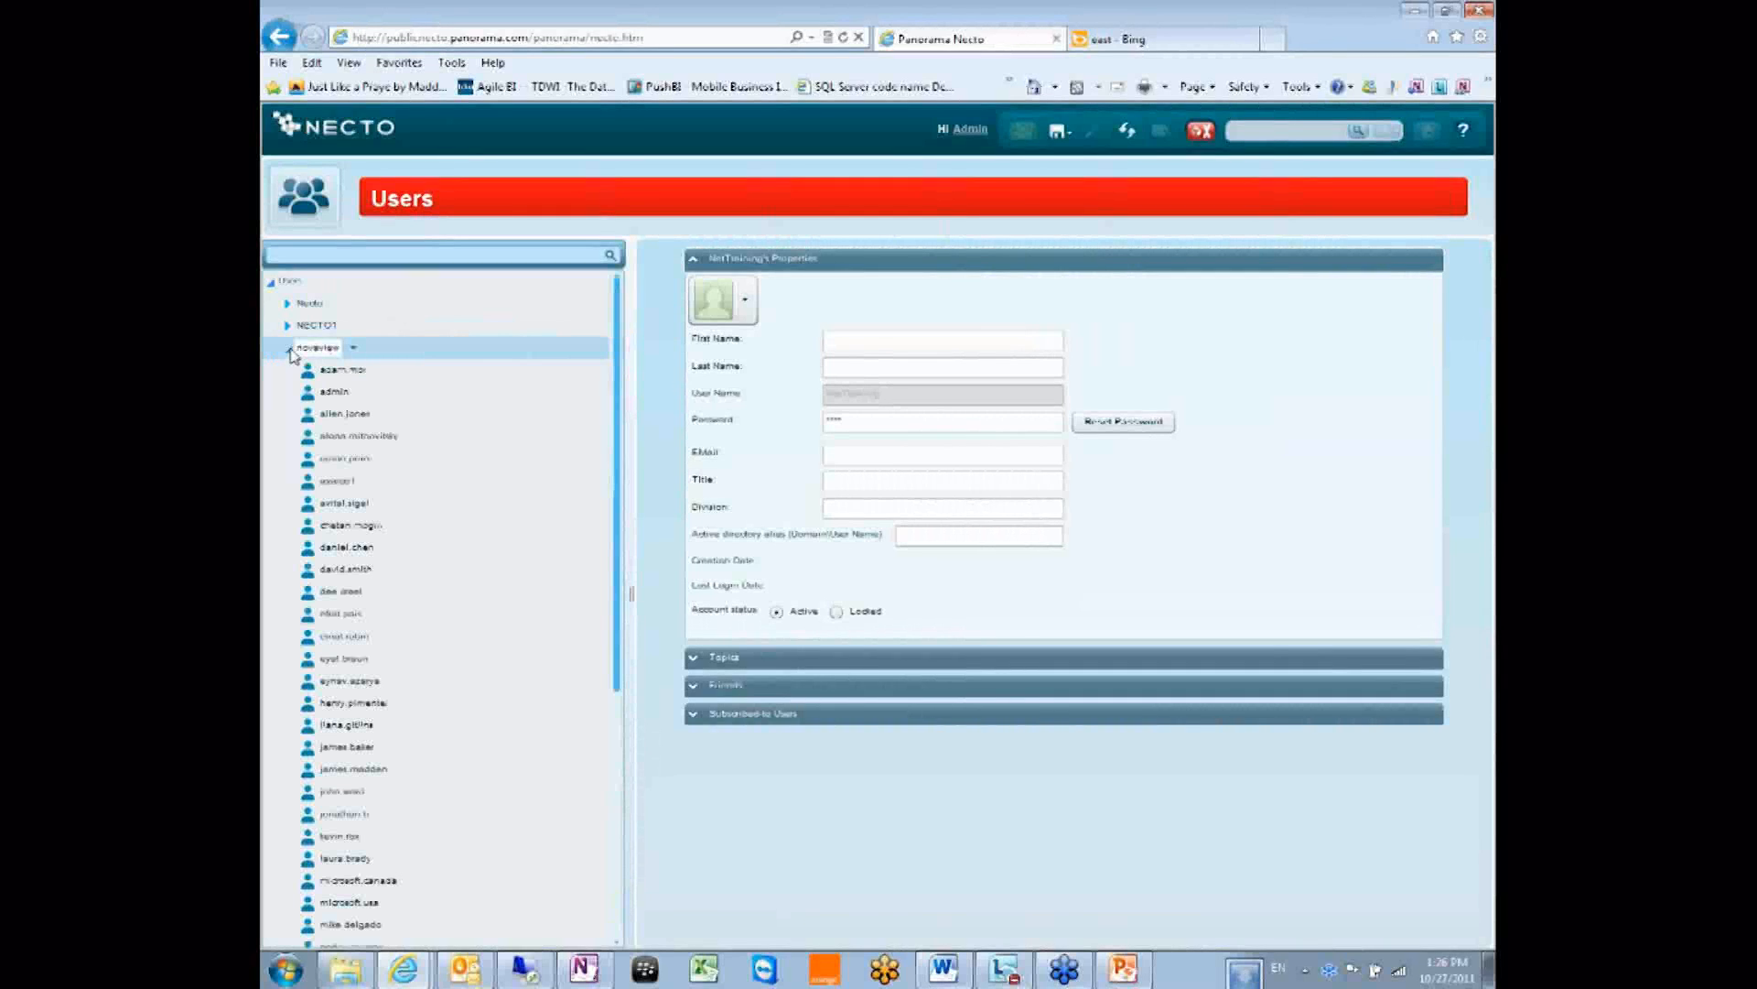
Check the novaview group's options, then collapse every group under the Users root.
left_click(354, 350)
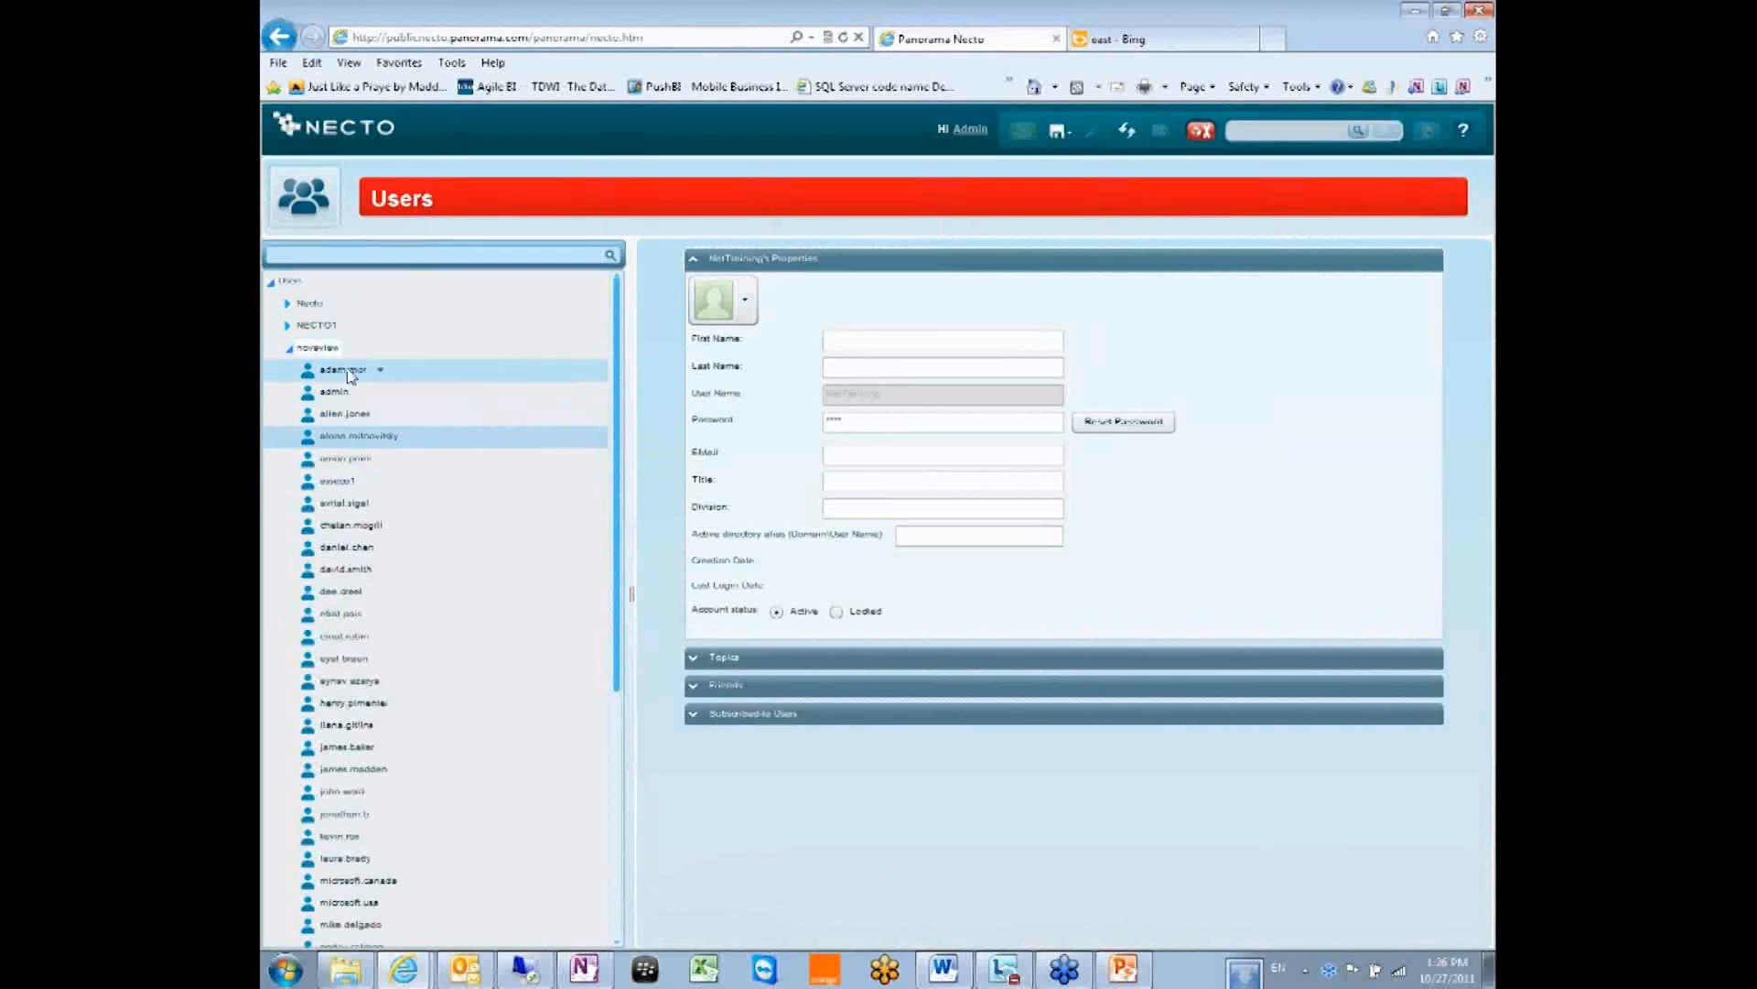
left_click(288, 351)
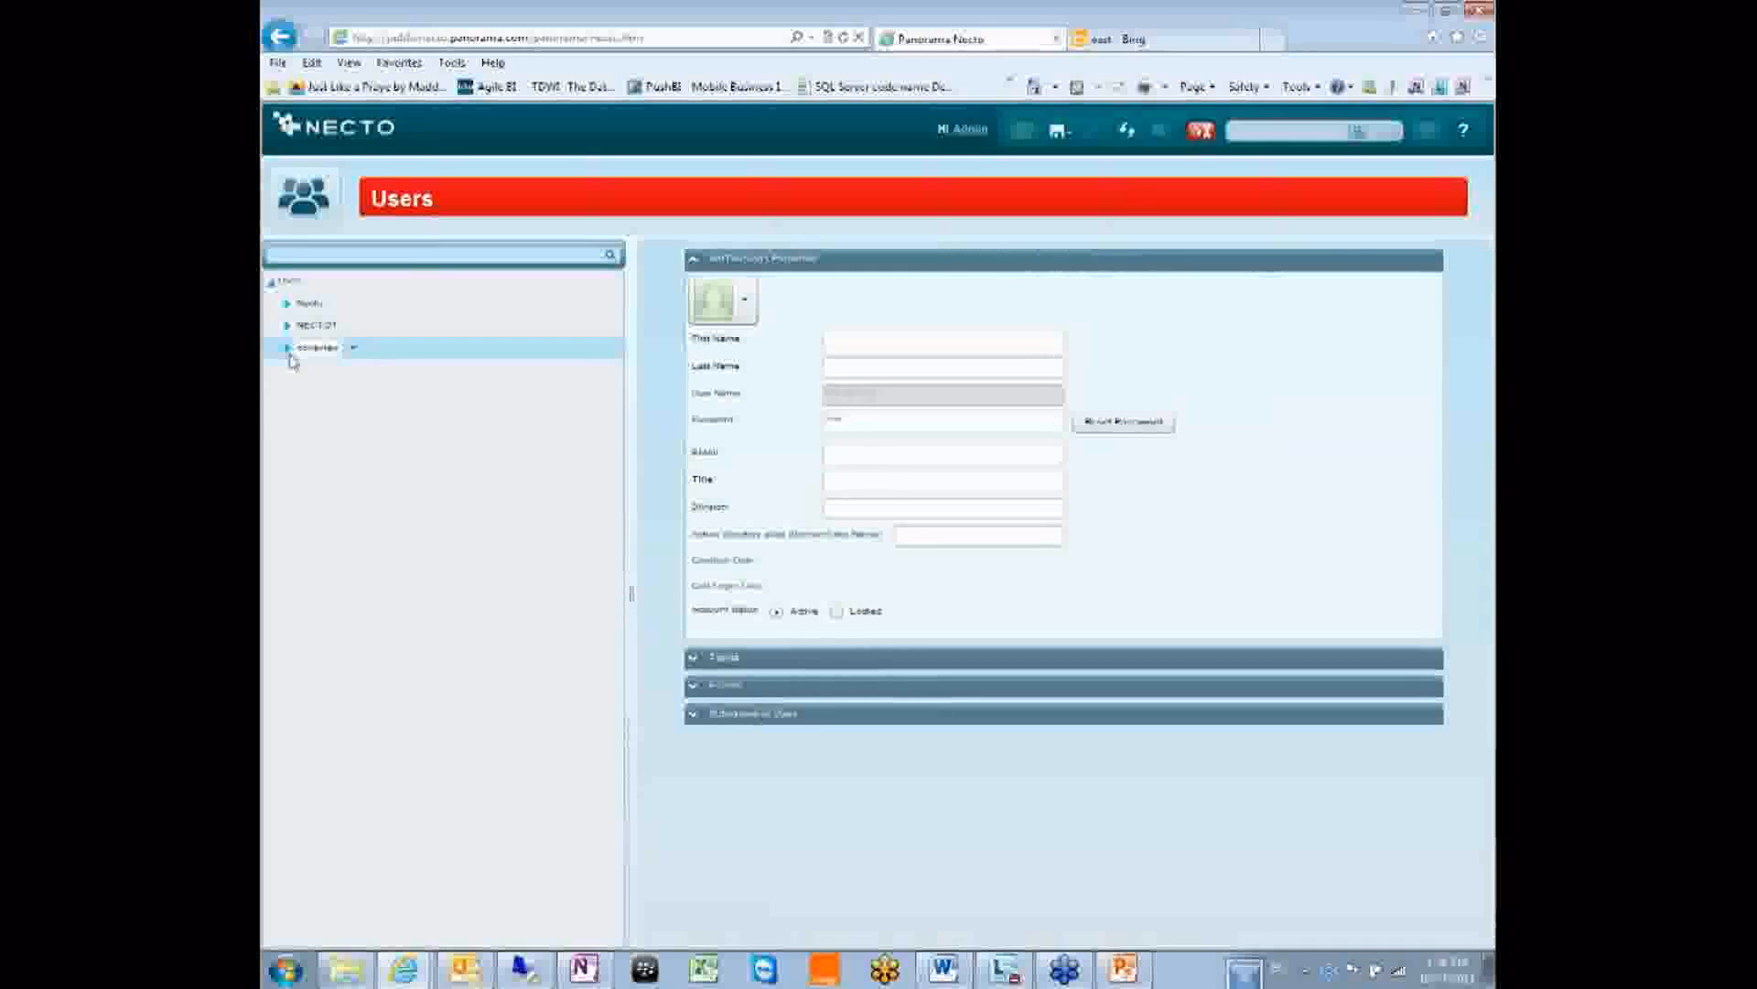
left_click(289, 349)
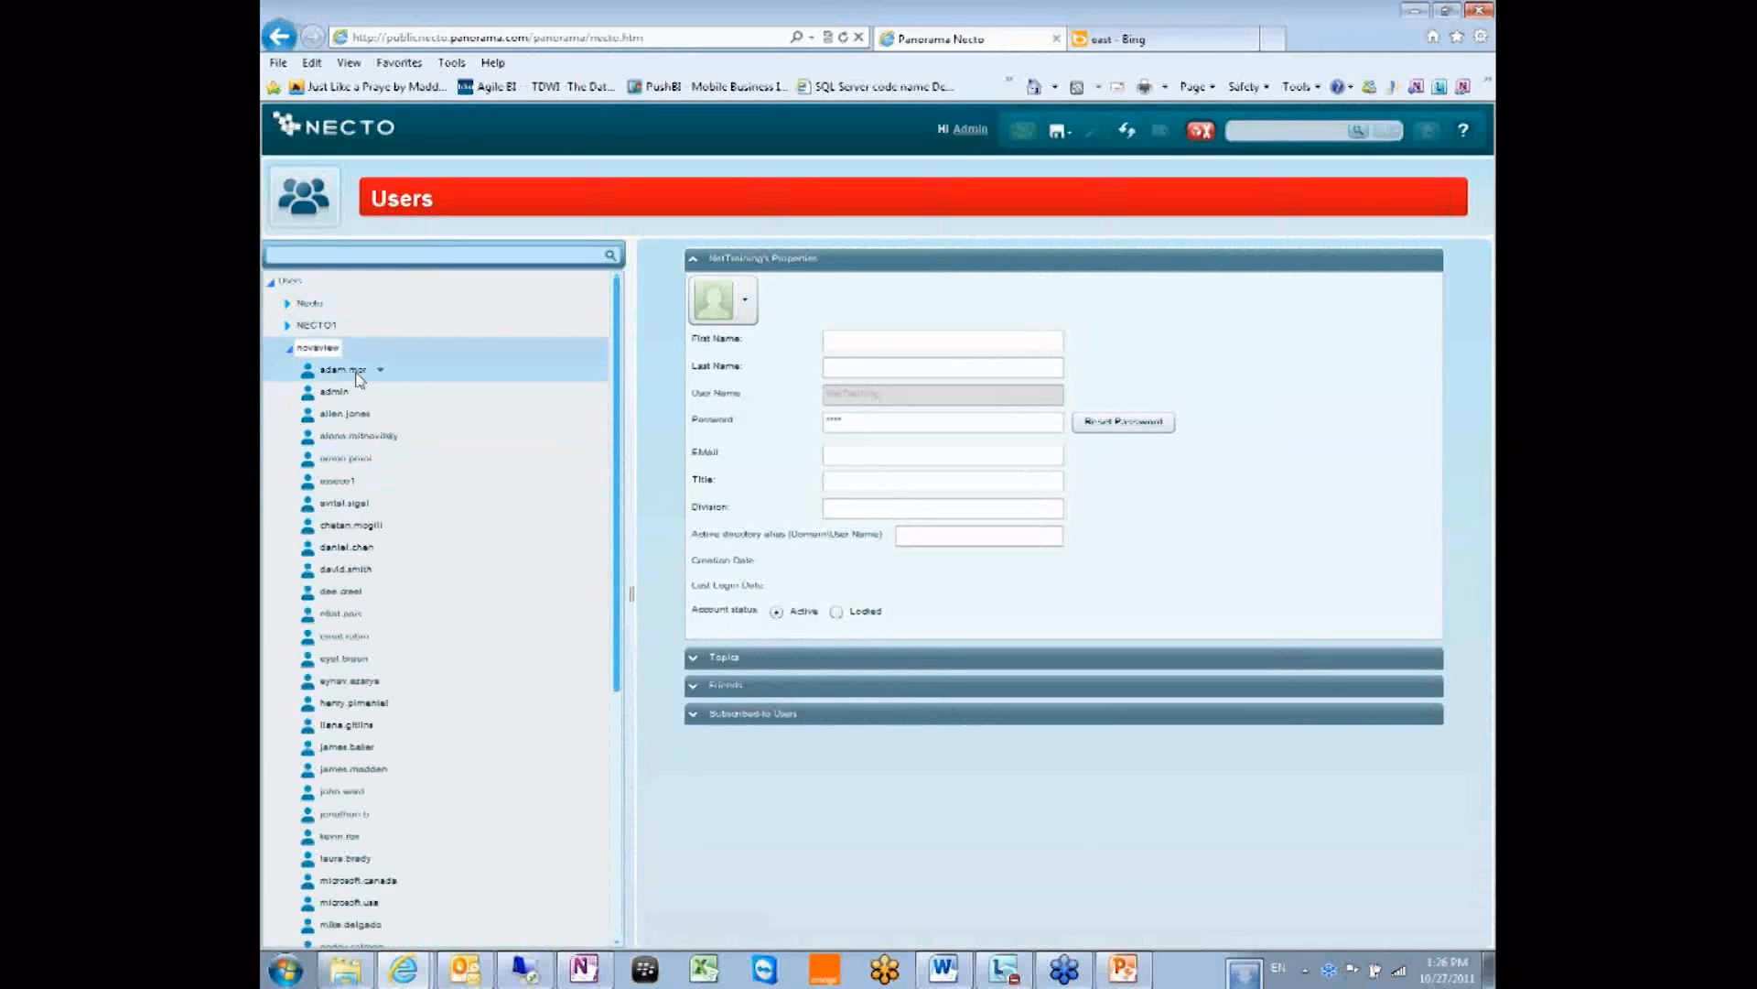
left_click(288, 349)
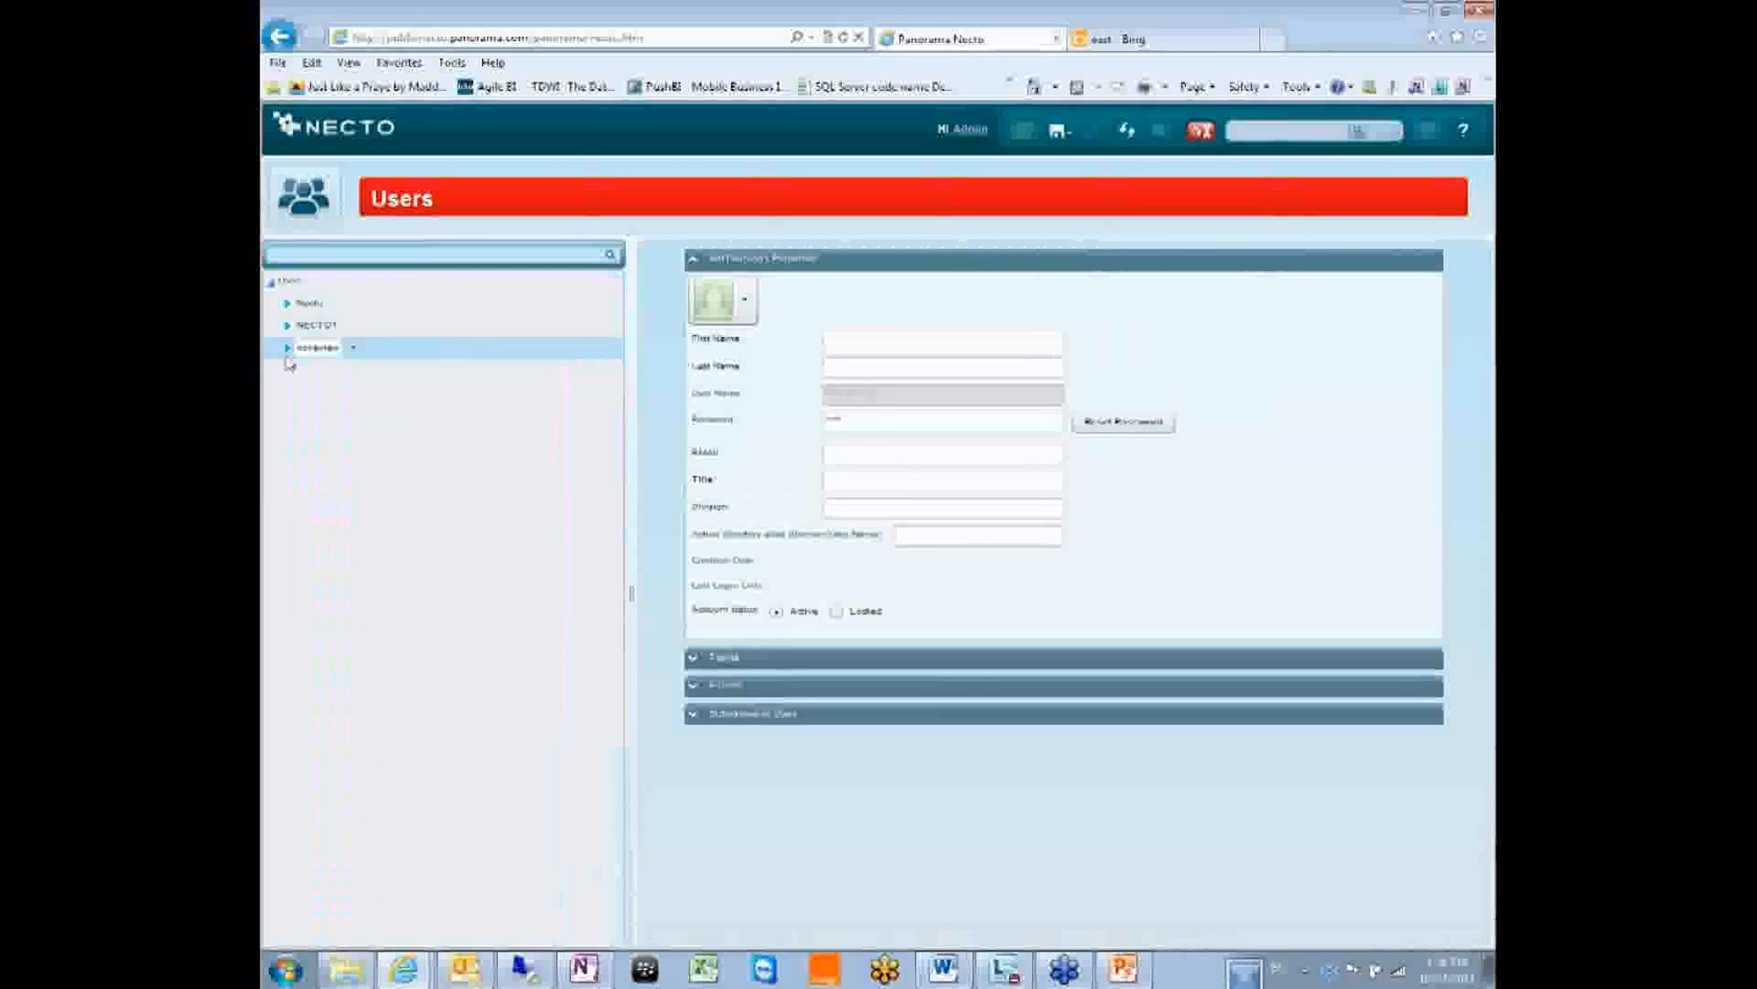
left_click(280, 278)
left_click(270, 282)
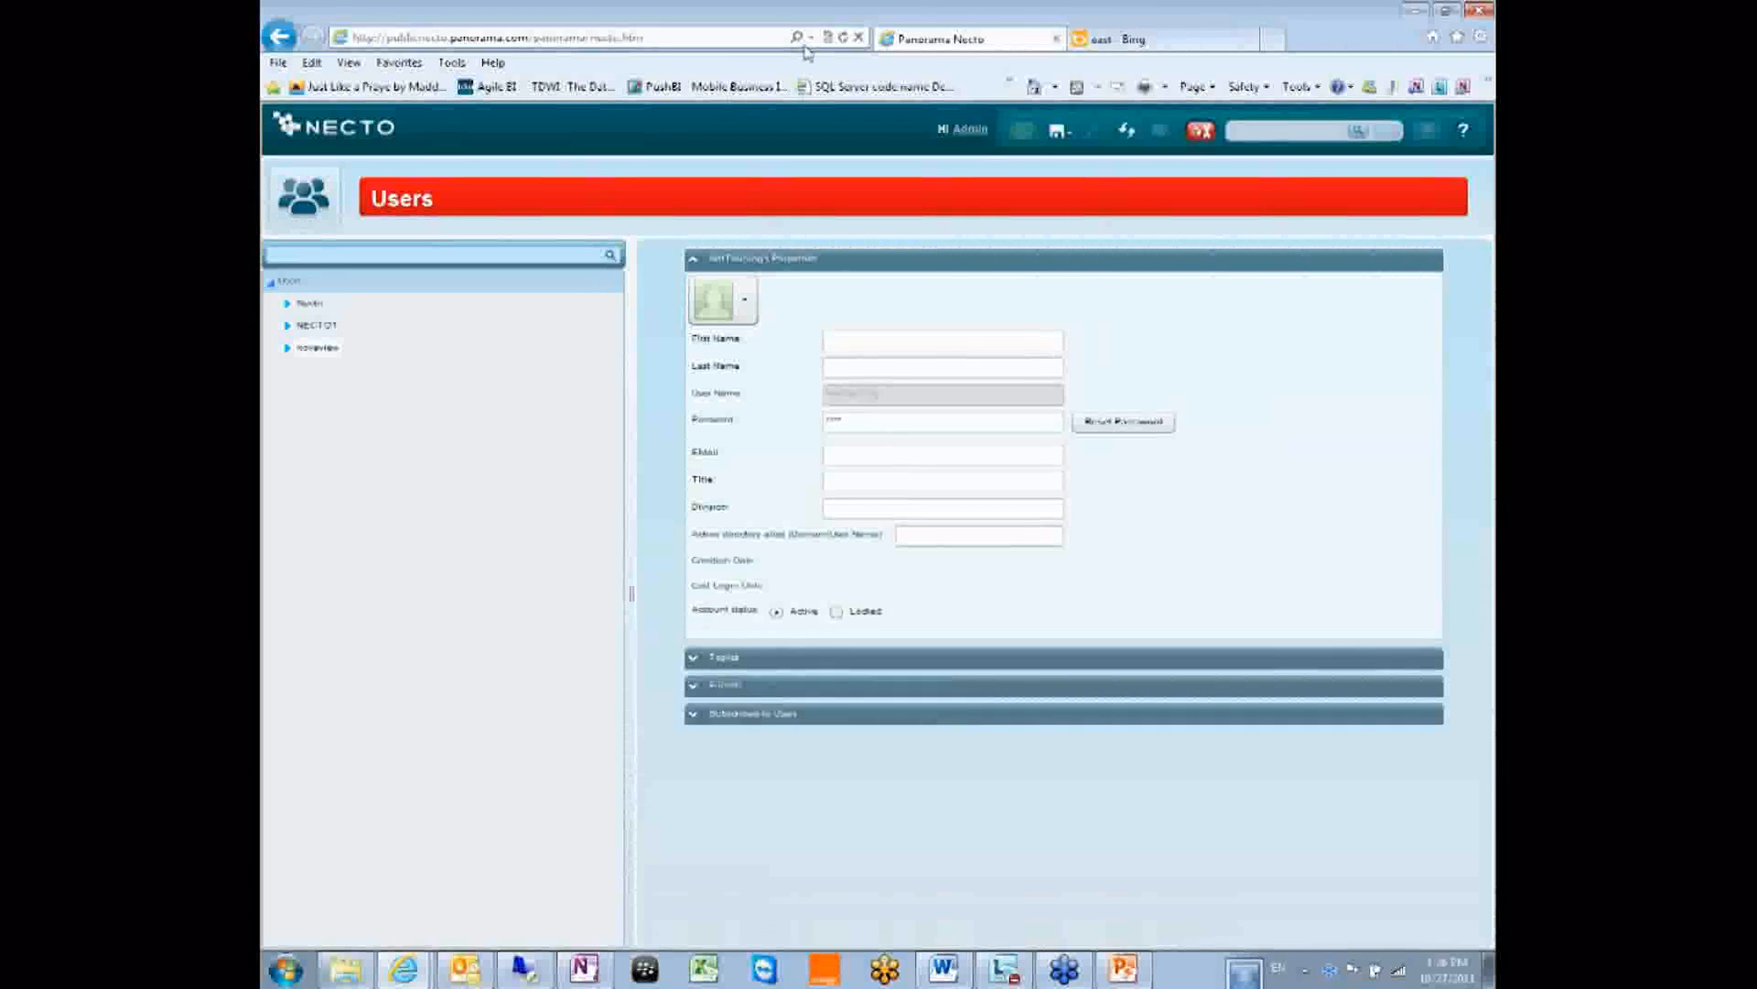
Load the saved Panorama Necto favorite in the Bing tab and check the network tray options.
left_click(1203, 49)
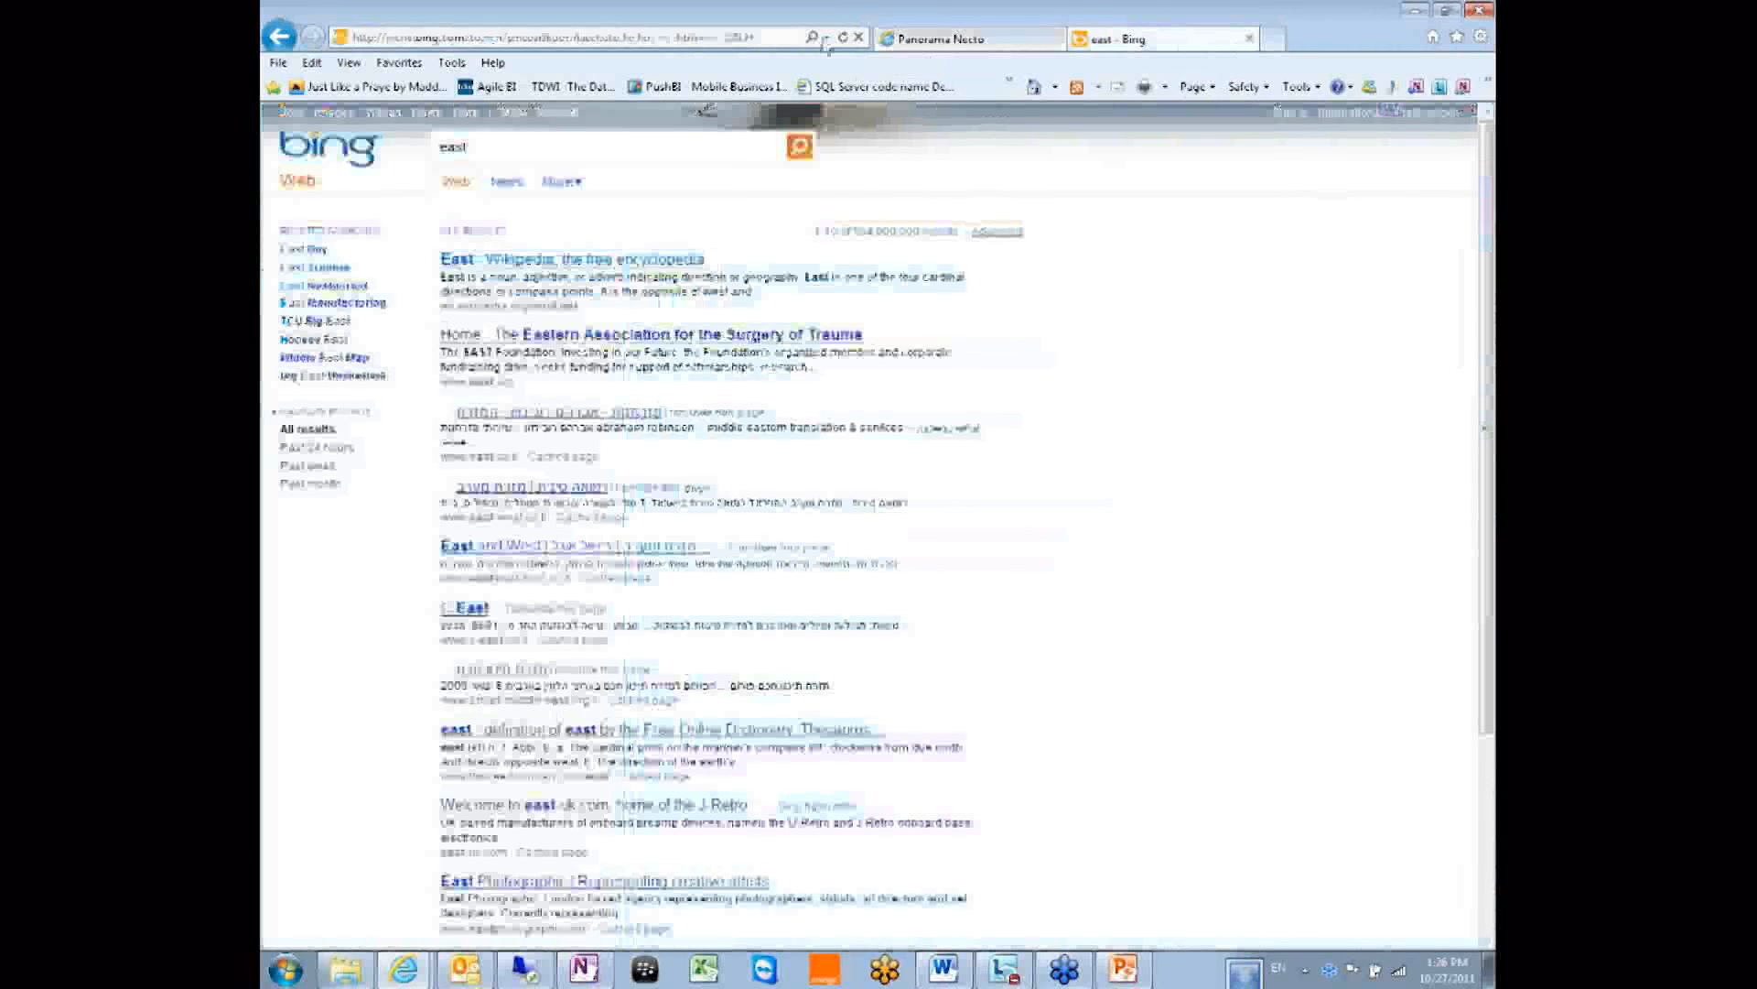
left_click(512, 38)
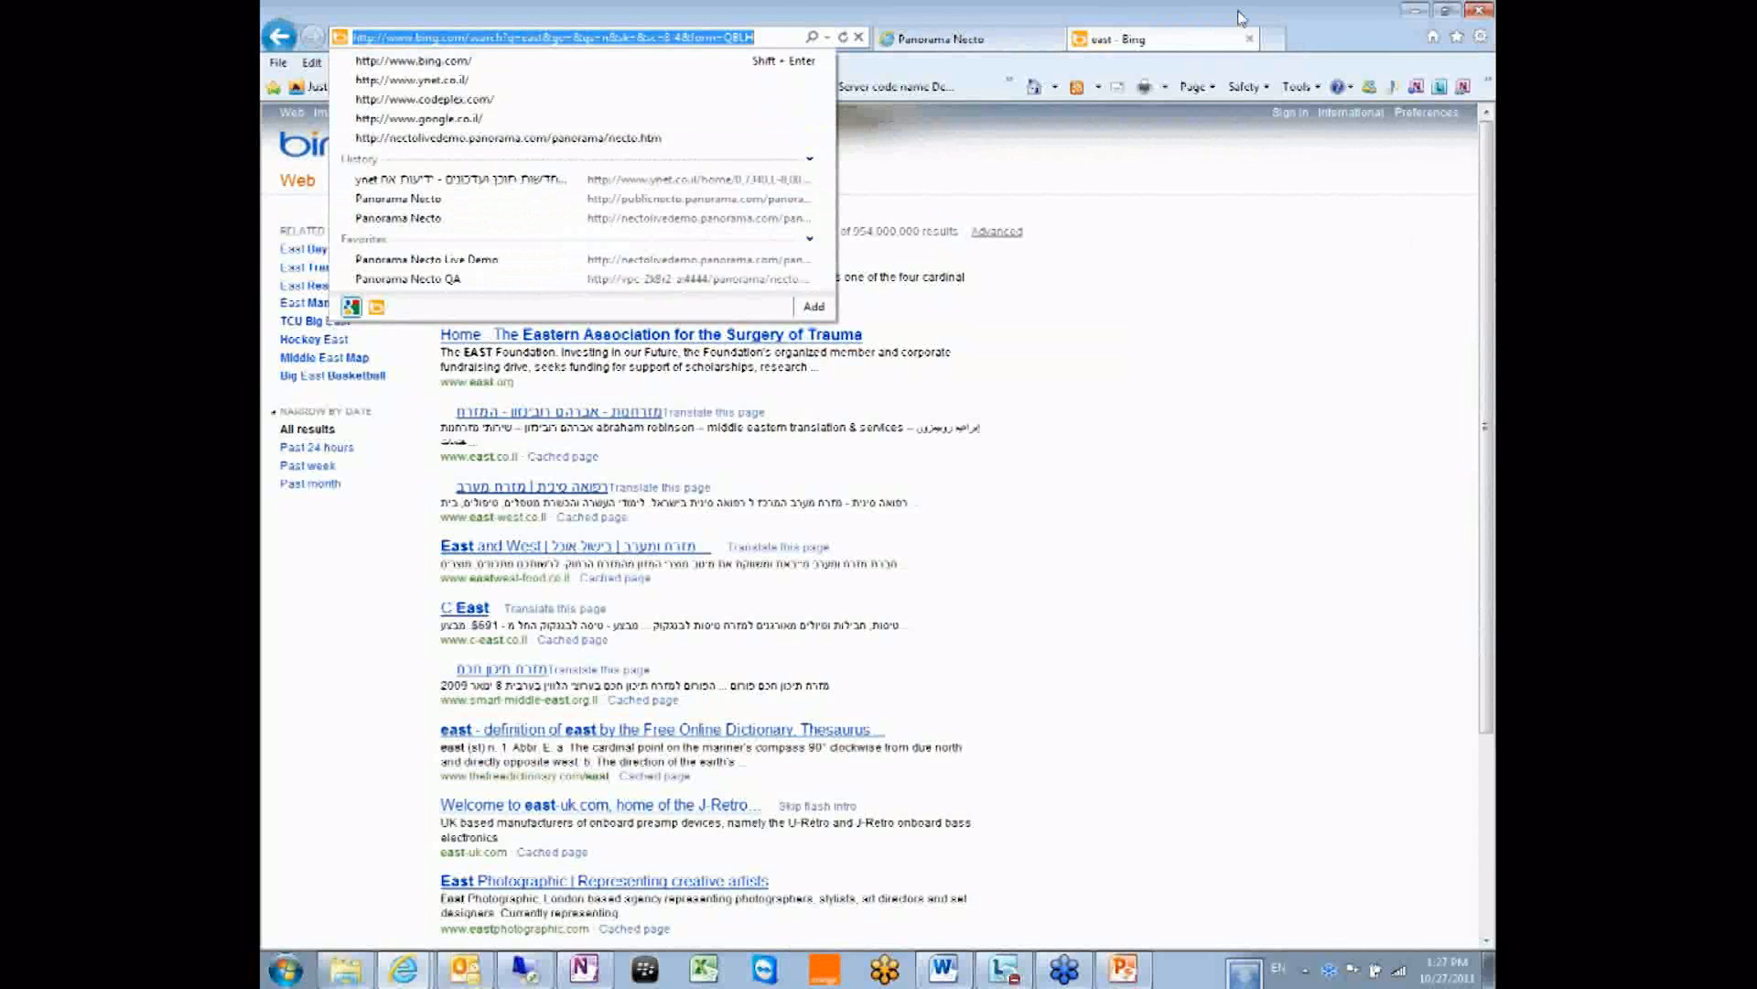
left_click(1456, 37)
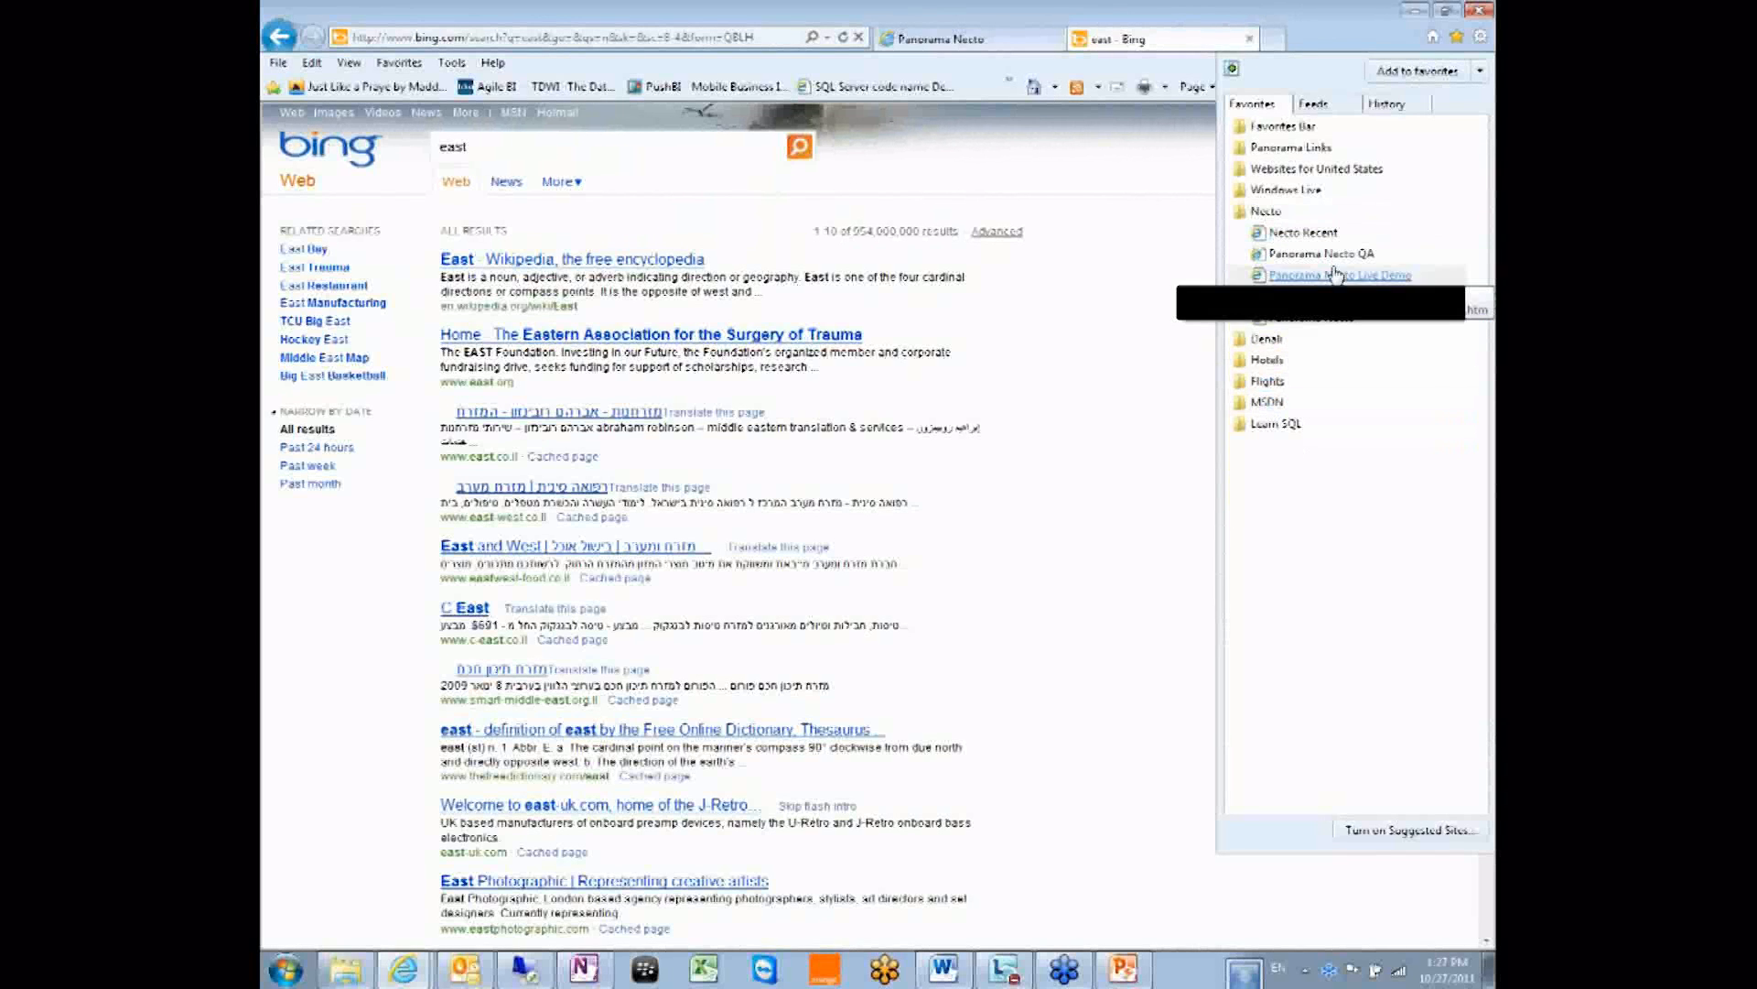
left_click(1329, 322)
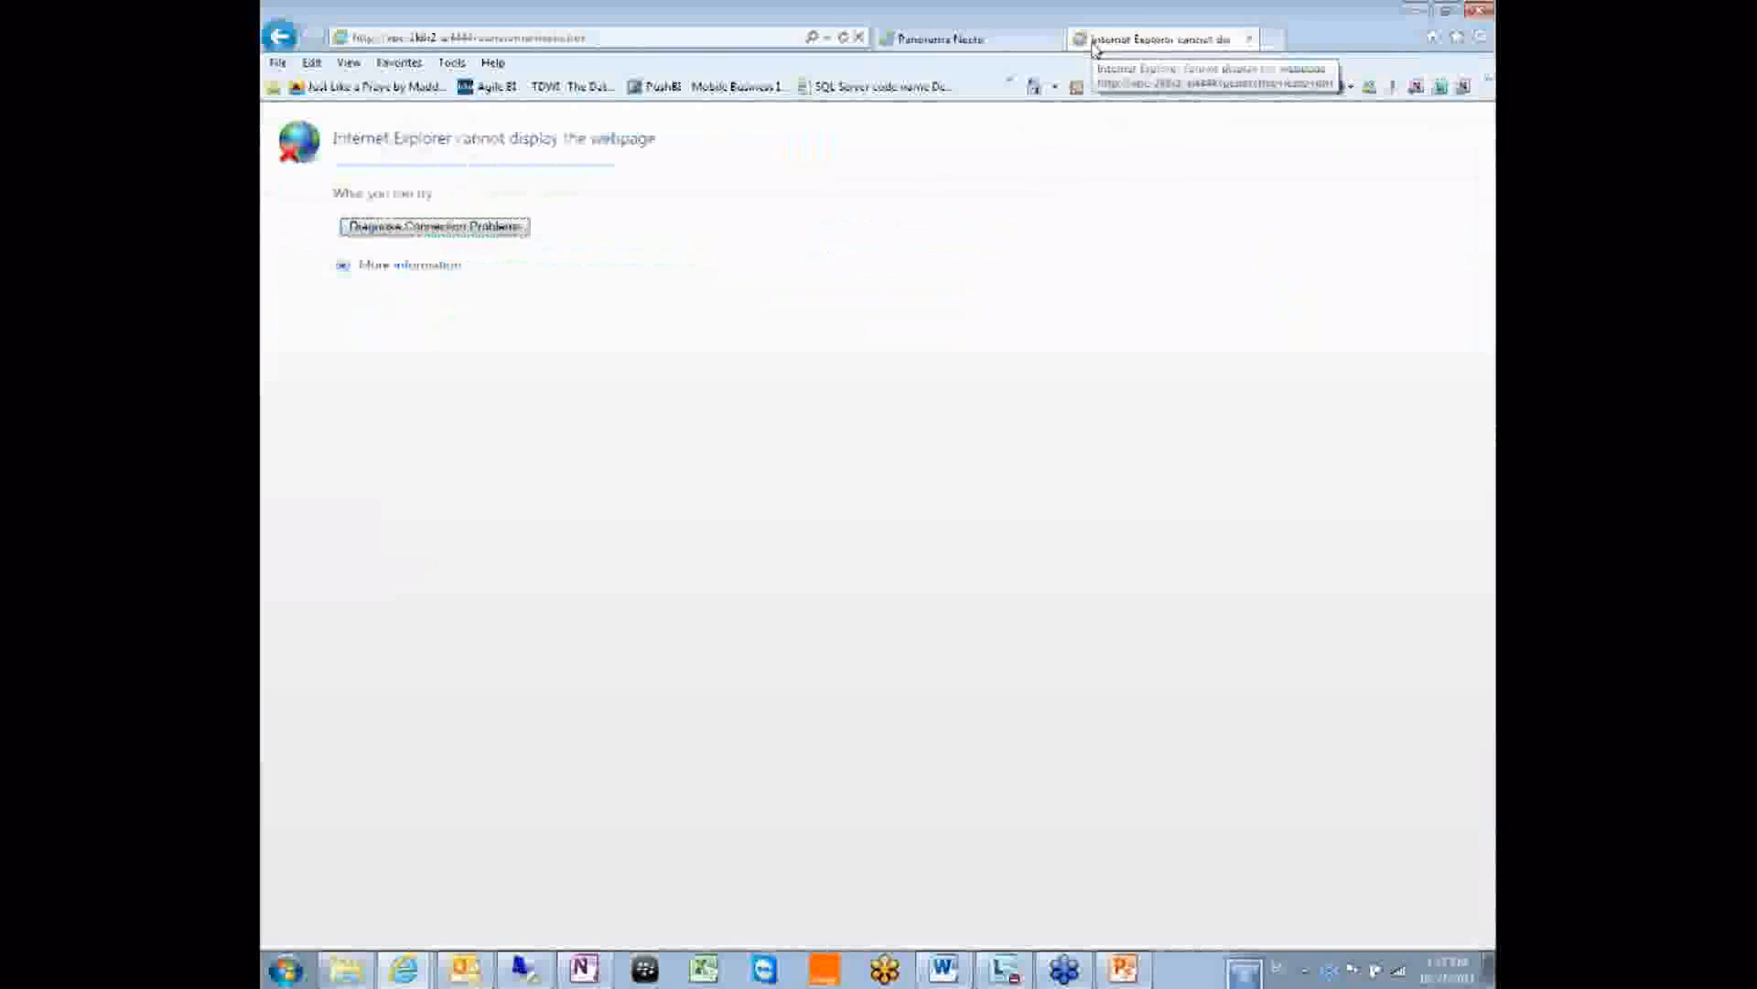
right_click(1377, 976)
left_click(1193, 659)
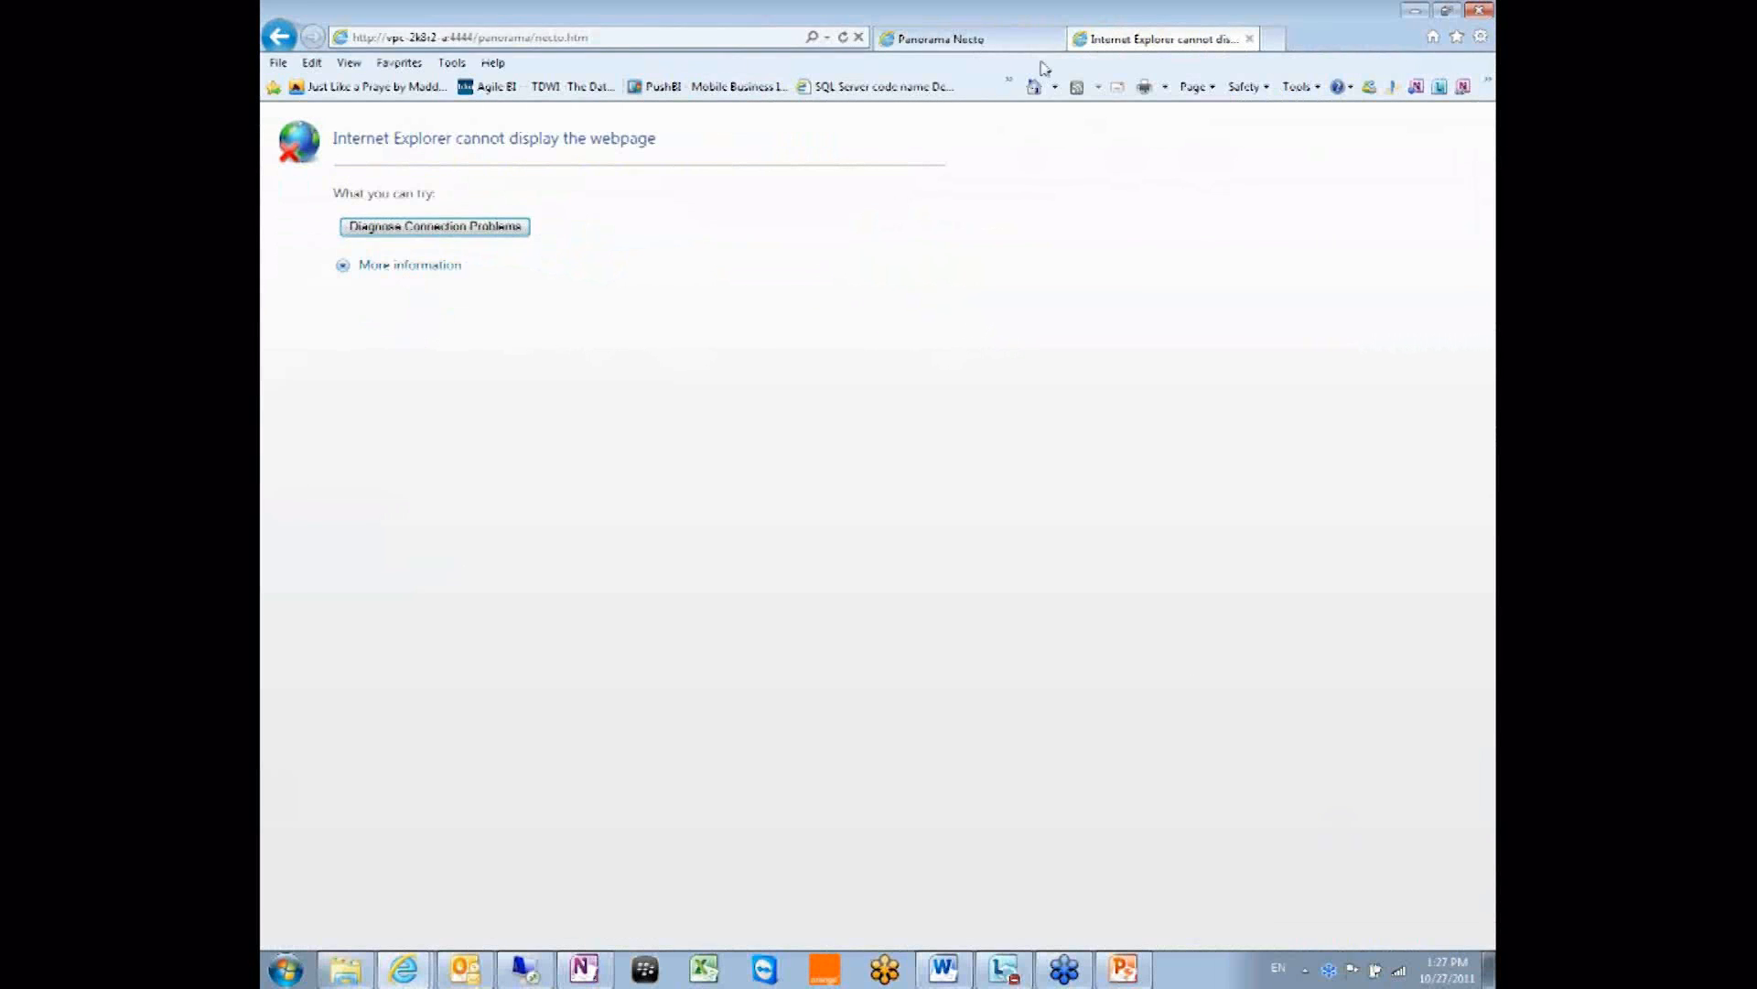
Back in Panorama Necto, glance at a group's options, then return to Pick a category.
left_click(1007, 39)
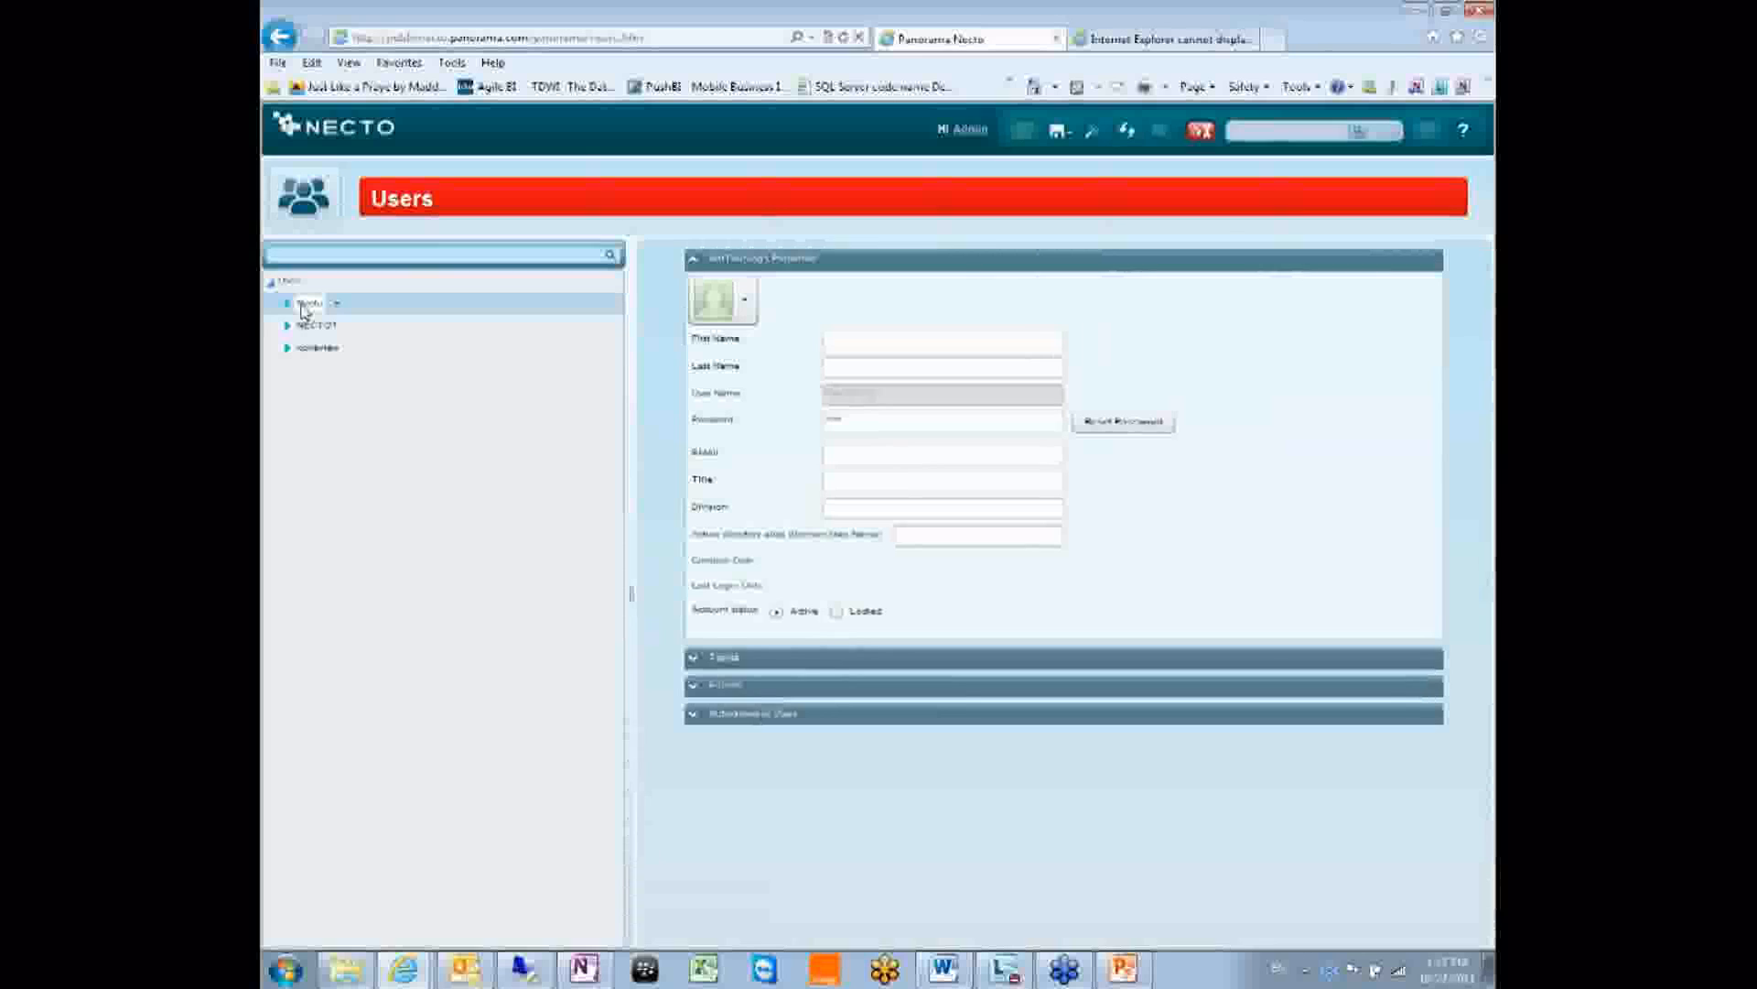
left_click(336, 304)
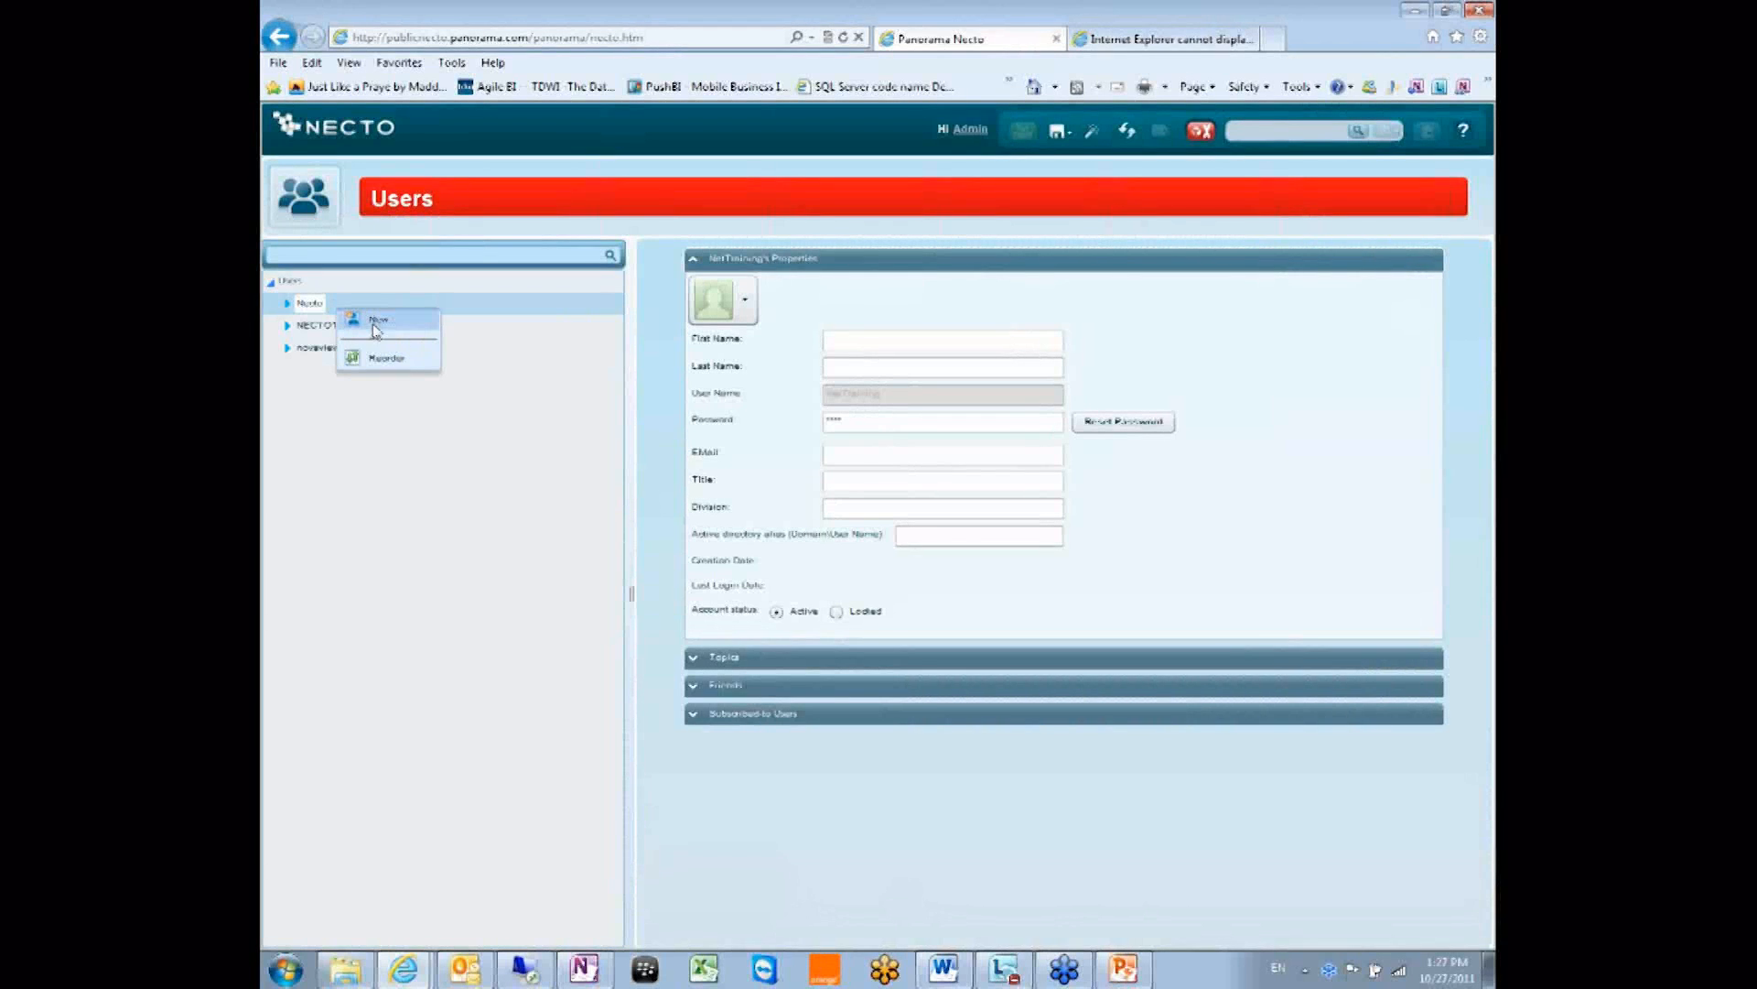
left_click(666, 730)
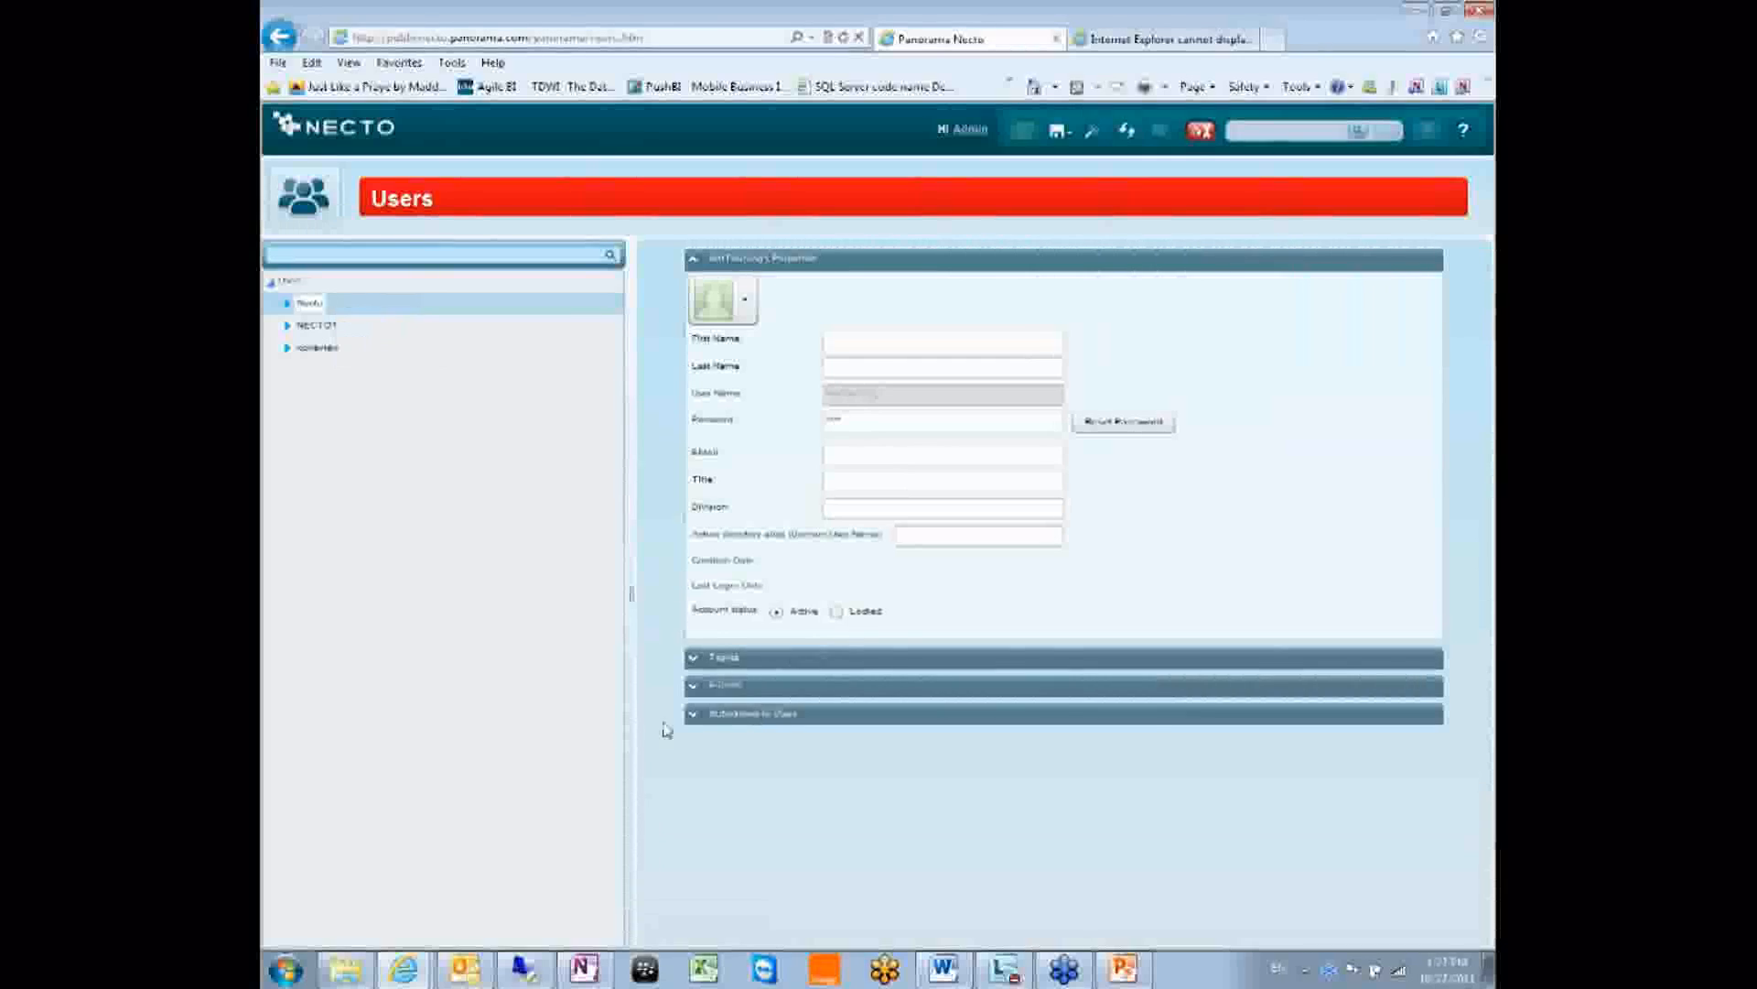
left_click(309, 197)
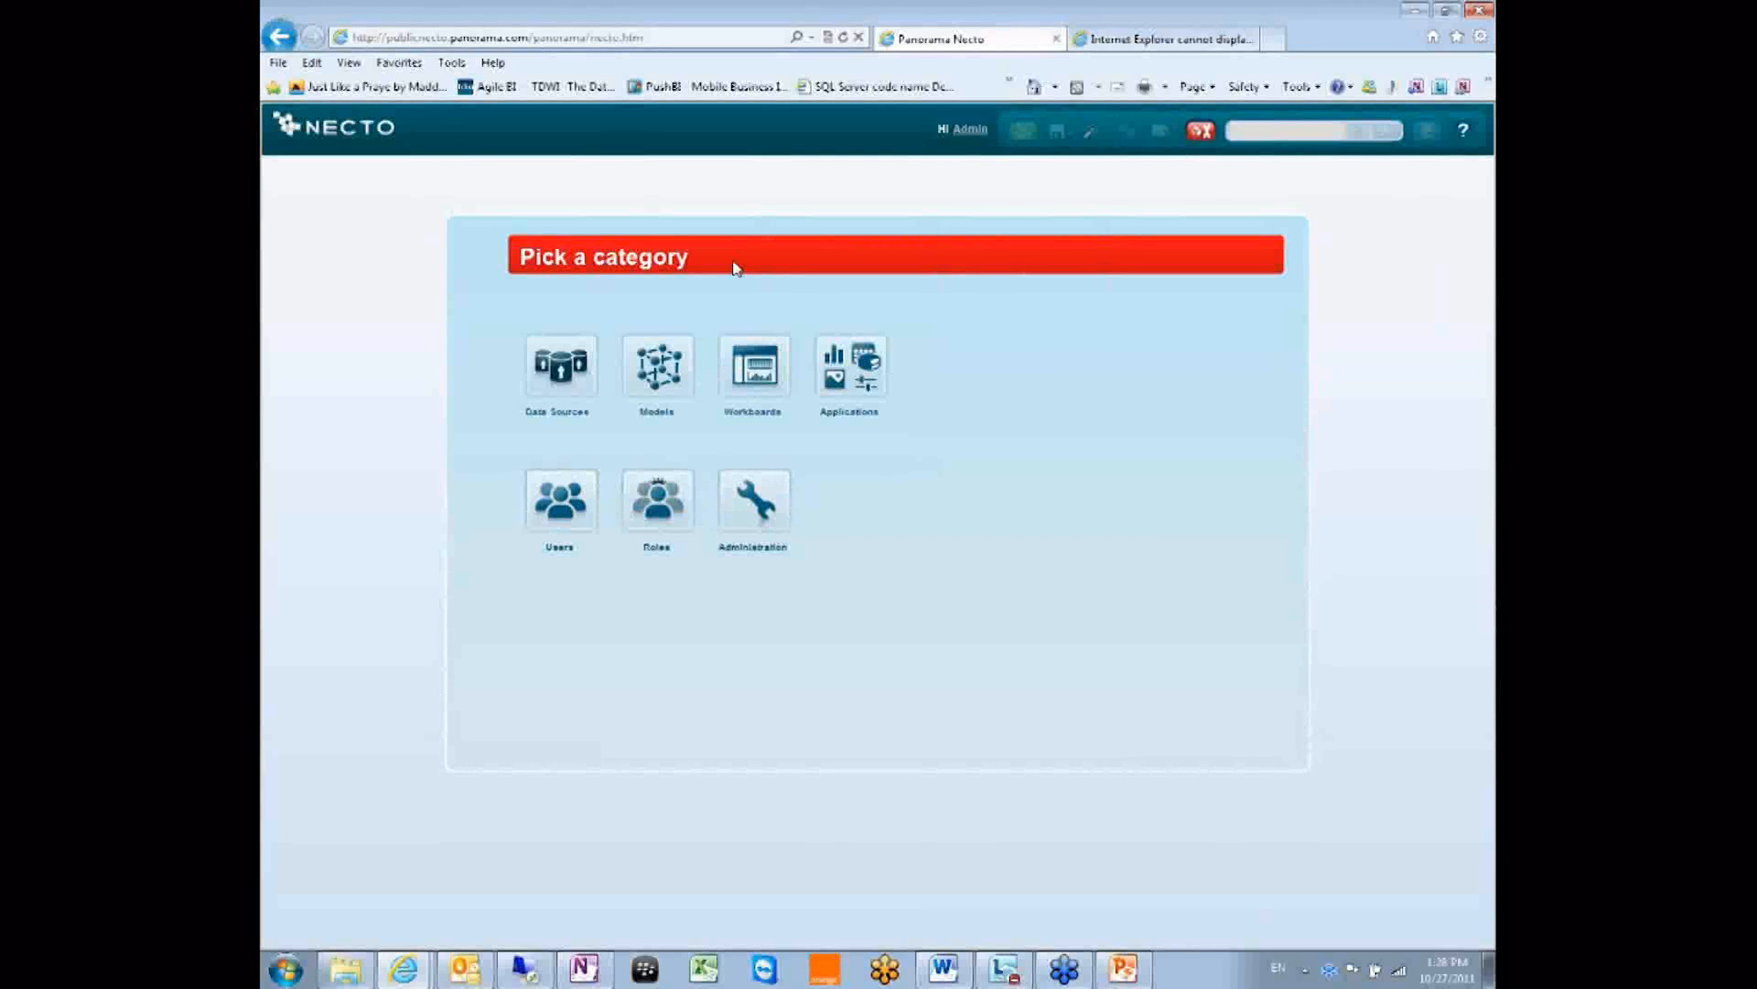
Go to Administration > Import Users and browse for a CSV file to upload.
left_click(740, 497)
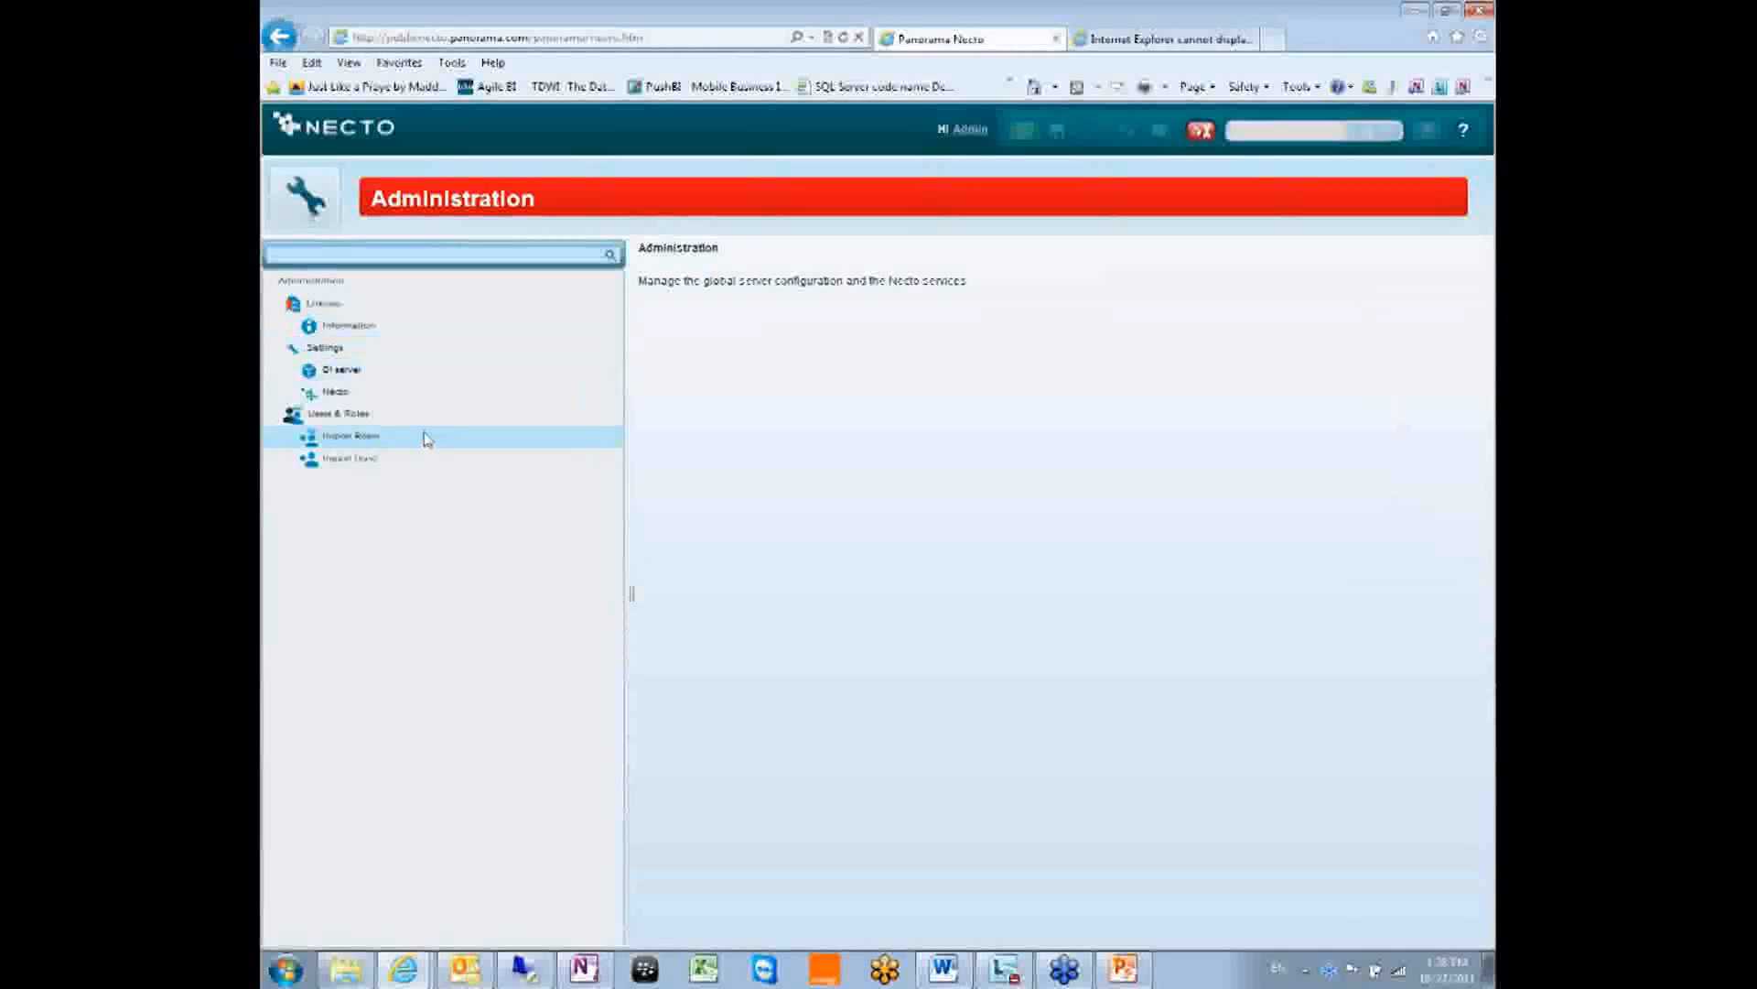
left_click(340, 462)
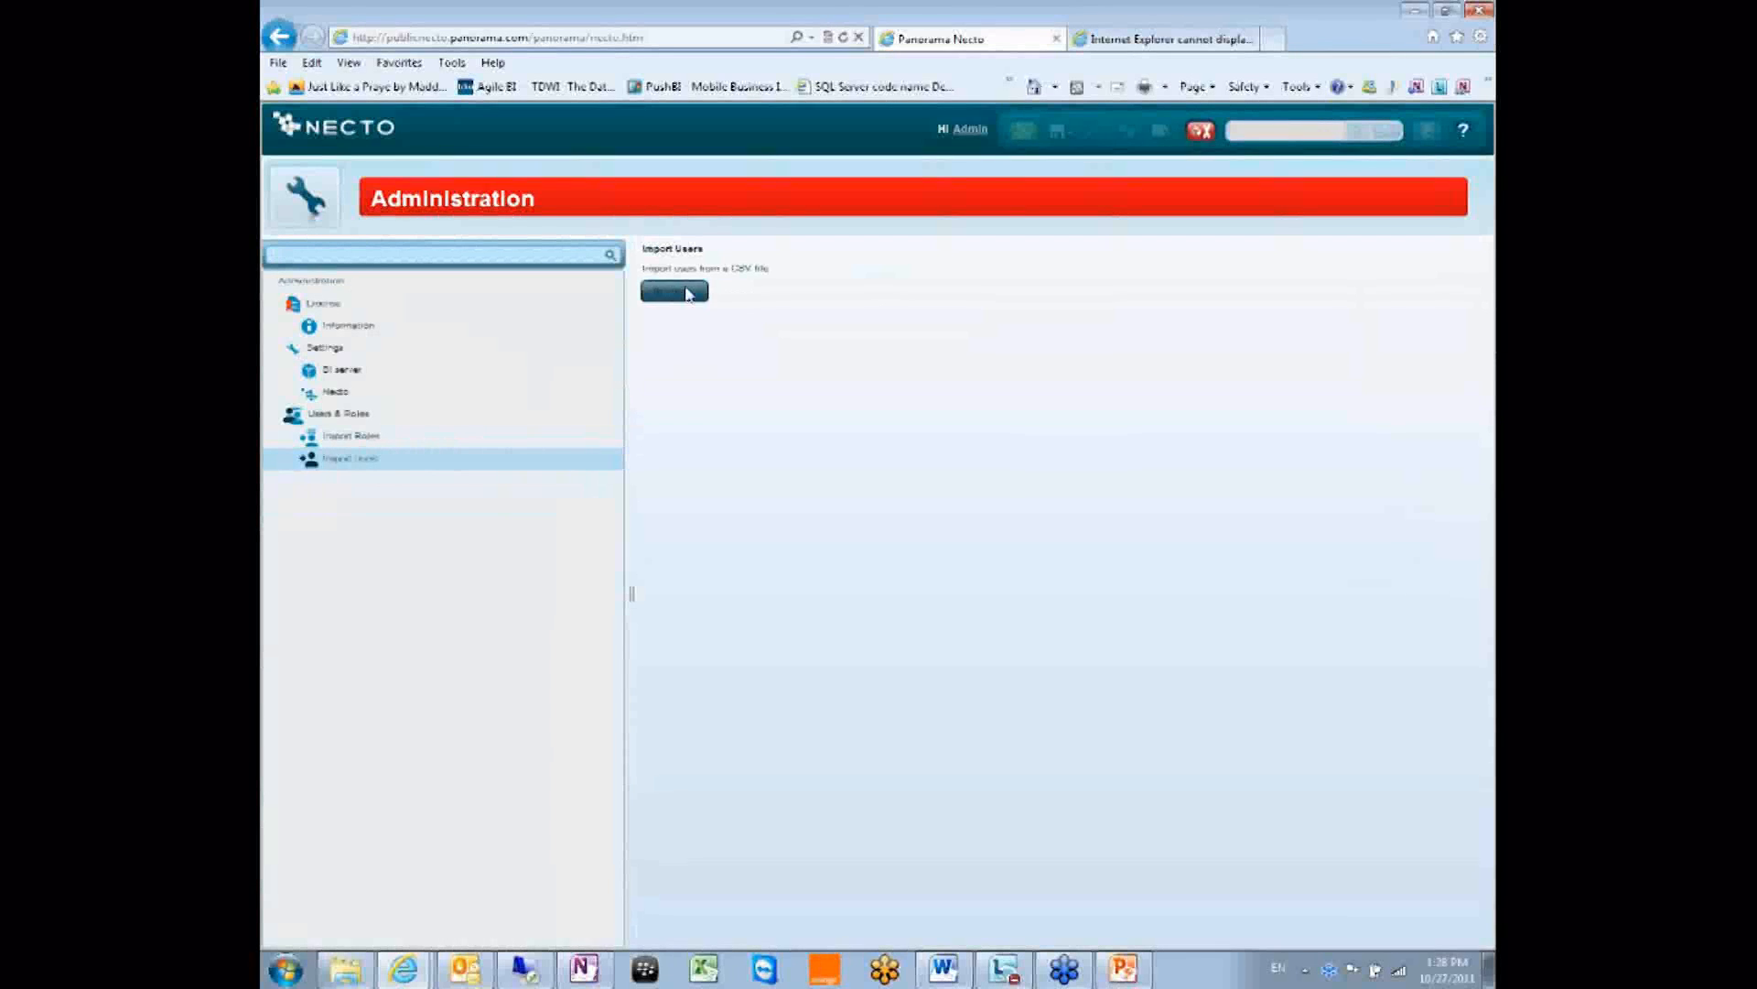
left_click(688, 294)
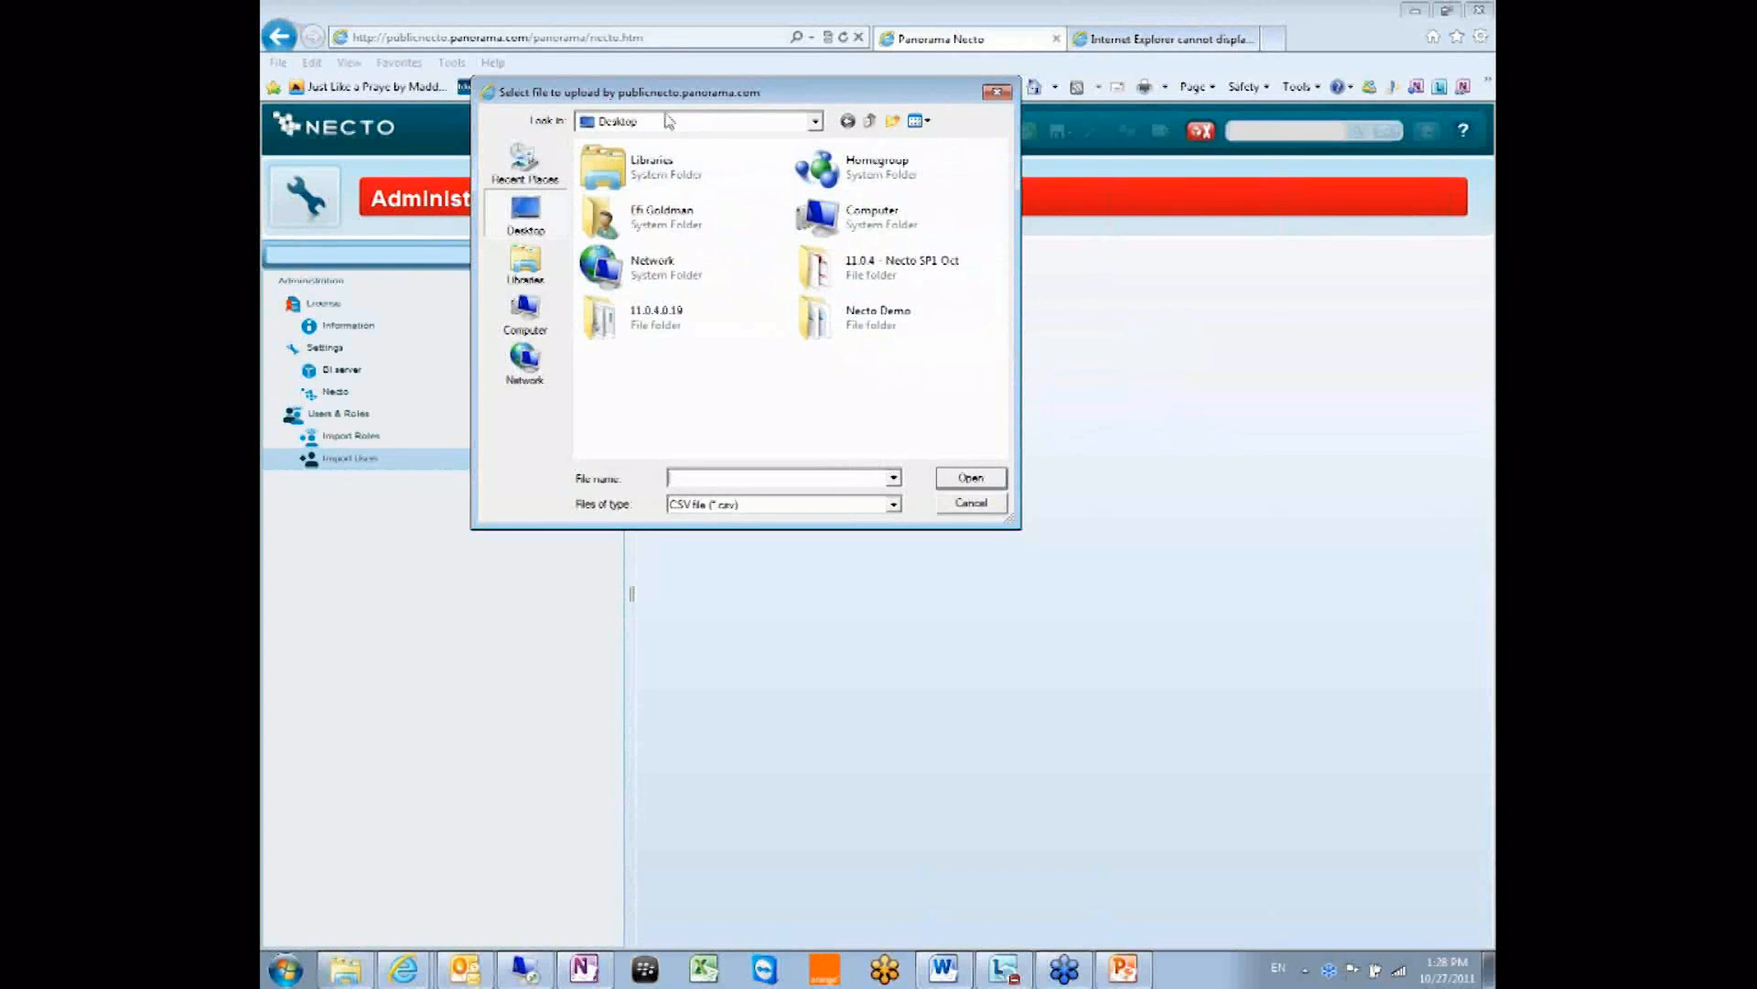
Select UploadUsers1to20.csv in Libraries > Documents > Necto and open it in Notepad for editing.
double_click(652, 163)
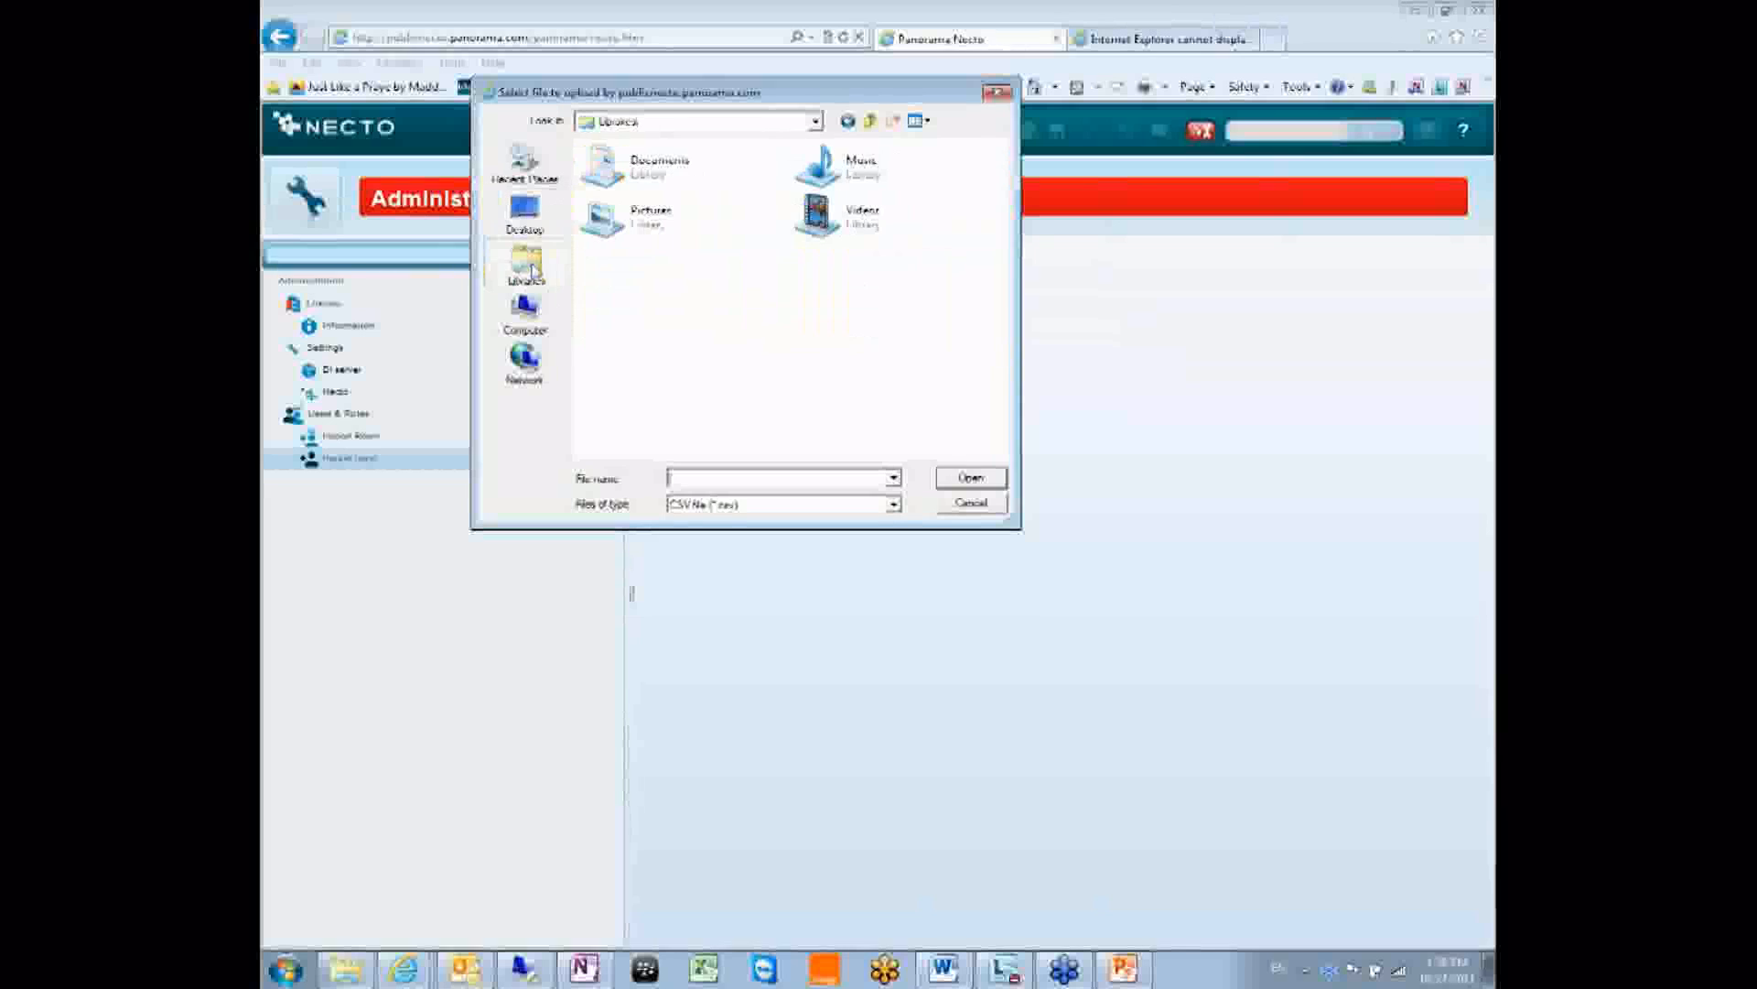
double_click(698, 172)
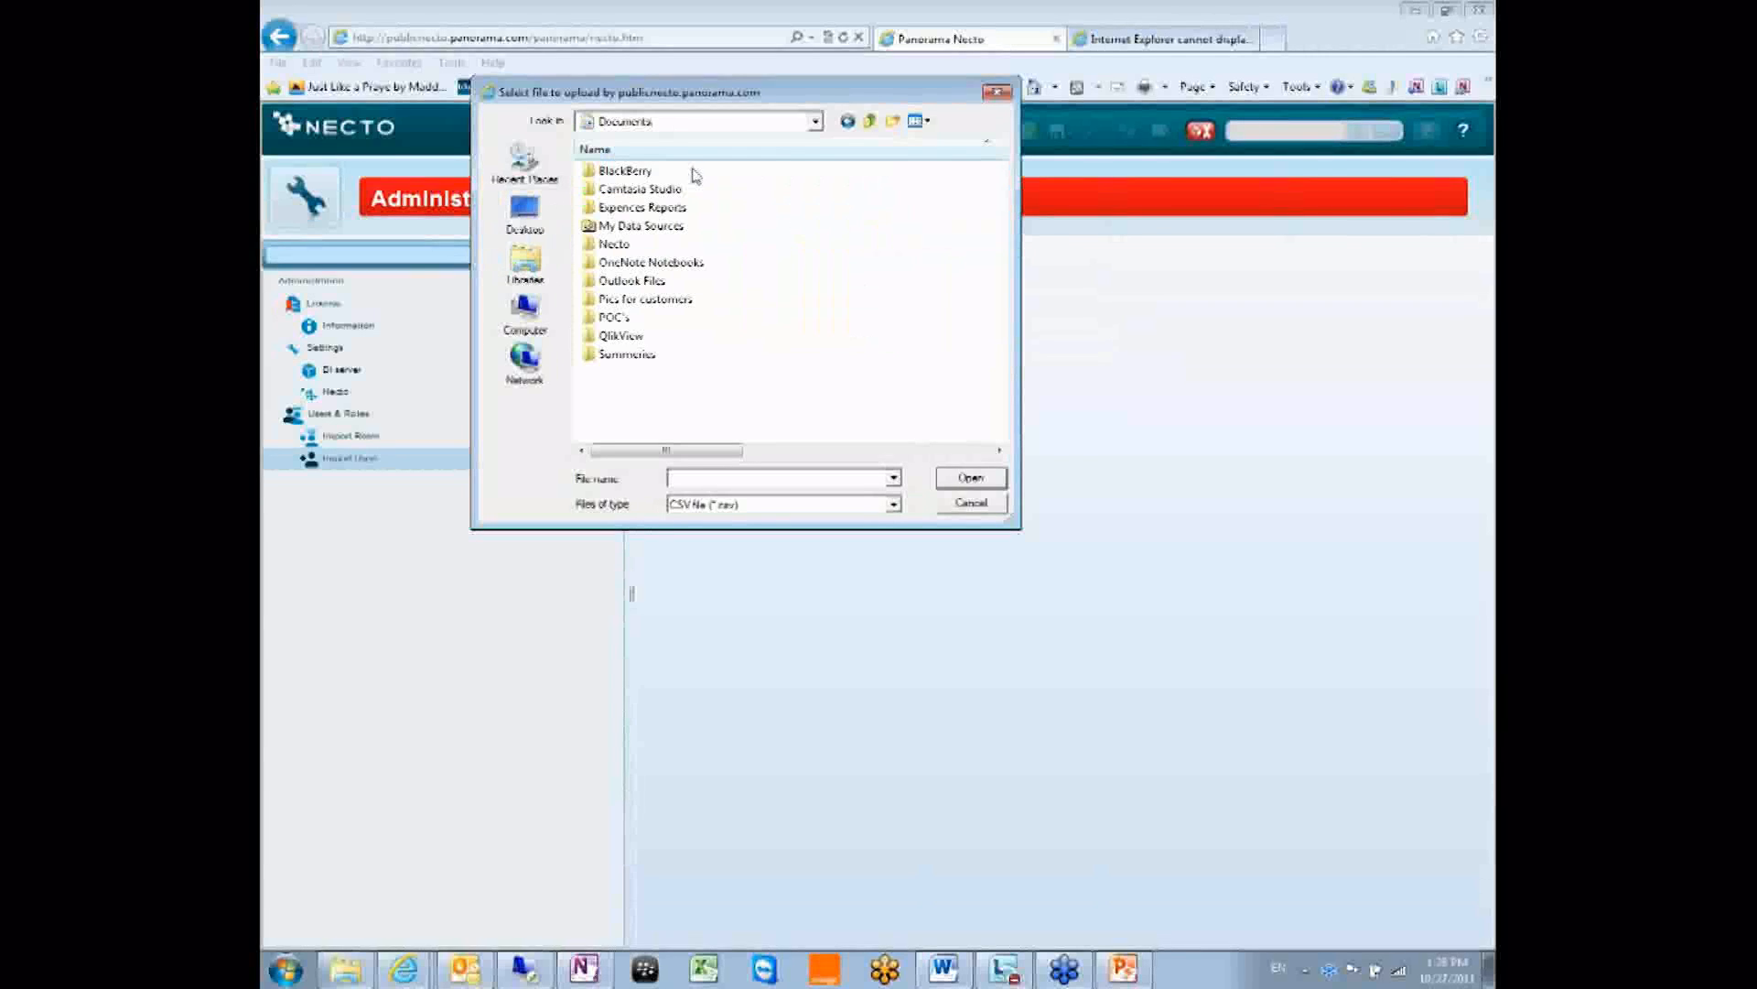
double_click(612, 243)
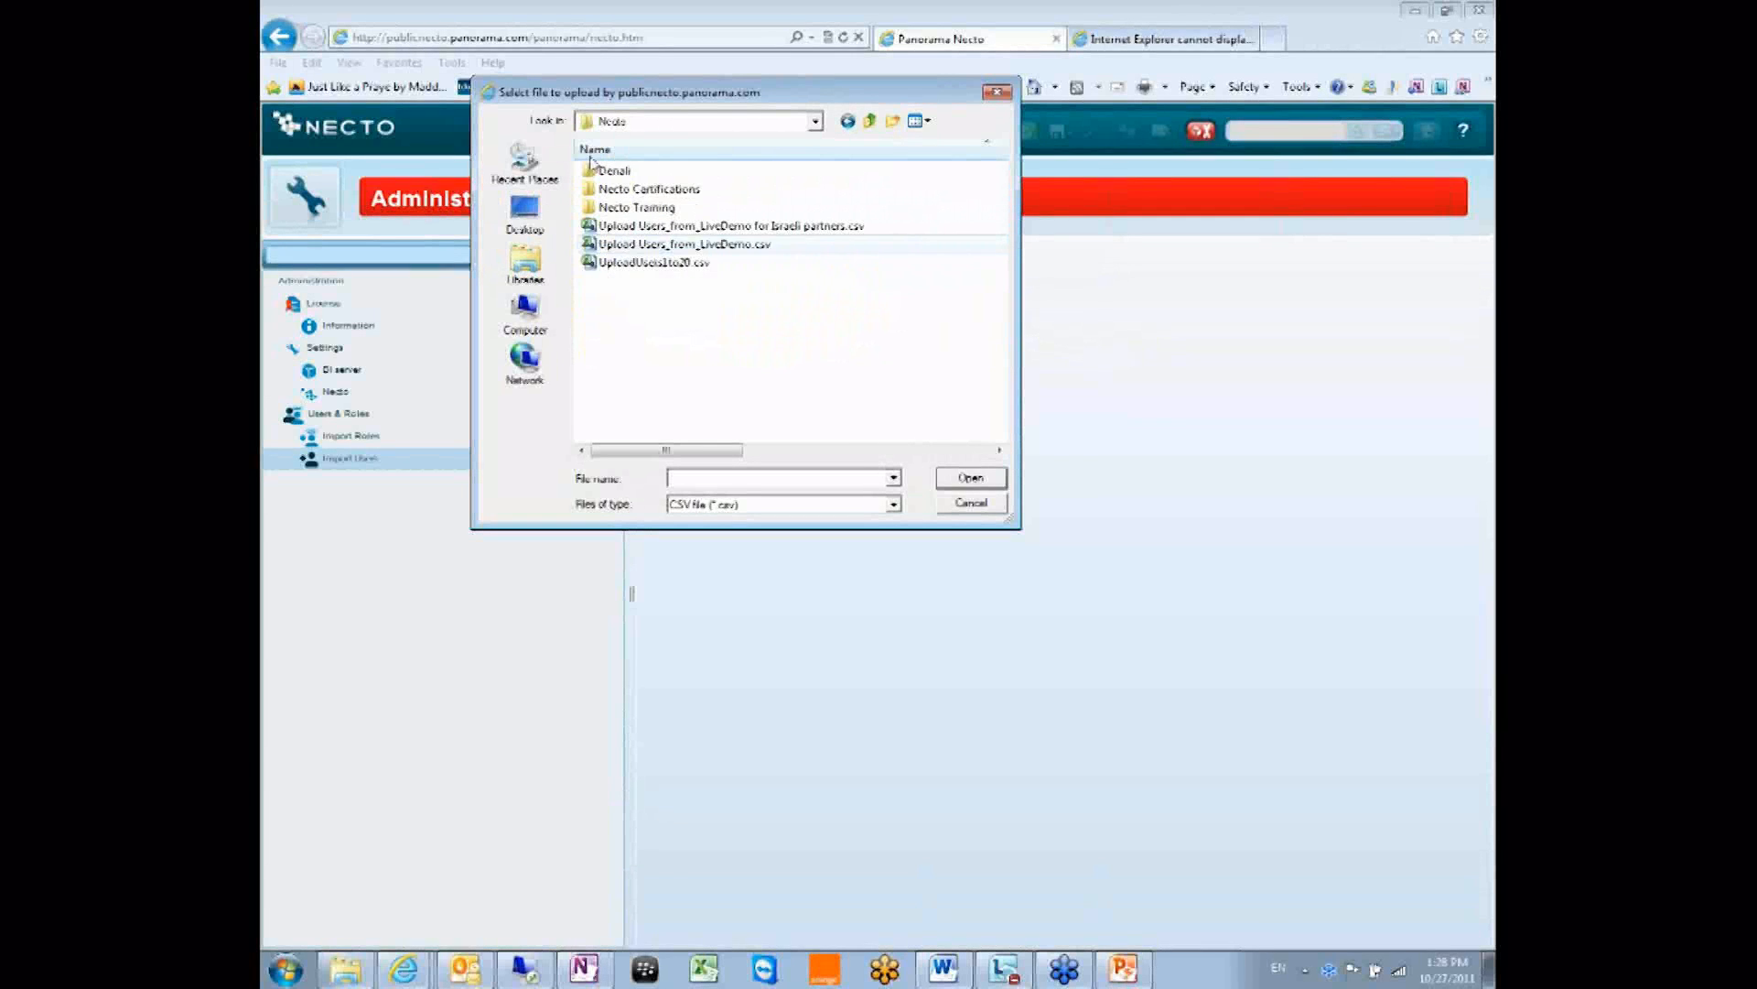
left_click(664, 264)
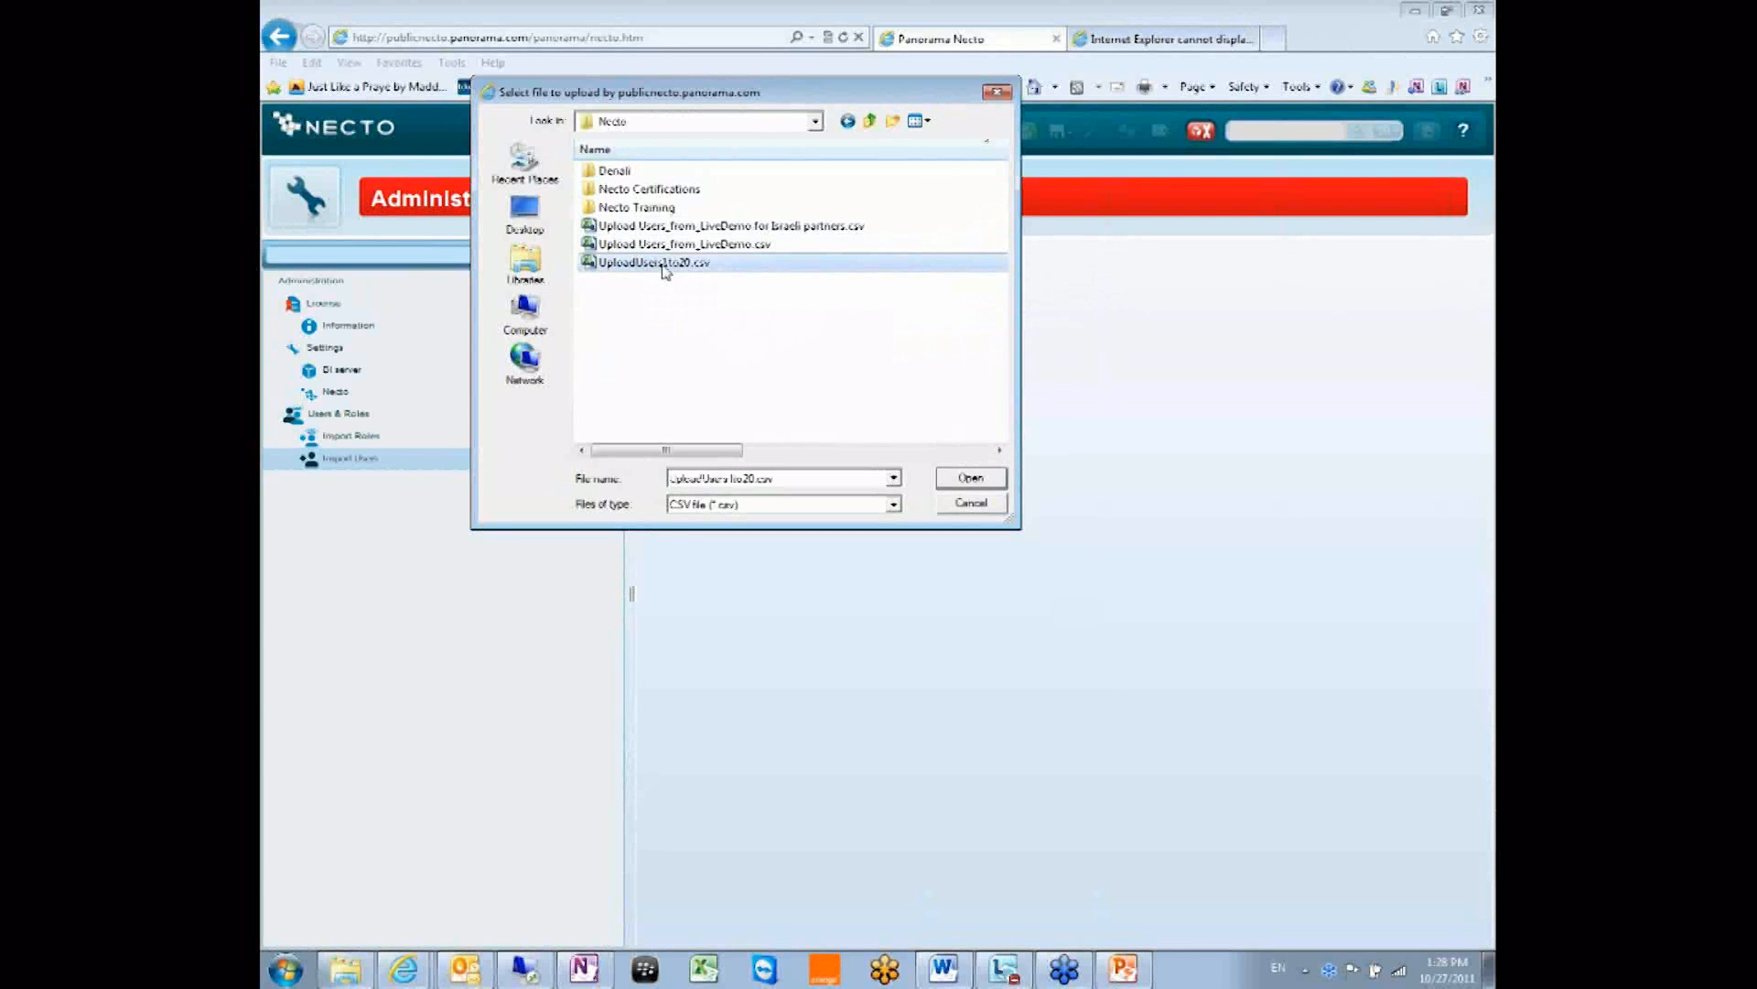
right_click(664, 265)
left_click(744, 354)
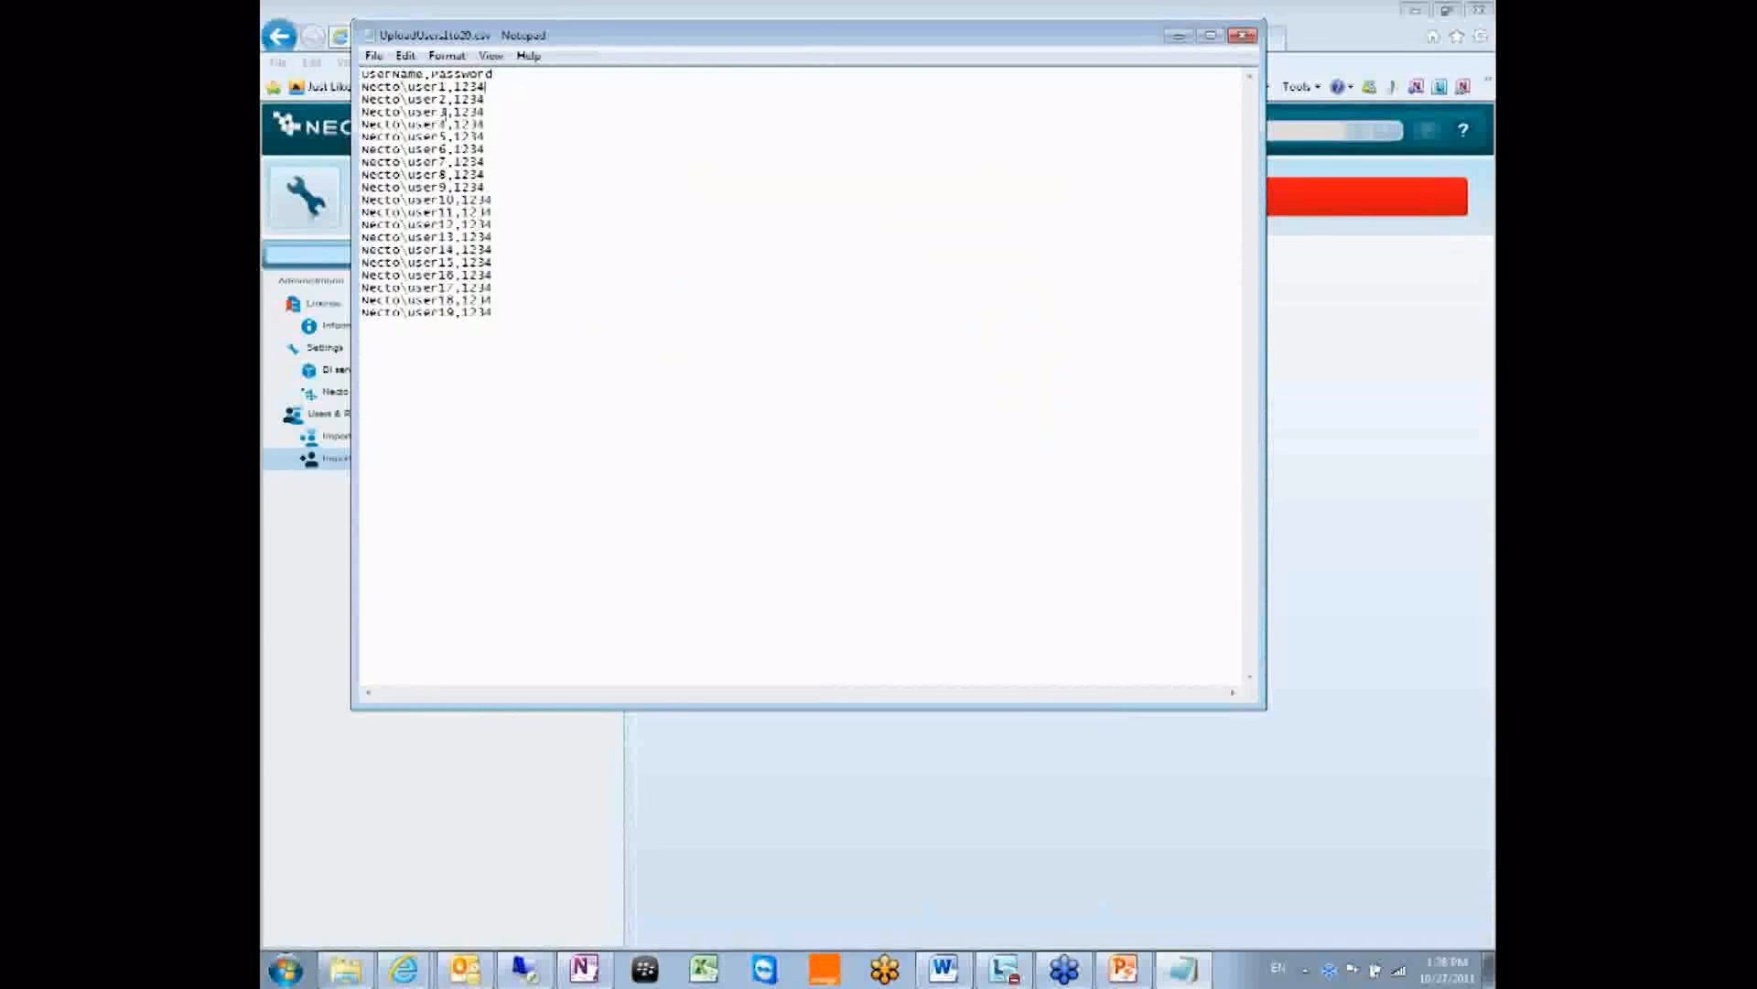
Delete the user4 to user19 lines, leaving the header and user1–user3.
double_click(400, 111)
left_click(457, 101)
left_click_drag(524, 102, 363, 87)
left_click(591, 135)
left_click_drag(497, 312, 355, 137)
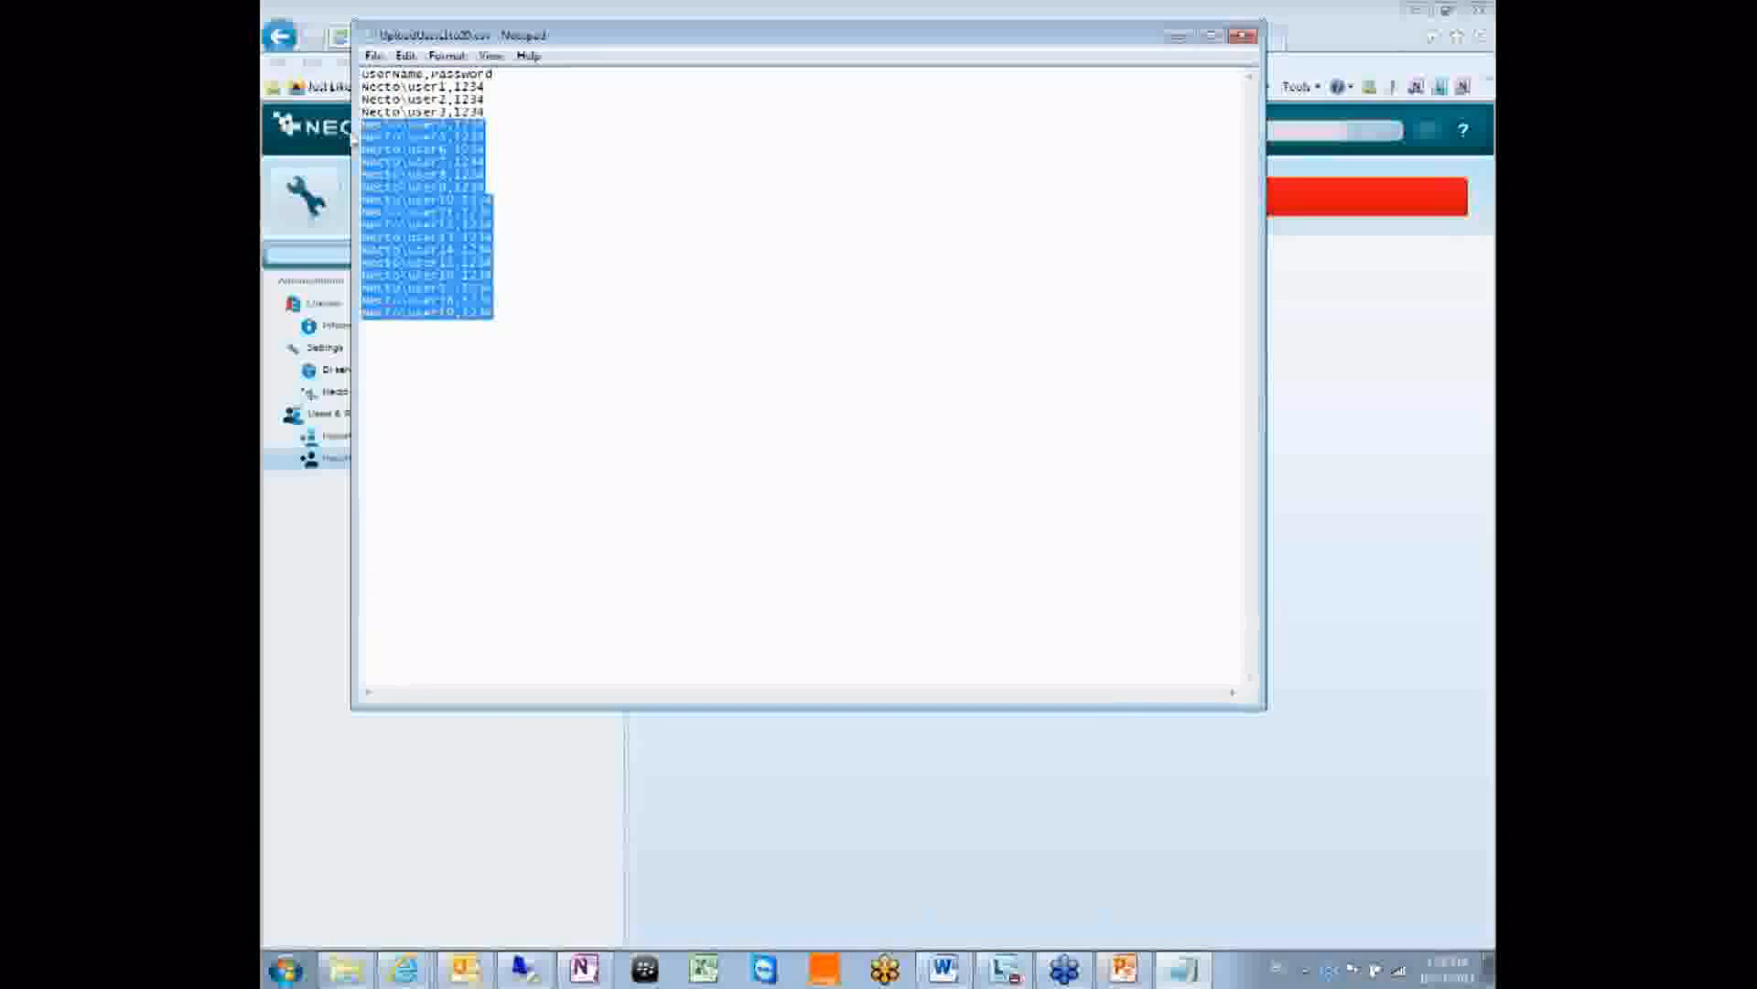
key("Delete")
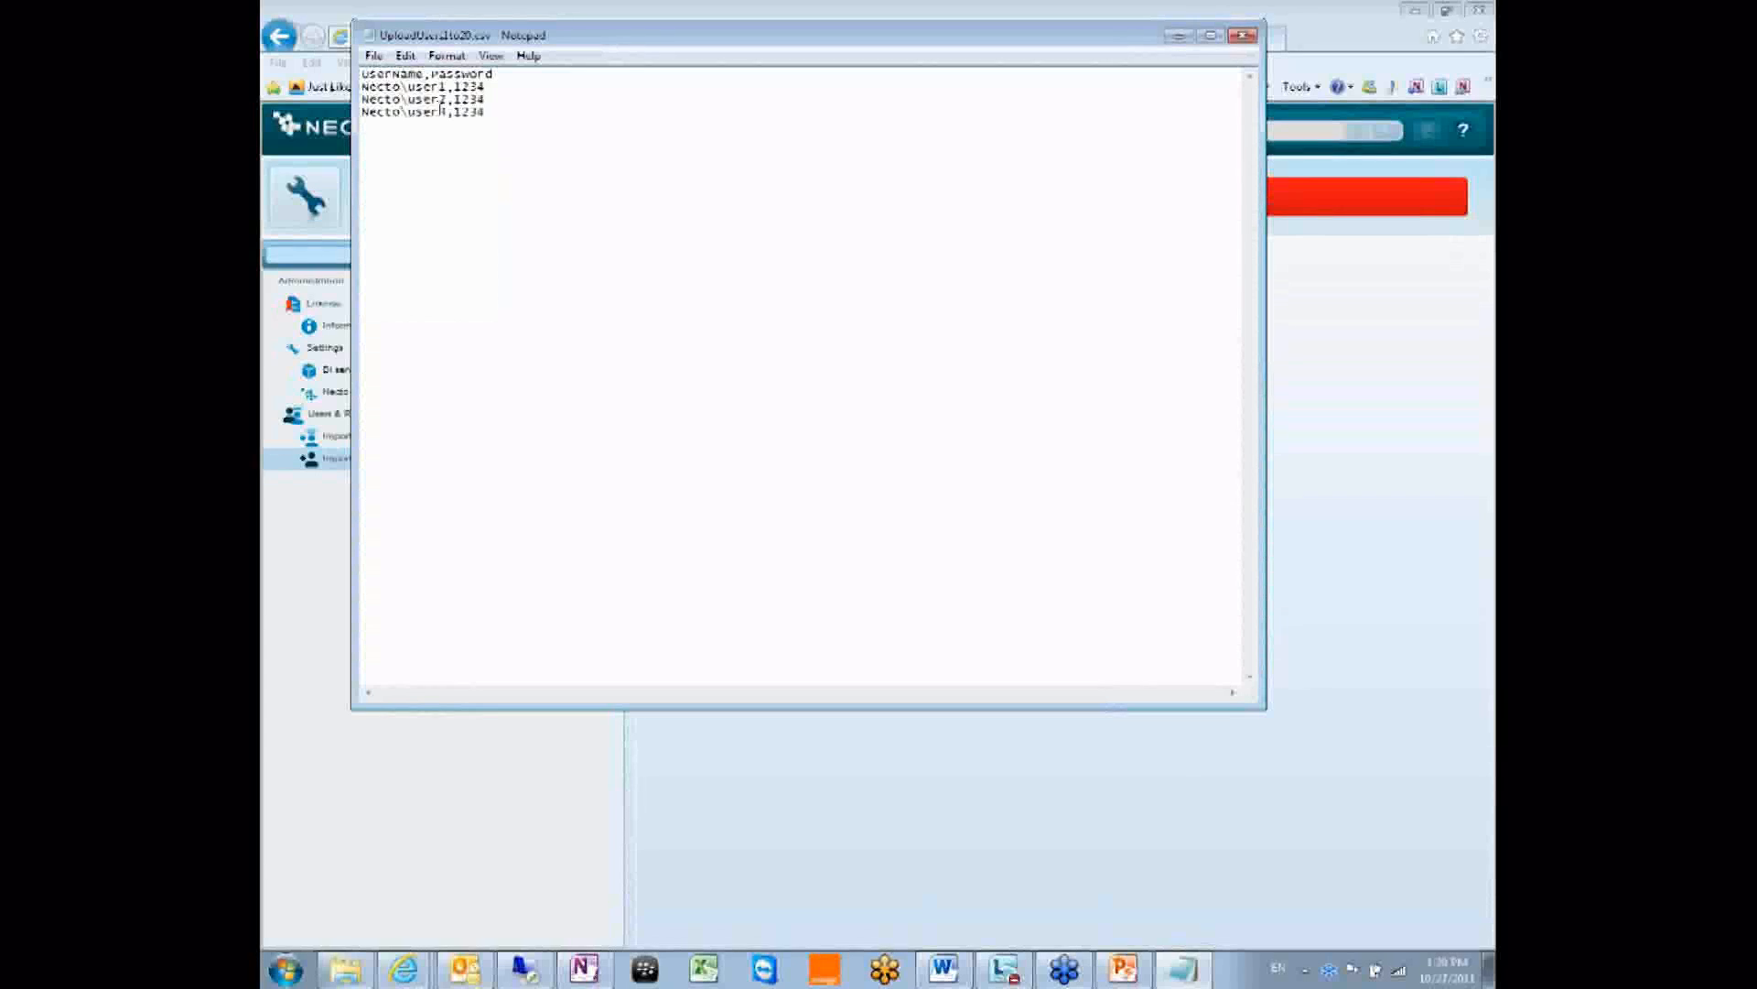
Save the trimmed UploadUsers1to20.csv and close Notepad.
mouse_move(455, 86)
left_mouse_down()
mouse_move(489, 77)
mouse_move(448, 102)
left_mouse_up()
left_click(489, 86)
left_click(507, 130)
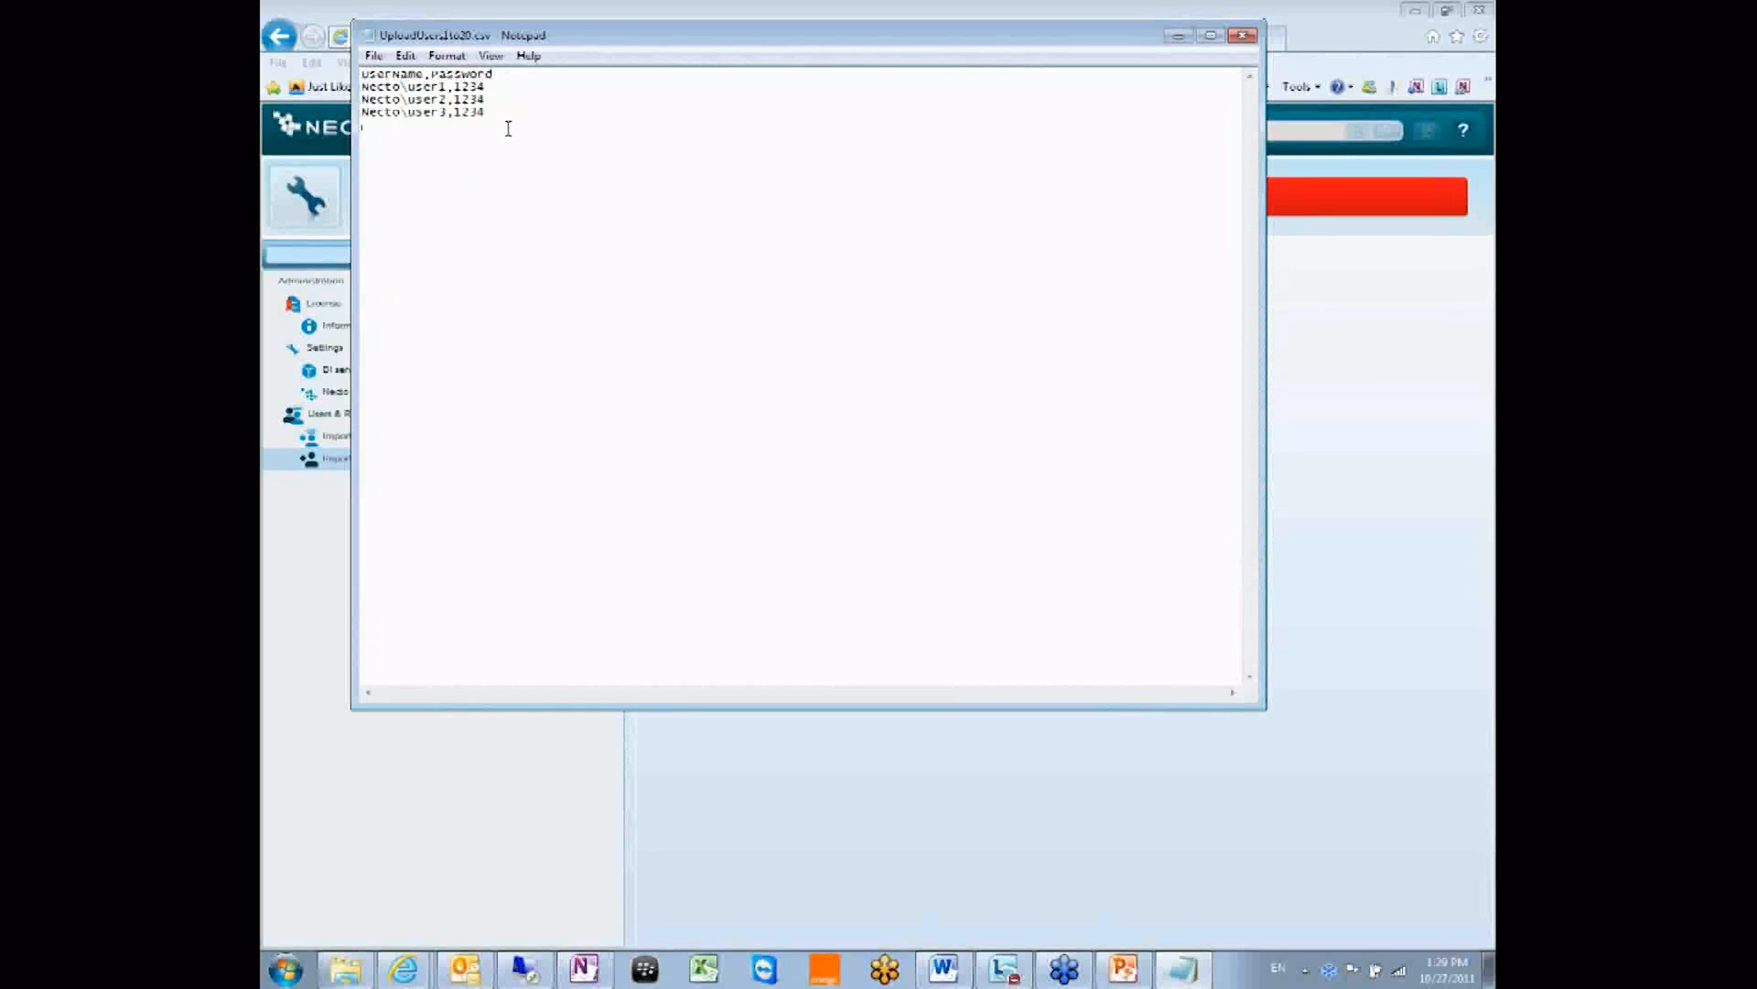
left_click(375, 56)
left_click(619, 137)
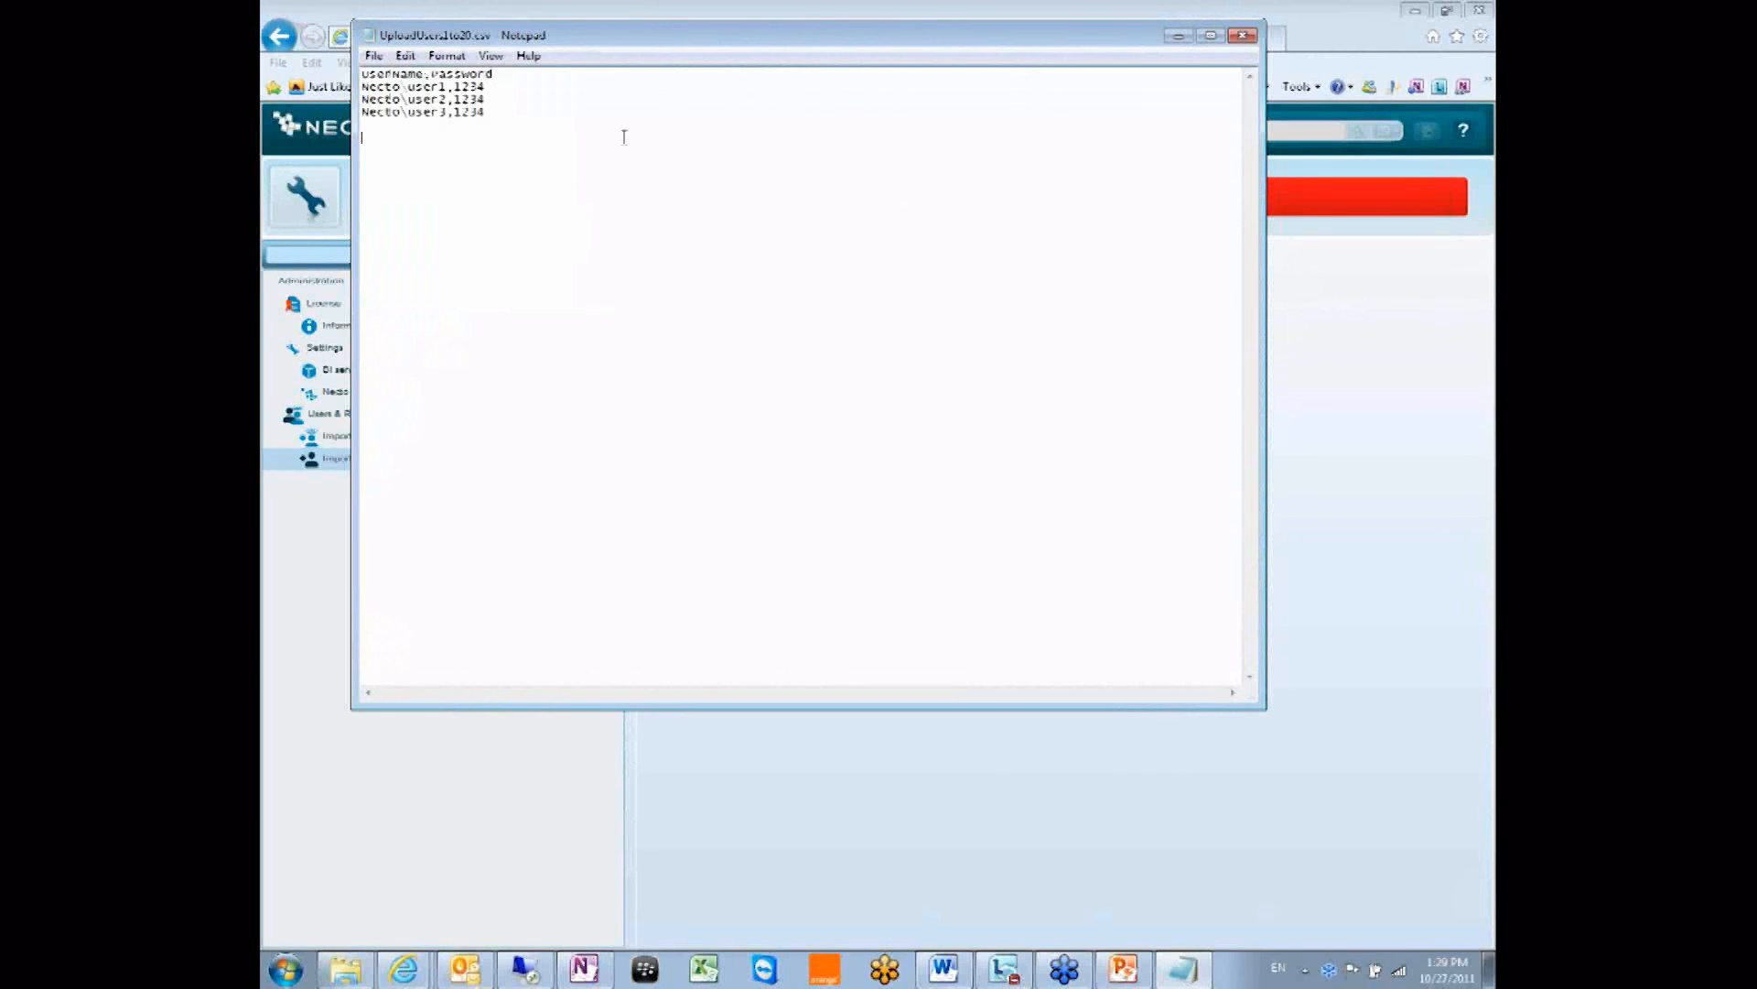
left_click(374, 56)
left_click(416, 119)
left_click(1242, 35)
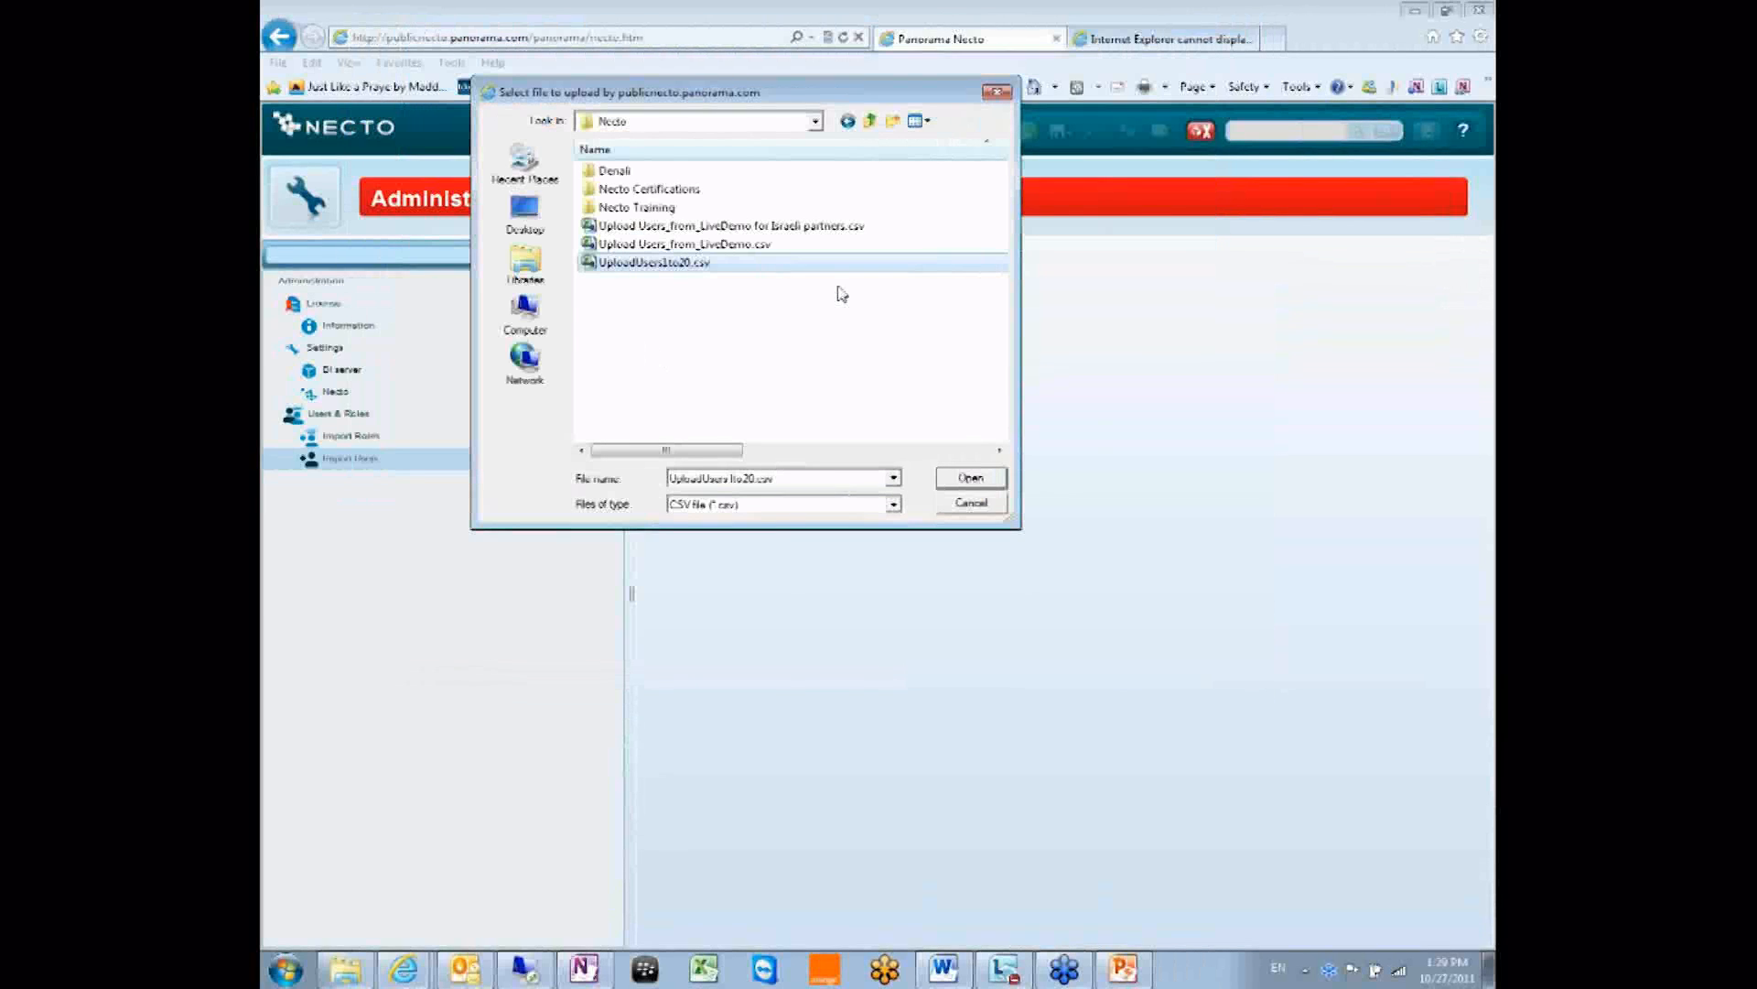
Import the edited UploadUsers1to20.csv, acknowledge completion, and show the Users administration page.
left_click(971, 478)
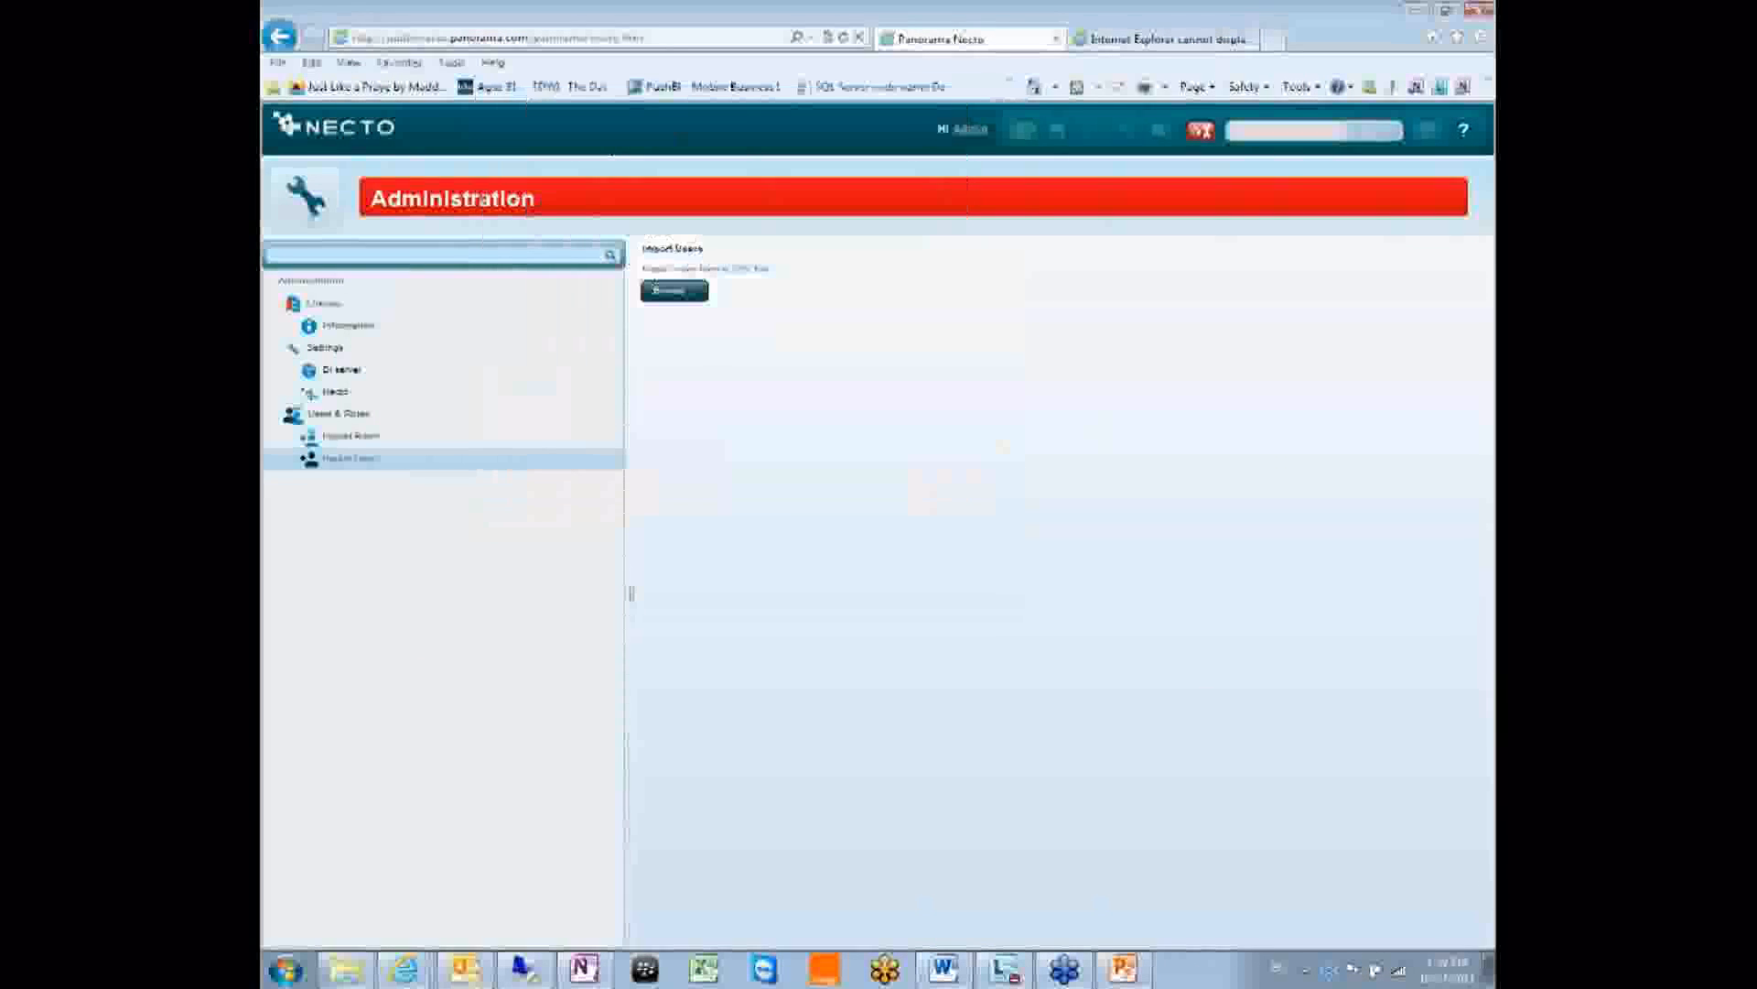
left_click(877, 556)
left_click(298, 202)
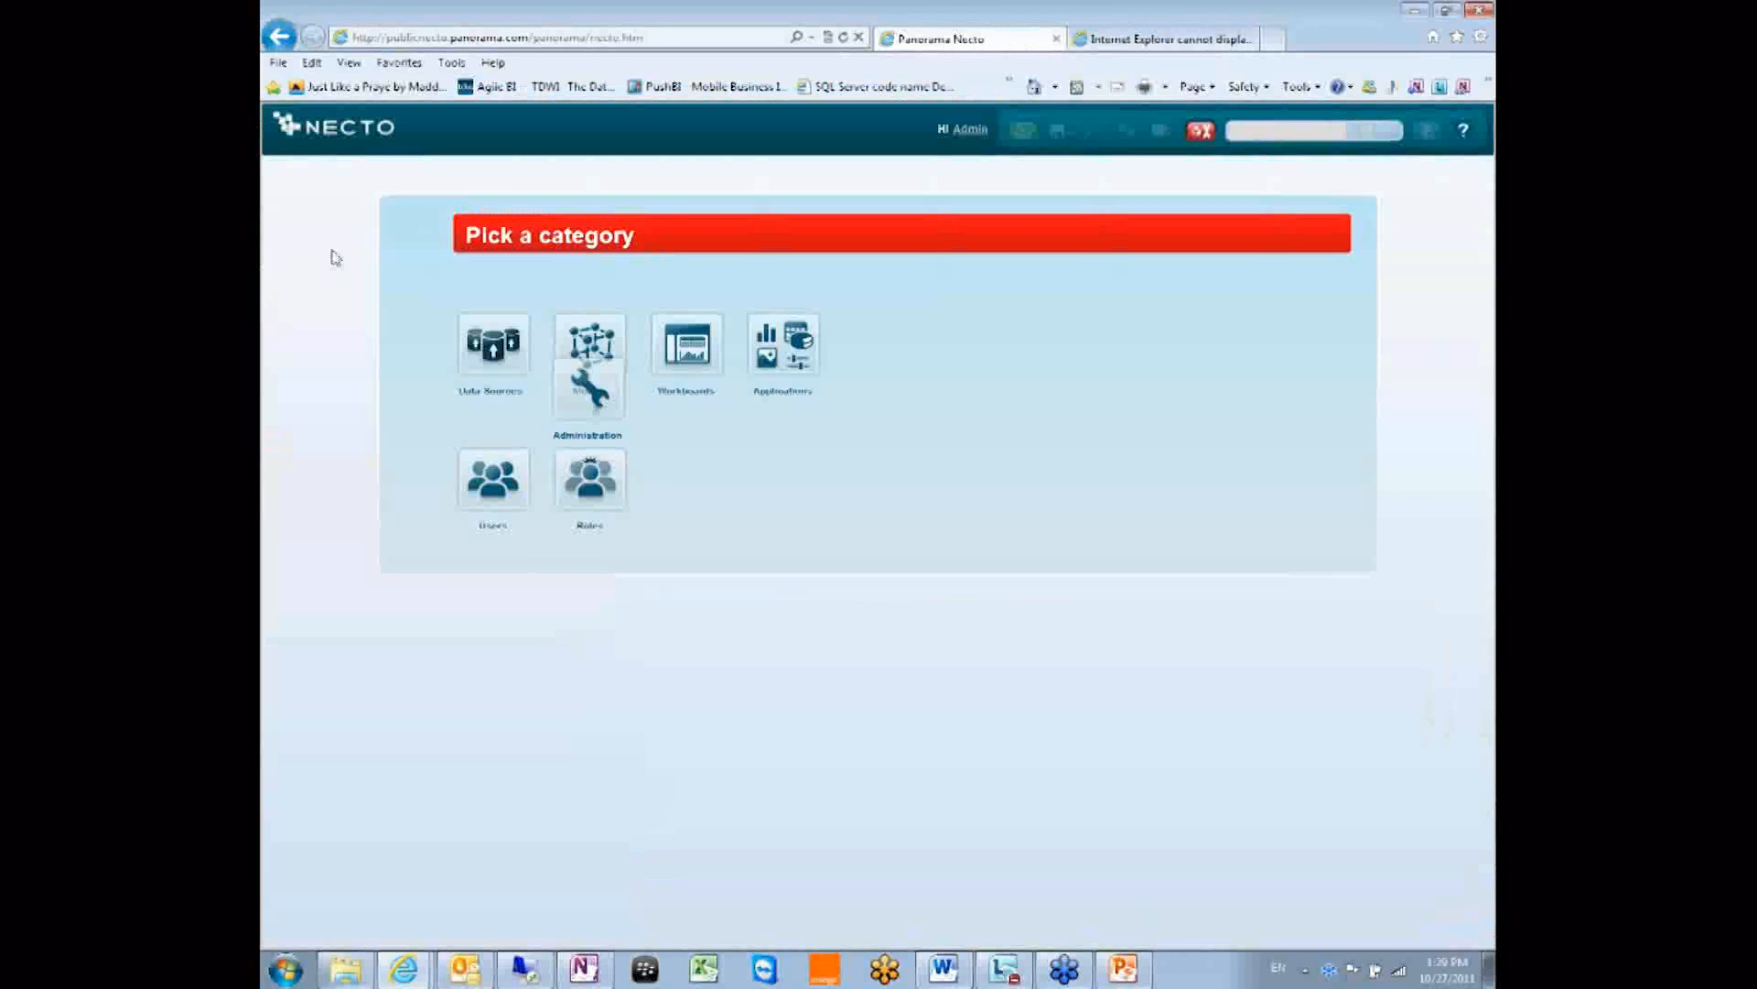
left_click(580, 475)
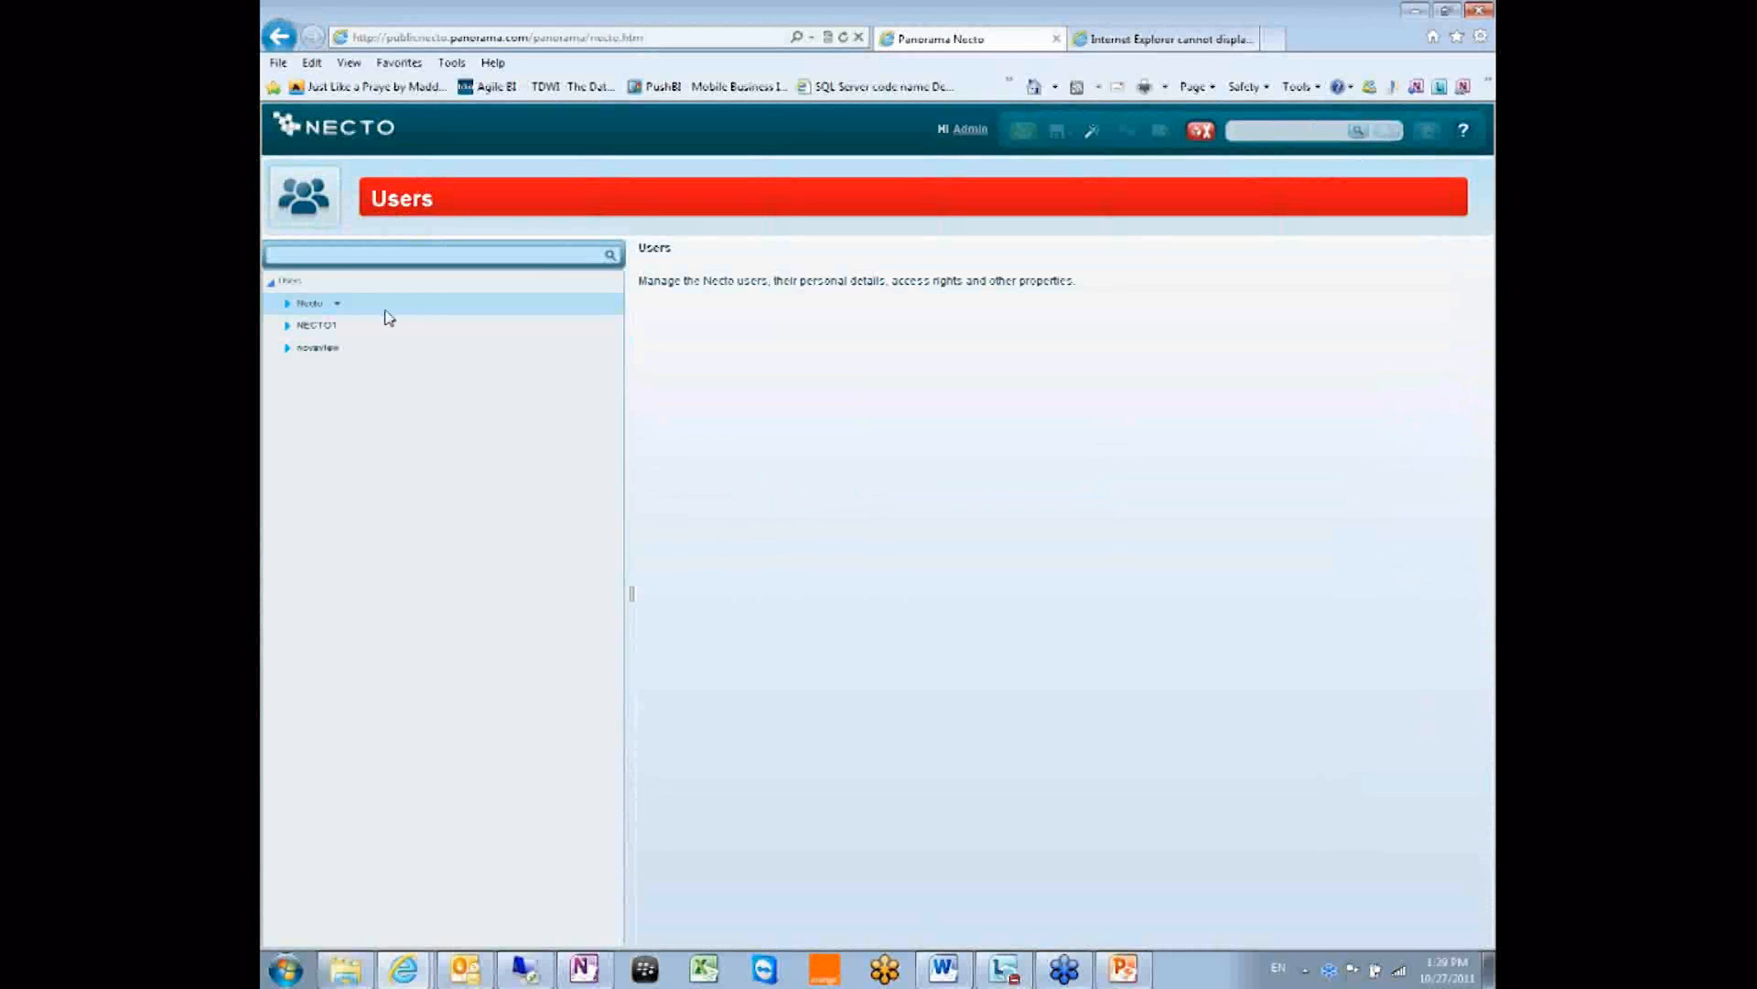
Expand the Necto group to see imported user1–user3, then switch to the OneNote window.
double_click(308, 306)
scroll(451, 561, "down", 10)
scroll(448, 585, "down", 10)
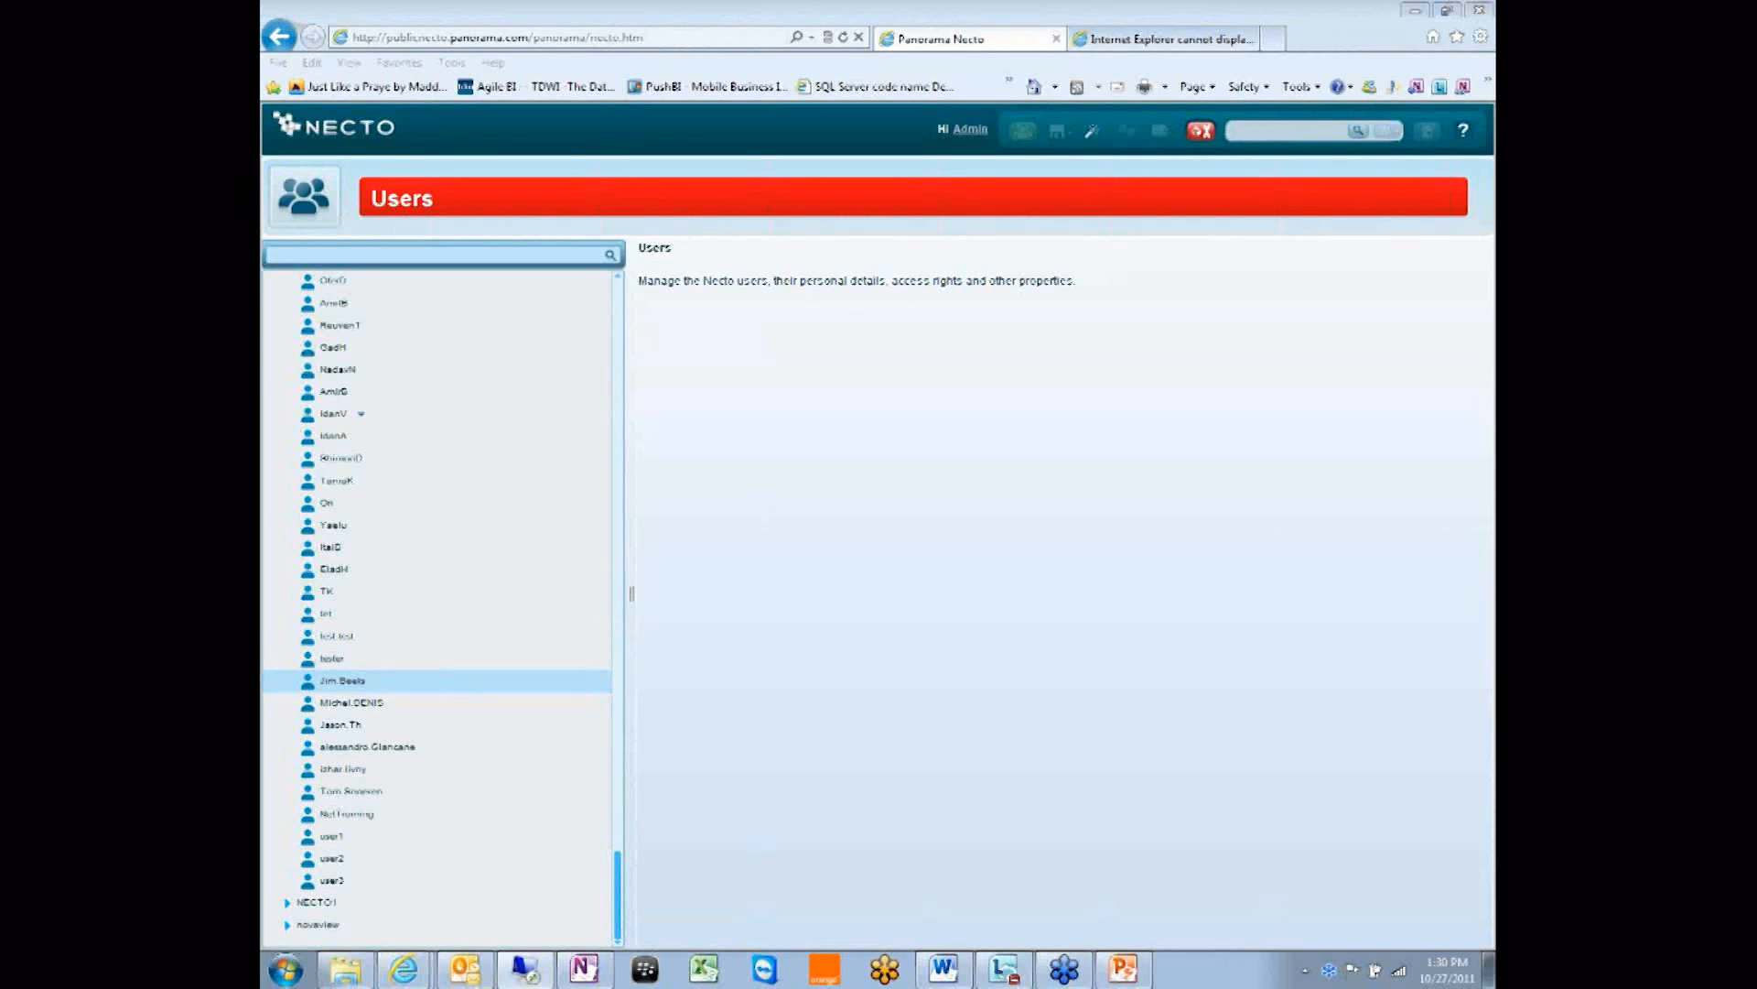
left_click(1208, 13)
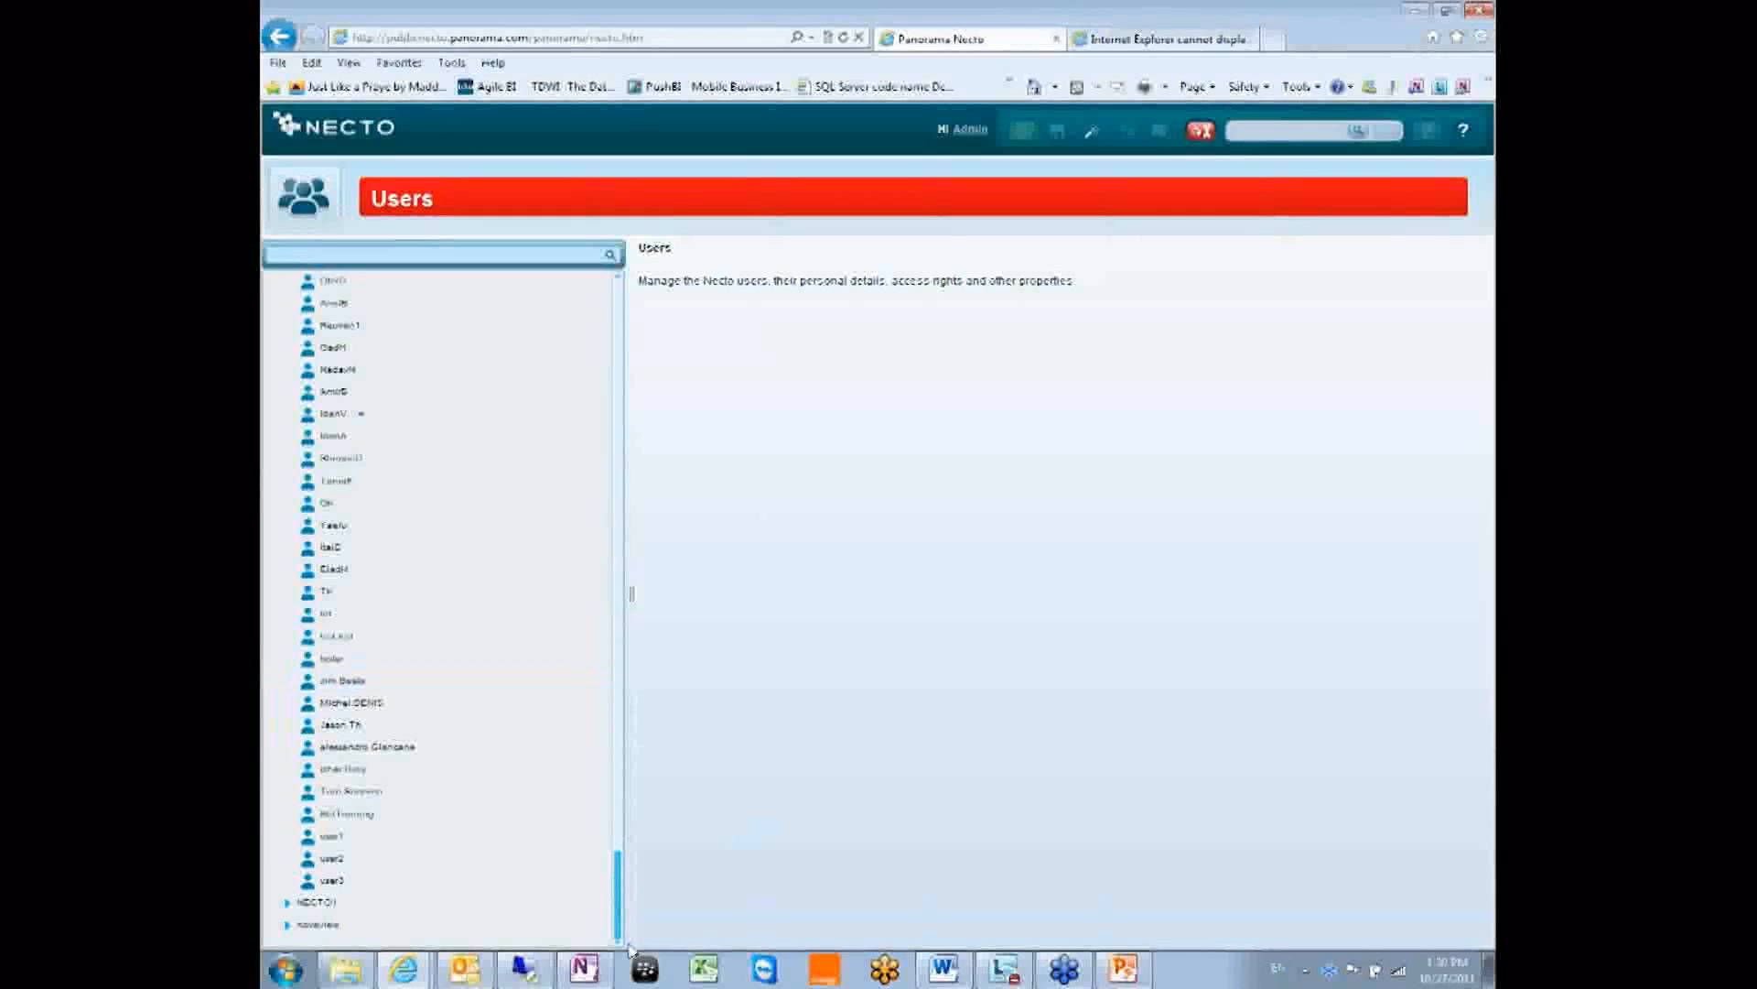
left_click(586, 968)
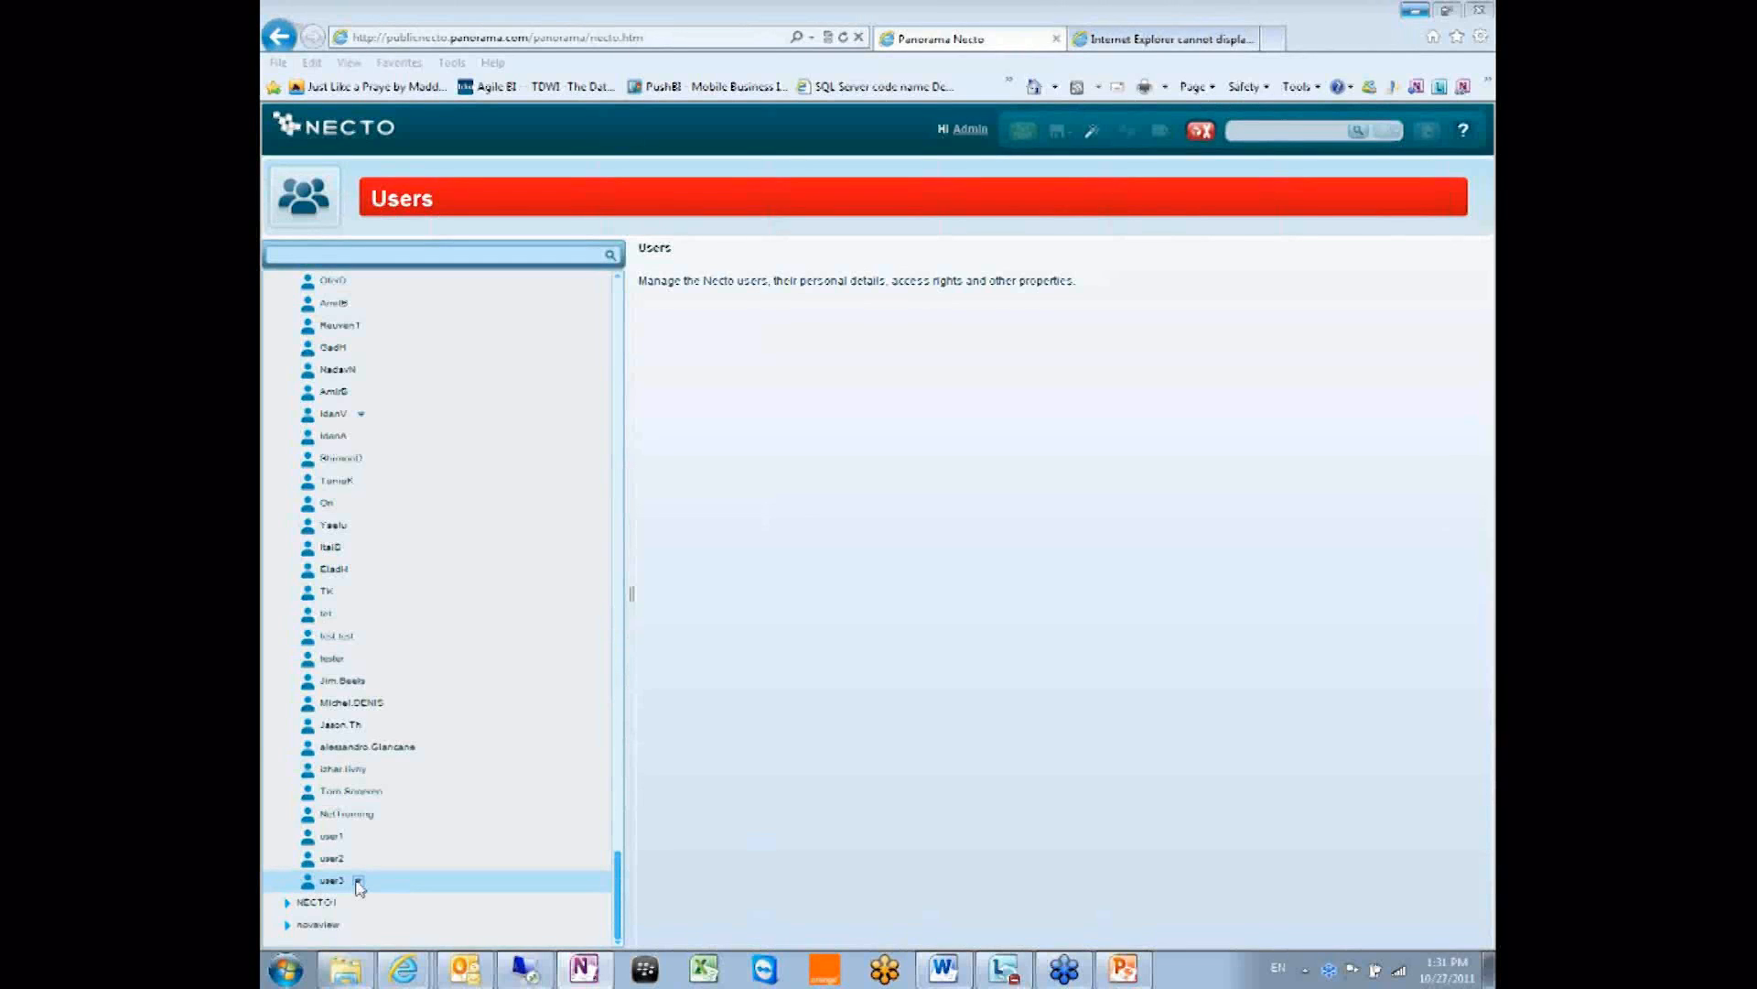
Return to Administration and open the BI server's Server Properties.
left_click(306, 198)
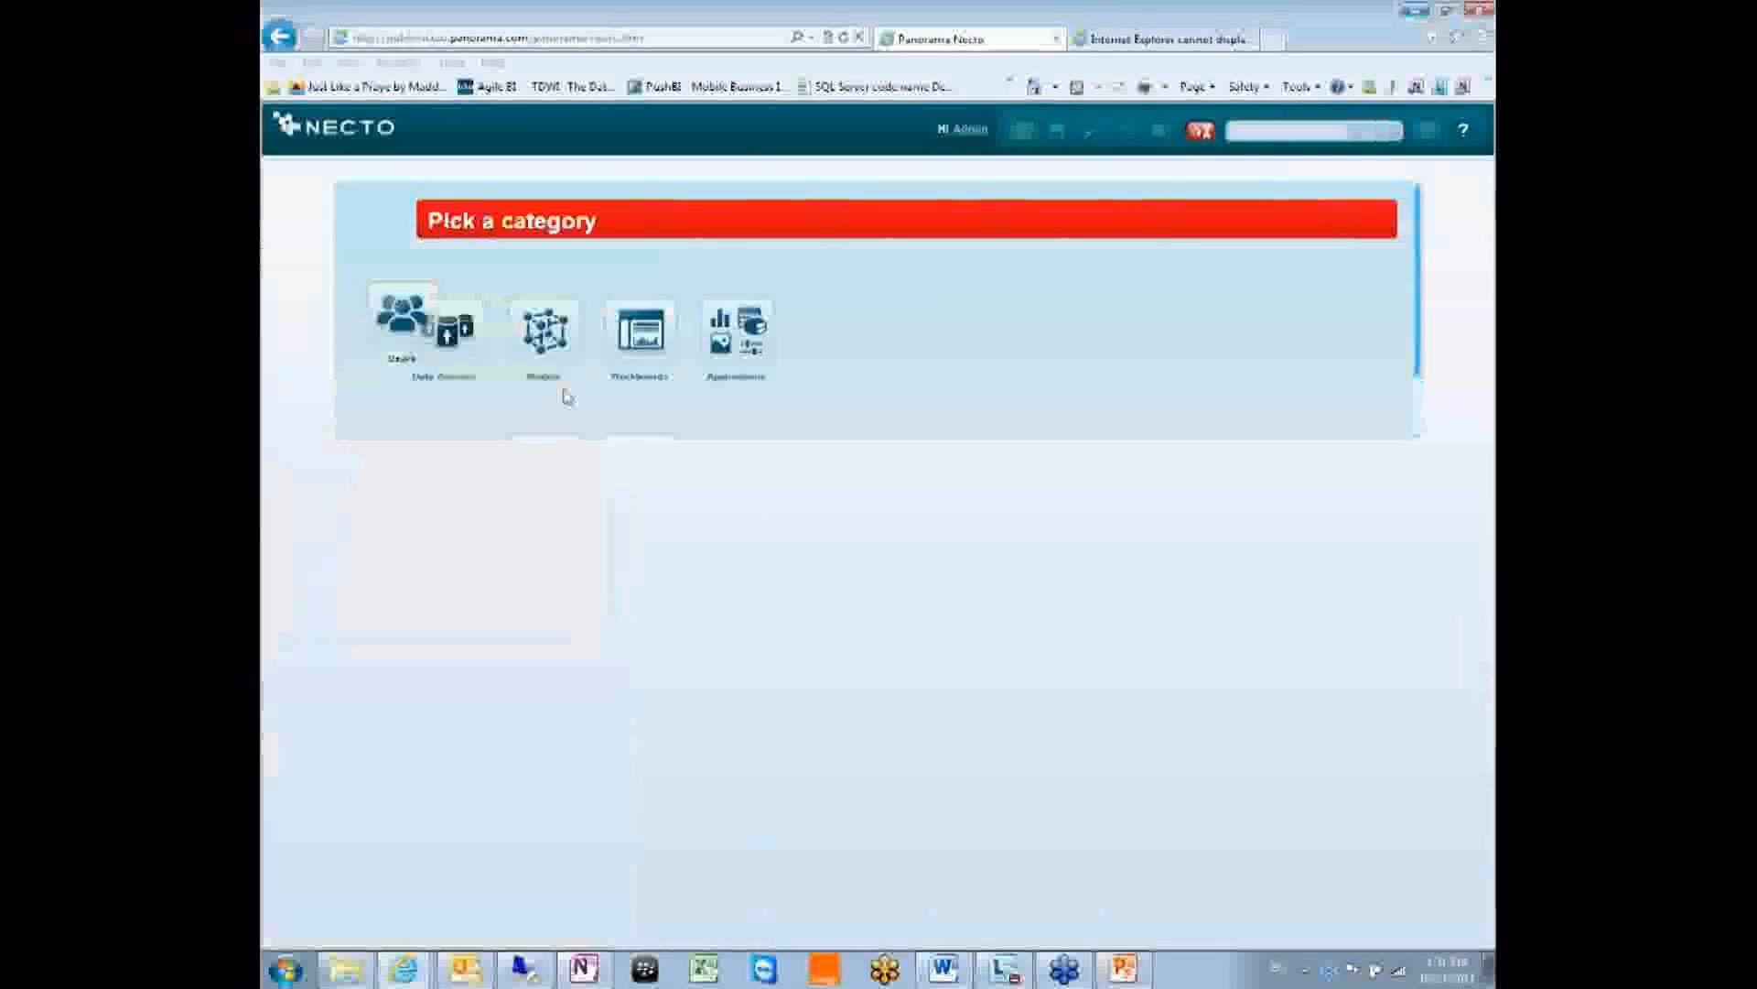
left_click(756, 503)
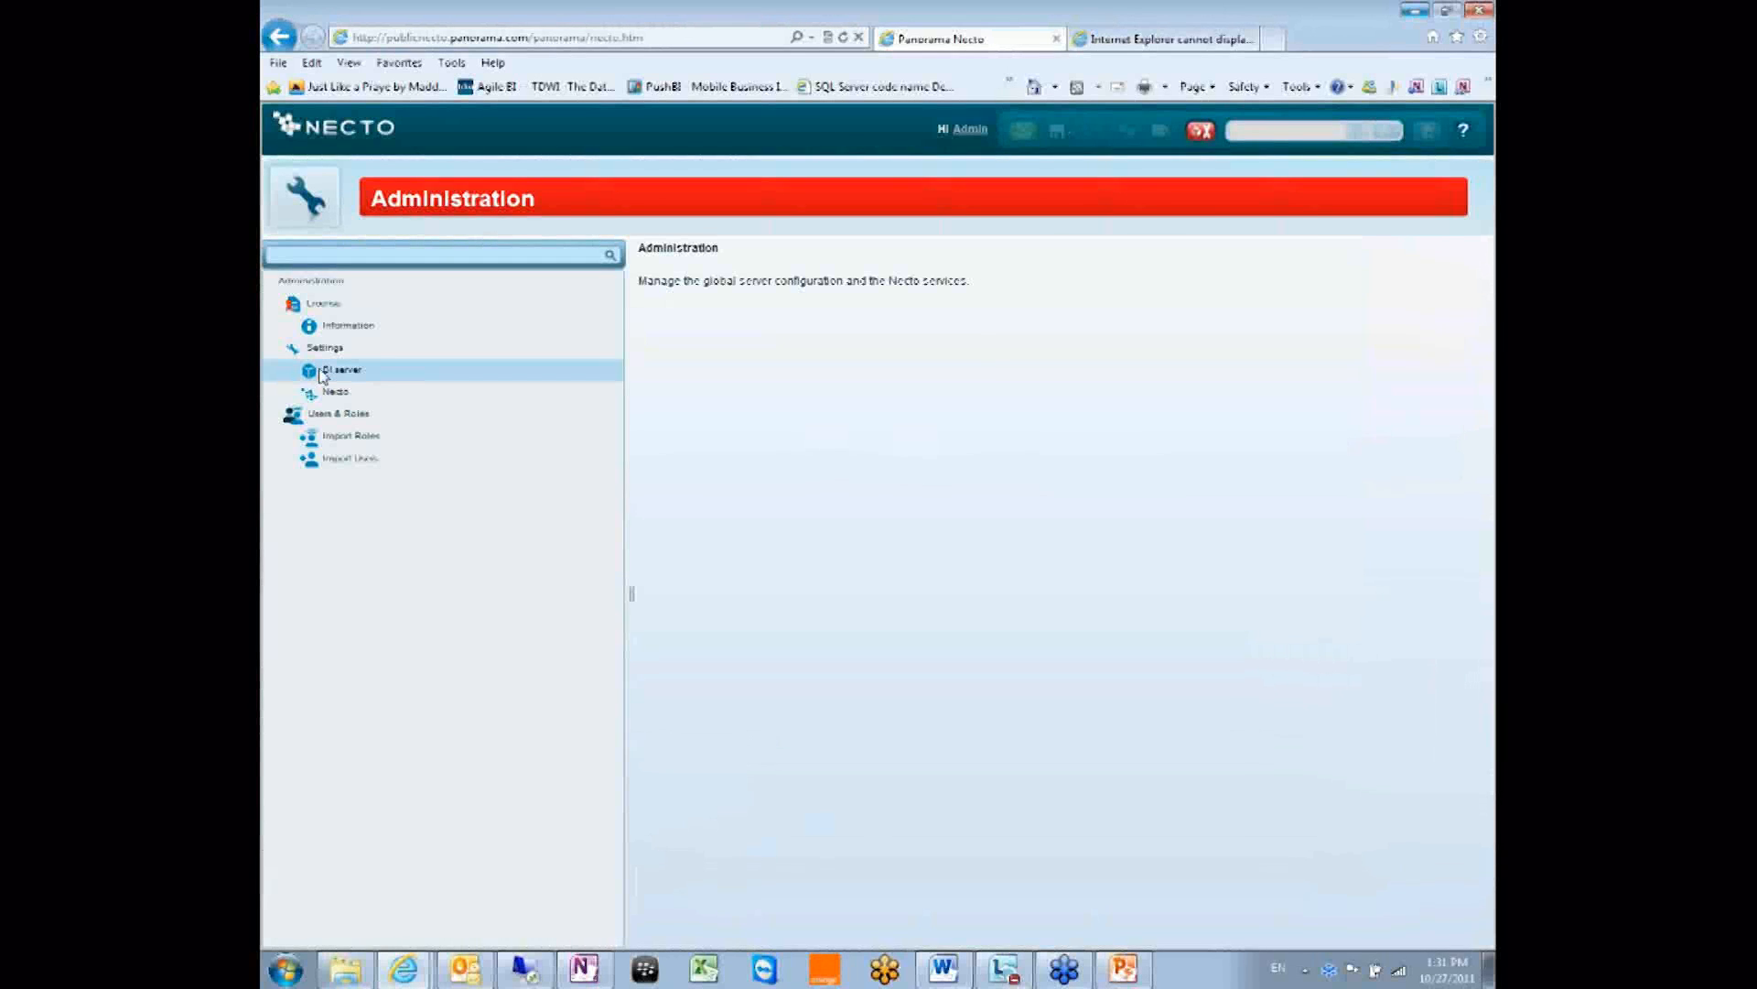
left_click(351, 370)
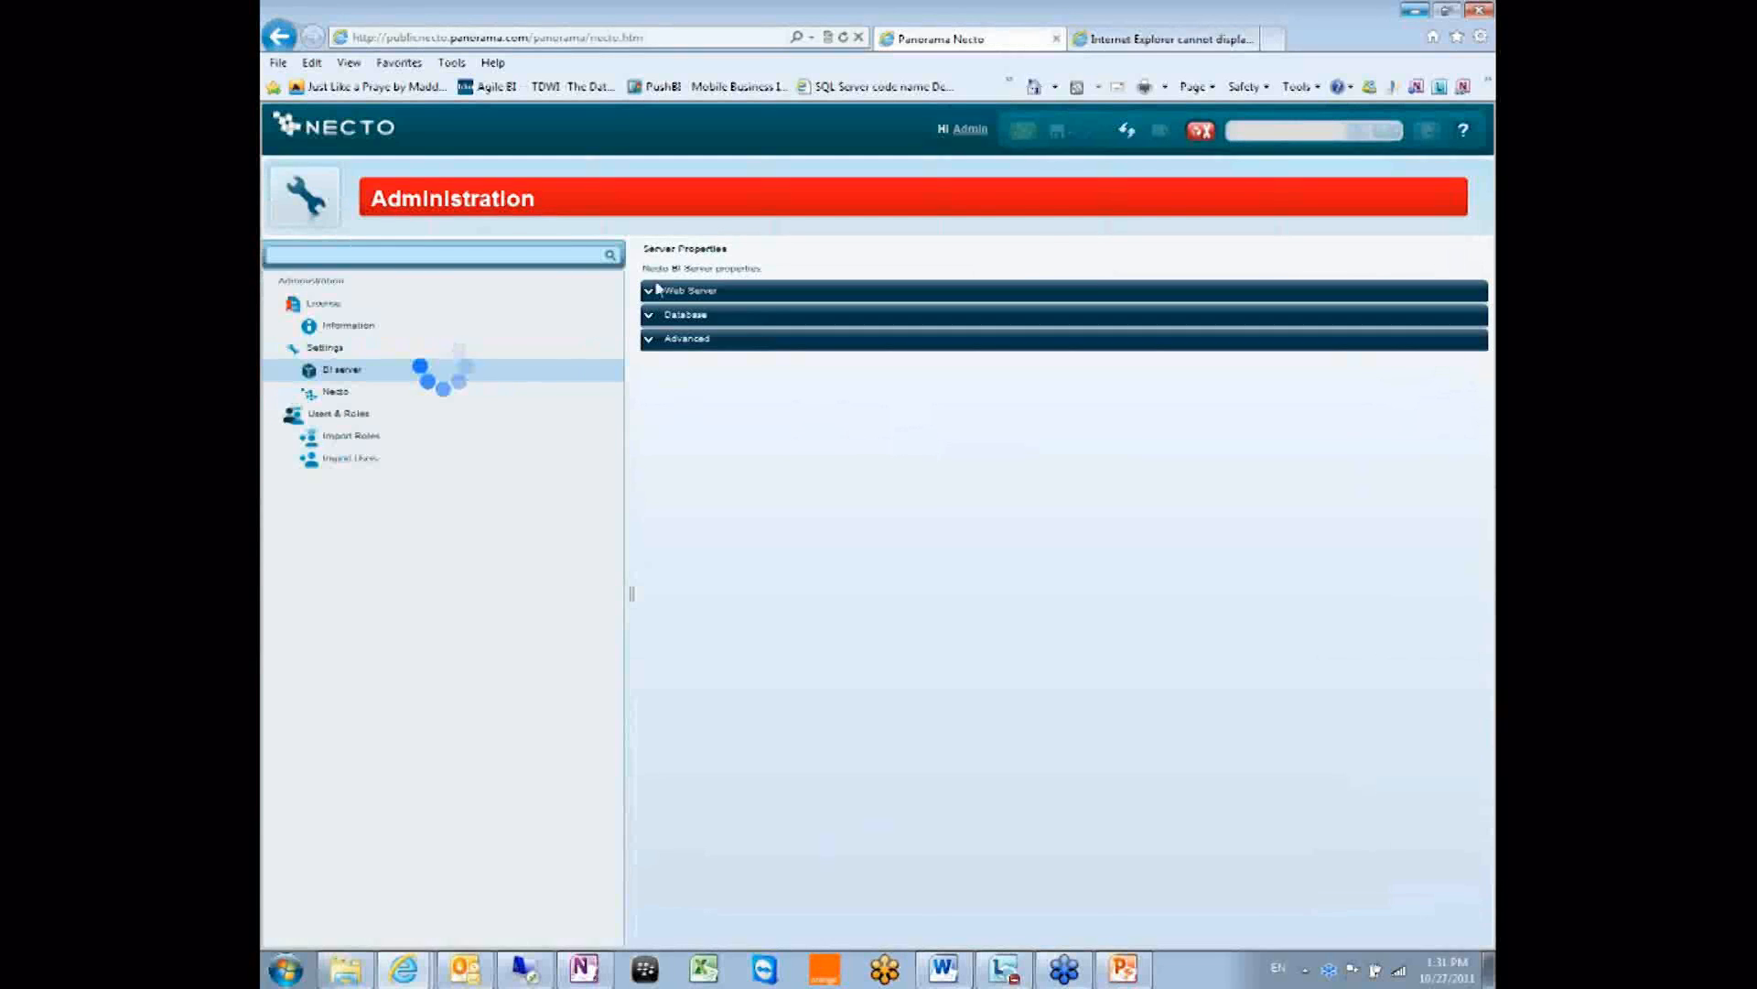
Review the Web Server, Database and Advanced sections, collapse them, and reopen Advanced.
left_click(651, 292)
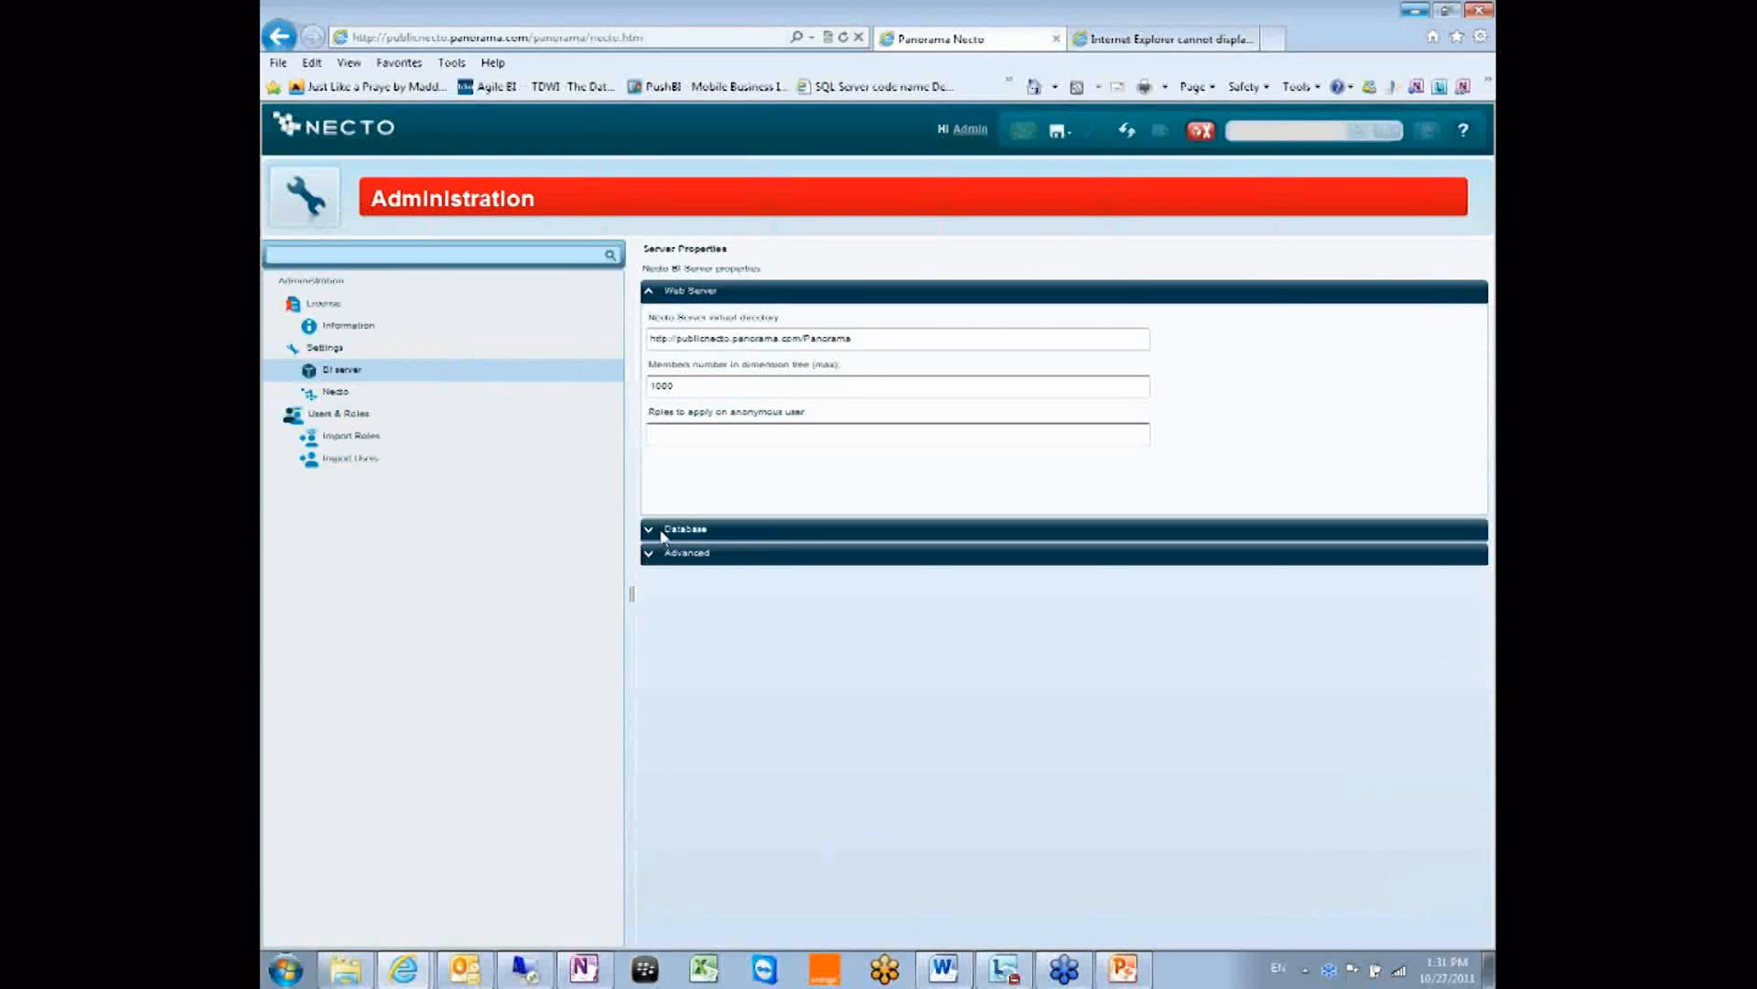
left_click(664, 531)
left_click(673, 770)
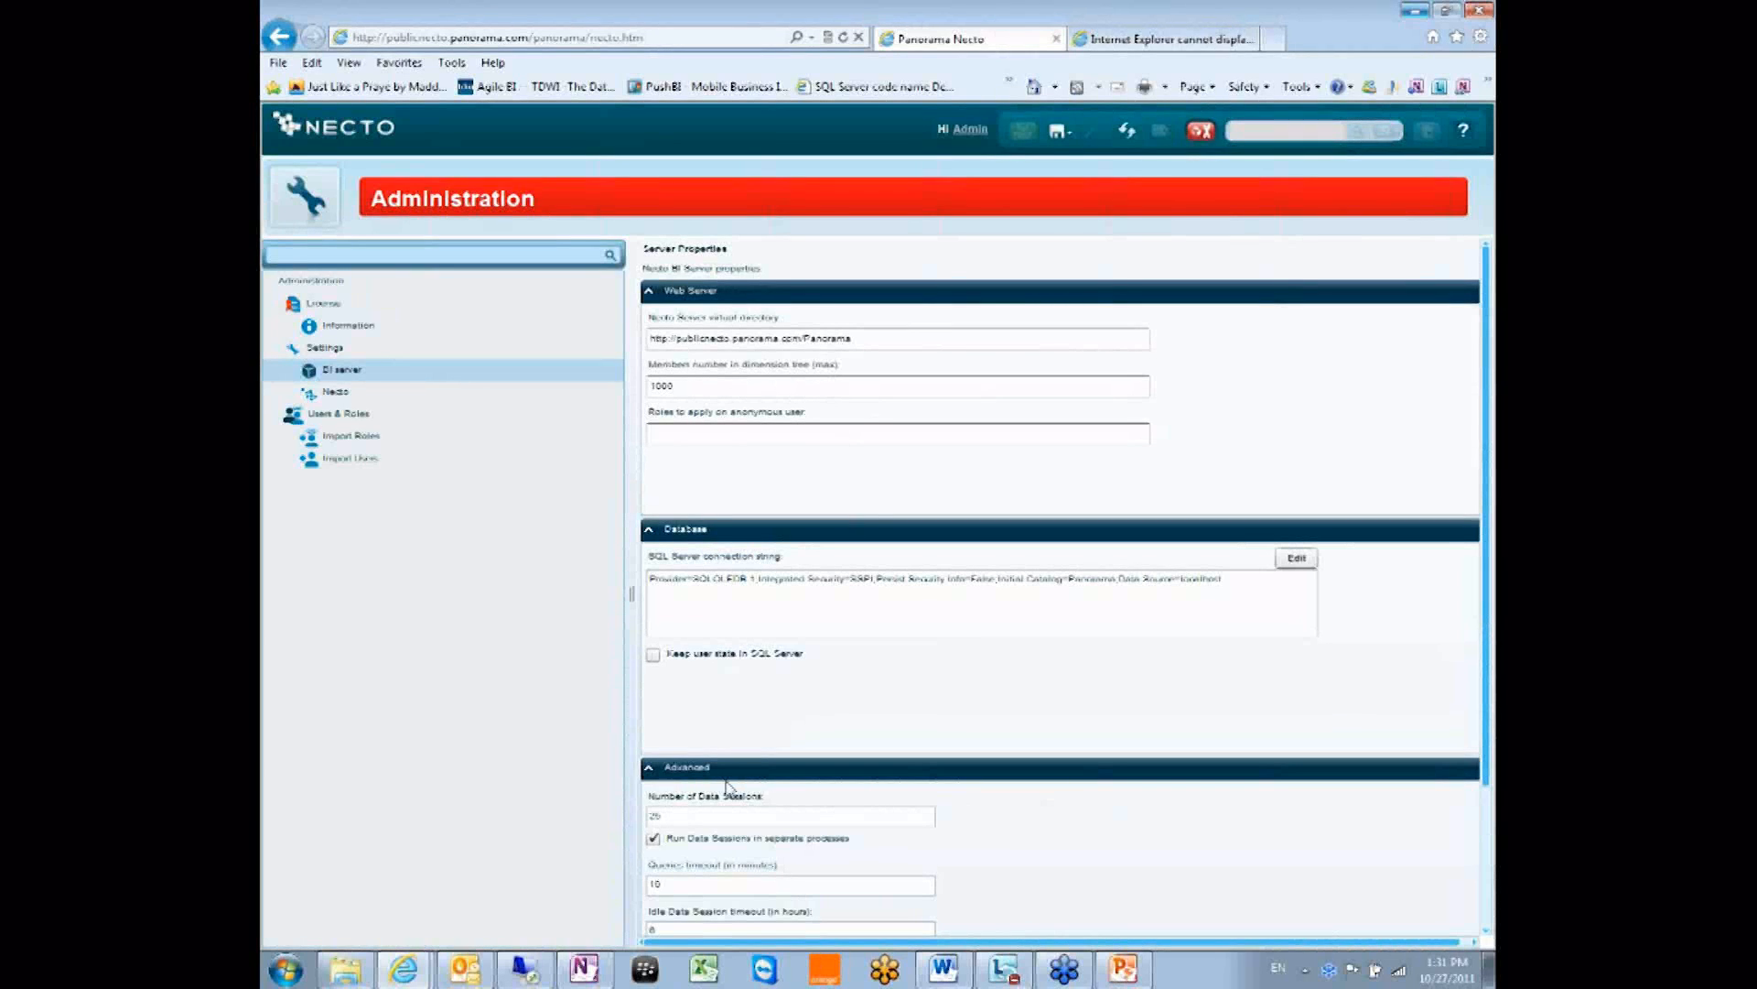
left_click(649, 770)
left_click(651, 529)
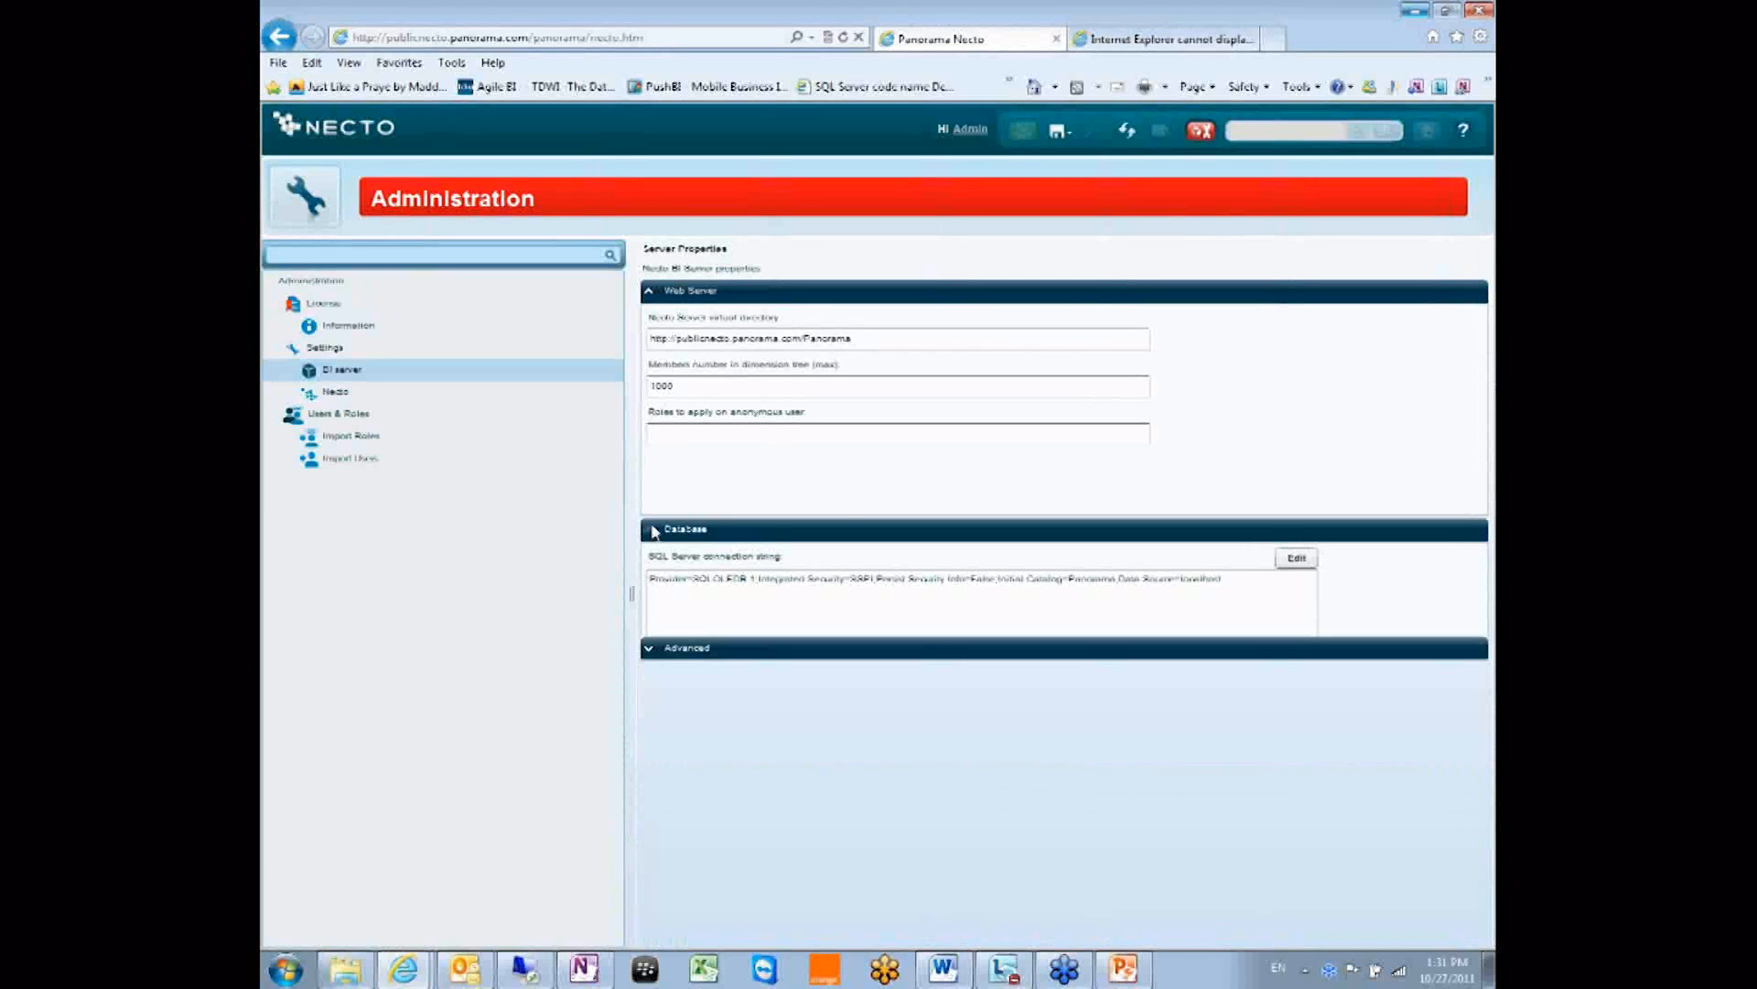
left_click(651, 293)
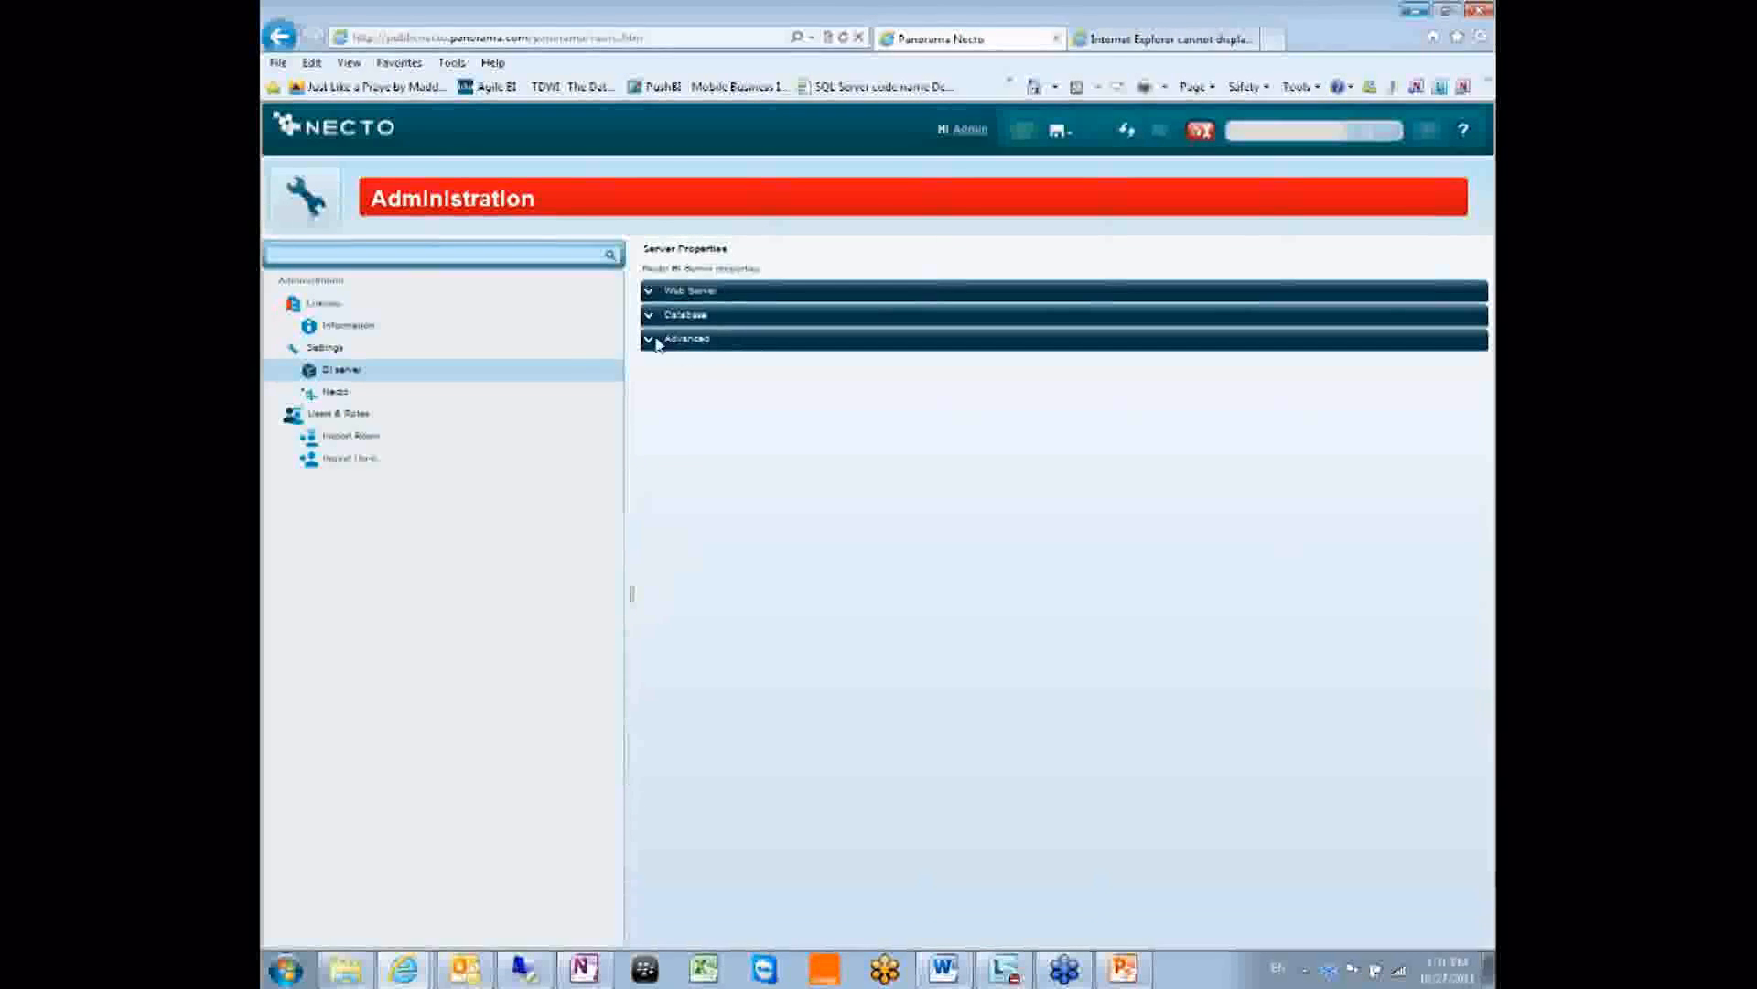
left_click(648, 340)
Change the BI server's Number of Data Sessions from 20 to 10 and review threads per processor.
left_click(677, 384)
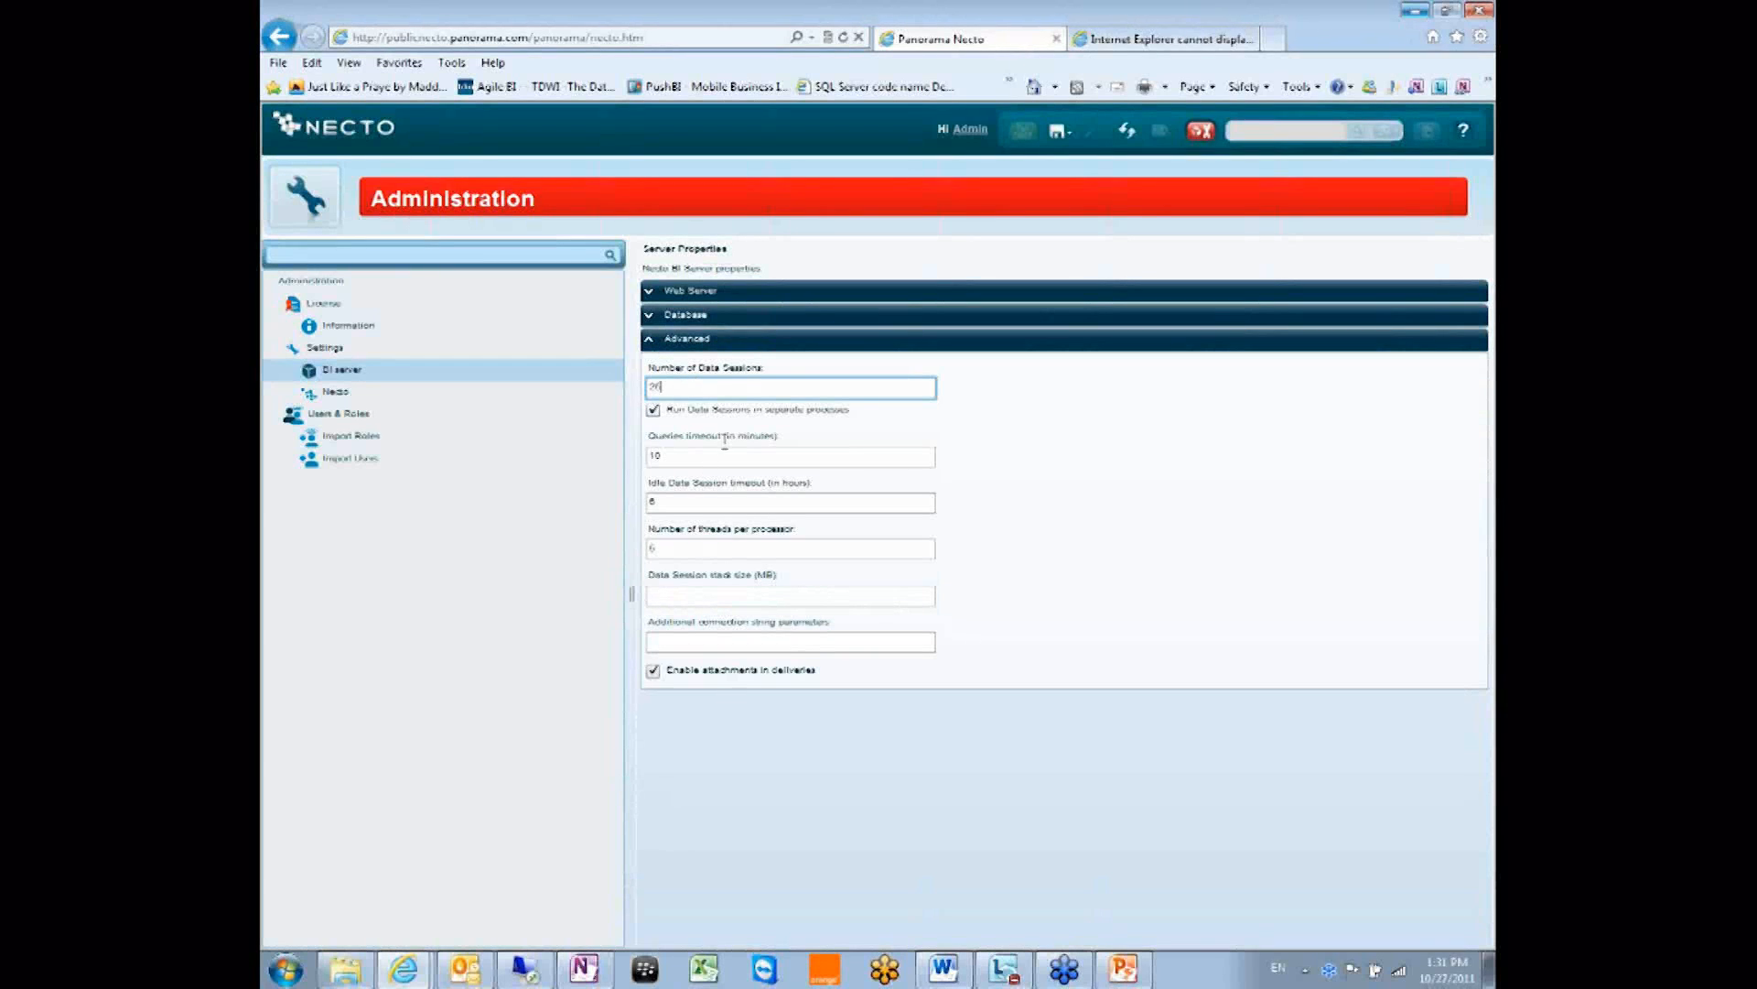
key("BackSpace")
key("BackSpace")
type("10")
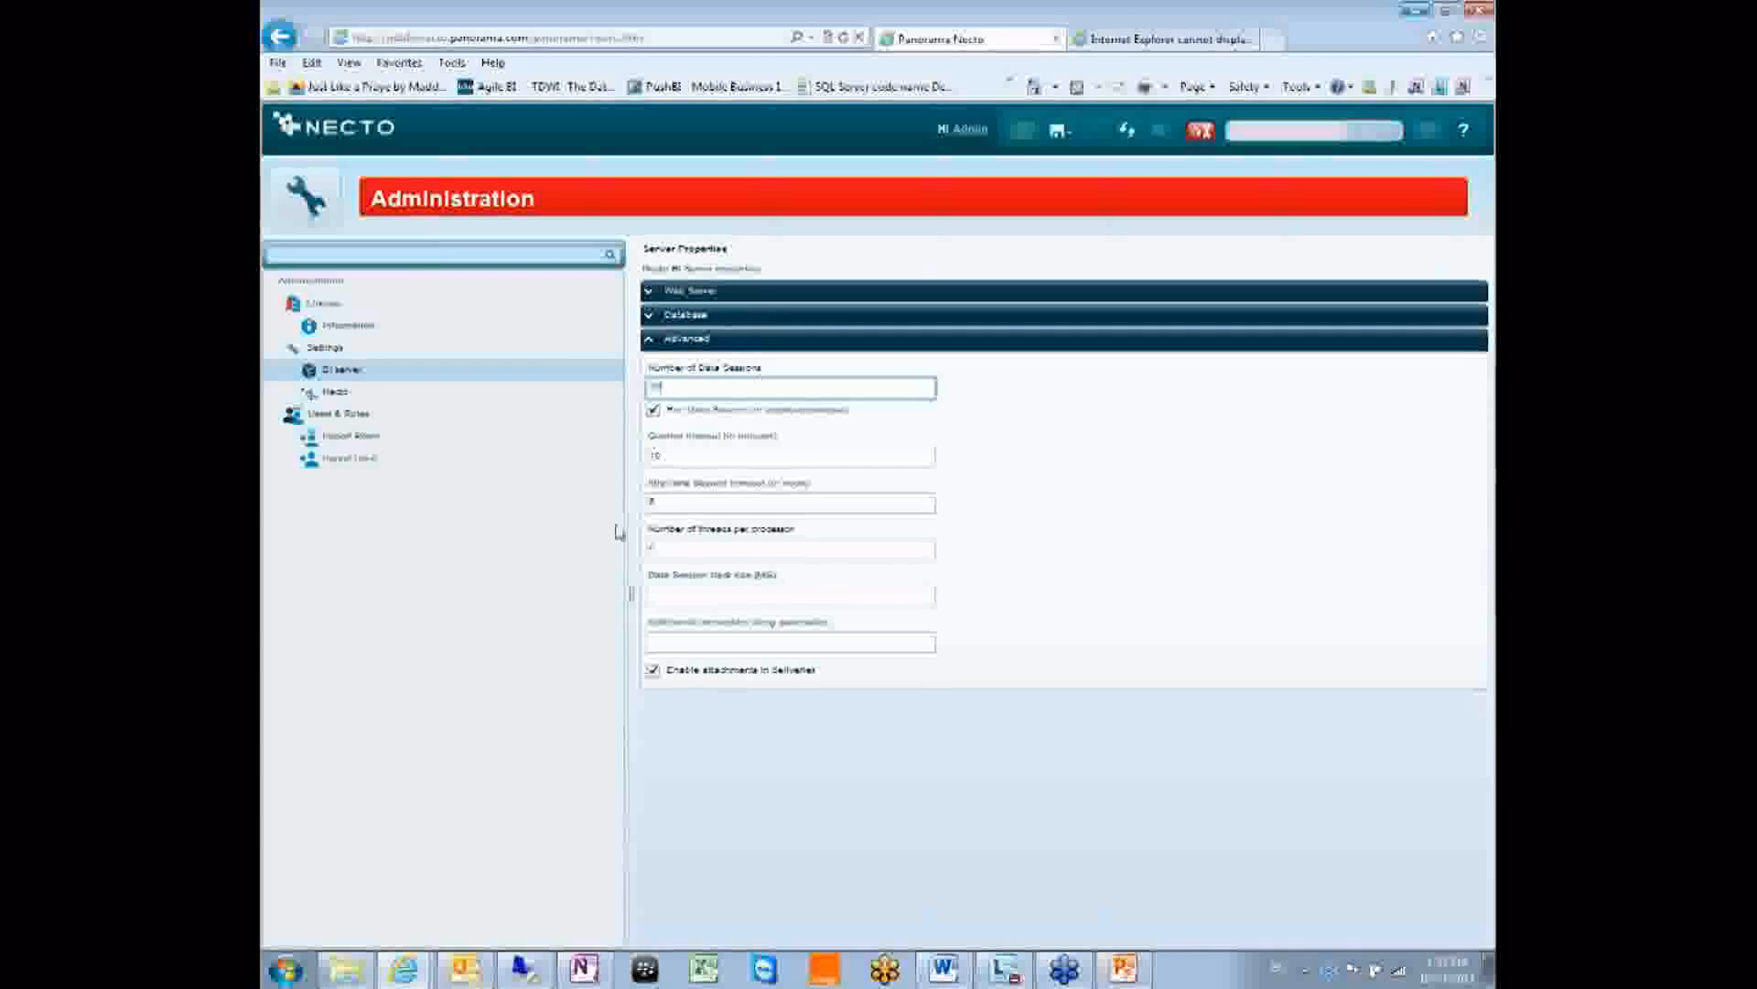
left_click(778, 548)
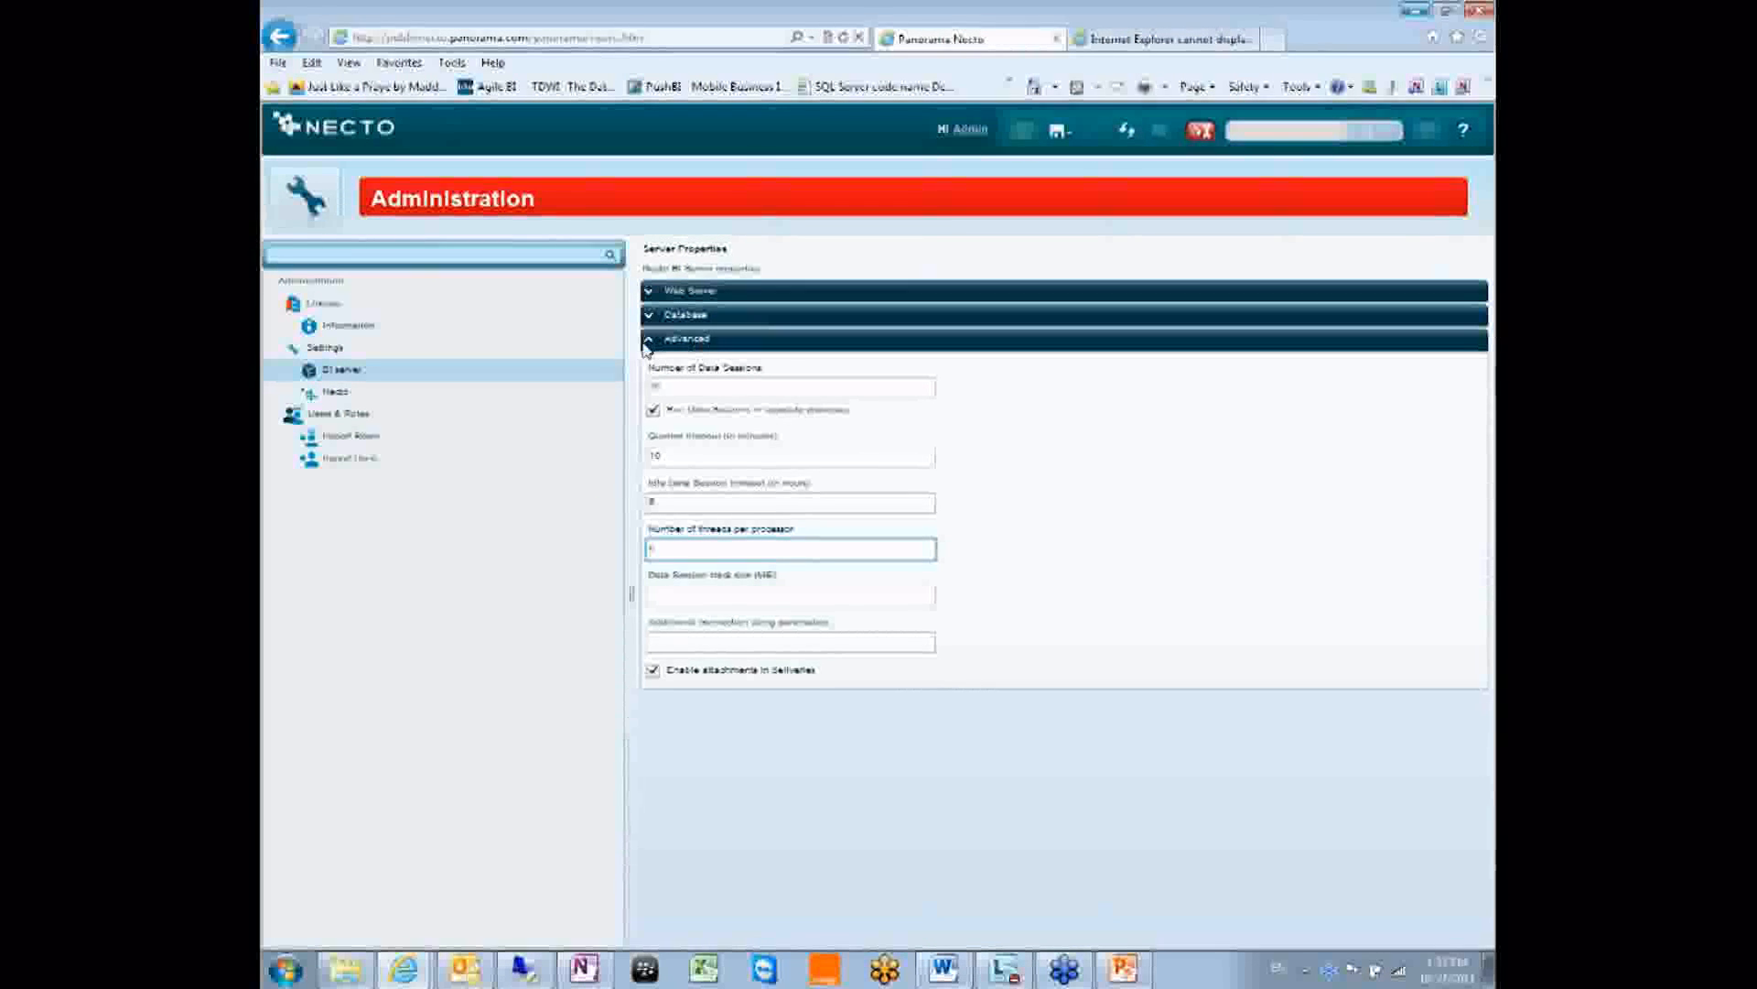
left_click(316, 393)
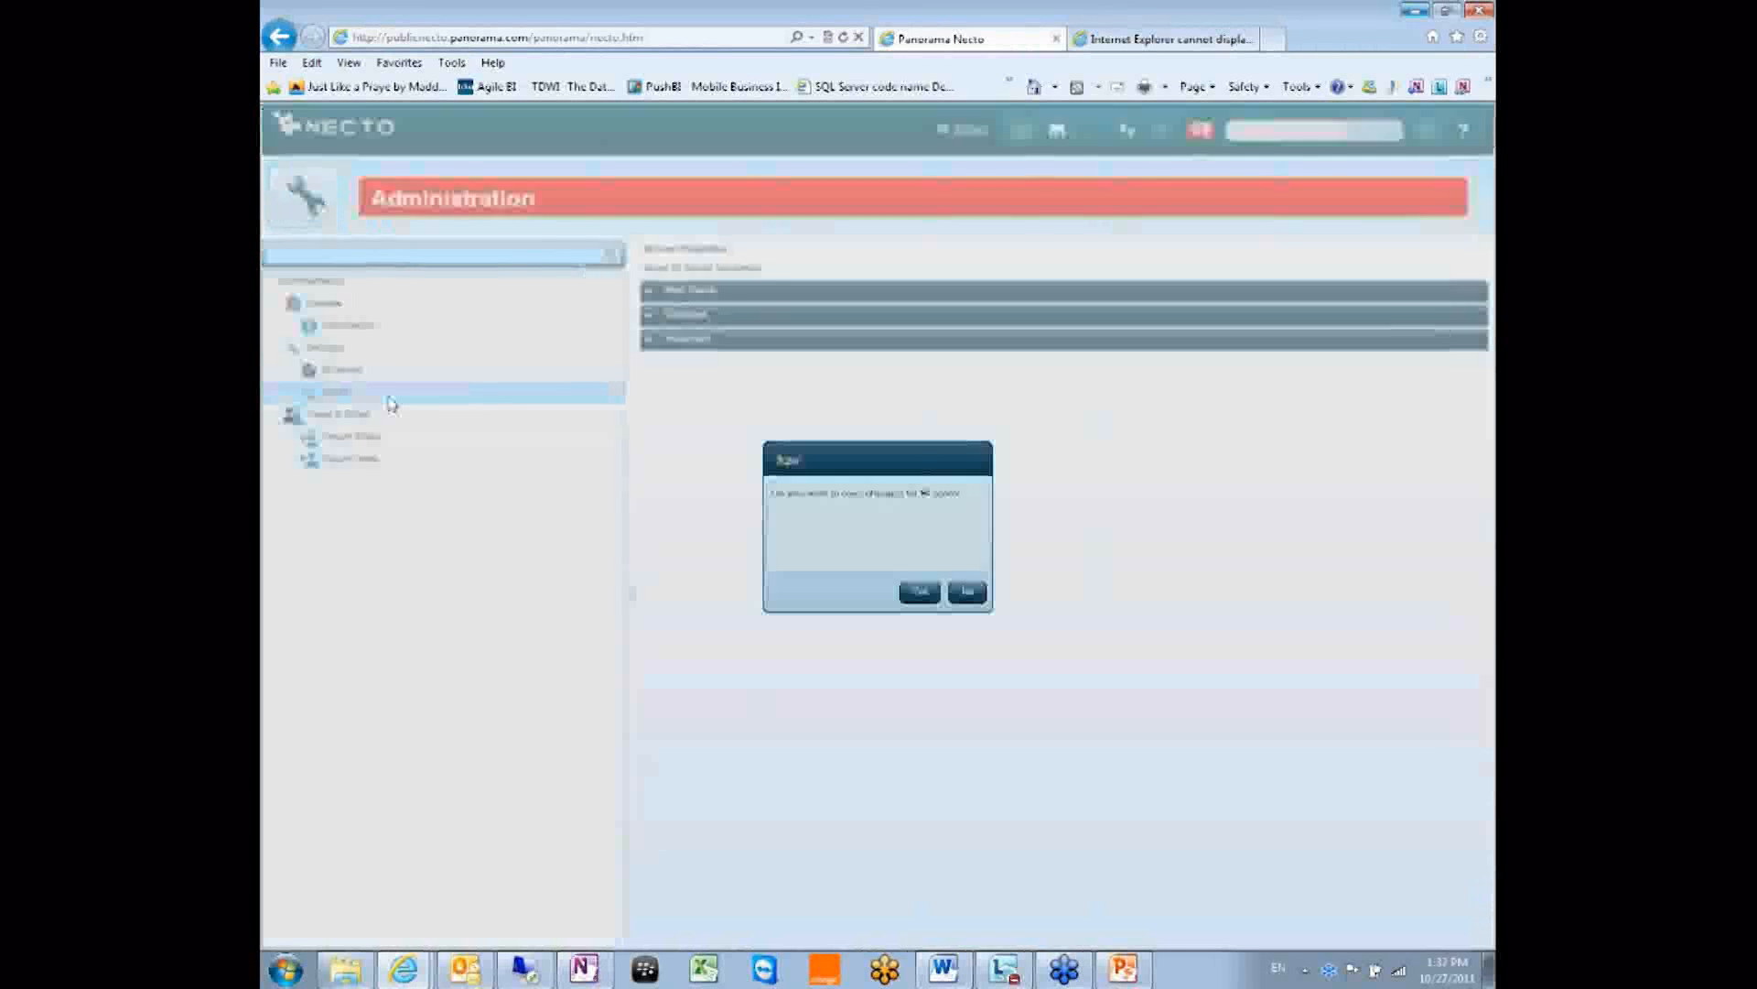
Answer the save-changes prompt and view the Authentication Type options: Windows, Necto and Mixed.
left_click(961, 593)
left_click(505, 393)
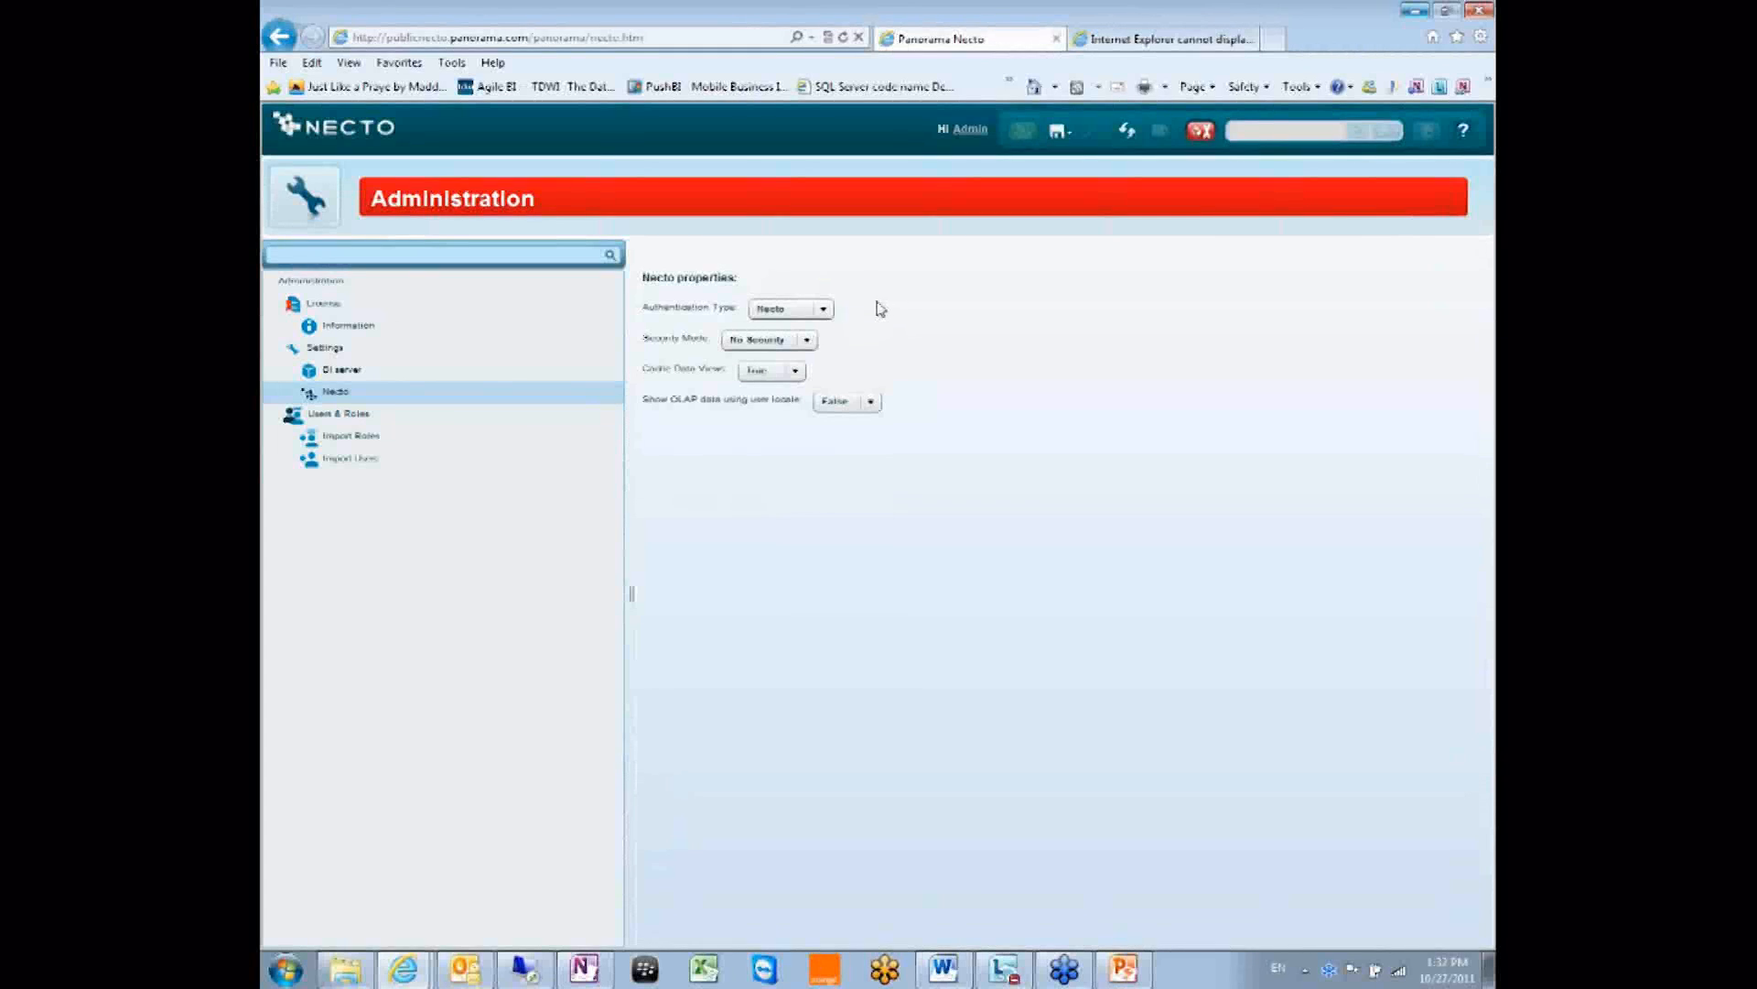
left_click(812, 313)
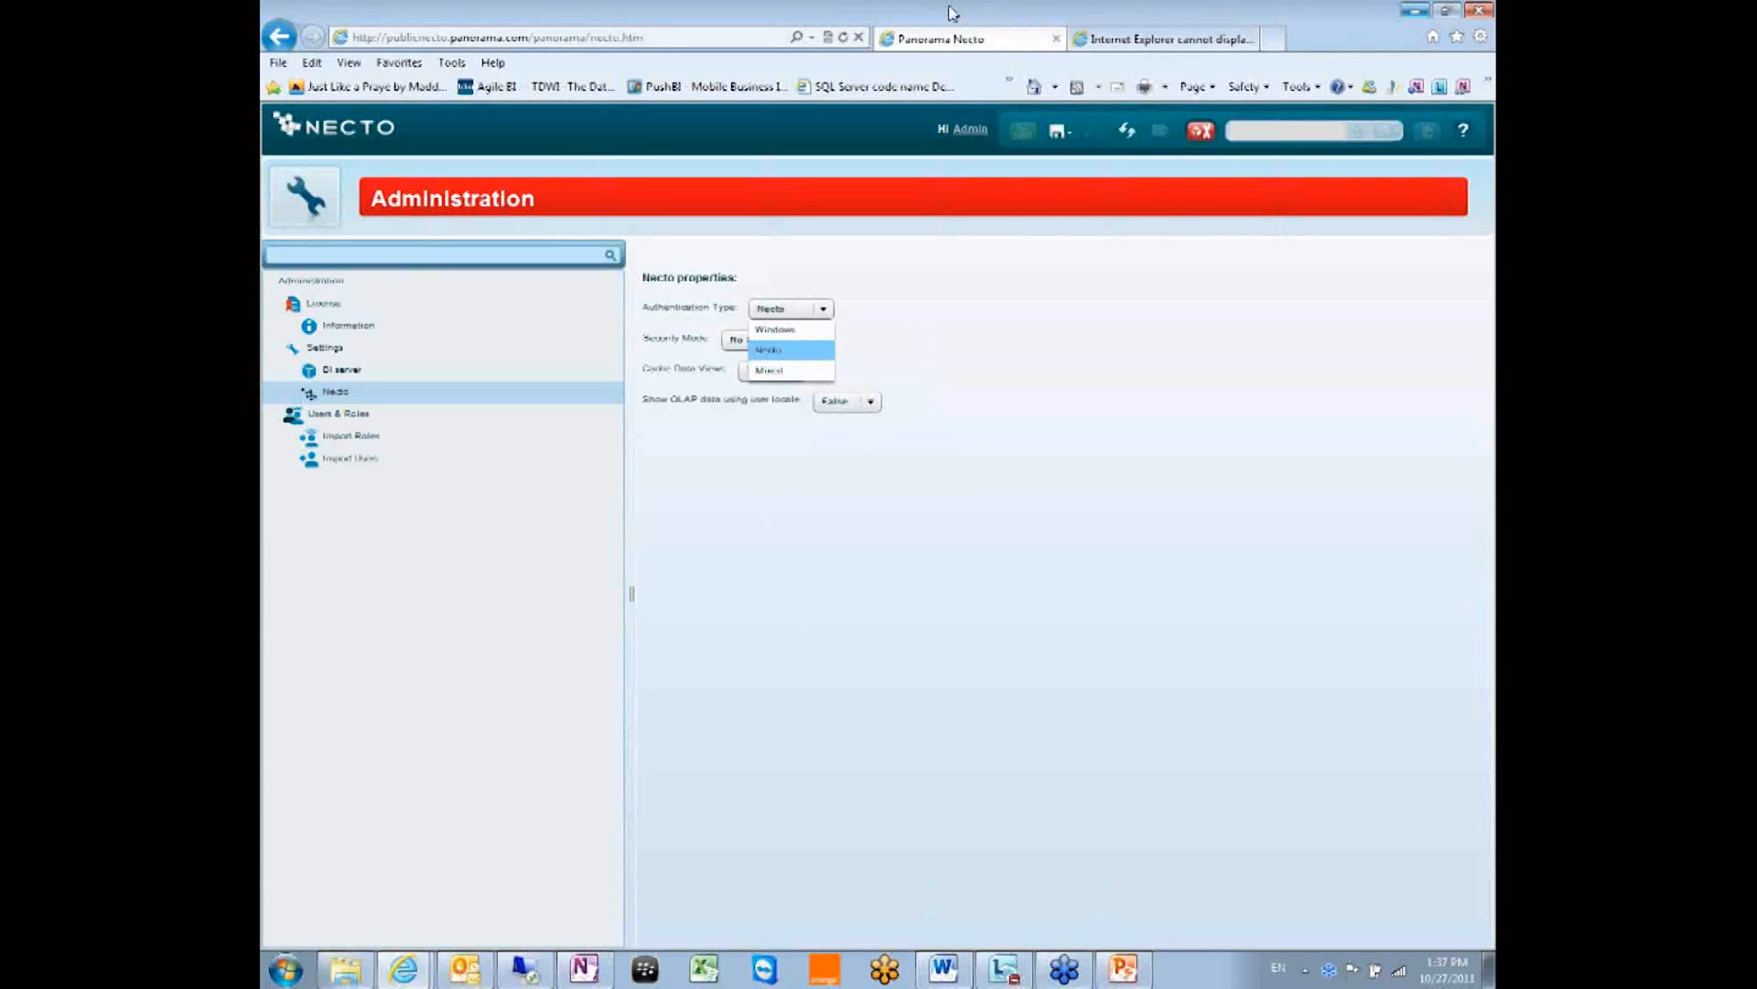
Return to the Necto category home page and launch Excel from the taskbar.
left_click(290, 201)
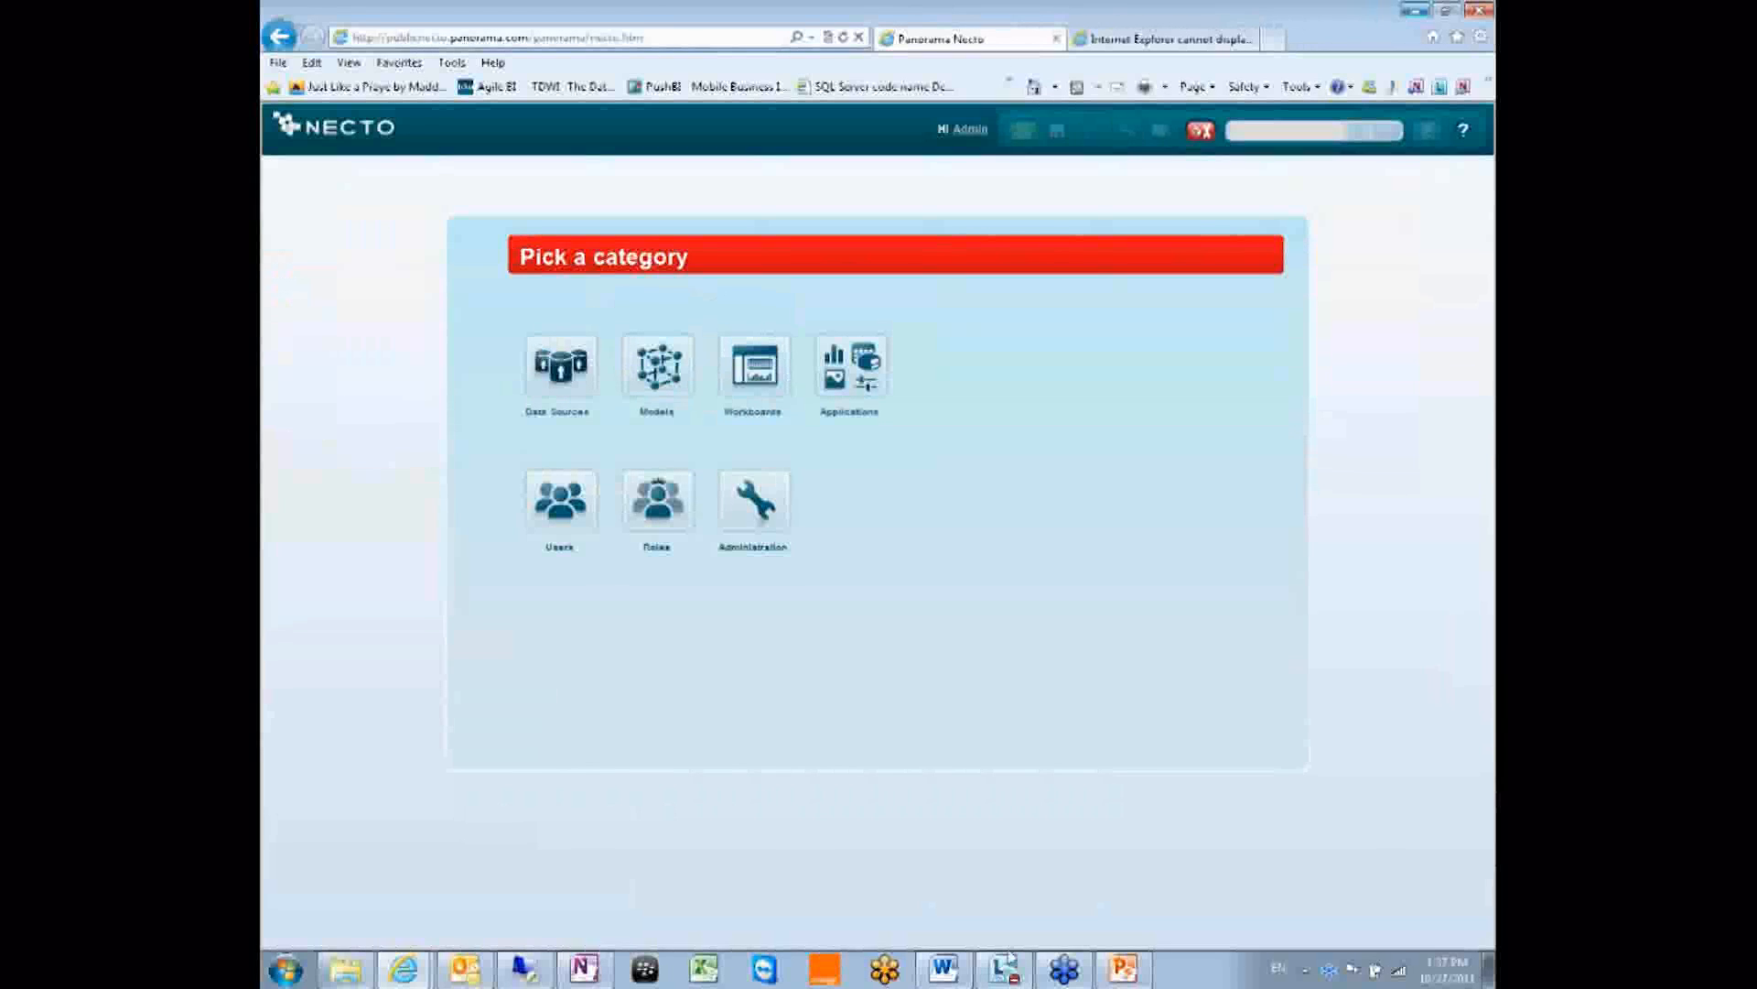
left_click(704, 968)
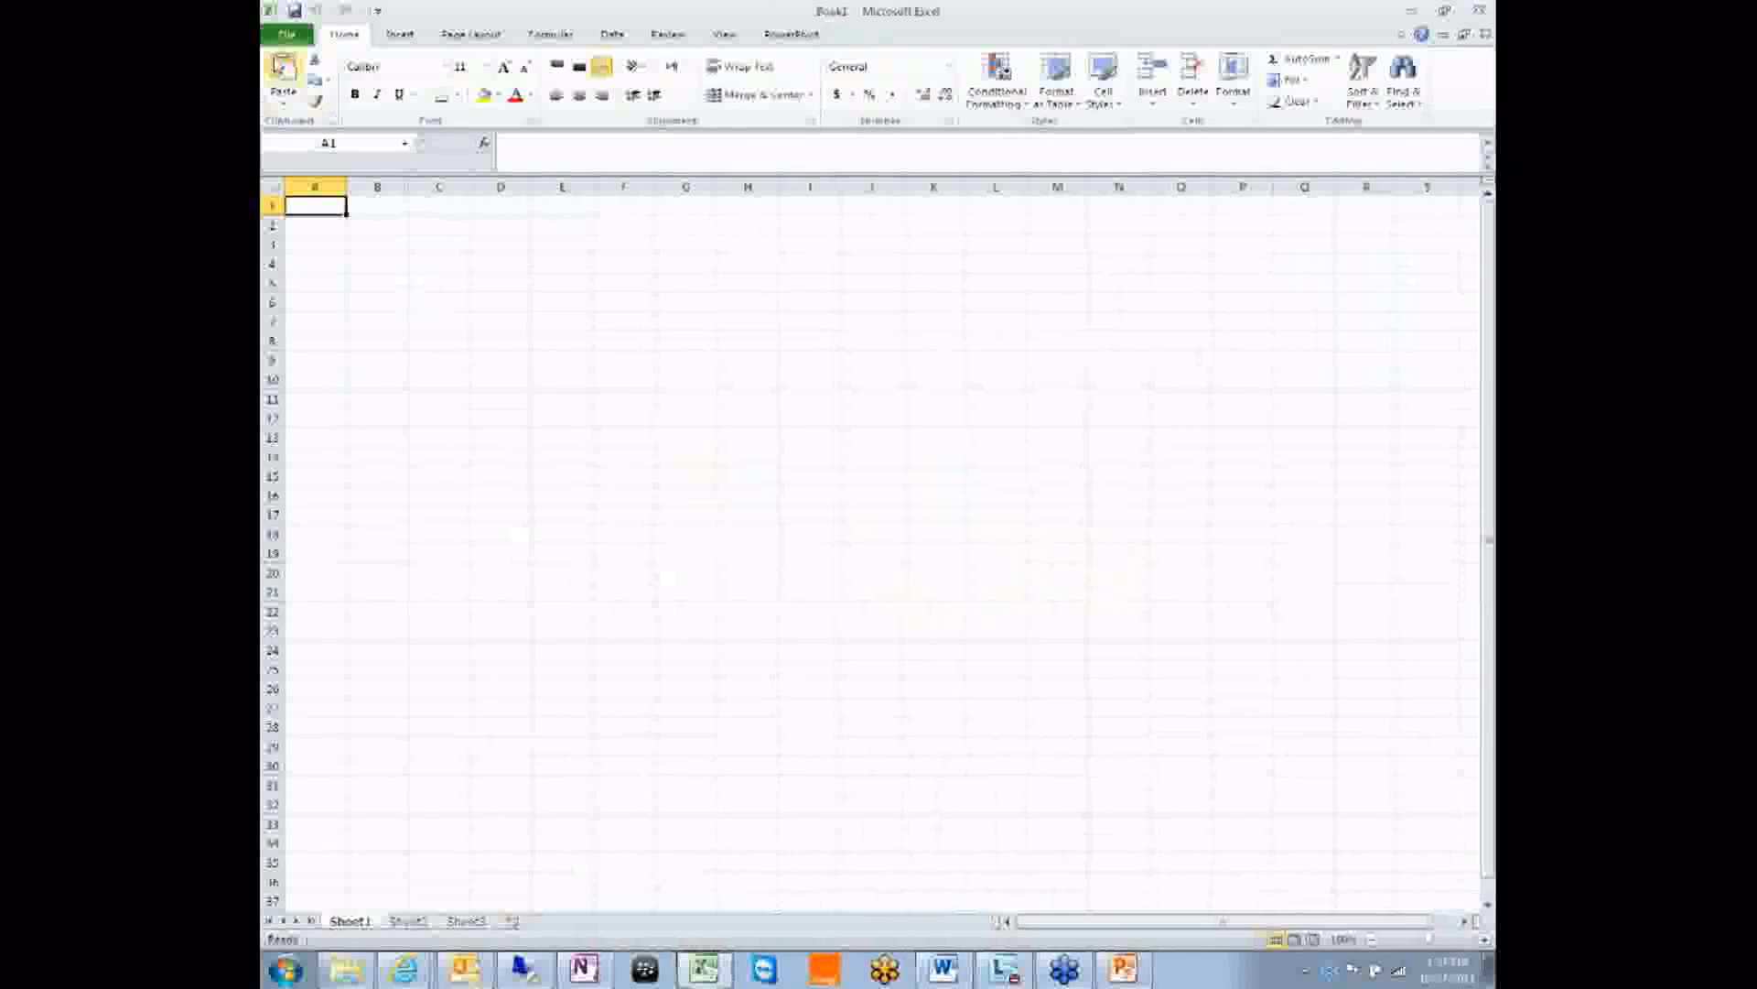
Browse into Necto\Necto Training\Necto 27.7.2011 in the Open dialog, then back out to My Documents.
left_click(286, 34)
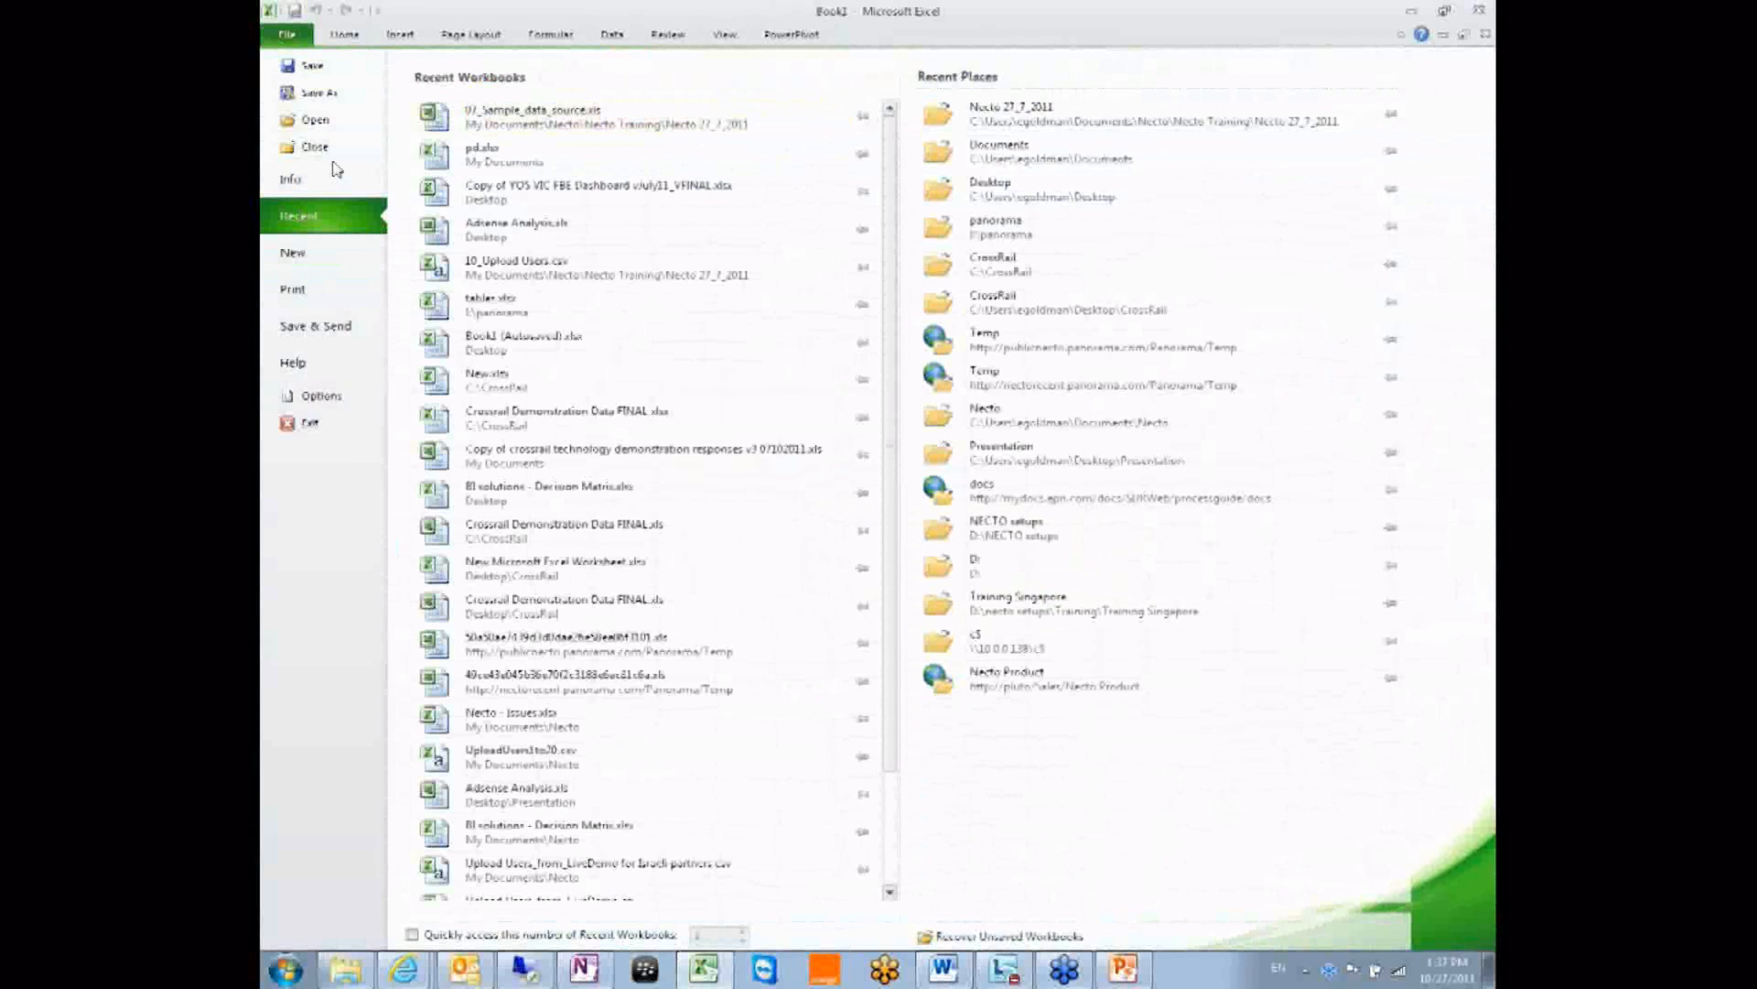
left_click(315, 119)
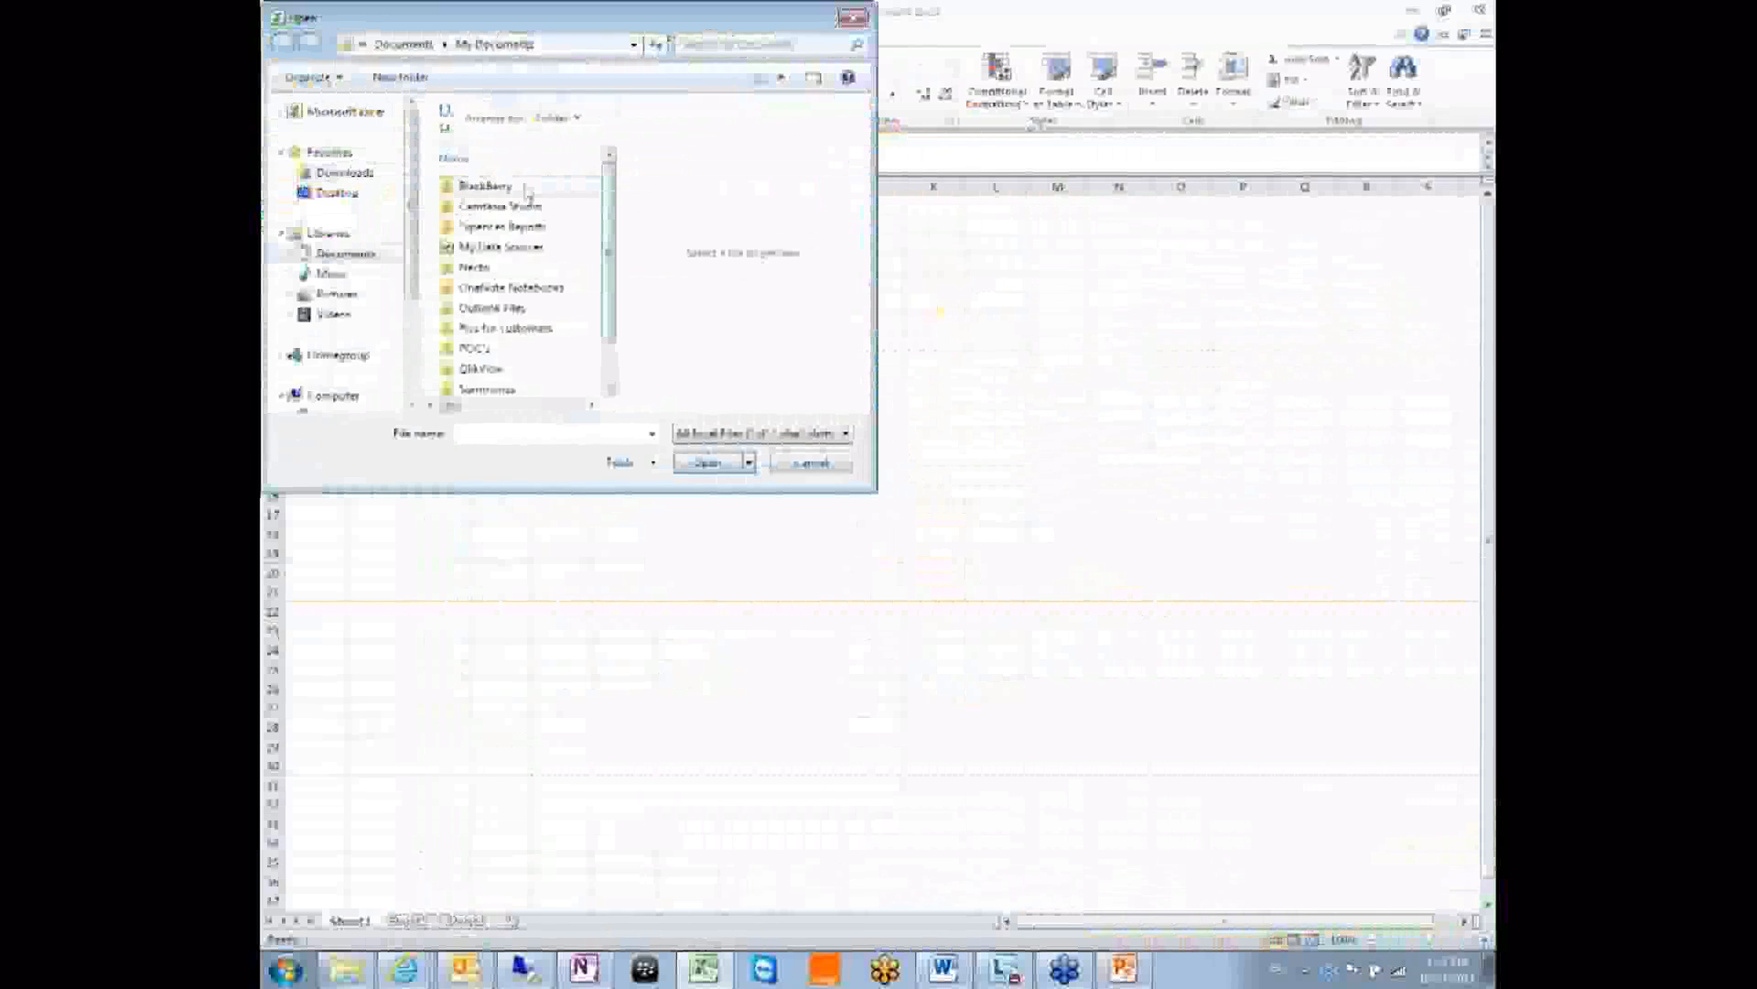
double_click(491, 267)
double_click(491, 206)
double_click(491, 187)
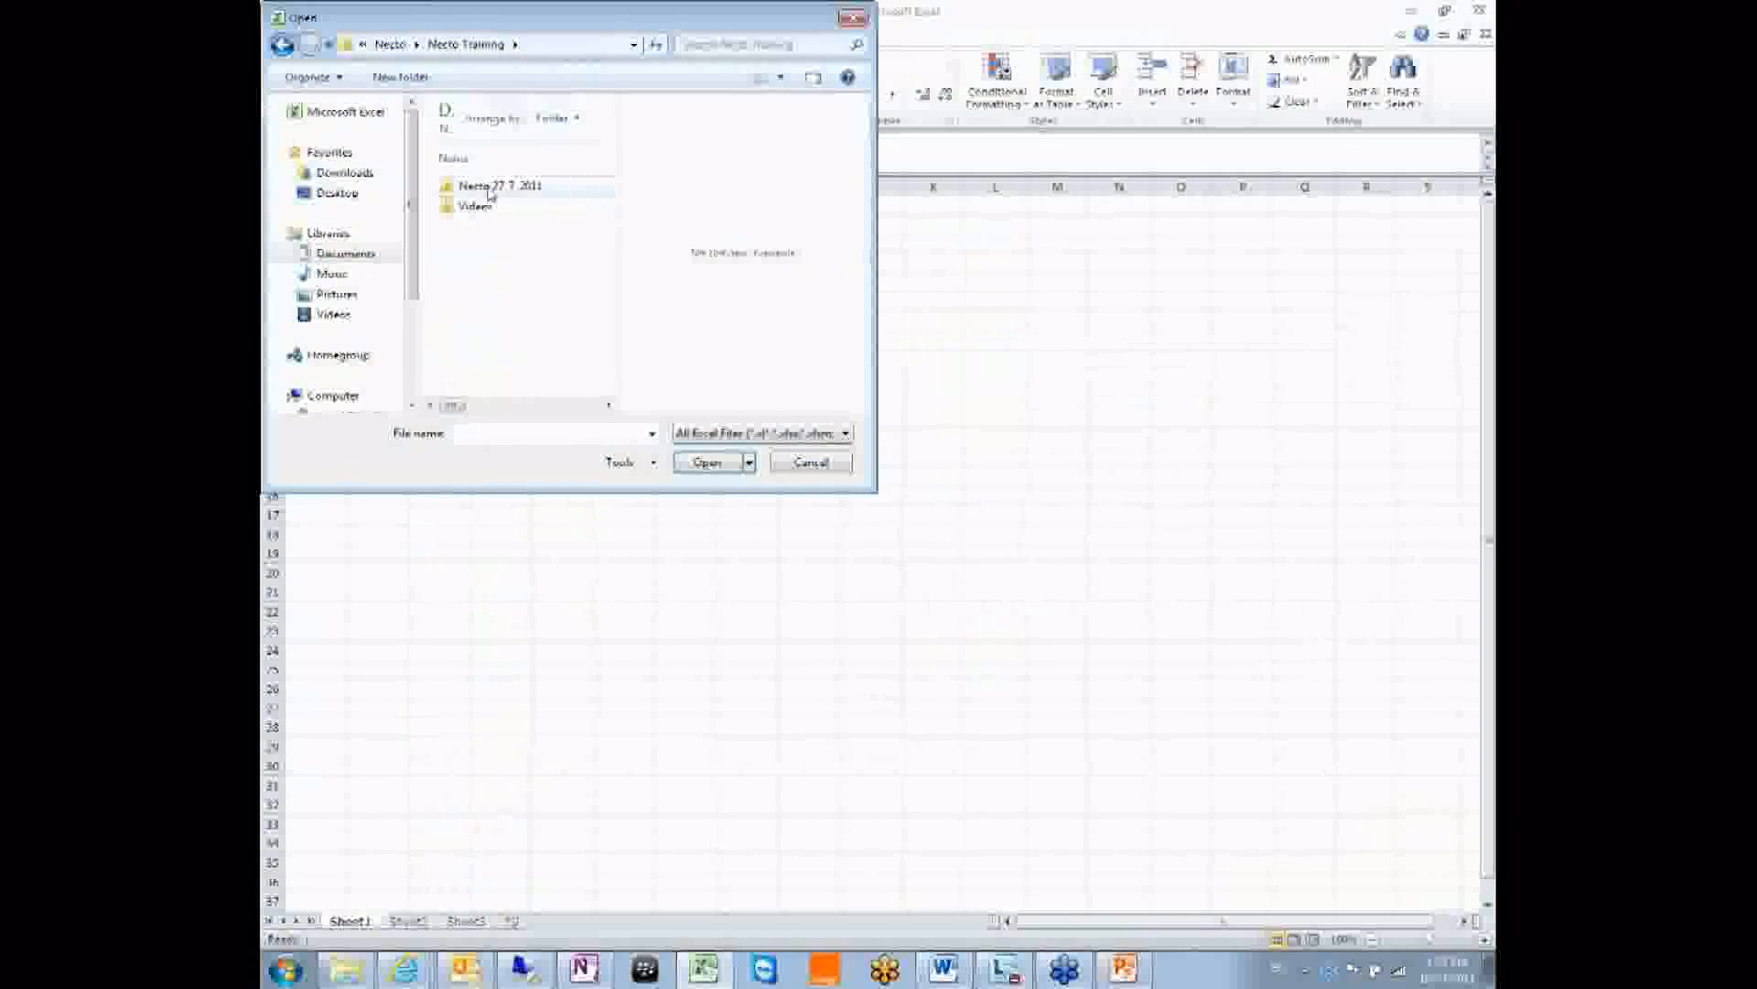
left_click(490, 187)
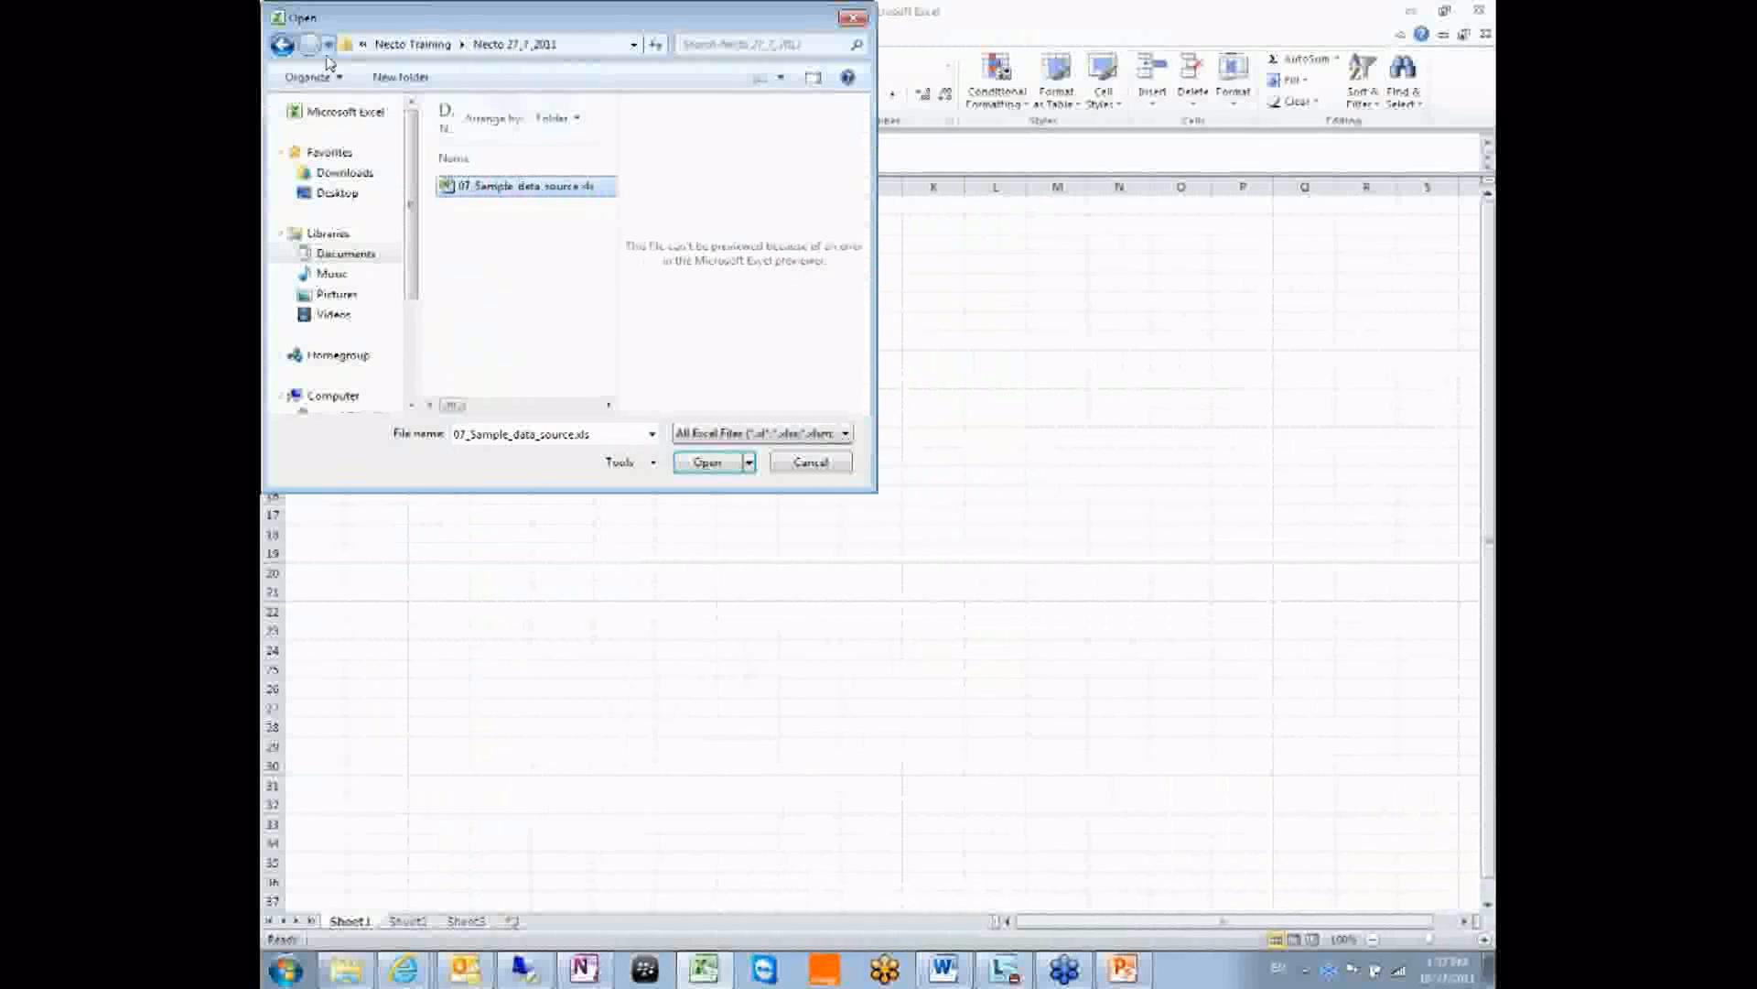
left_click(281, 46)
left_click(281, 46)
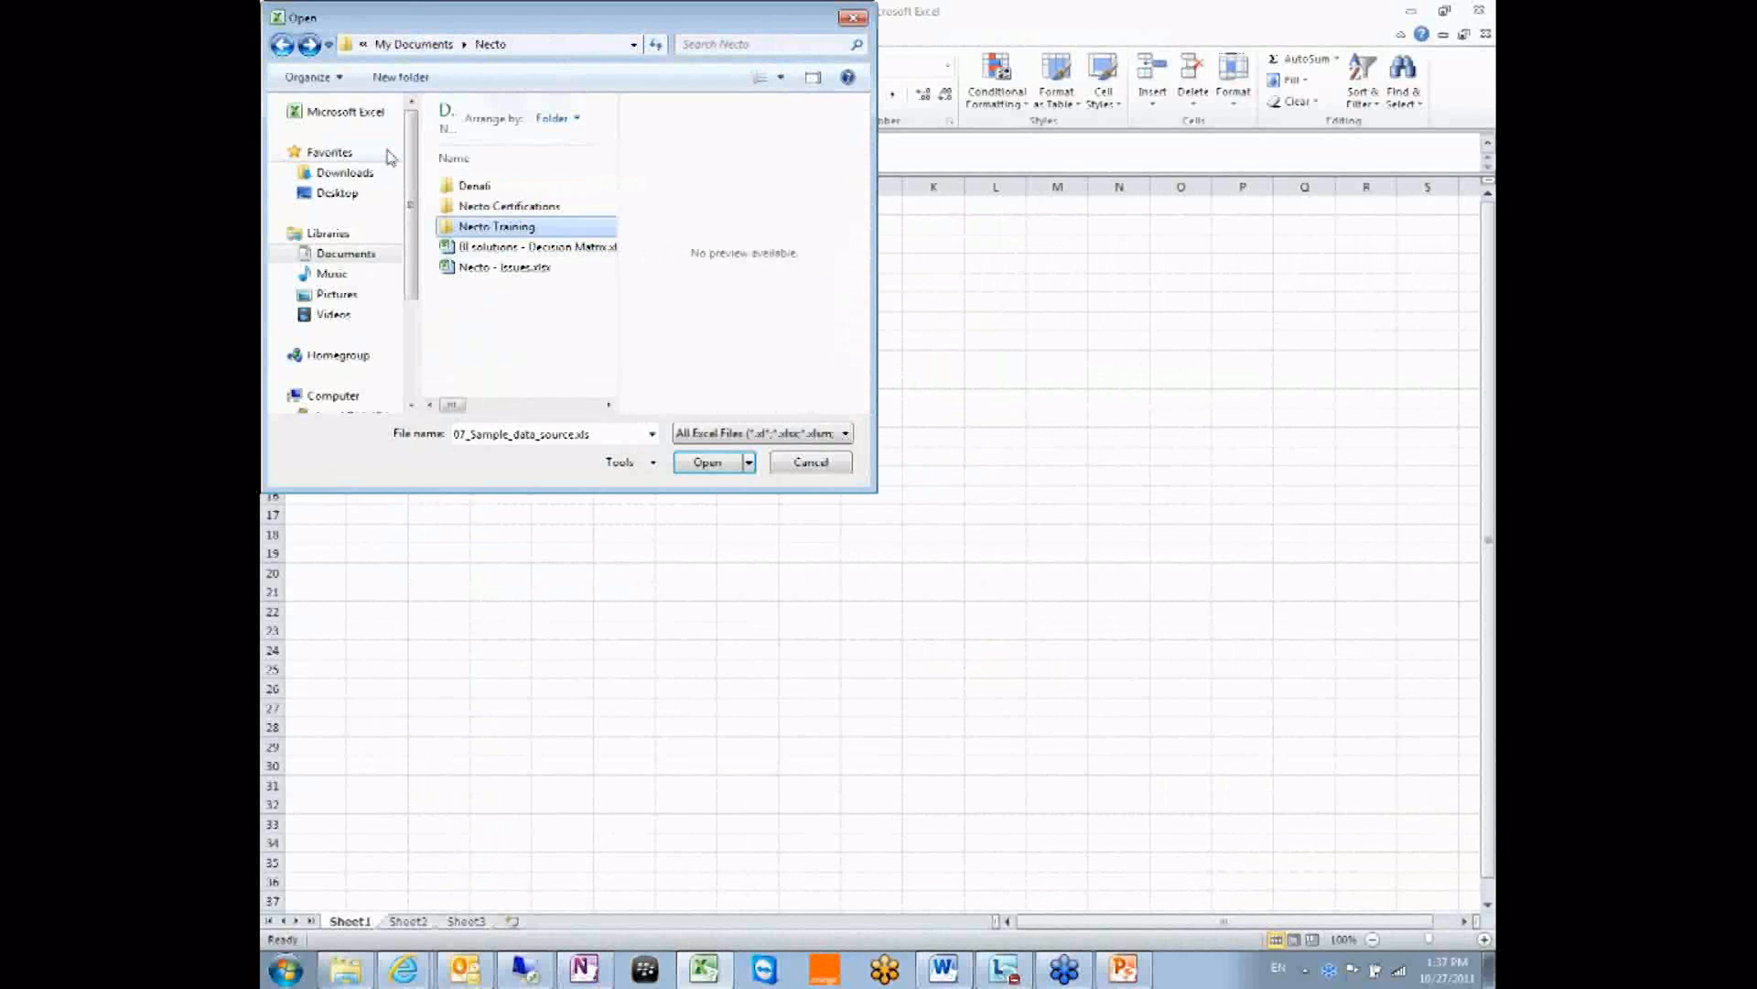
left_click(290, 49)
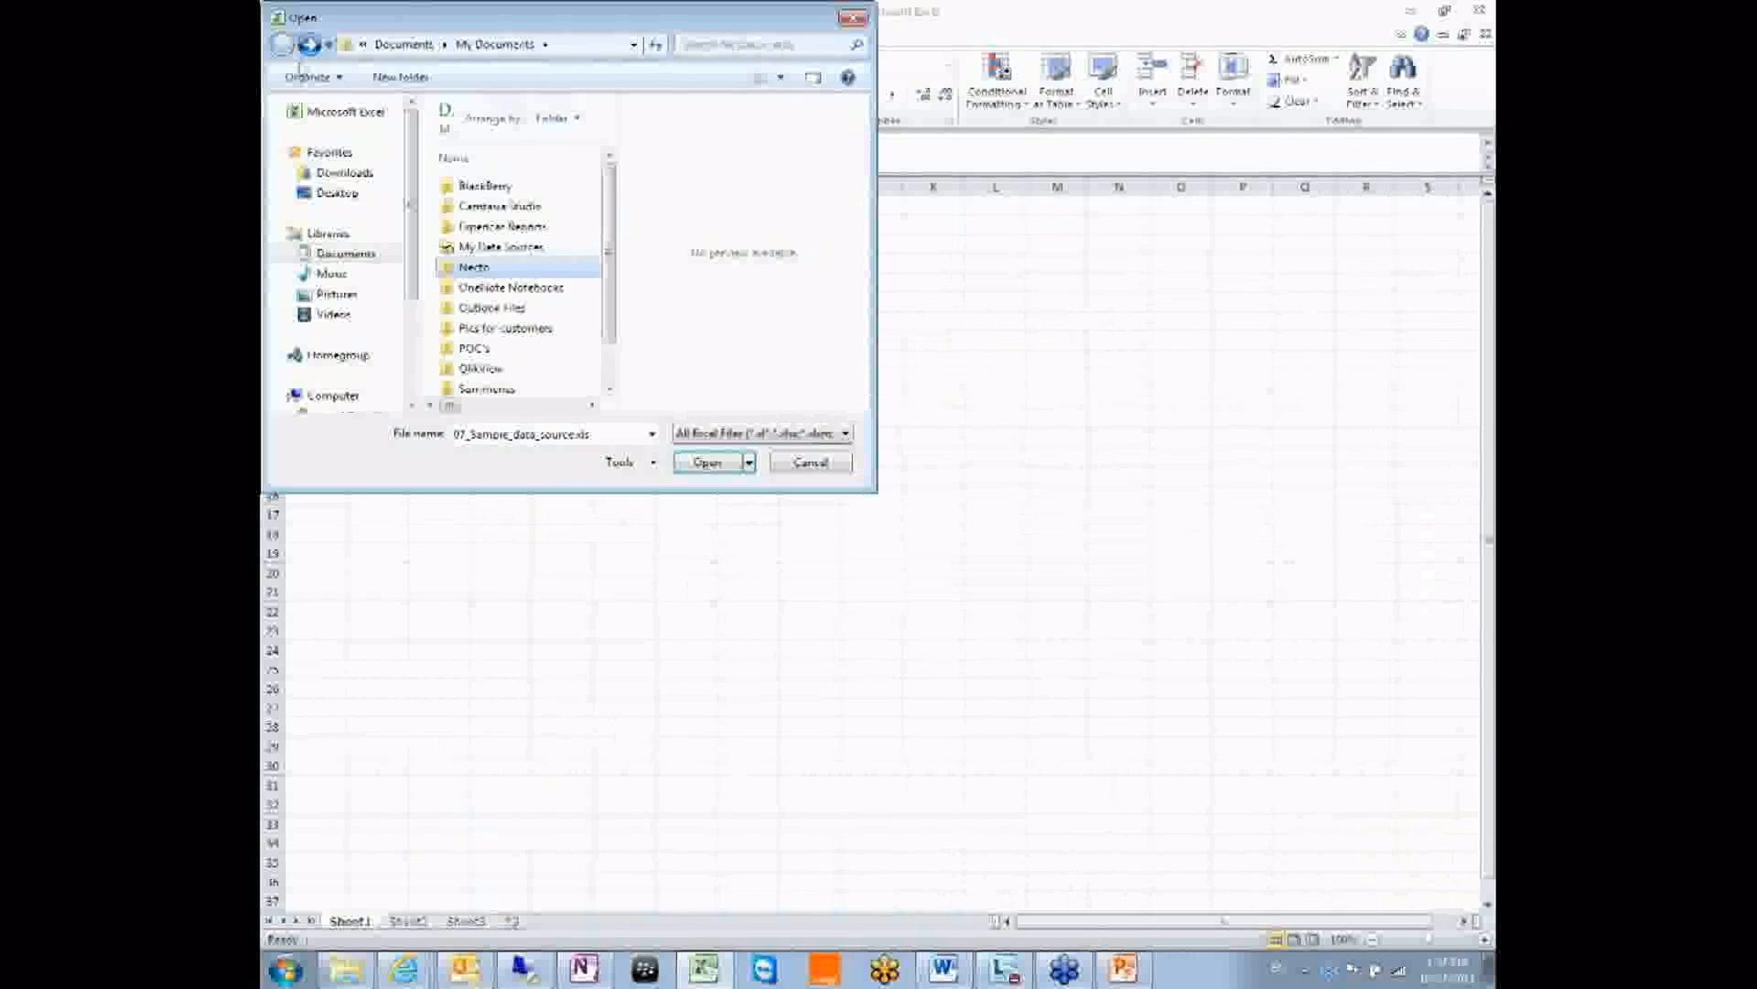
Navigate the Documents library to Necto\Necto Training\Necto 27_7_2011.
scroll(477, 186, "down", 1)
scroll(494, 267, "up", 1)
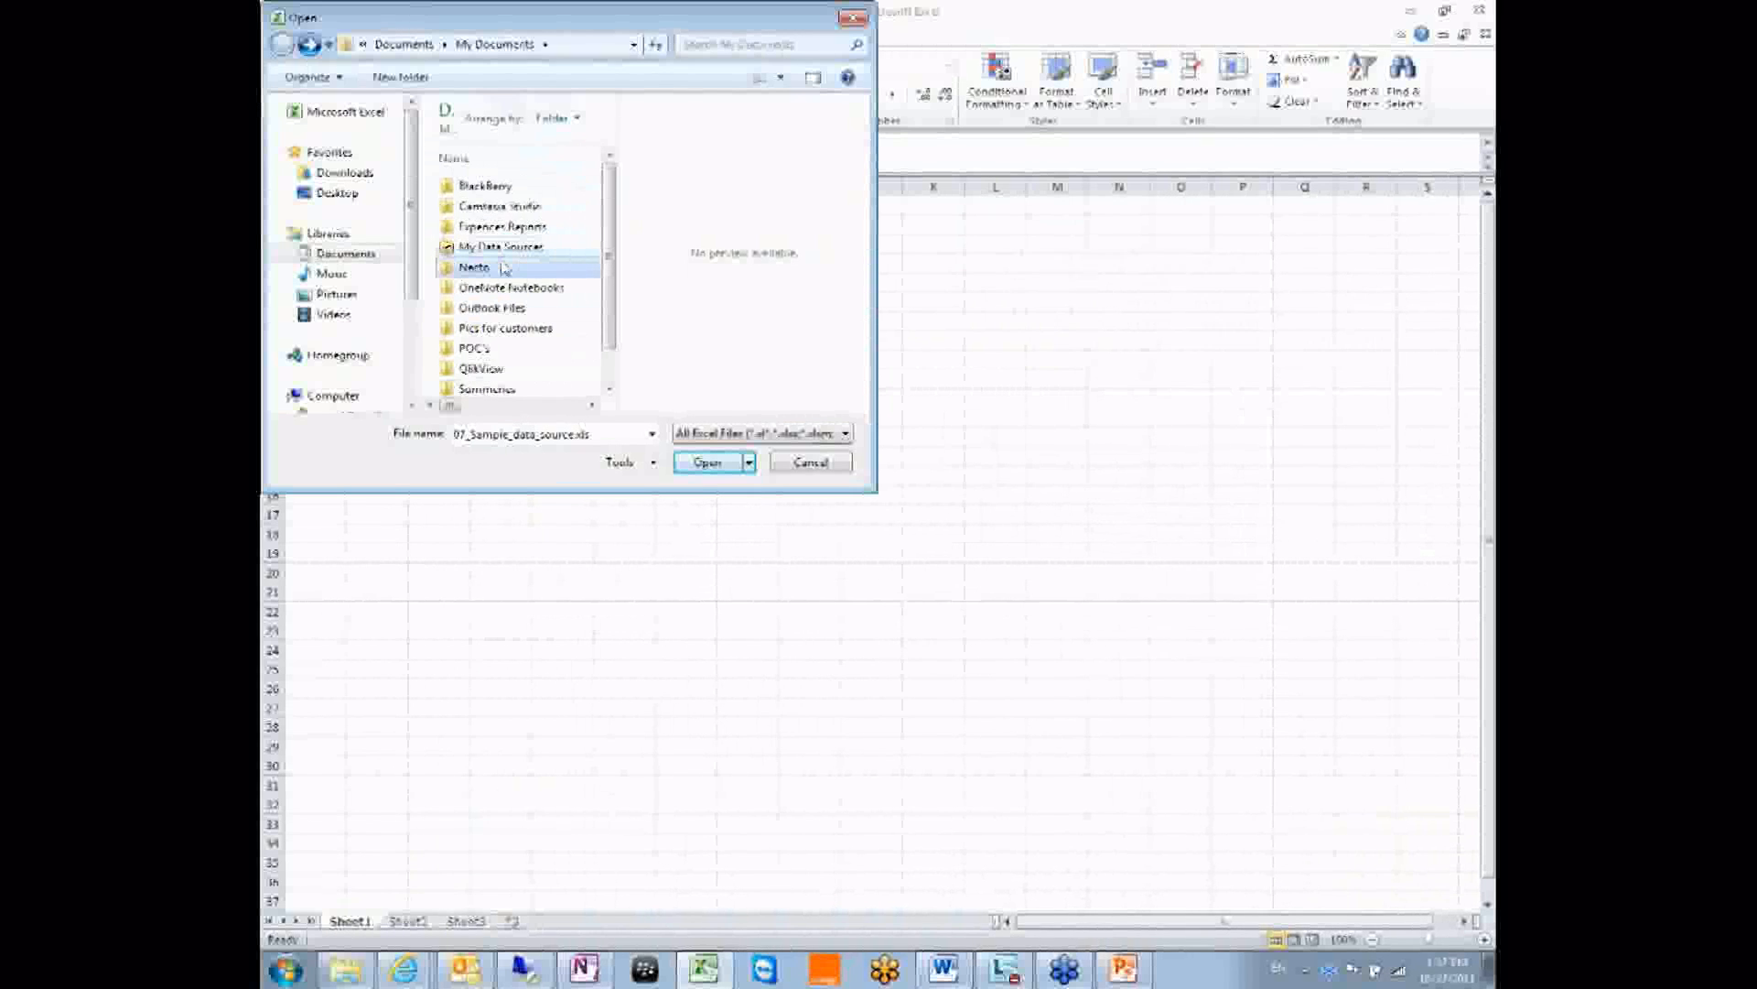
left_click(355, 256)
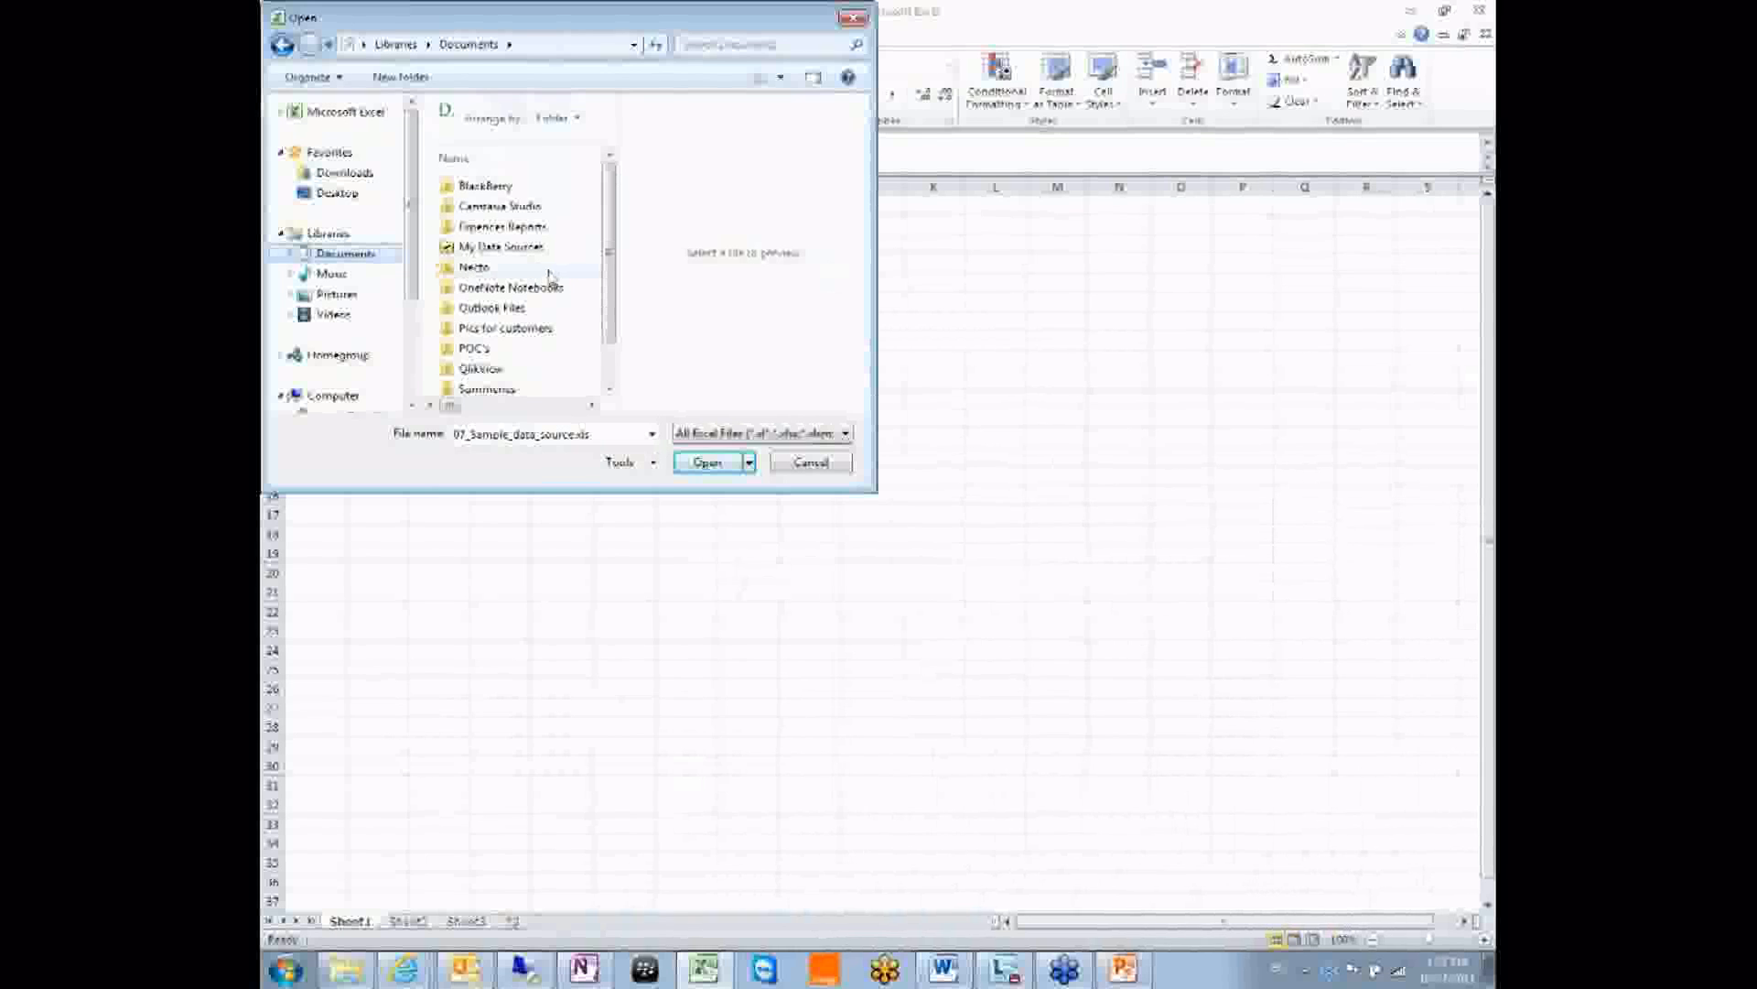
scroll(485, 275, "down", 3)
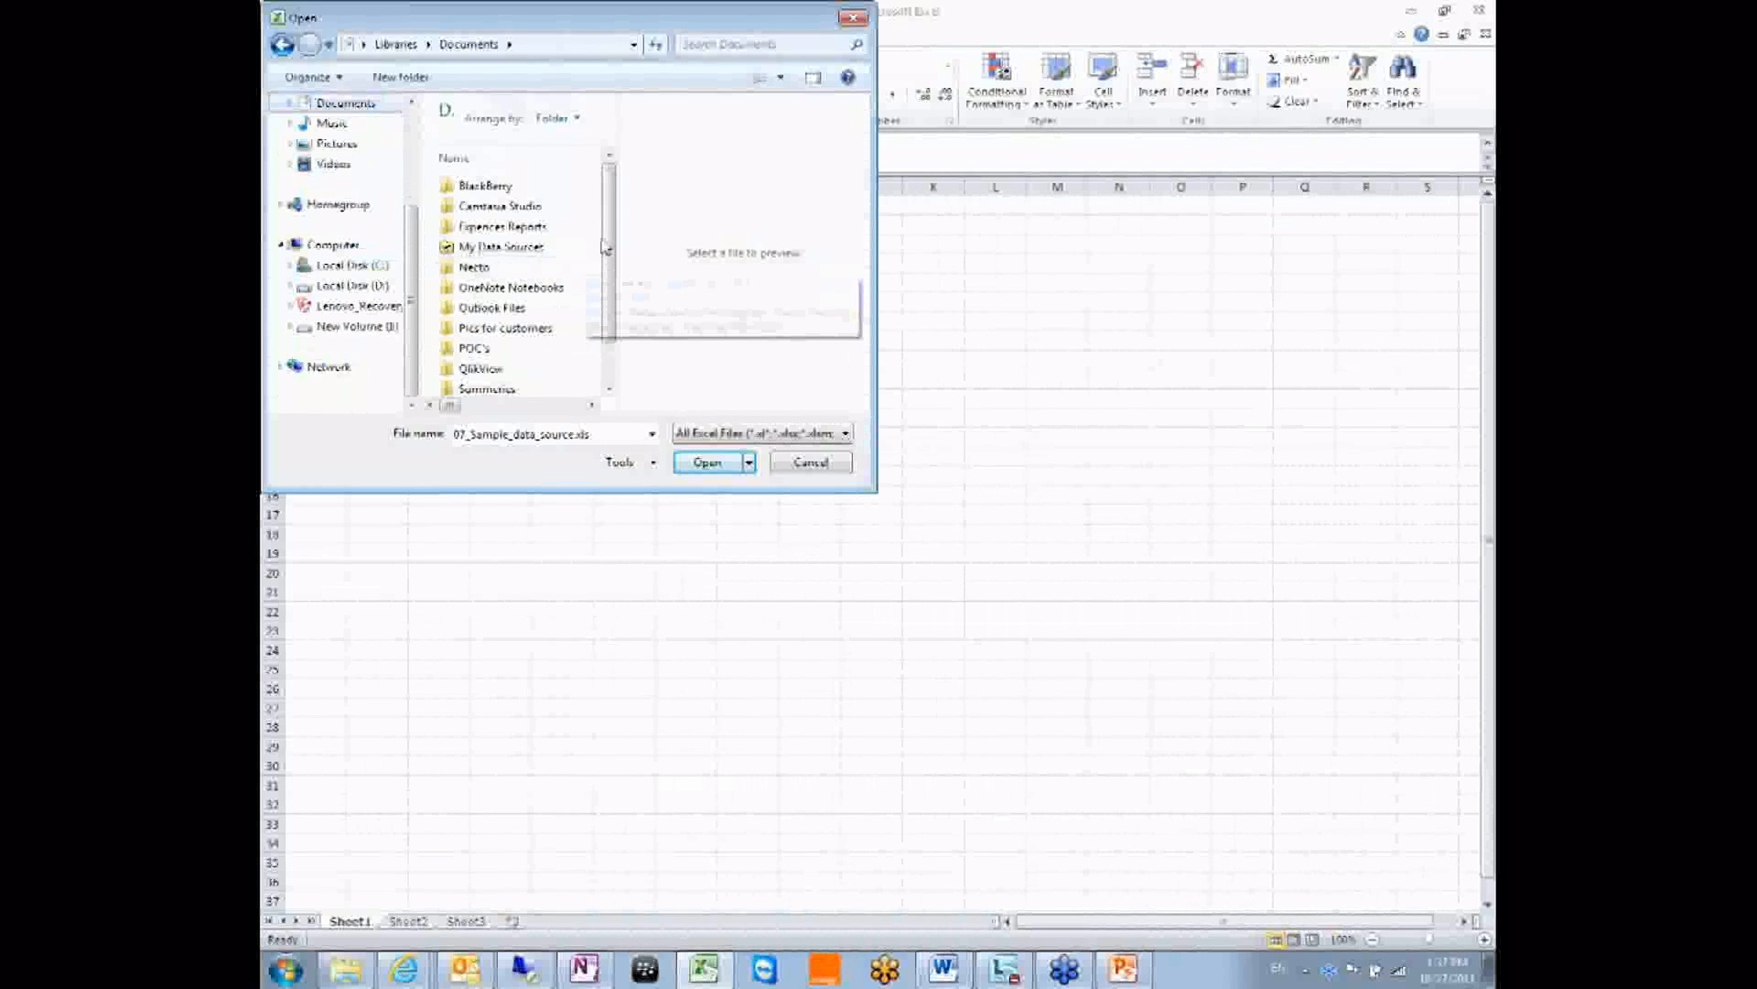
scroll(604, 245, "down", 1)
double_click(480, 225)
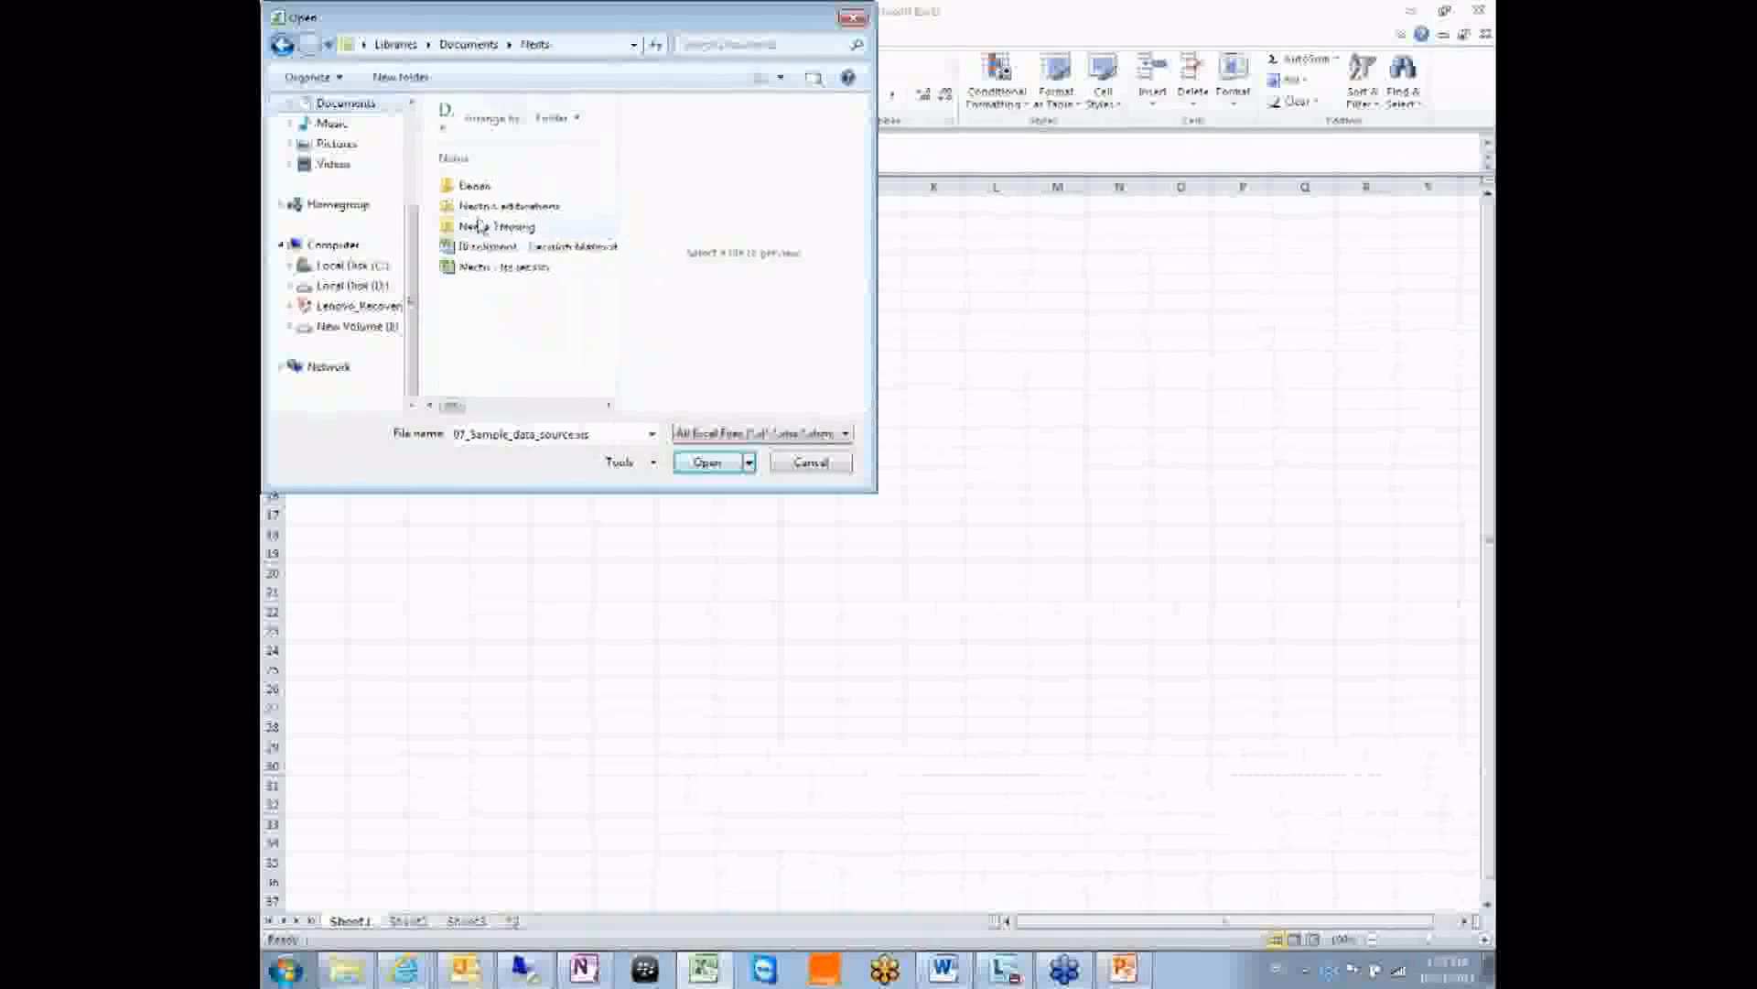
double_click(478, 229)
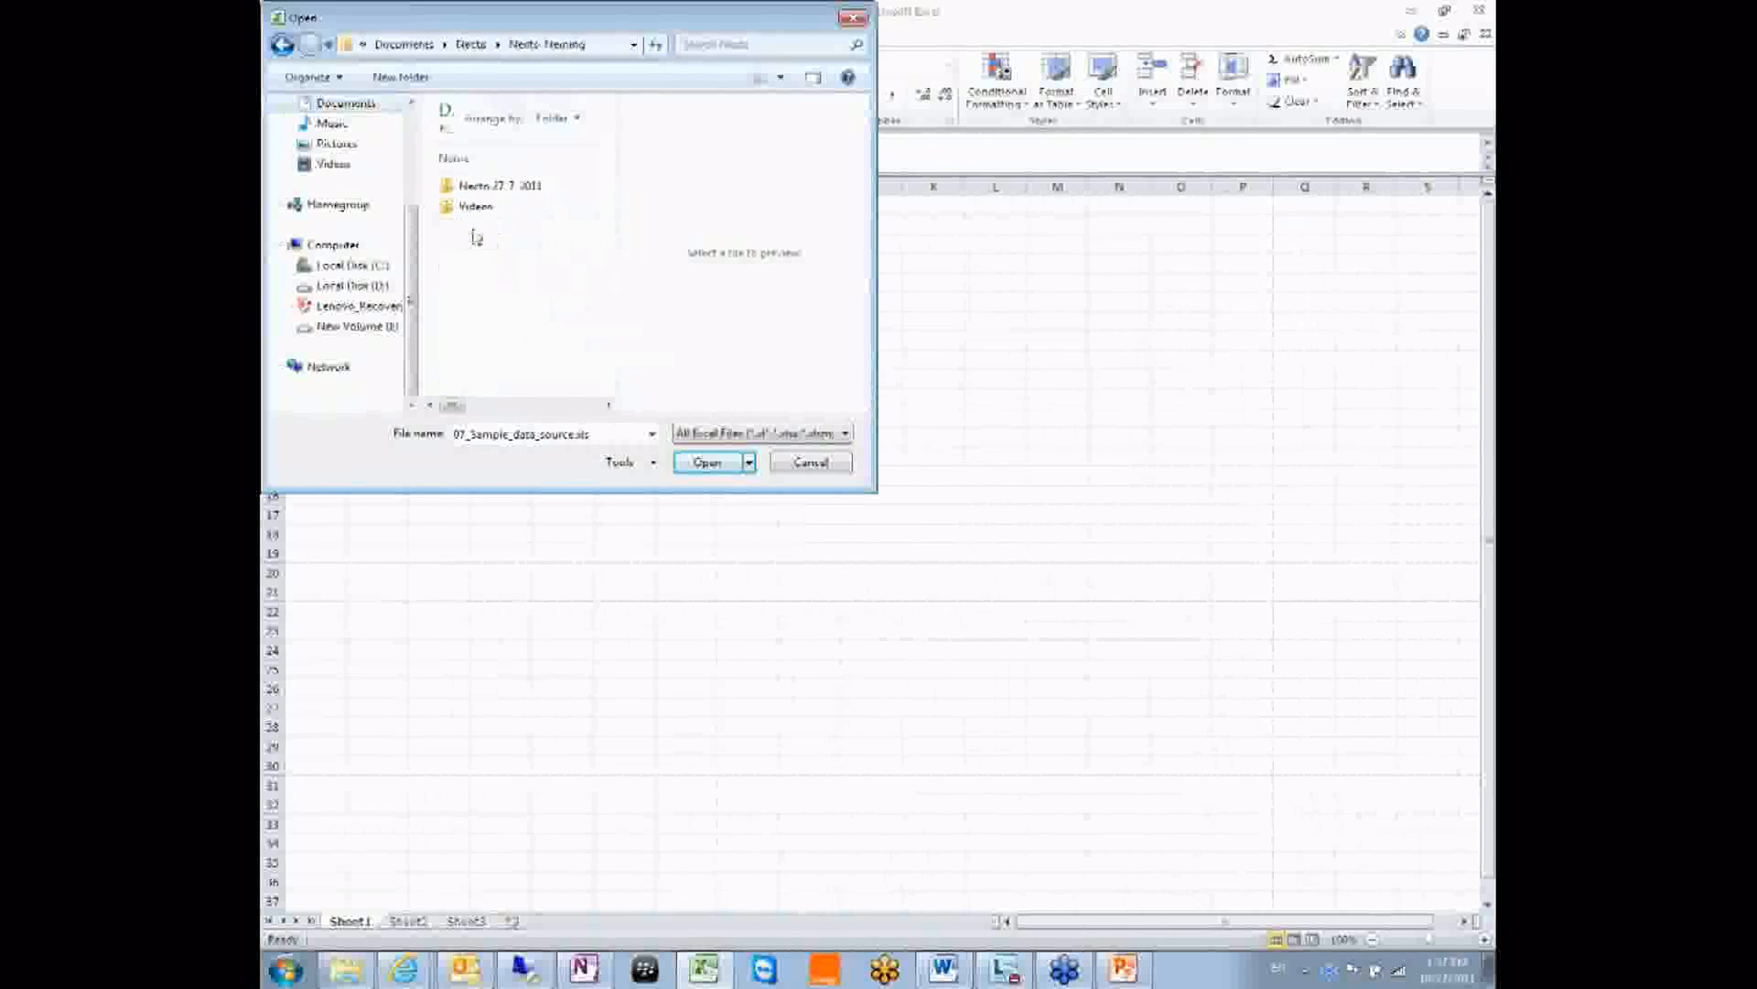
double_click(475, 187)
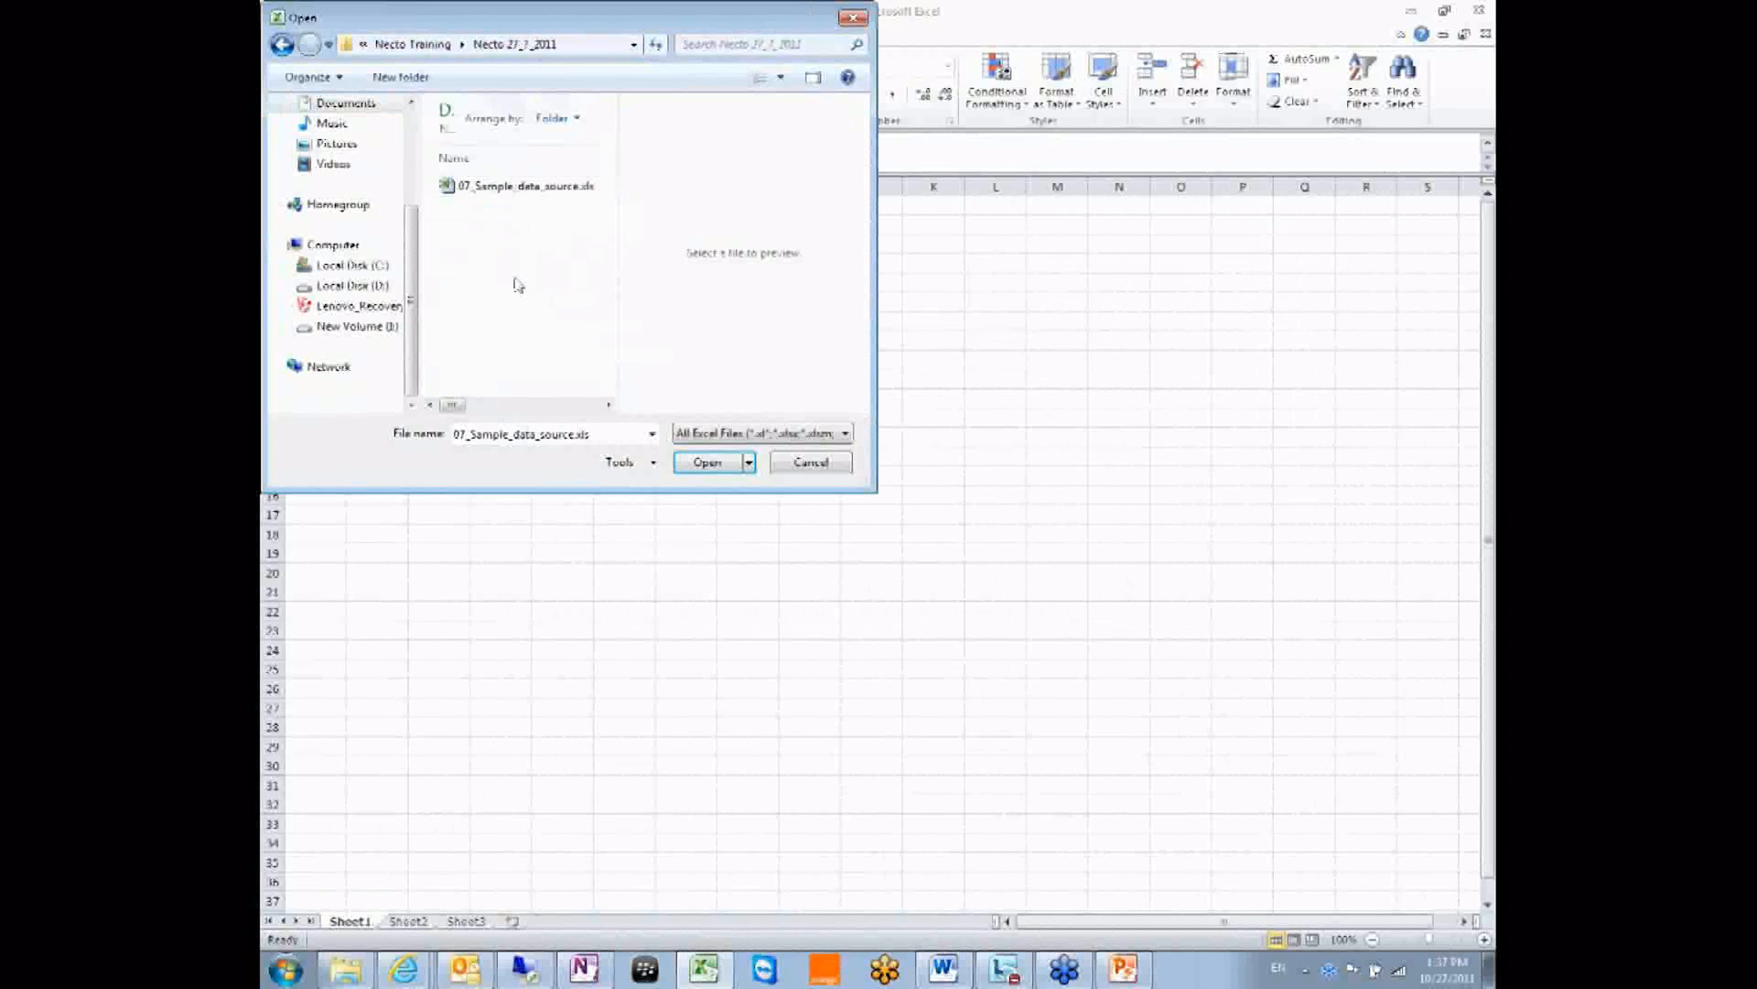
Filter to All Files (*.*), preview 10_Upload Users.csv, and close the Open dialog.
left_click(732, 433)
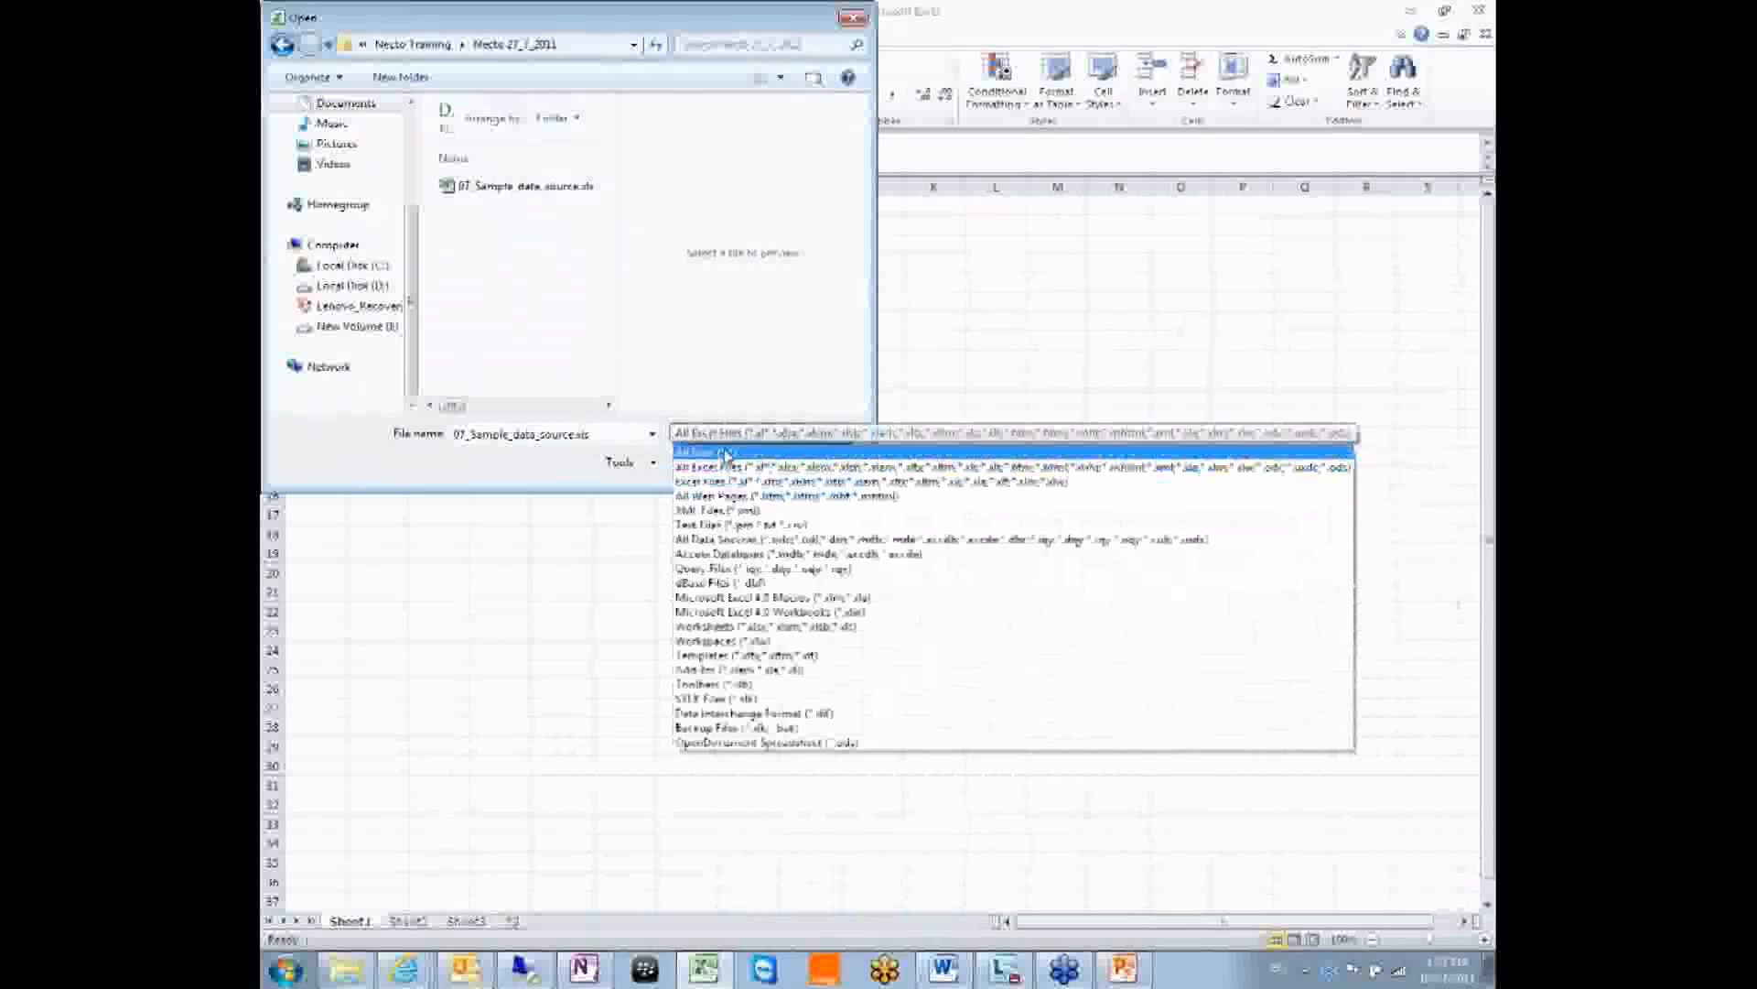
left_click(726, 452)
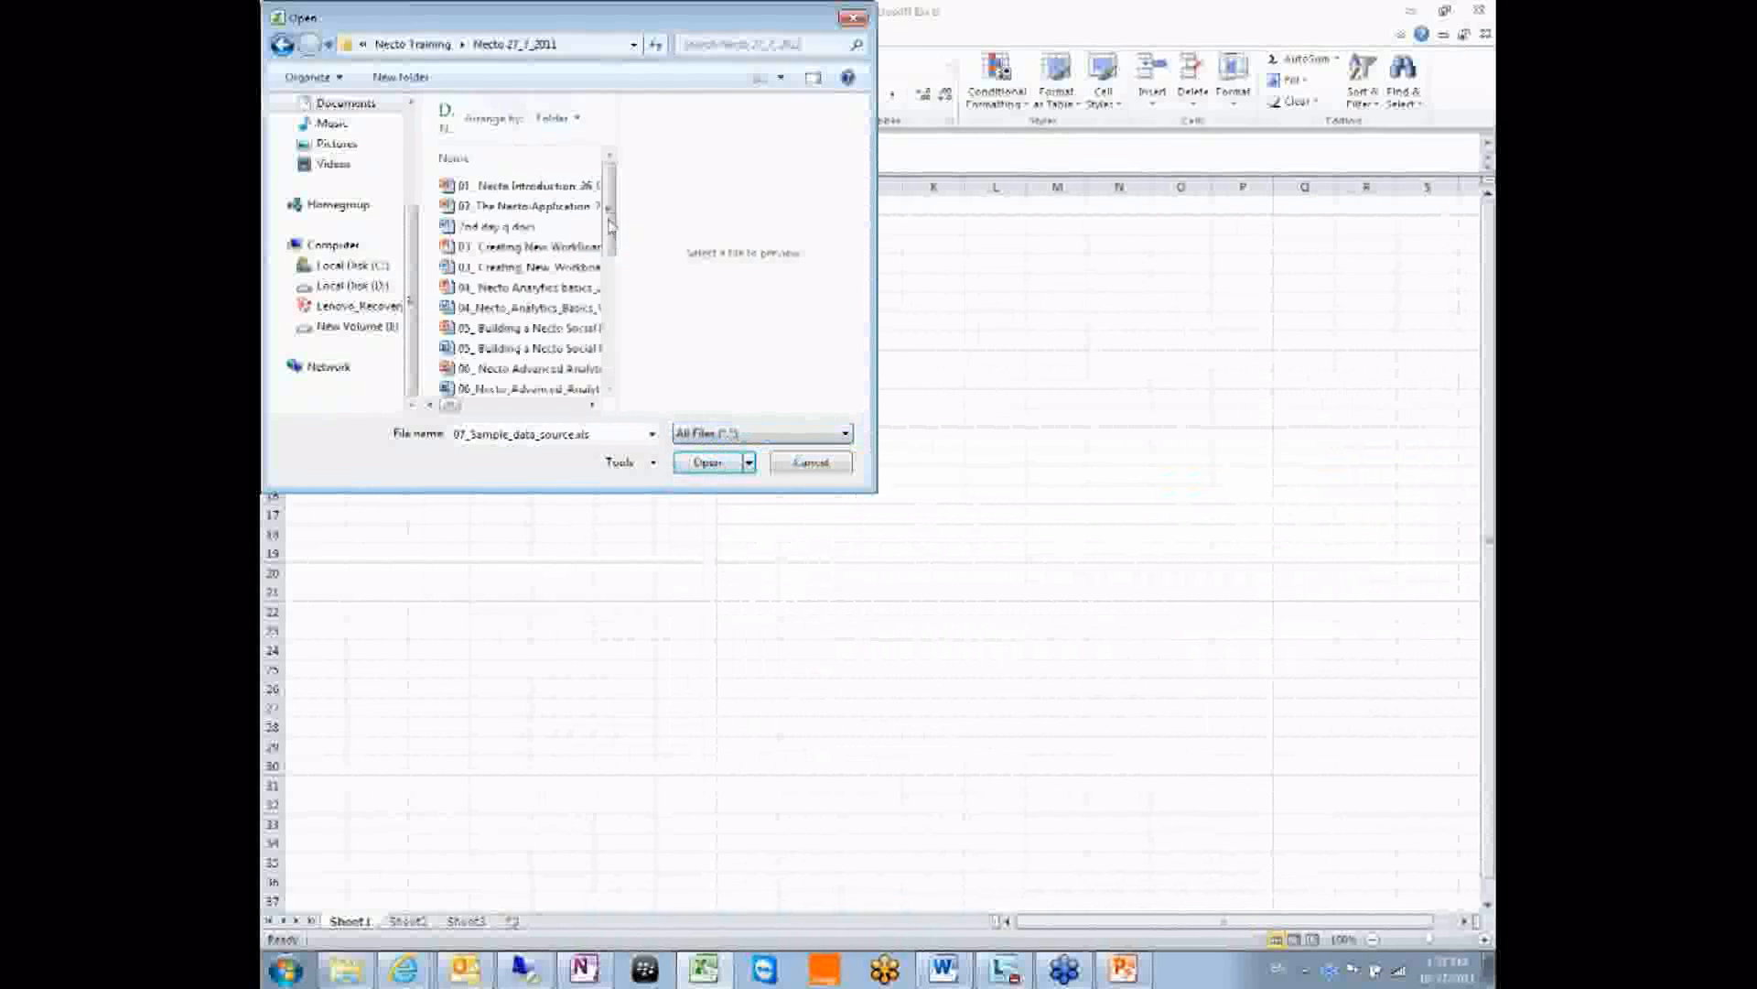
left_click_drag(610, 225, 630, 362)
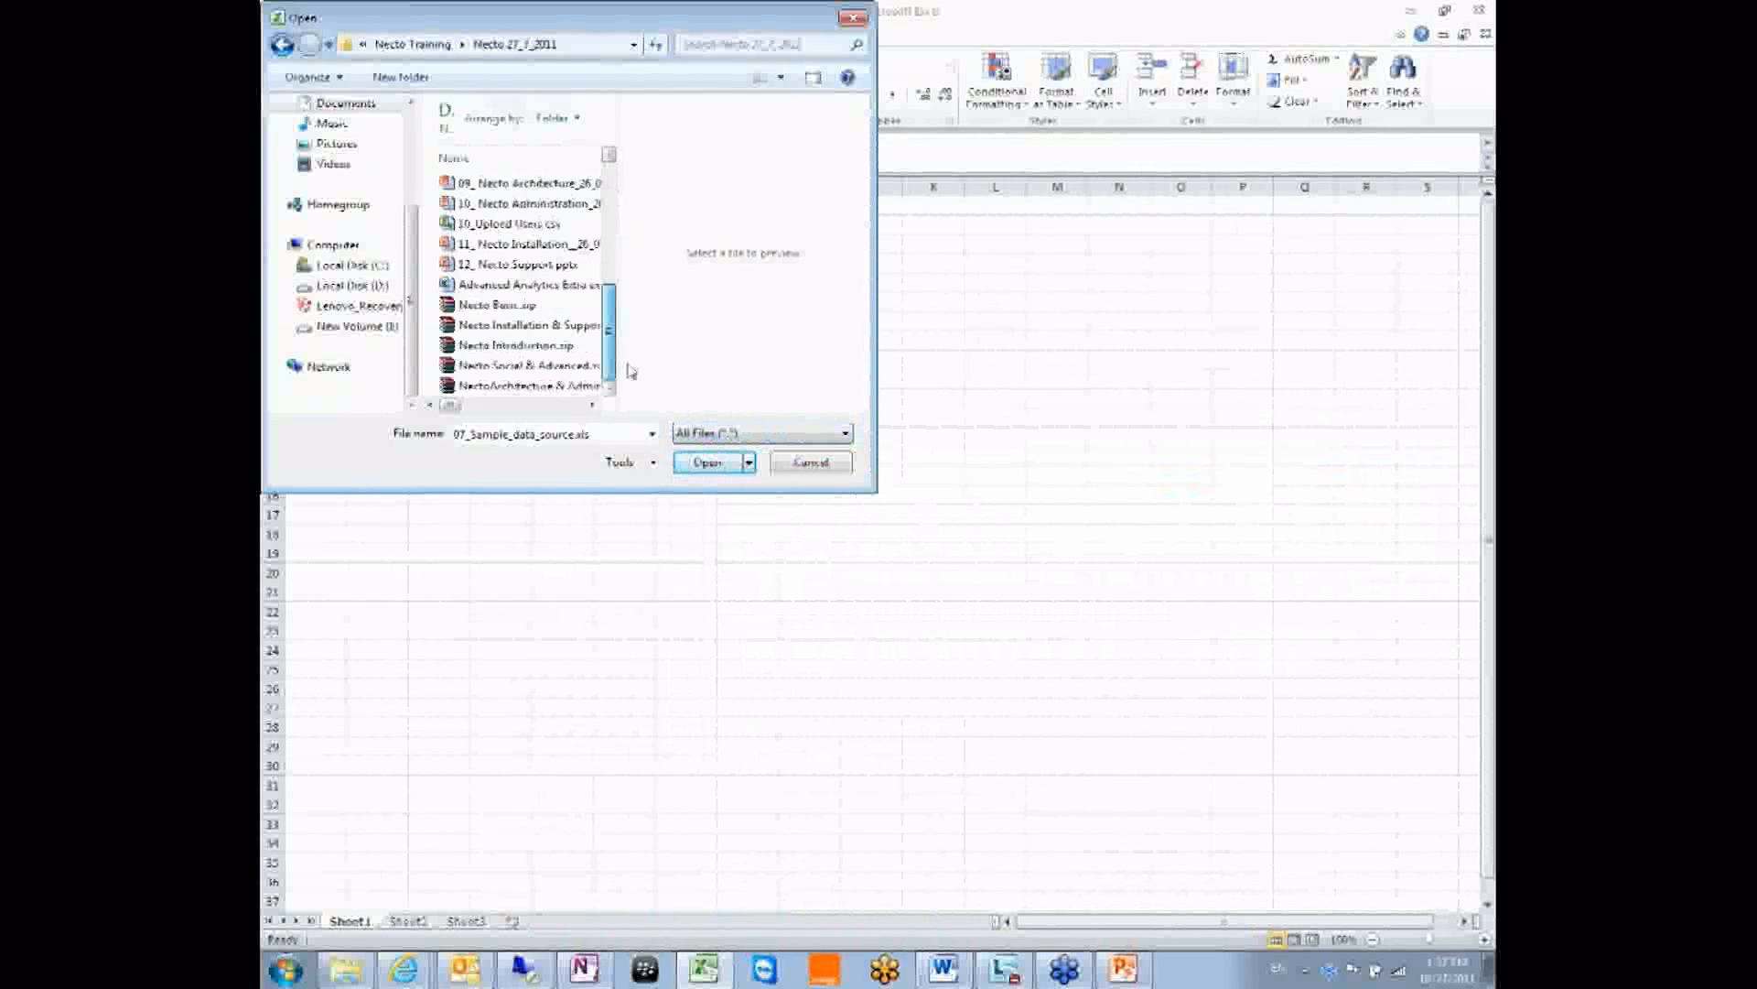
left_click(515, 226)
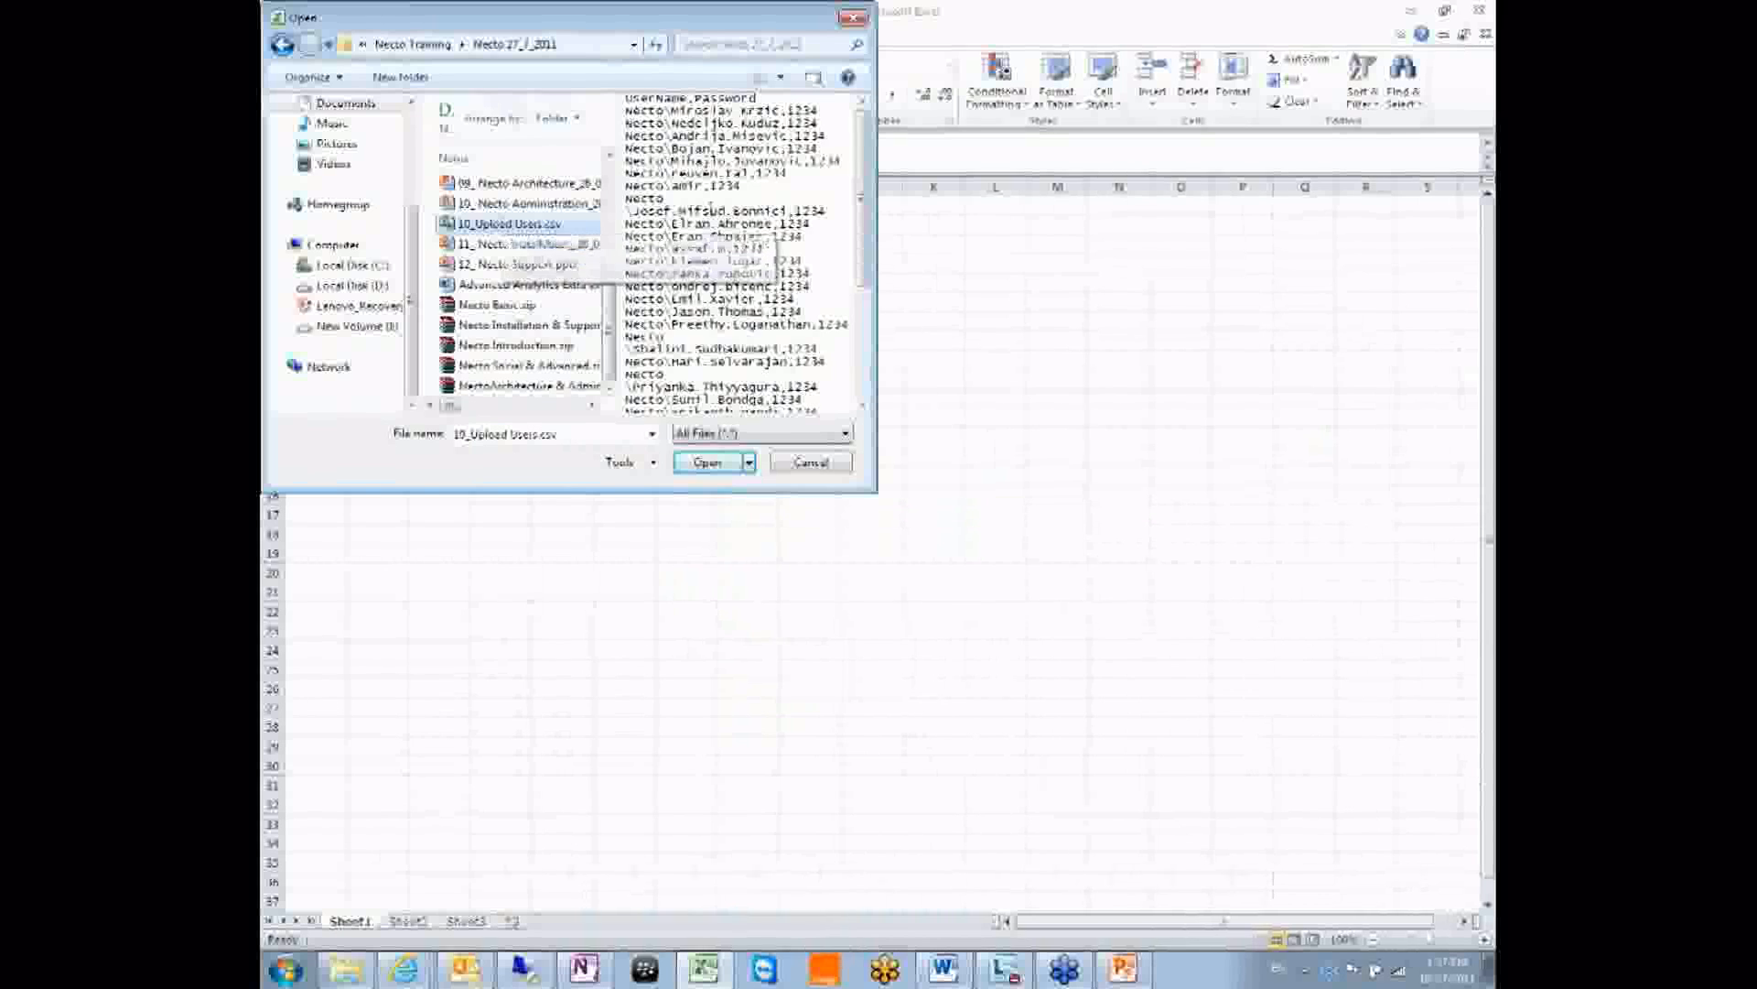
scroll(712, 210, "up", 5)
left_click_drag(867, 140, 835, 174)
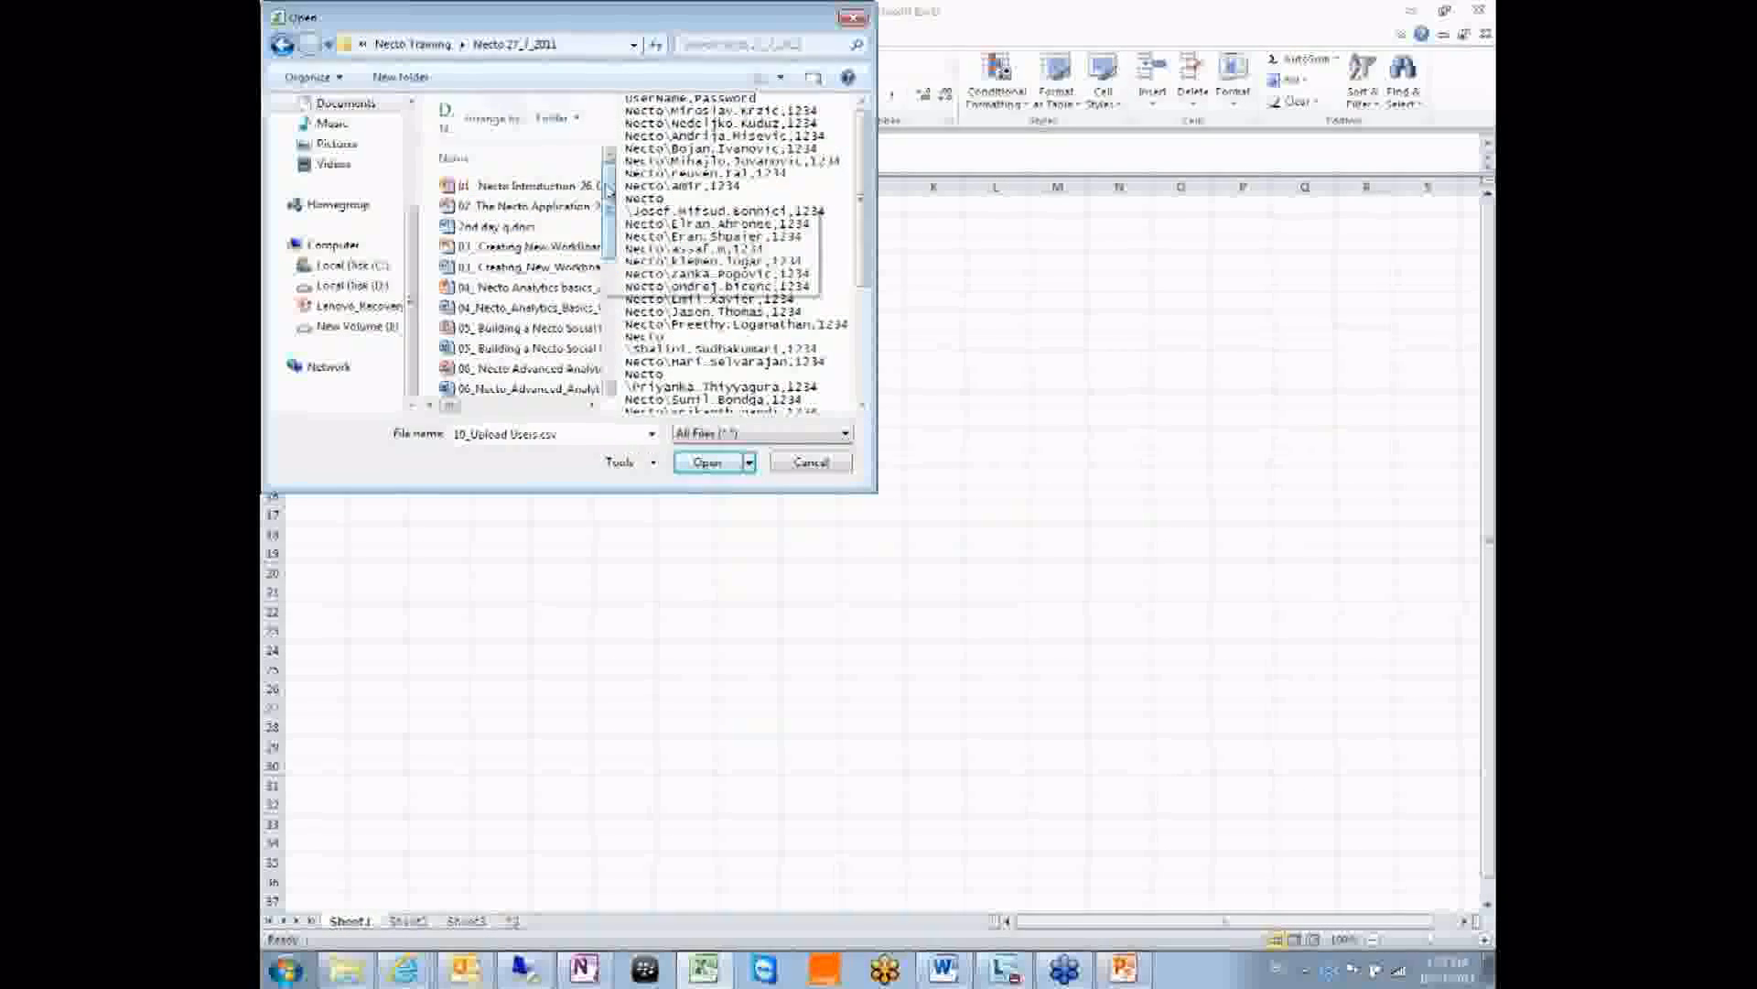
scroll(609, 187, "down", 5)
left_click(853, 17)
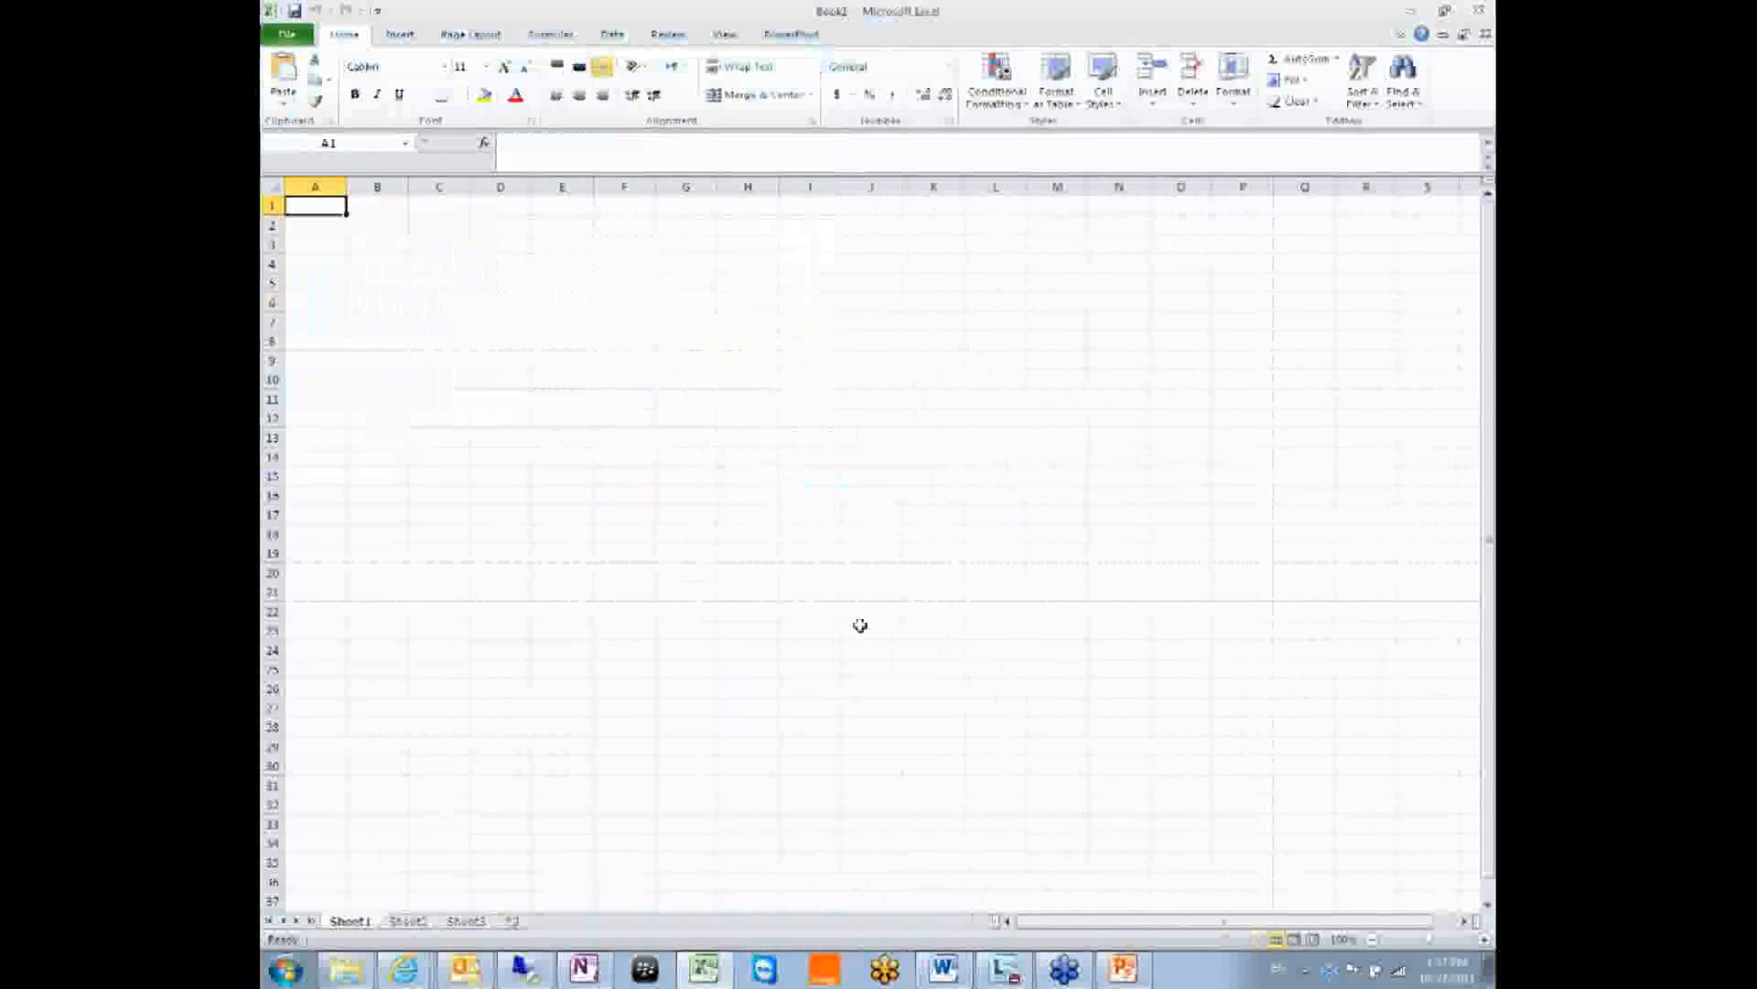
Widen column A to fit the user names and replace the Necto prefix of user1 in A2.
left_click(364, 975)
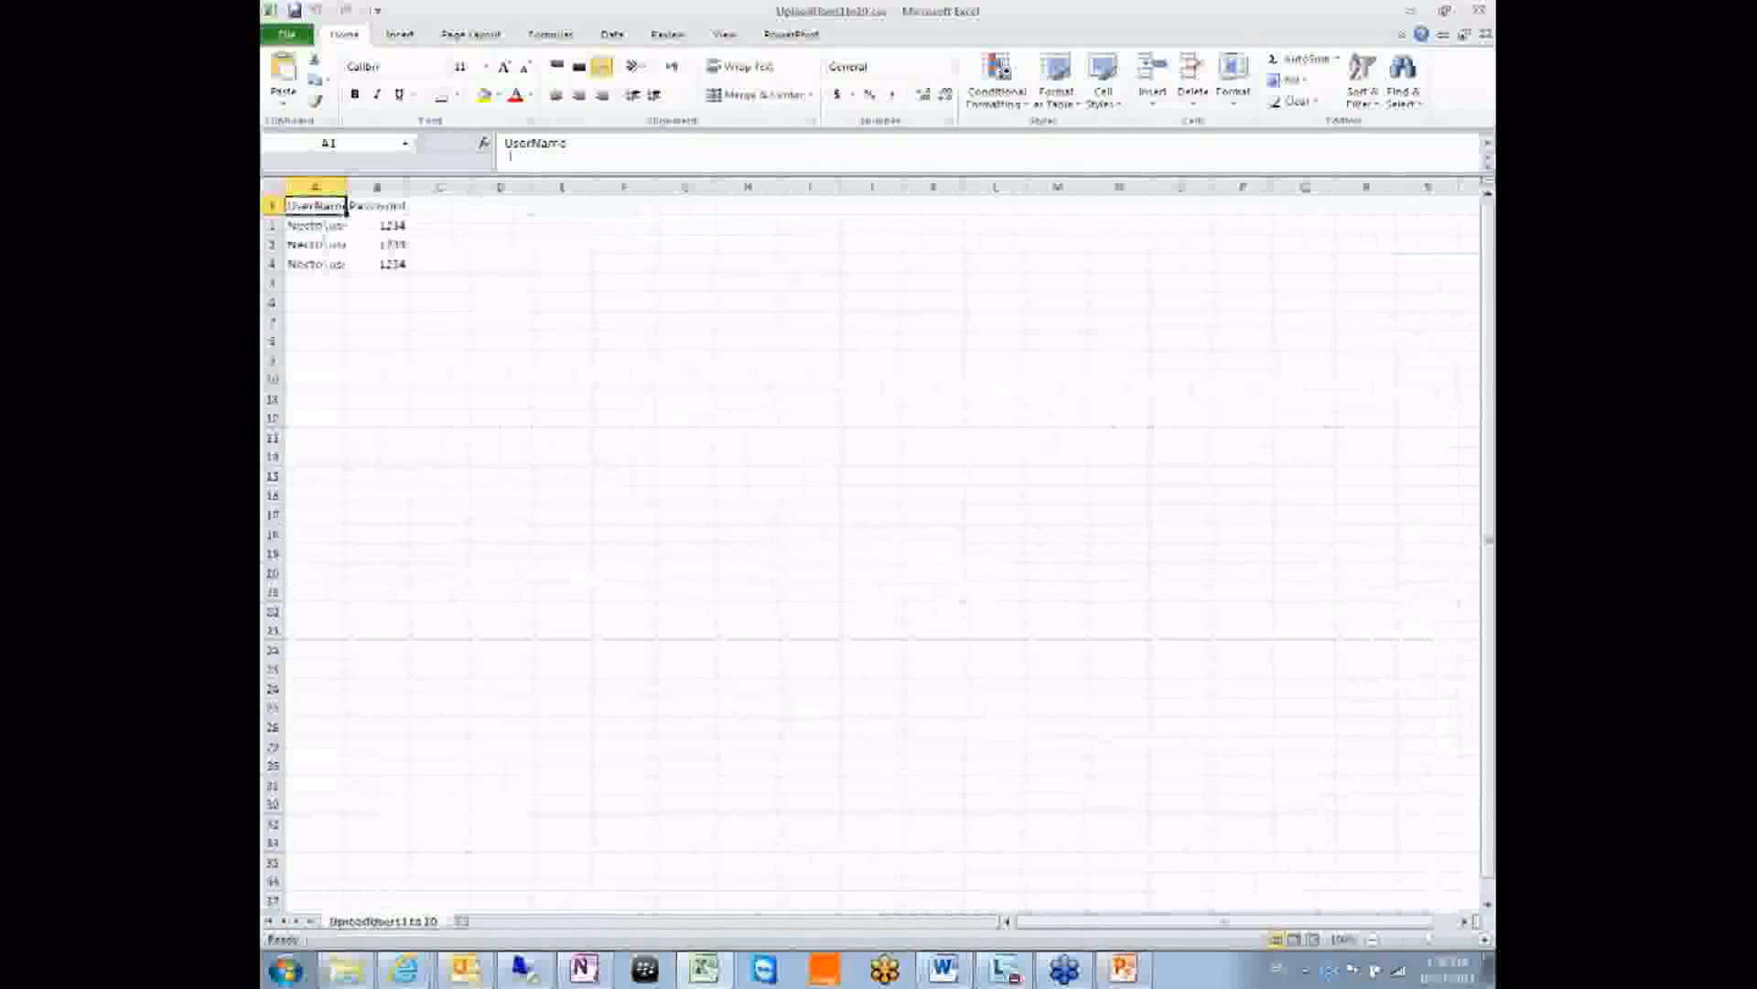
double_click(344, 188)
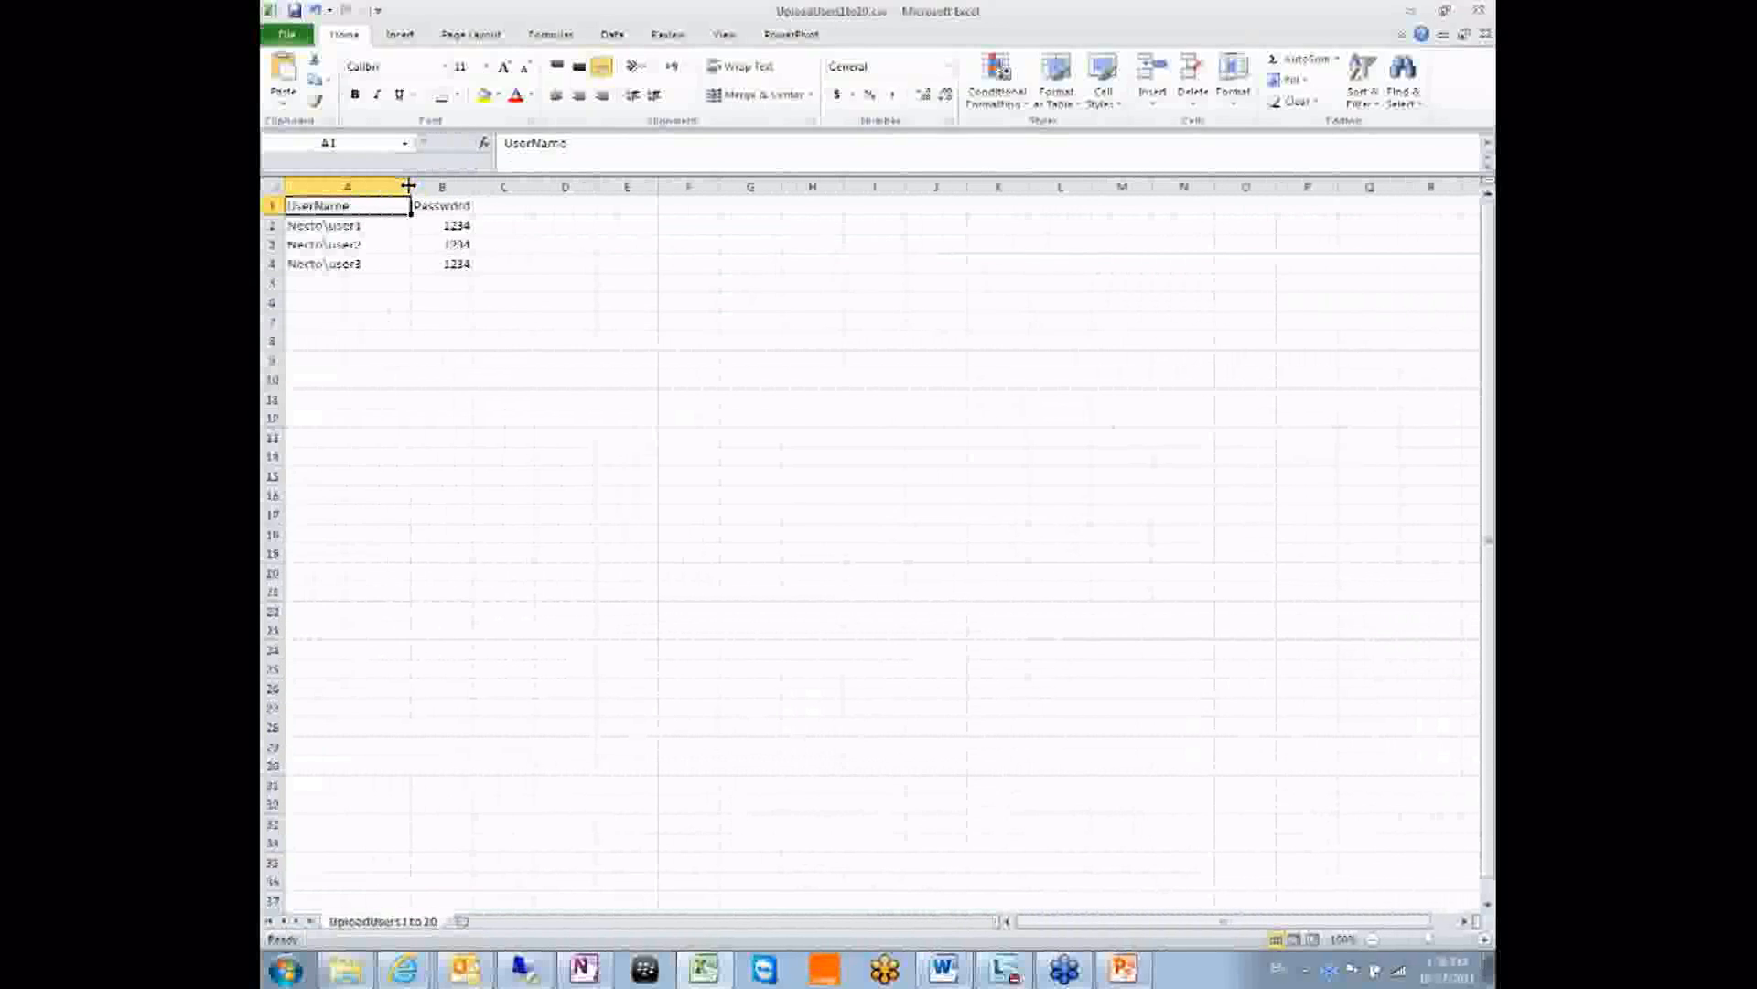
left_click(314, 225)
left_click(362, 264)
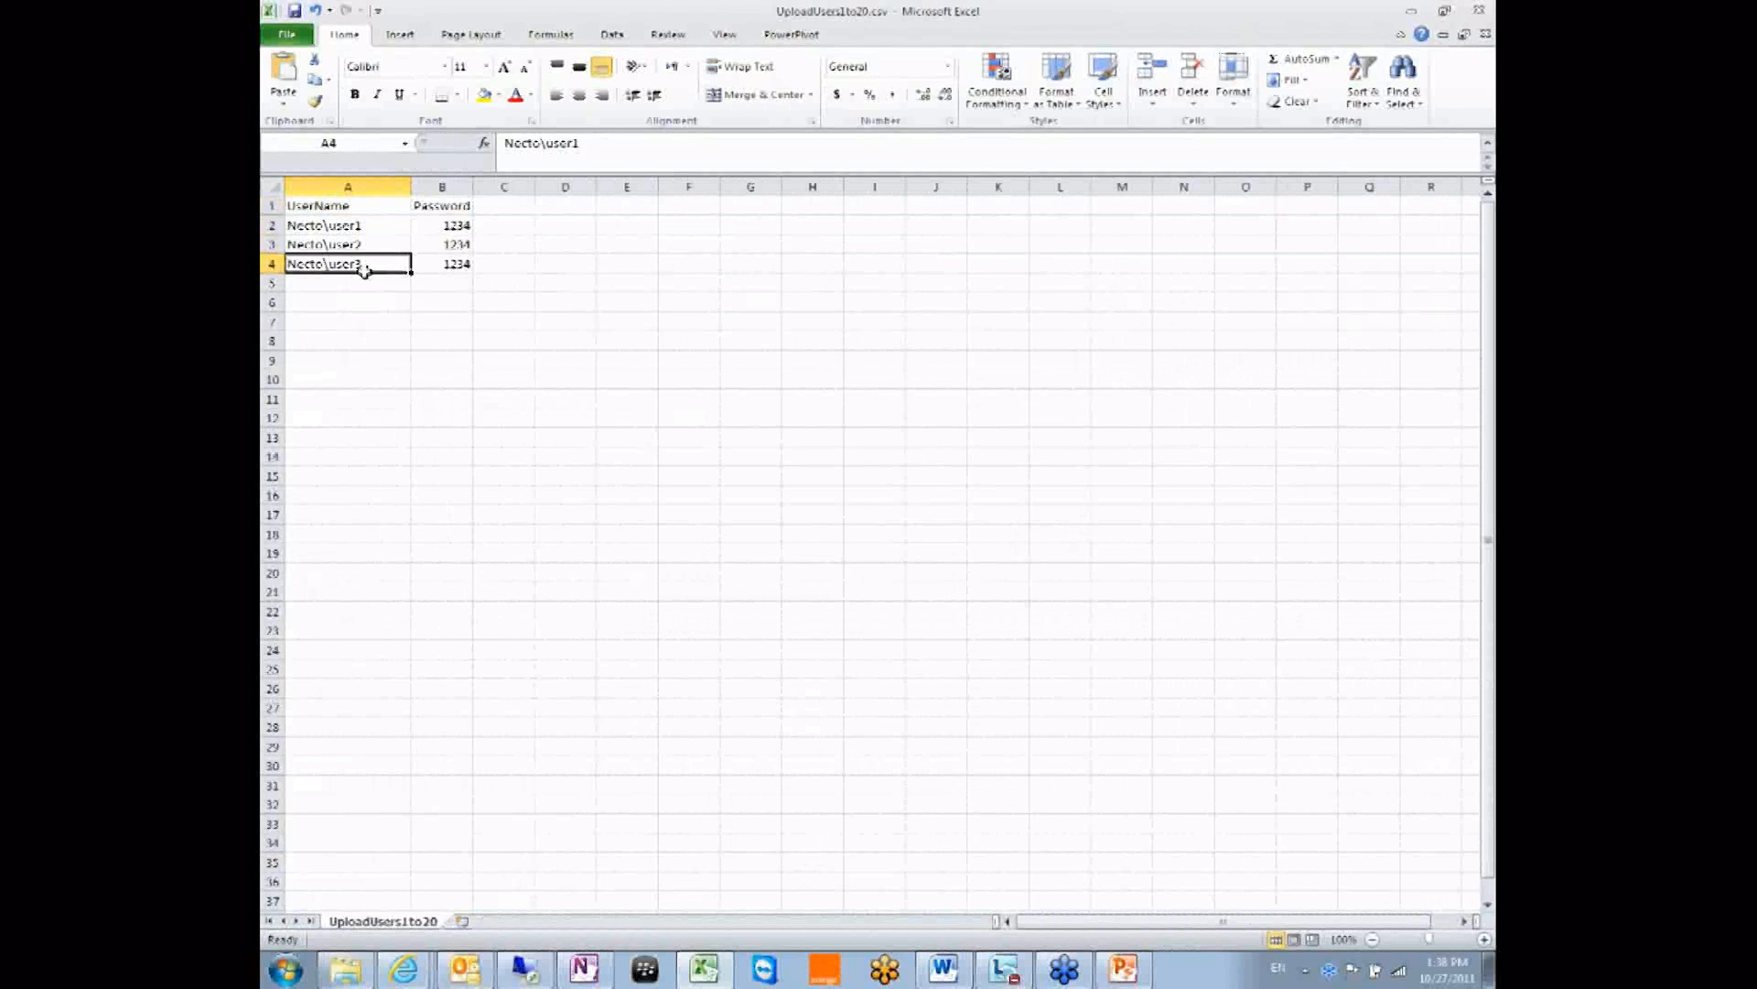
left_click(334, 226)
double_click(332, 226)
left_click_drag(322, 226, 287, 226)
type("Demo")
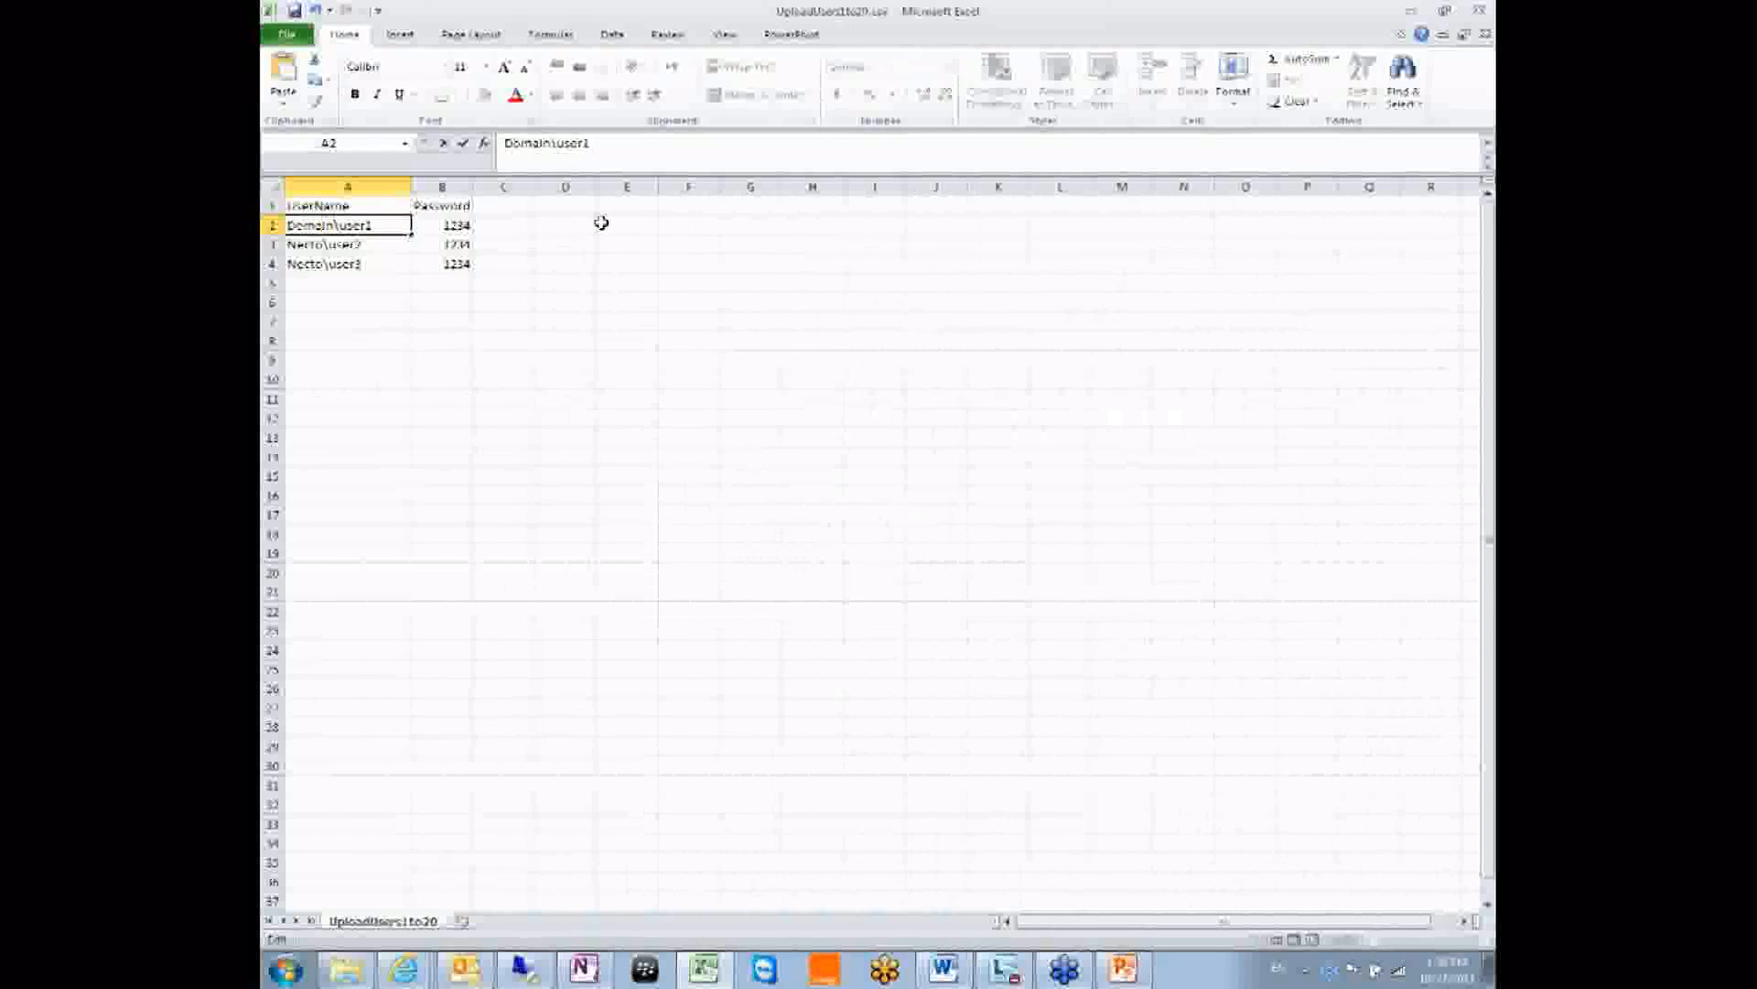
key("shift+Home")
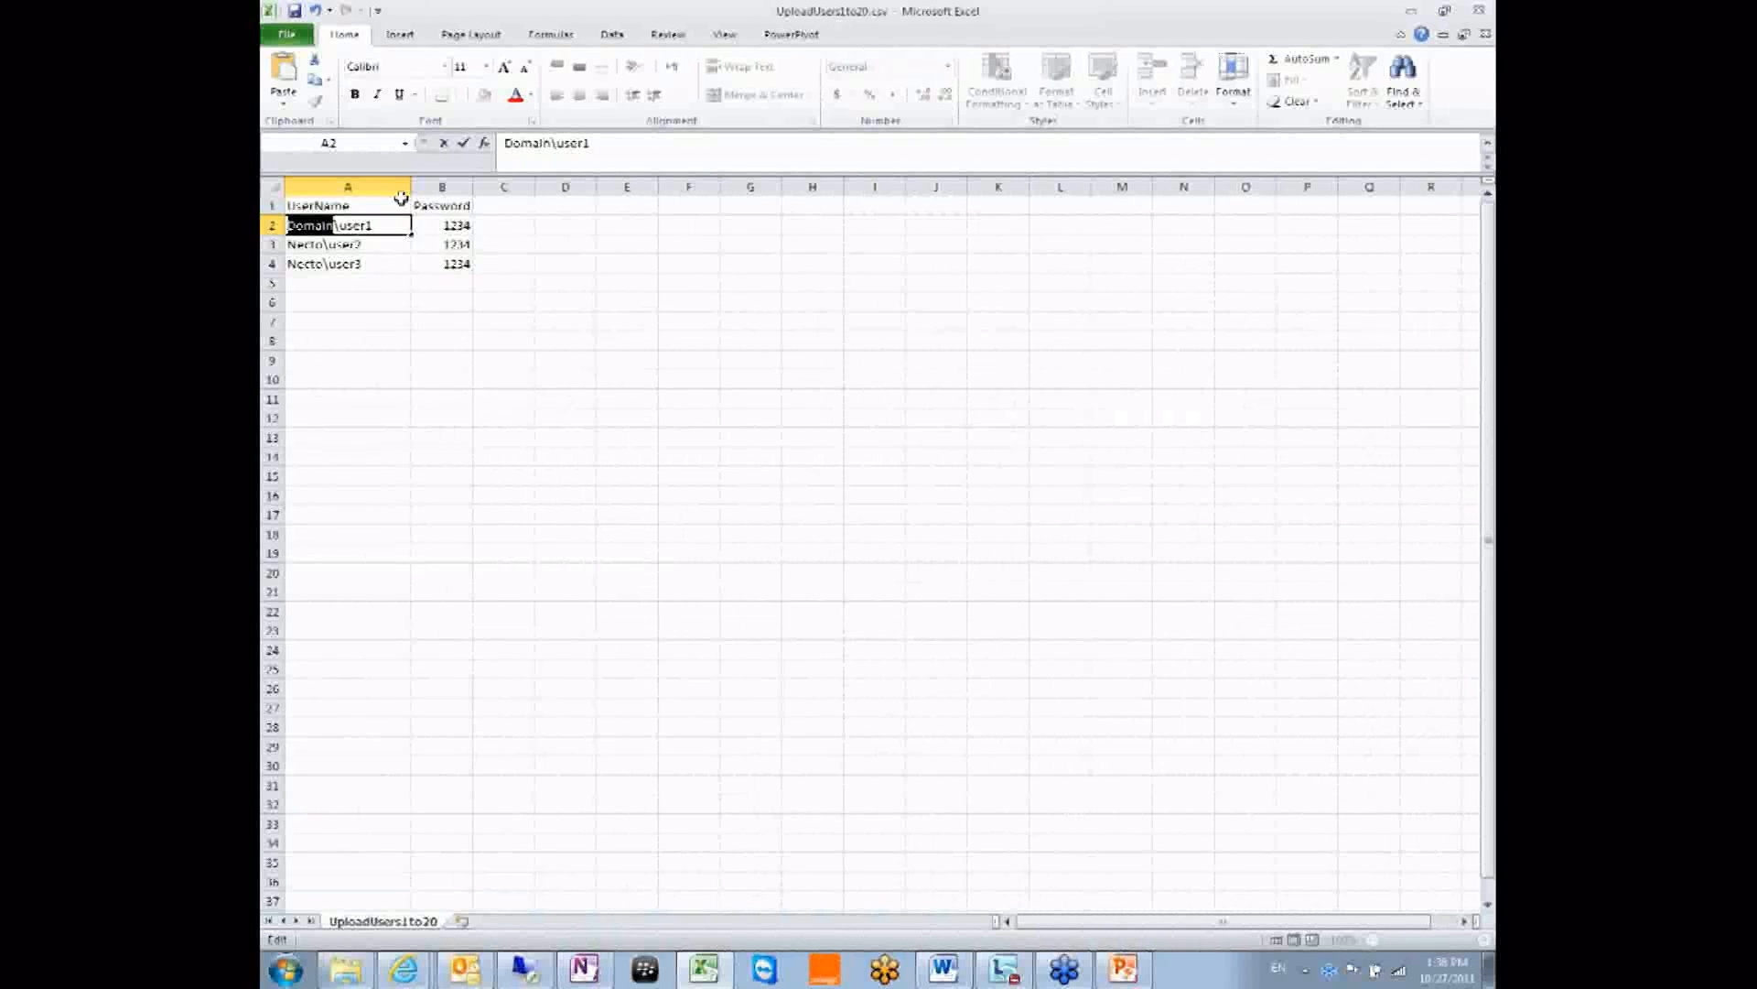
Change the Necto prefix to Domain for user2 in A3 and user3 in A4.
double_click(325, 243)
key("shift+Home")
type("Domain")
double_click(325, 263)
key("shift+Home")
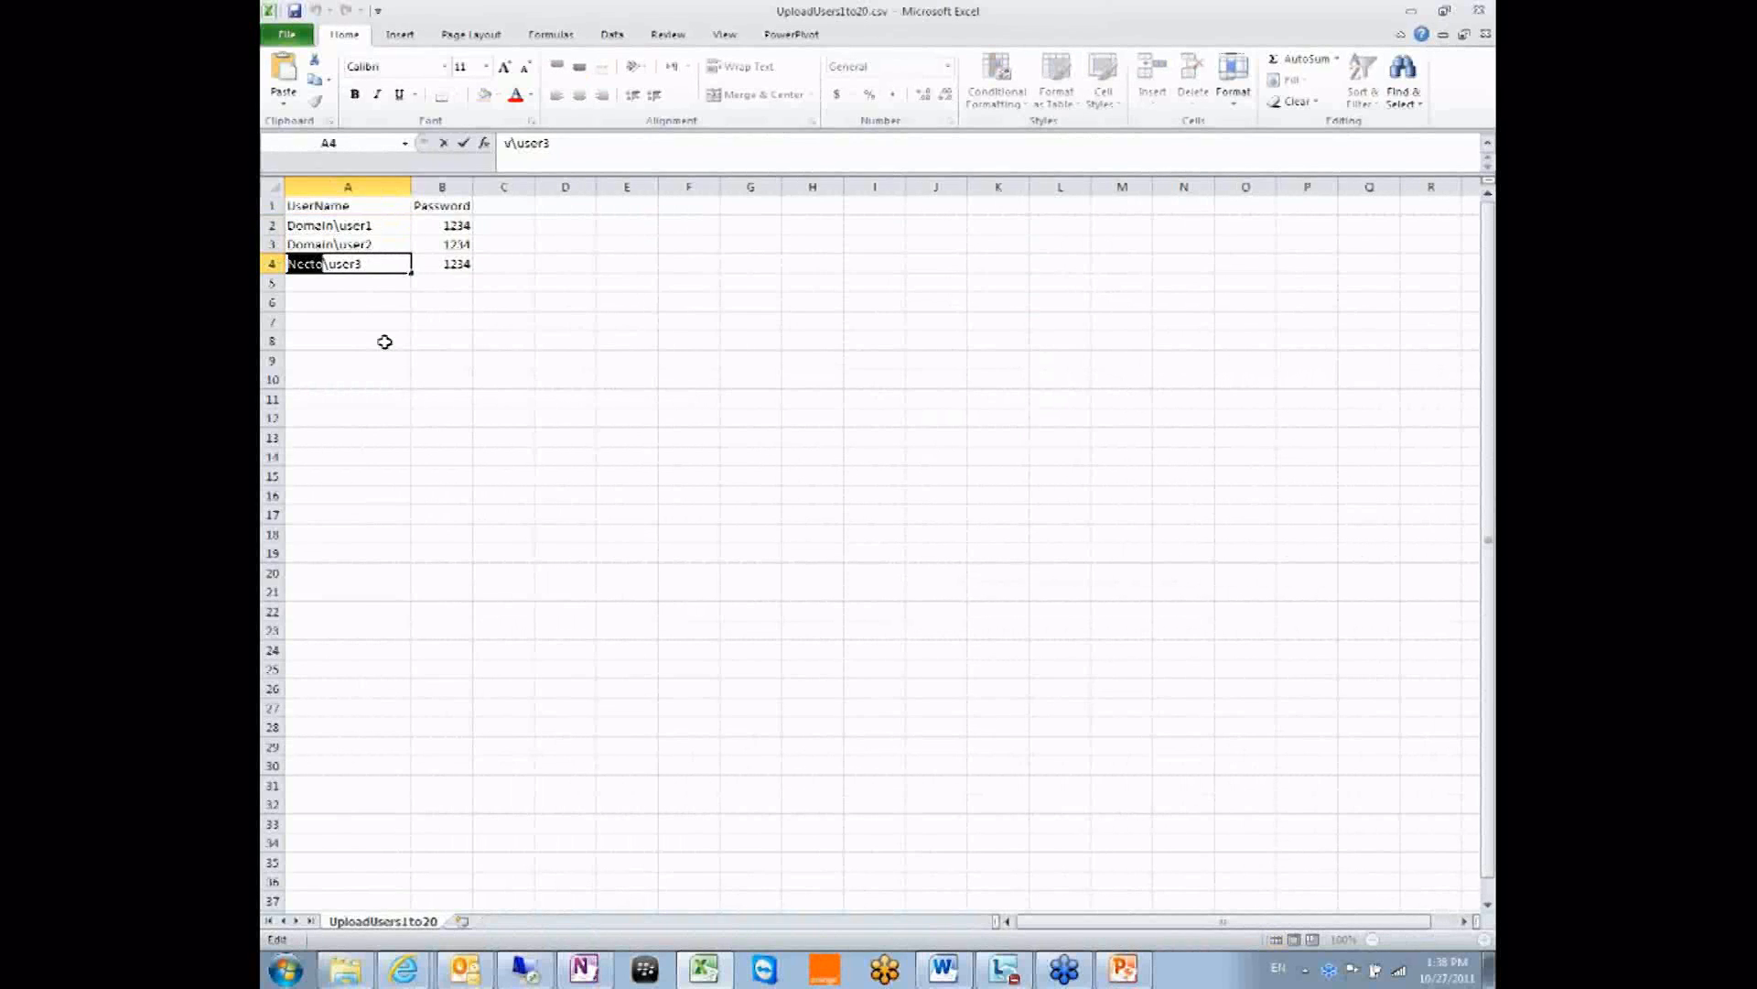
left_click(385, 341)
left_click(355, 265)
double_click(297, 263)
type("Domain")
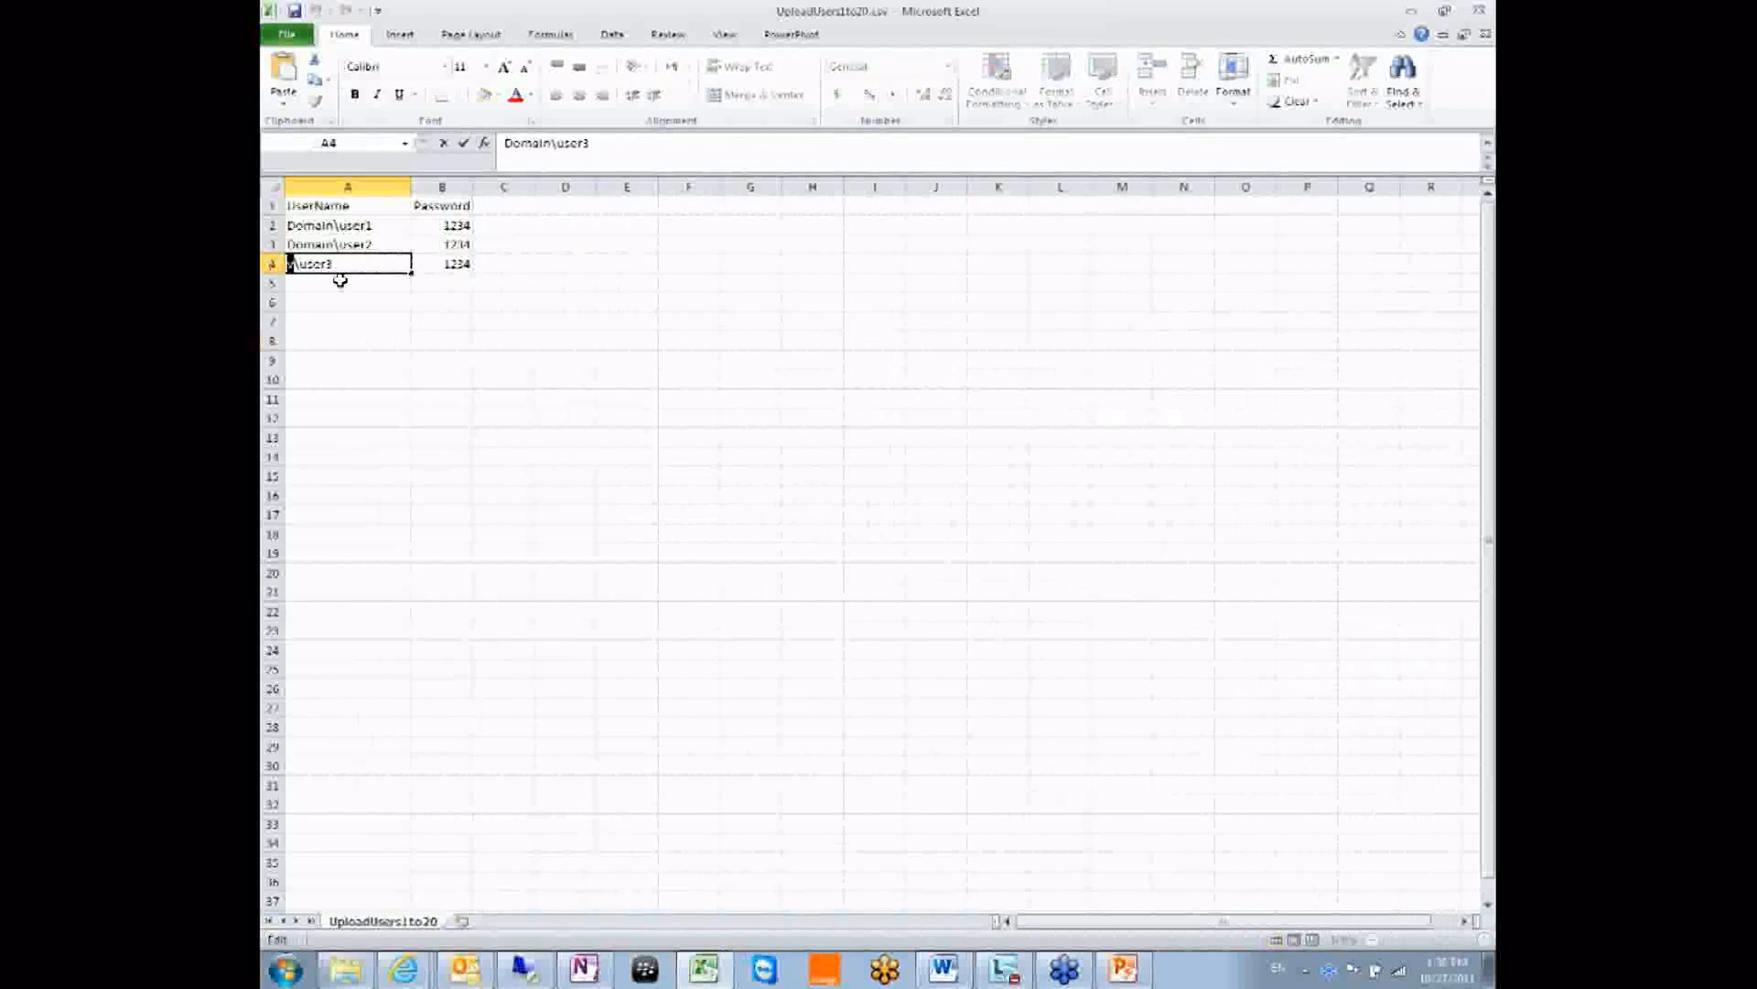
left_click(353, 282)
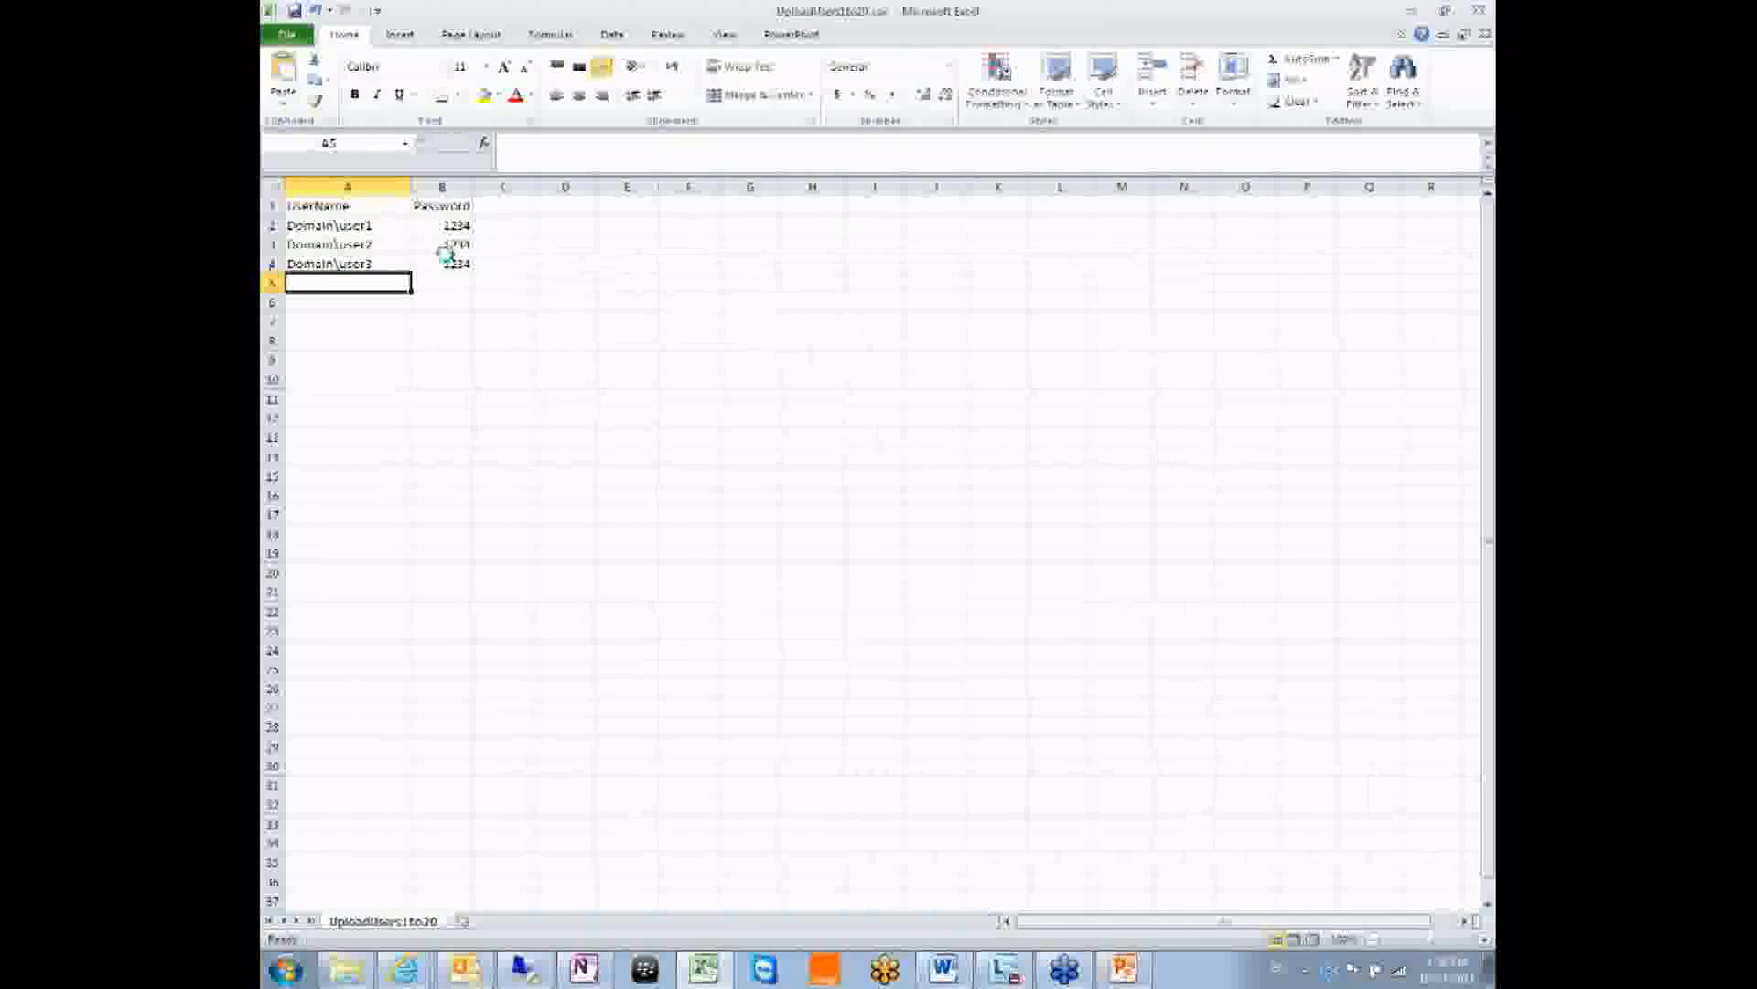
Save the user list with Ctrl+S, keeping the CSV format.
key("ctrl+s")
left_click(799, 547)
left_click(750, 648)
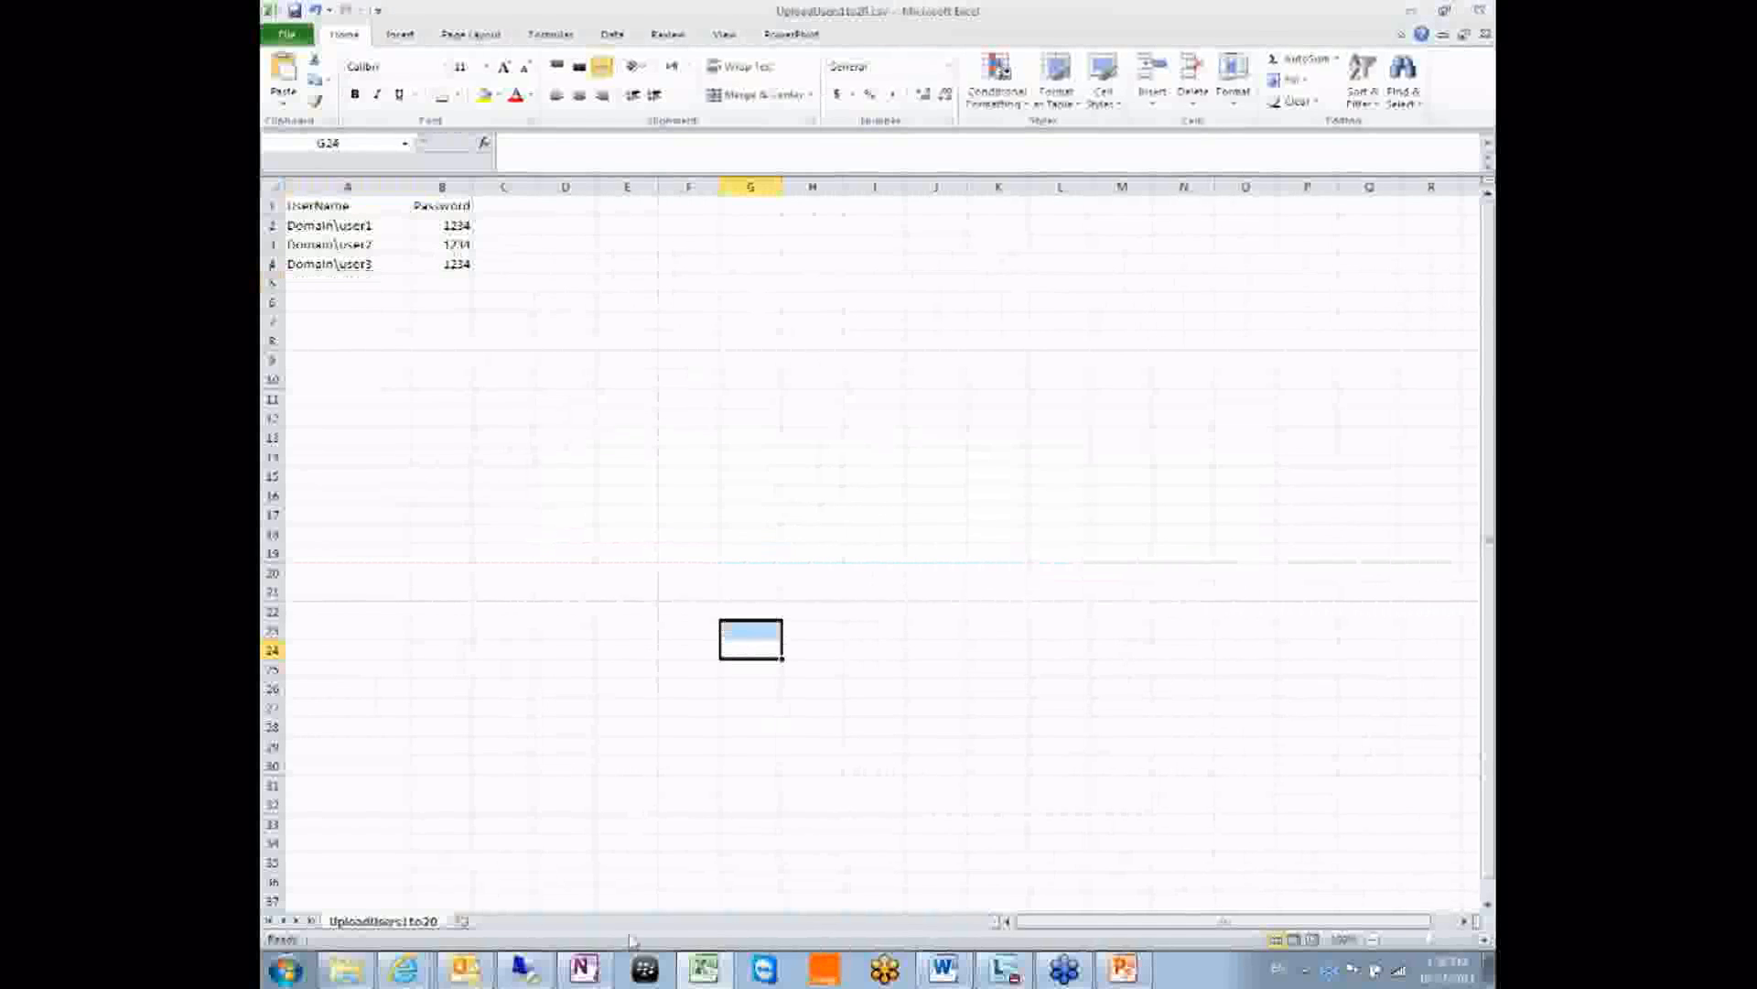
In Necto Administration > Import Users, upload UploadUsers1to20.csv and dismiss the failure message.
mouse_move(403, 968)
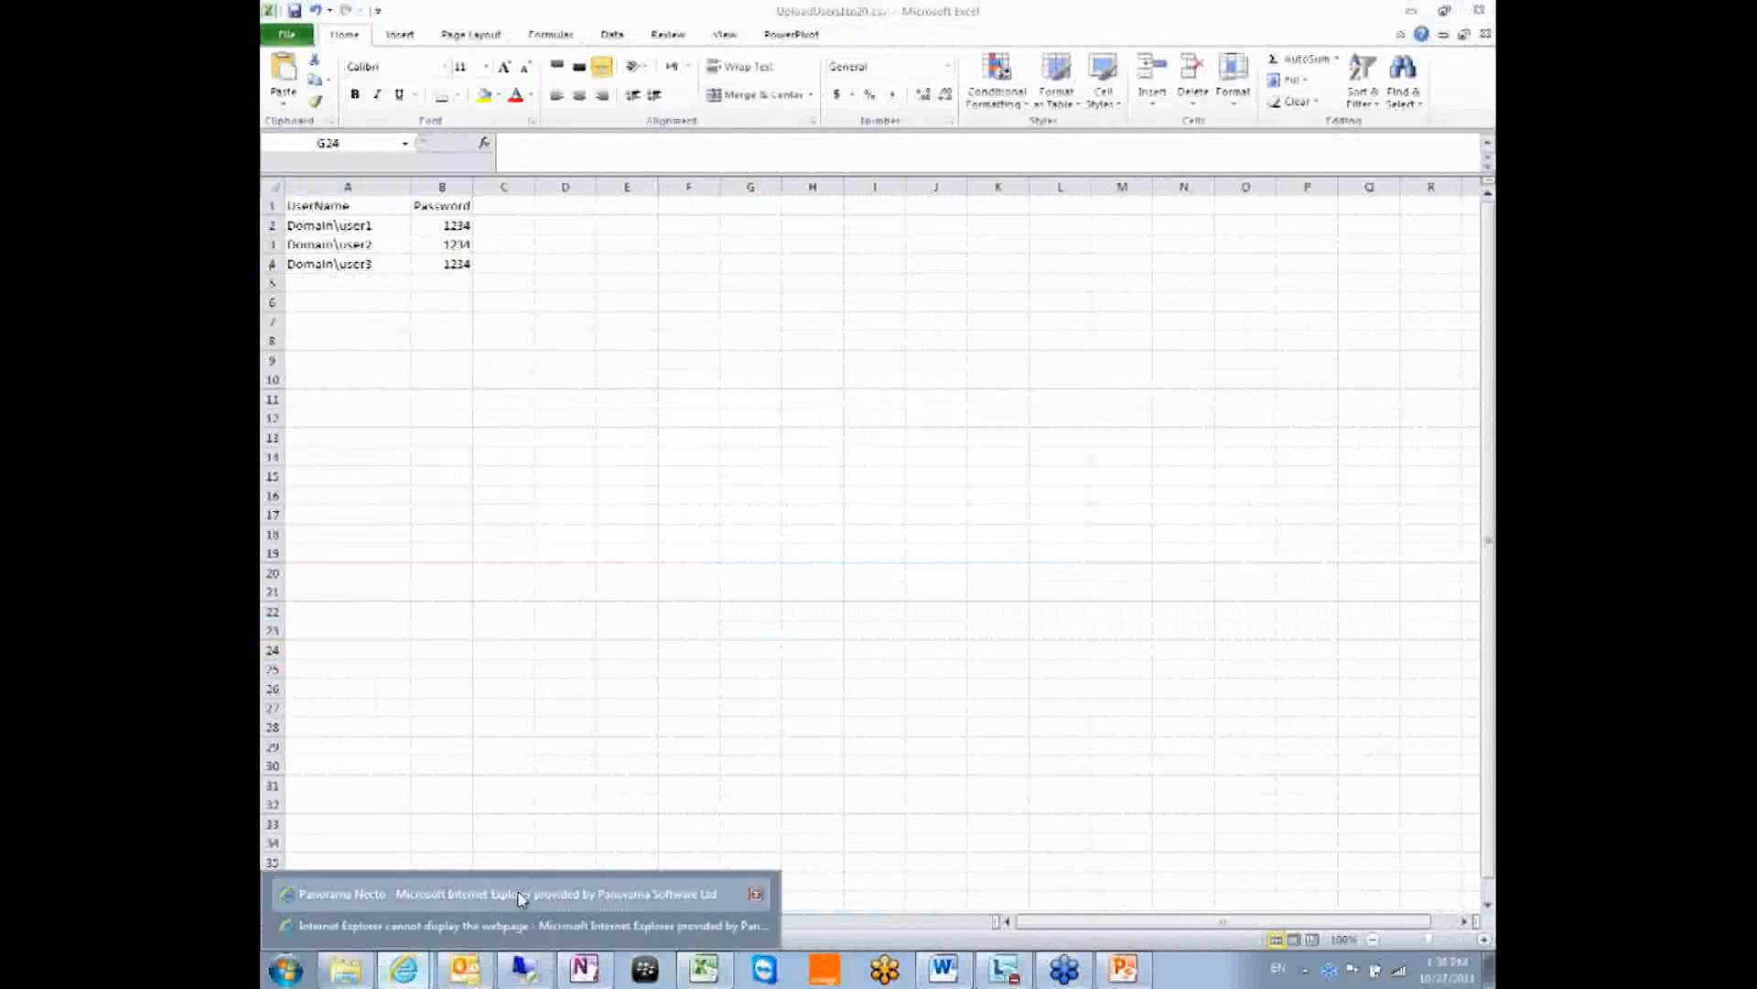
left_click(529, 892)
left_click(758, 499)
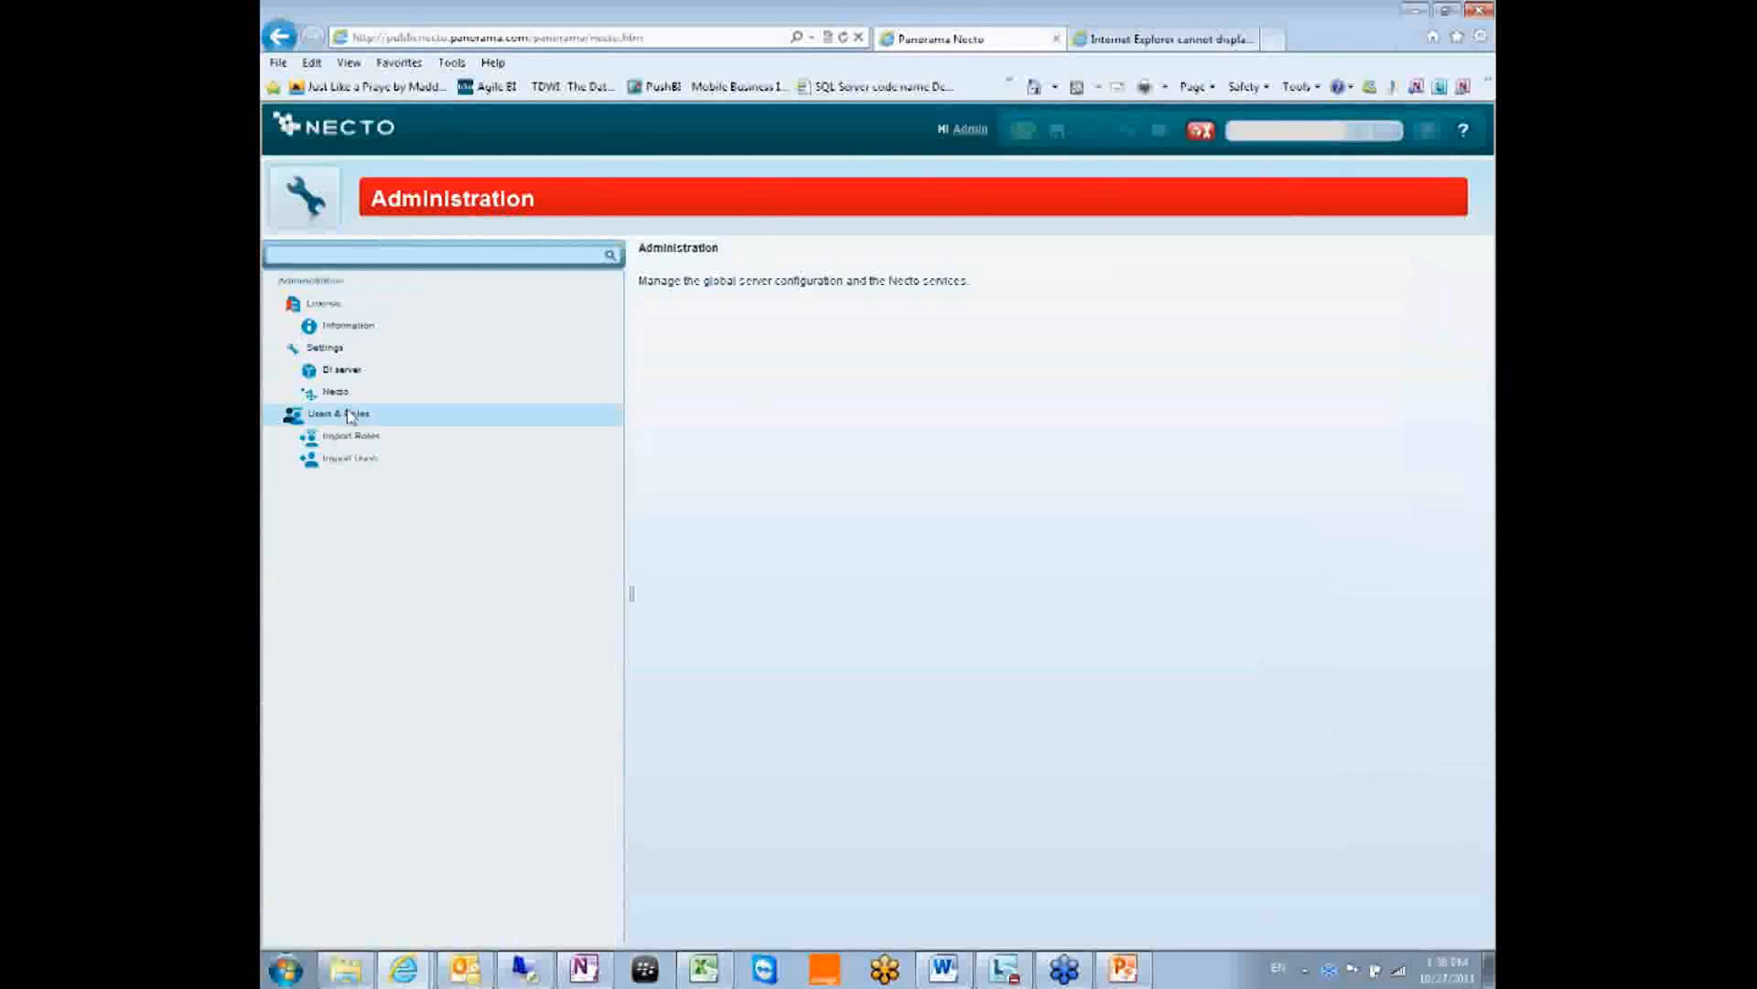
left_click(352, 462)
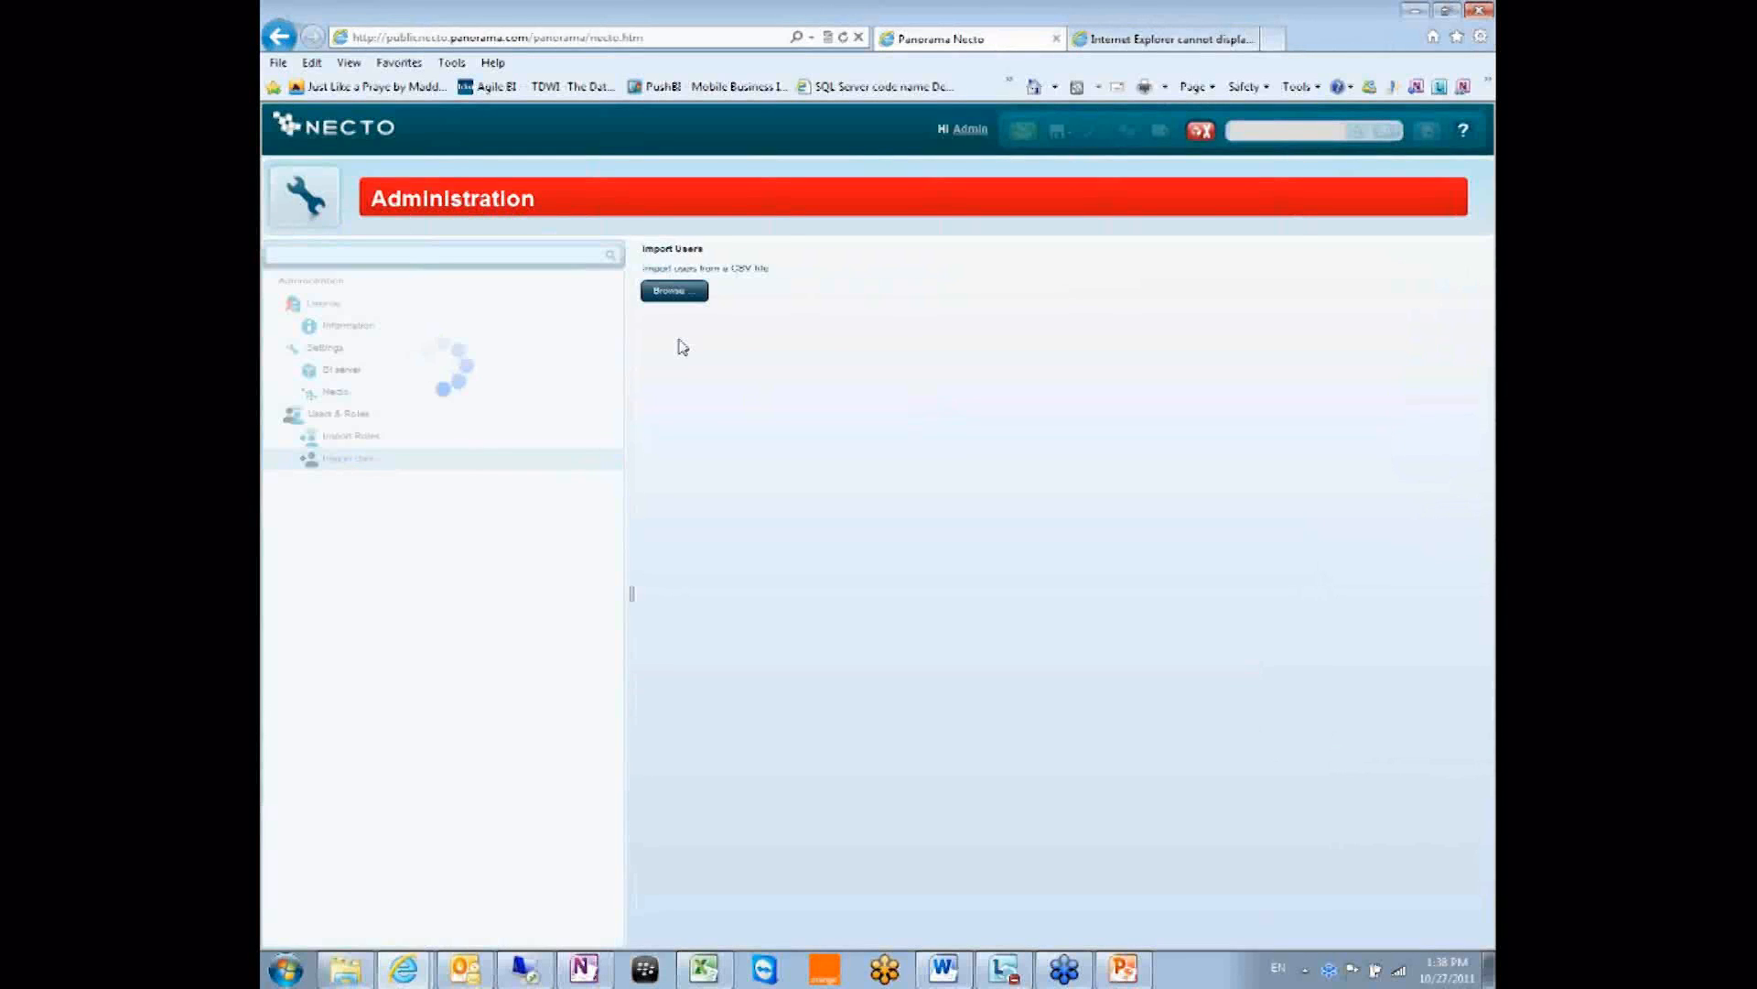
left_click(678, 289)
double_click(682, 264)
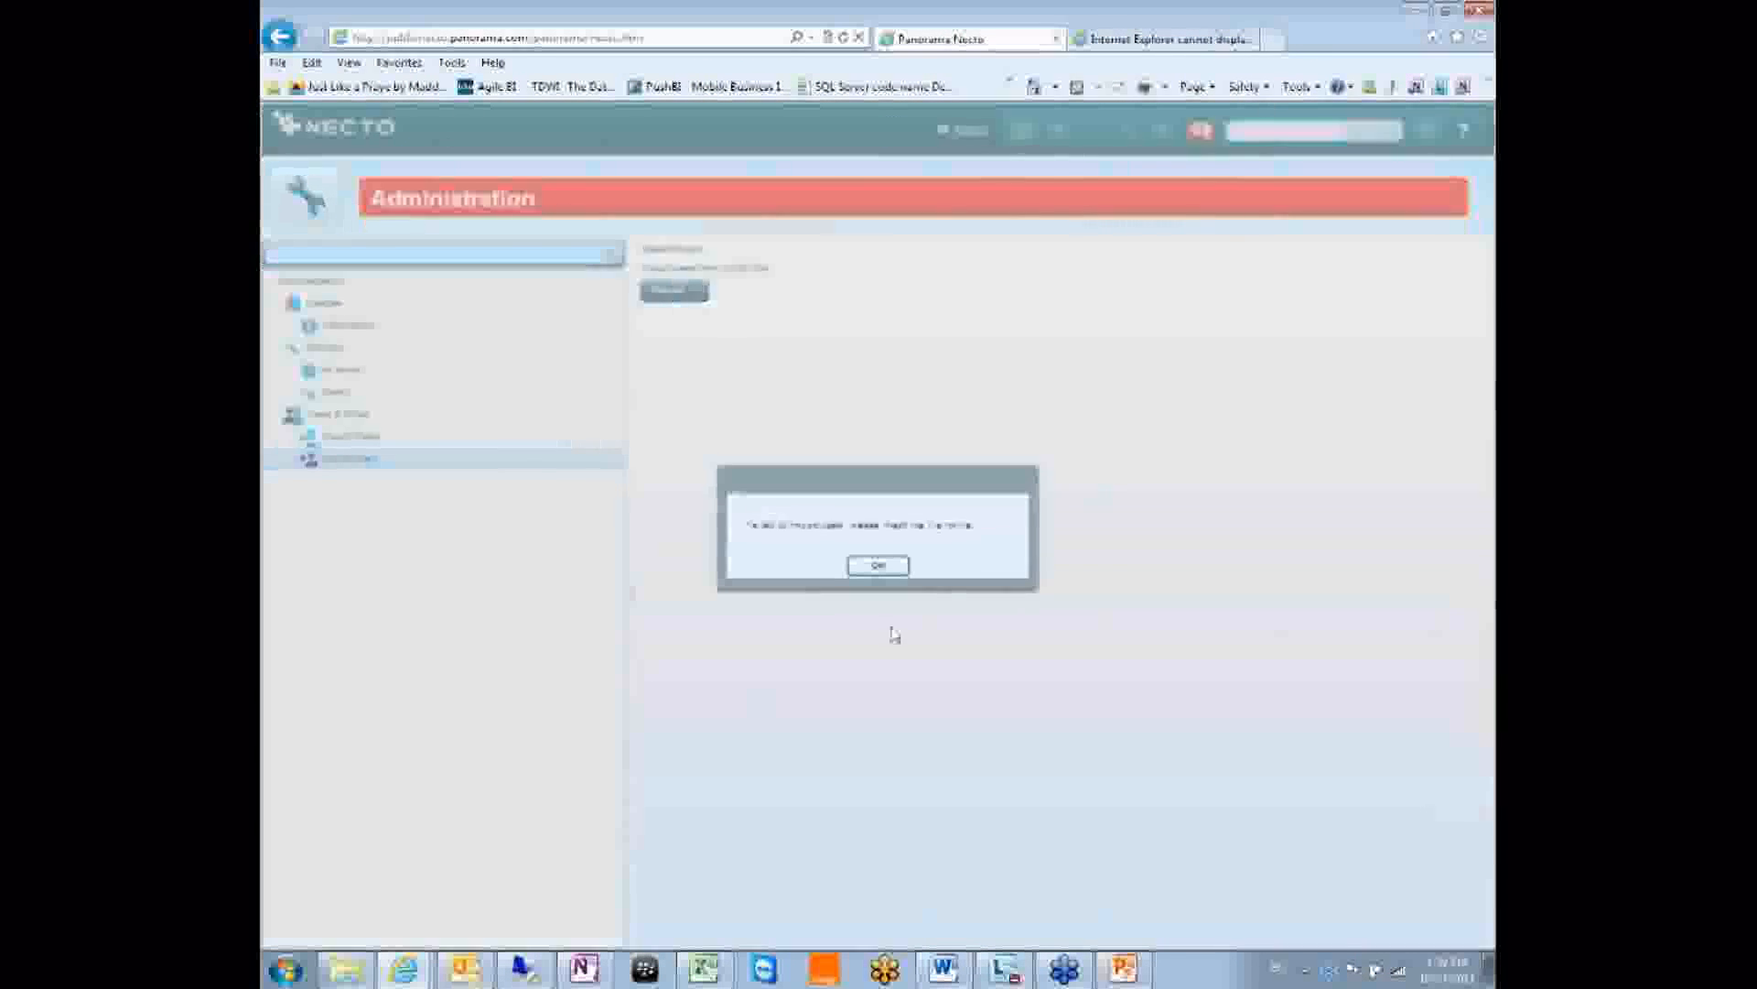
left_click(877, 566)
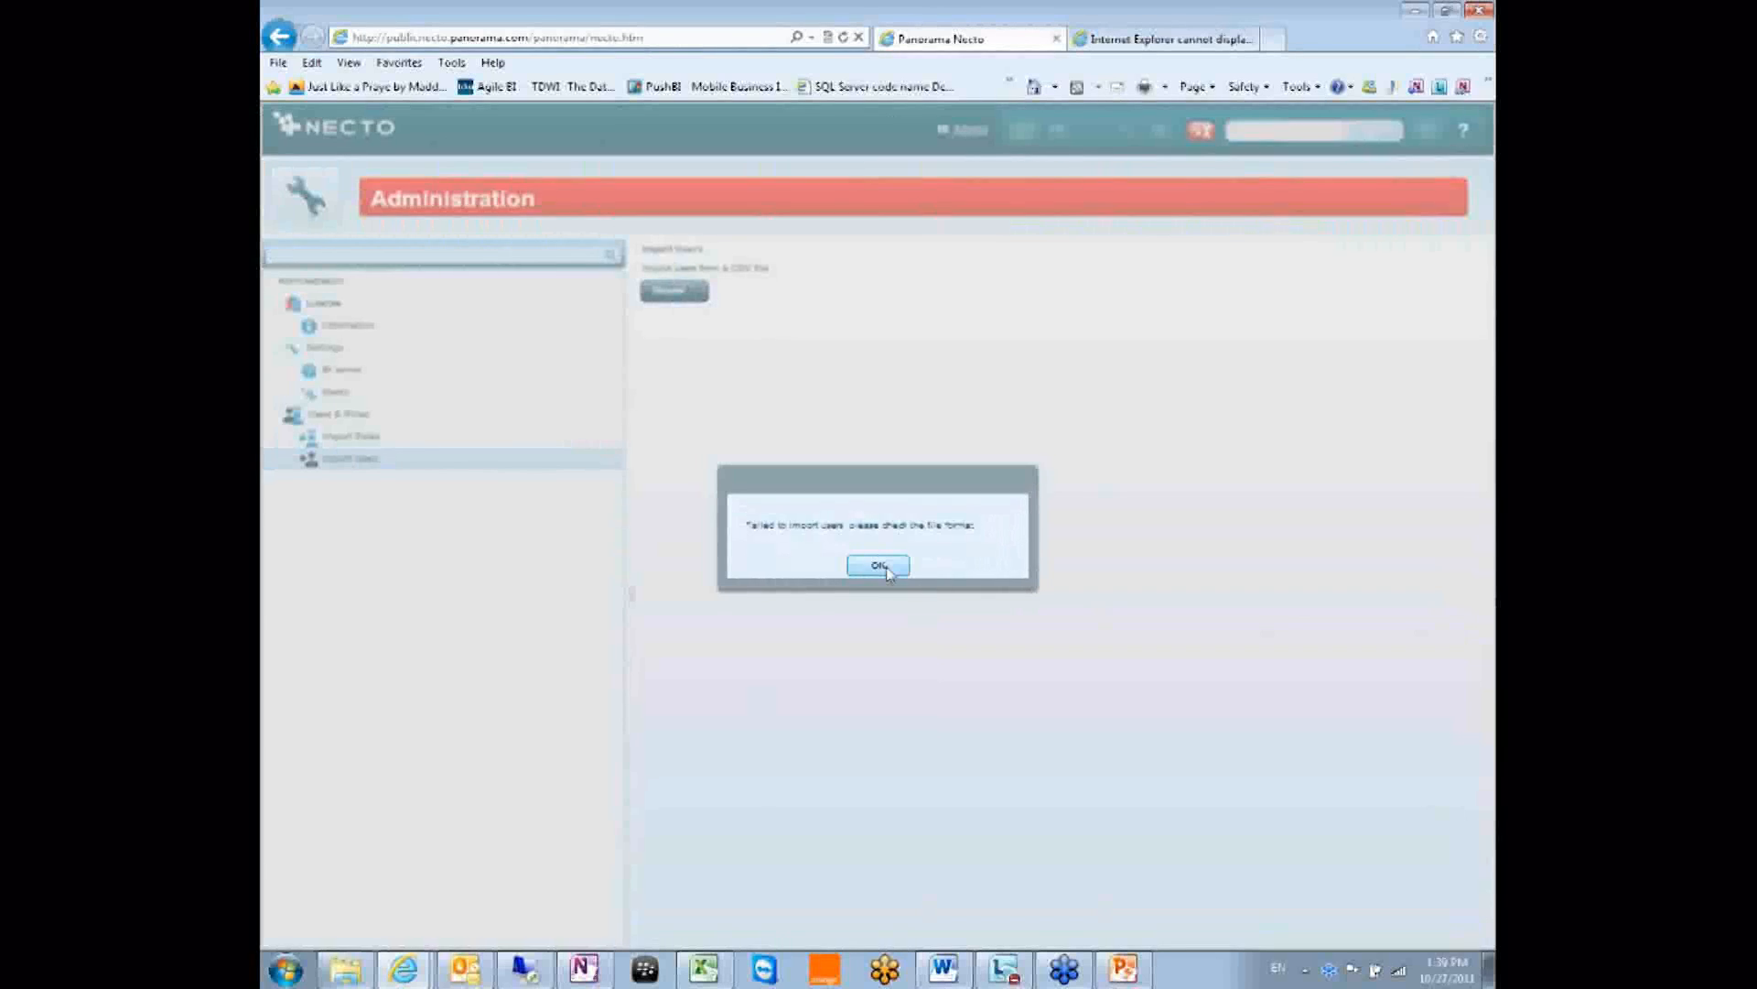
Try uploading UploadUsers1to20.csv again, then reopen the file picker.
left_click(674, 290)
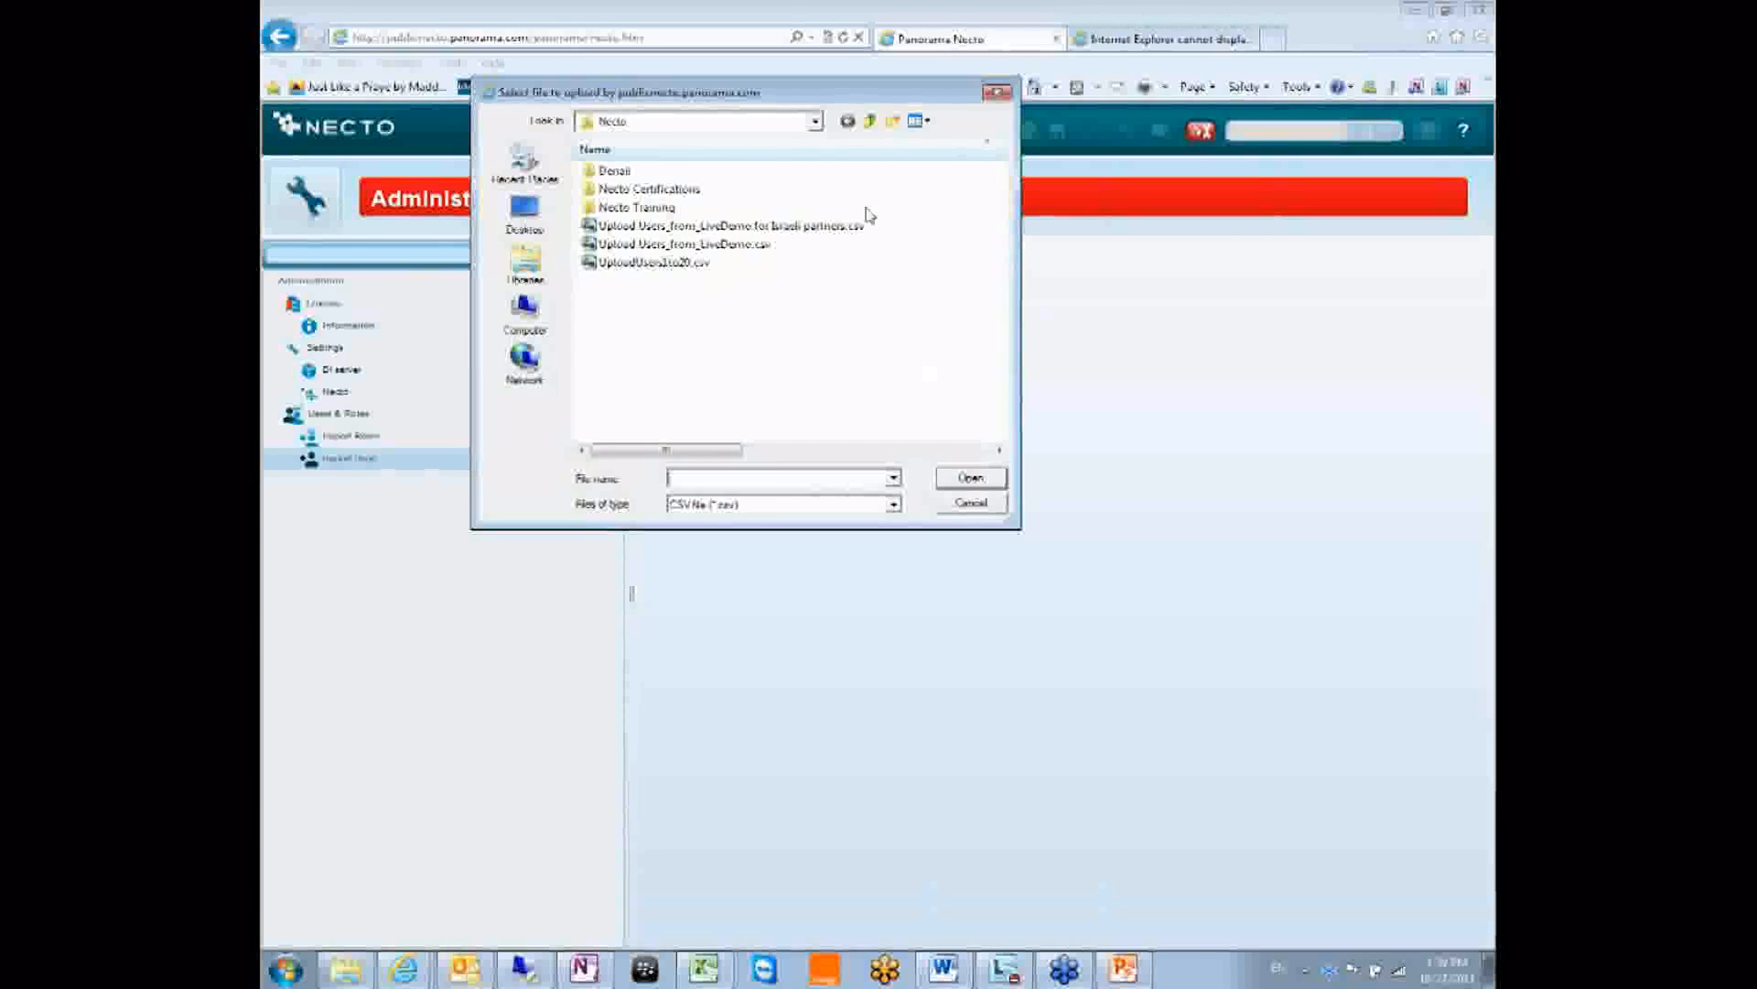
left_click_drag(820, 105, 916, 241)
double_click(769, 405)
left_click(674, 290)
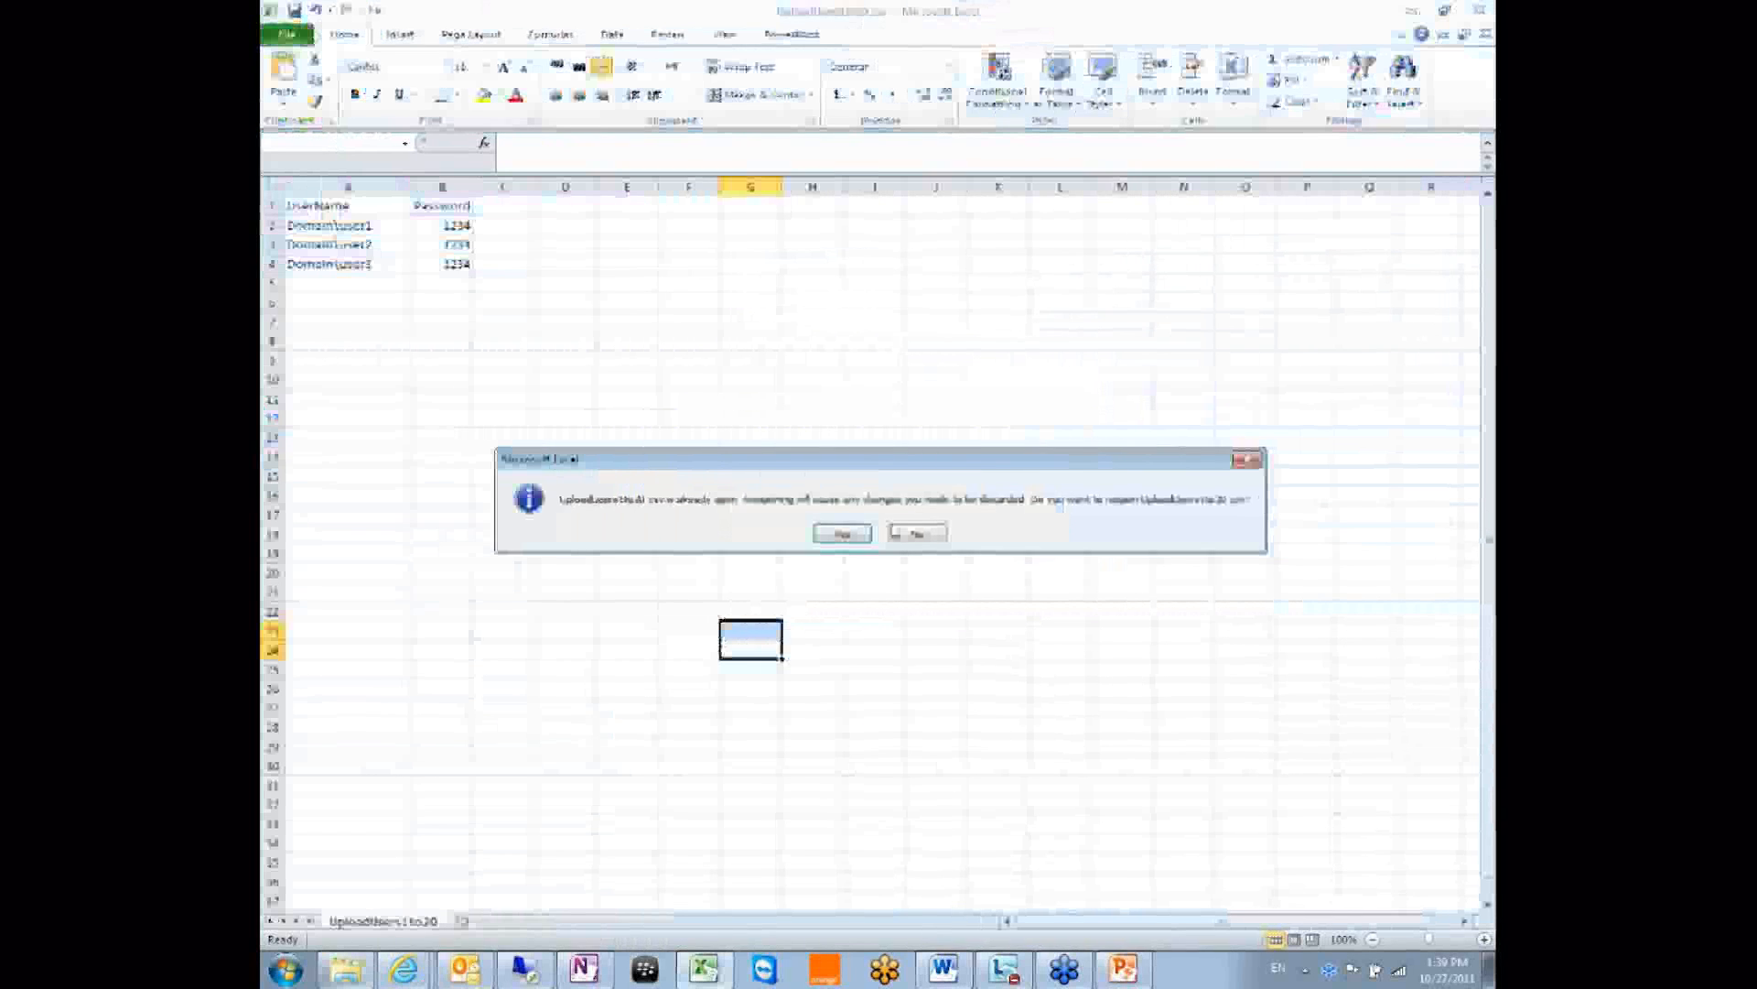
Close the UploadUsers1to20 workbook in Excel, choosing Save but cancelling the Save As dialog.
left_click(906, 528)
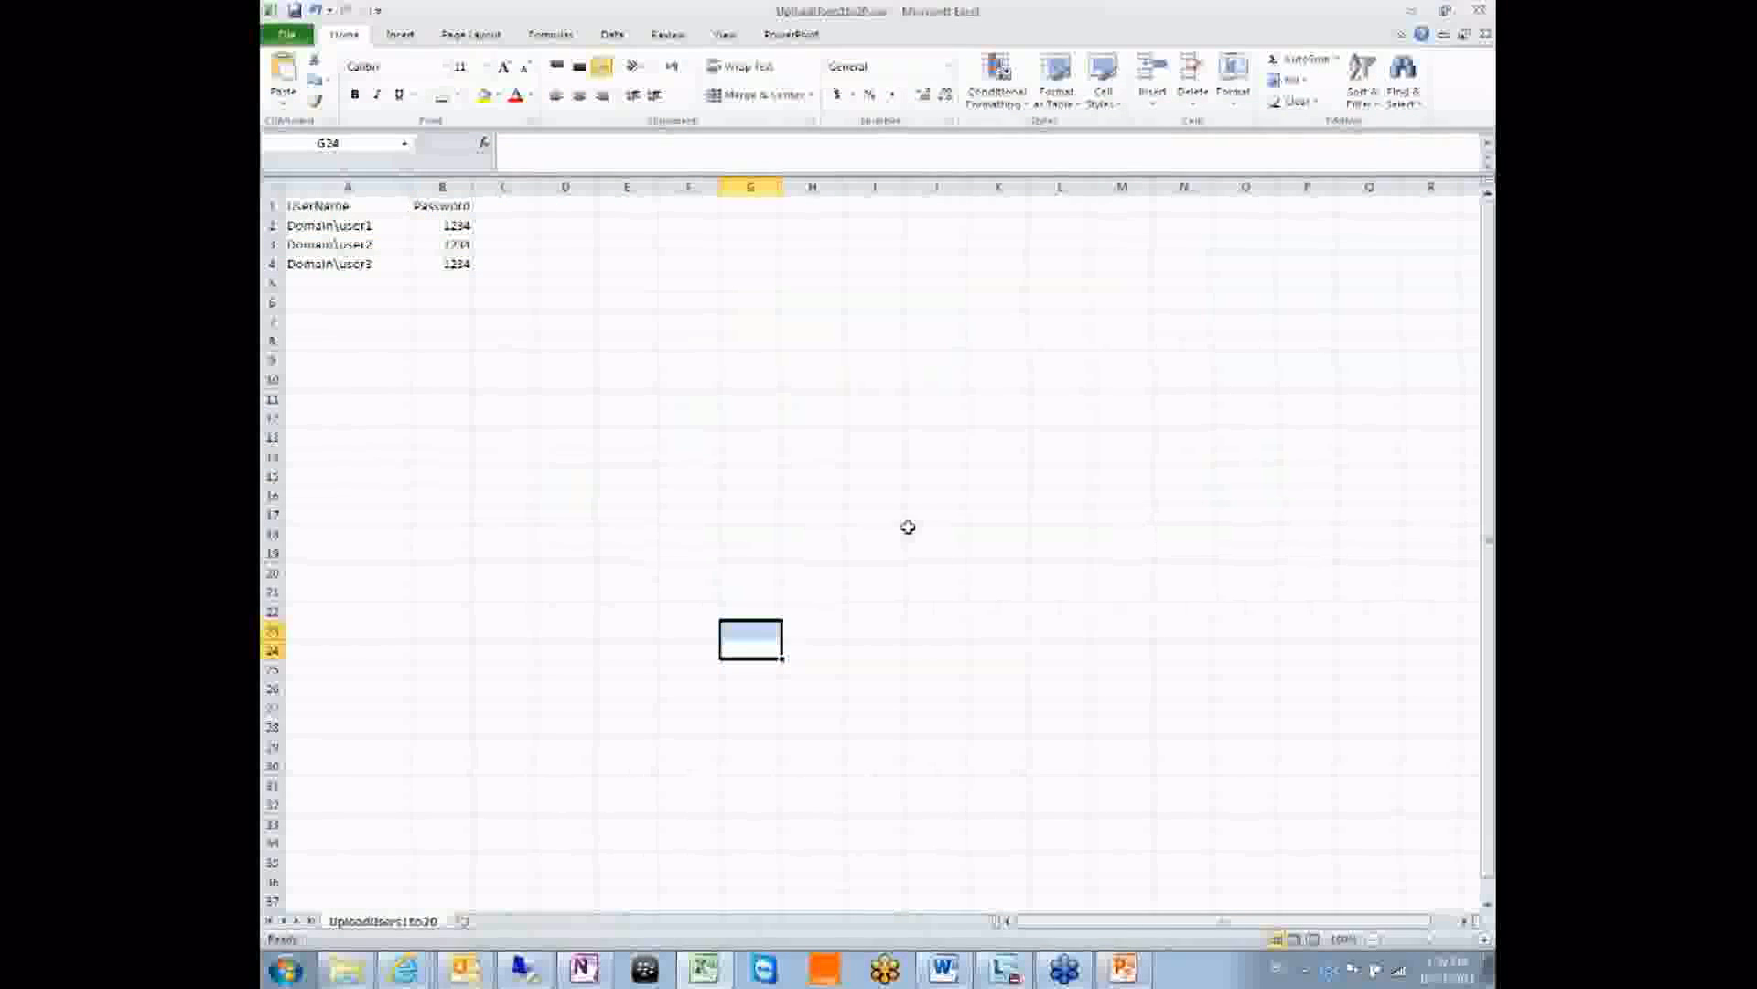
left_click(383, 225)
left_click(806, 473)
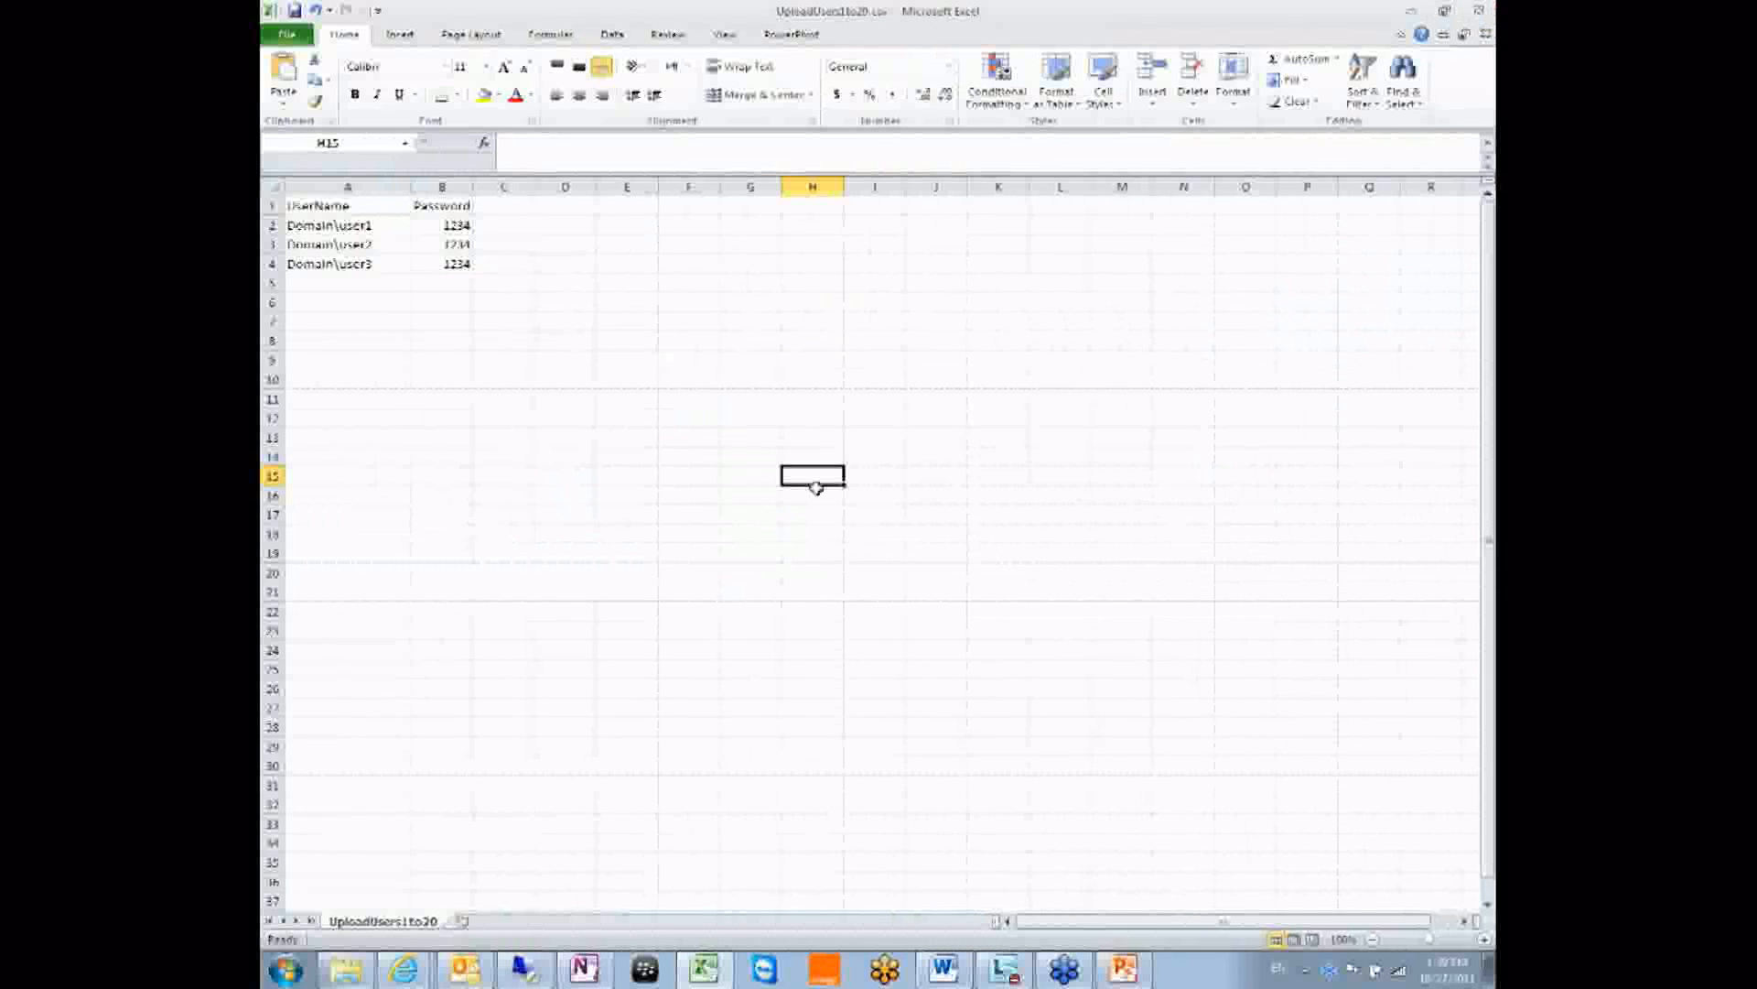
left_click(1484, 9)
left_click(793, 506)
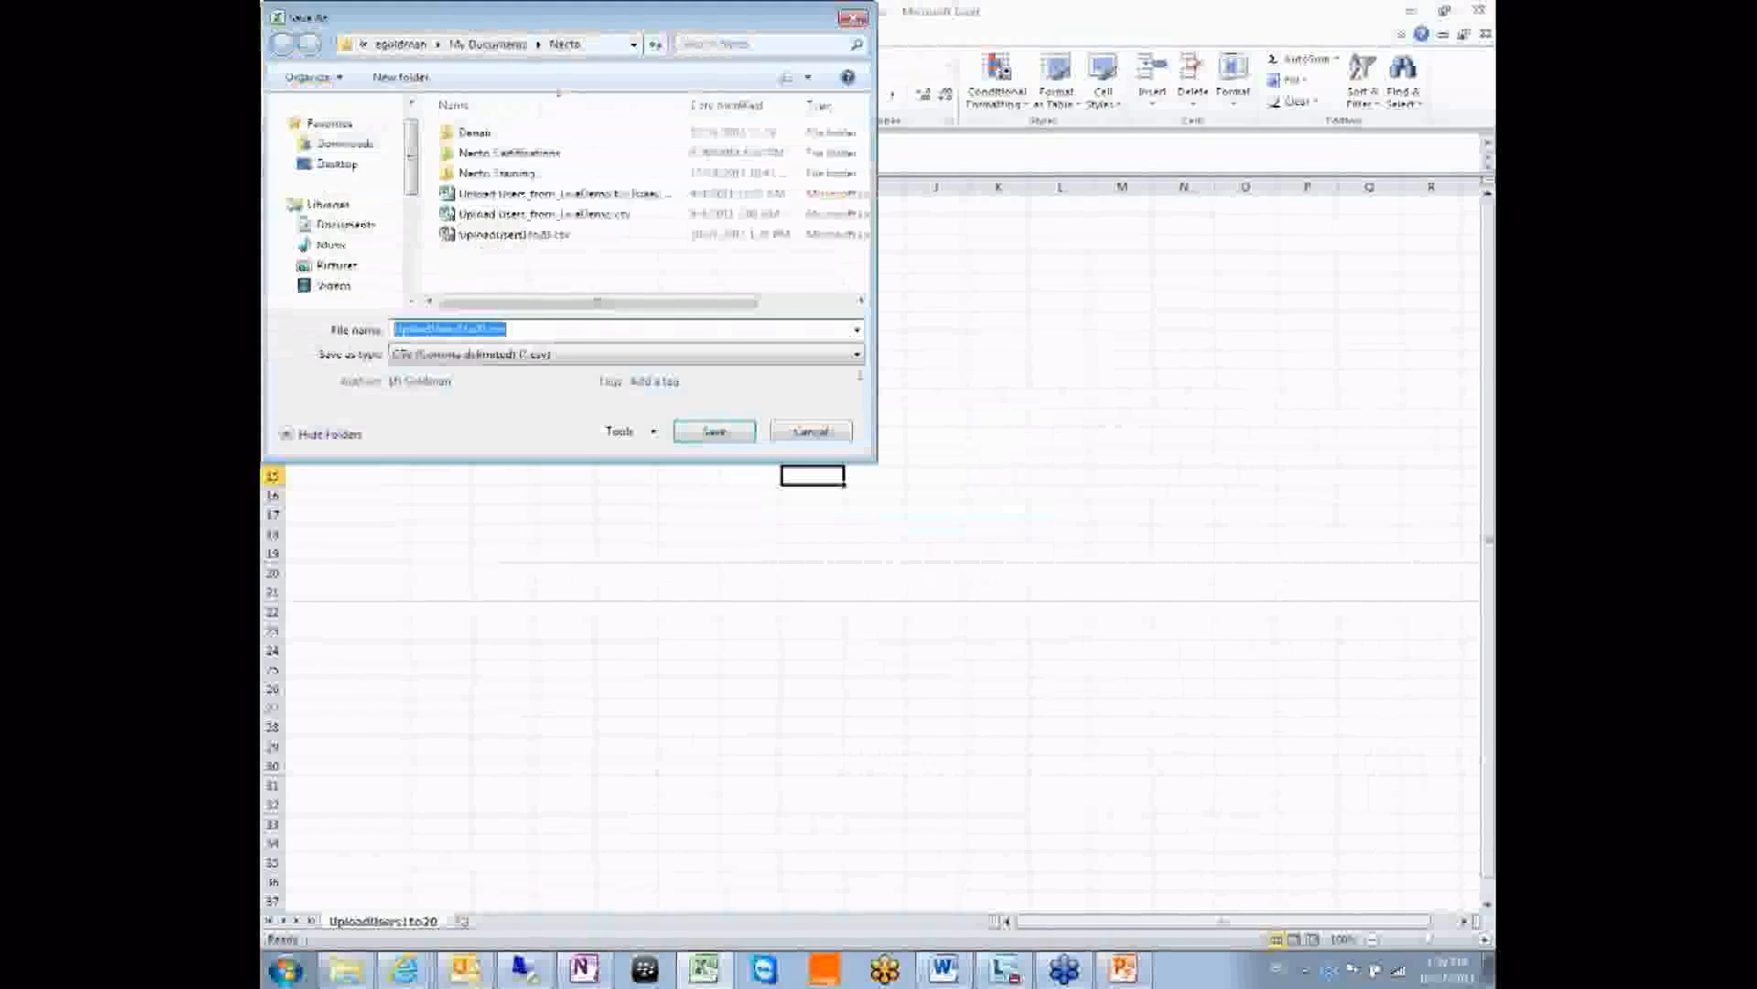
left_click(811, 431)
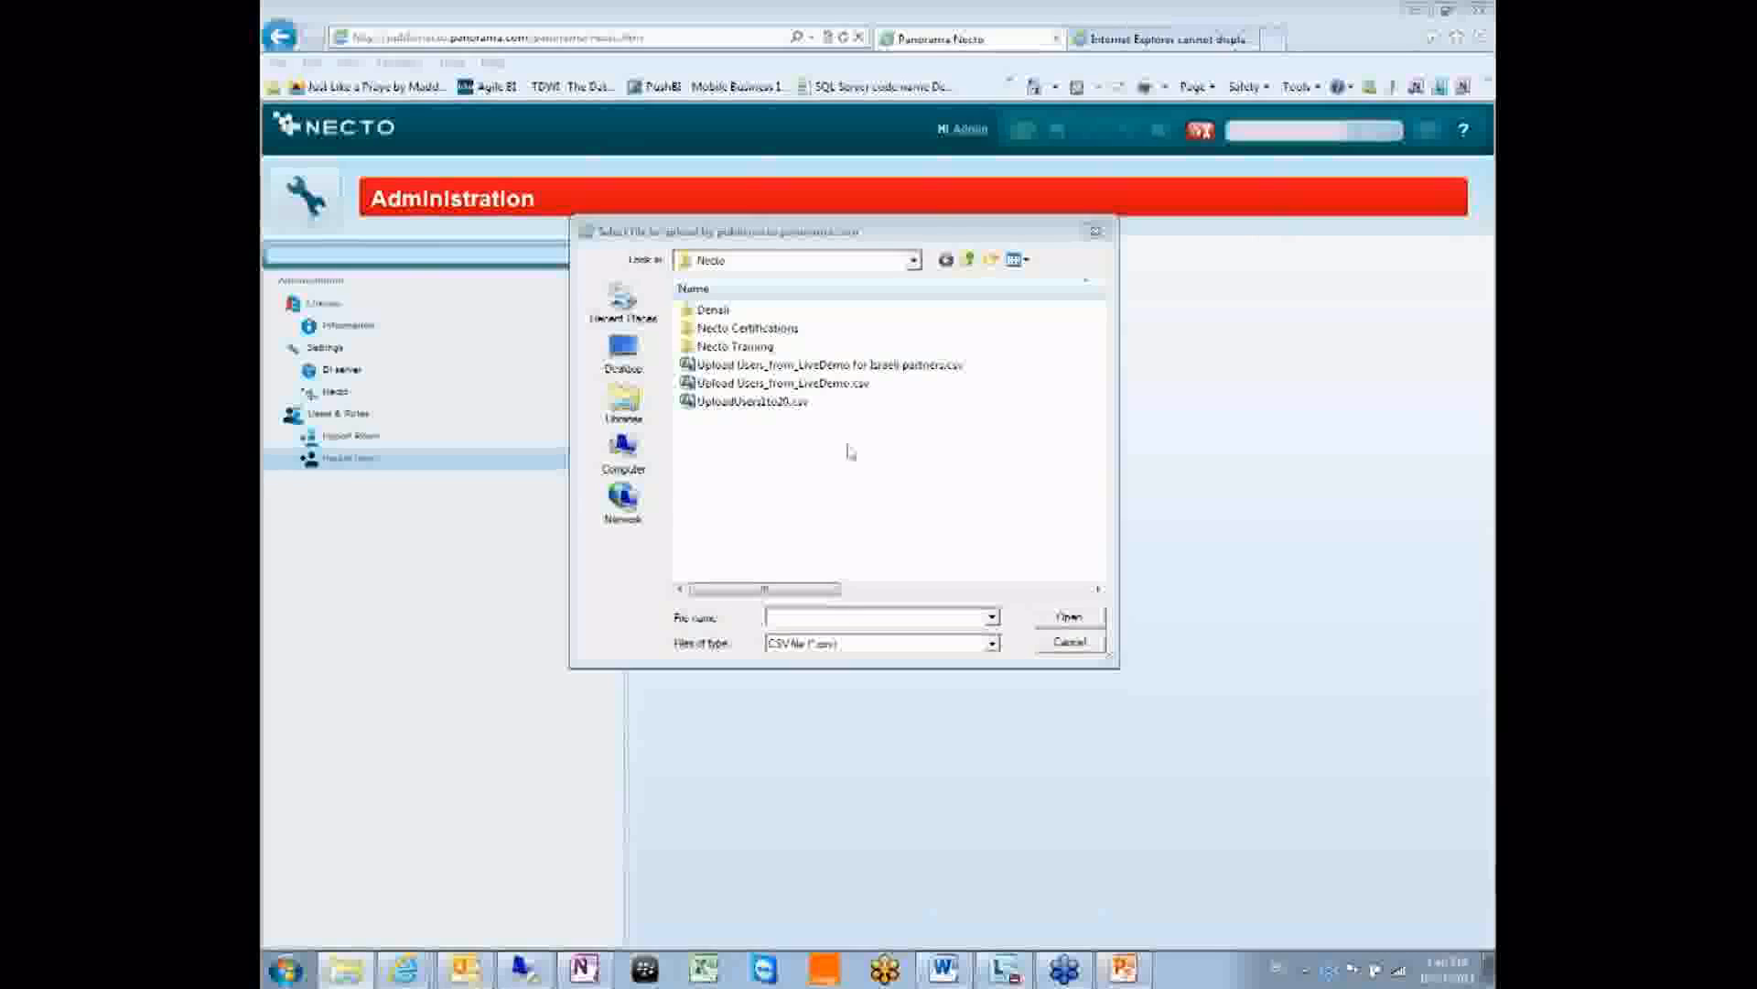
Upload UploadUsers1to20.csv once more and dismiss the import error.
left_click(753, 401)
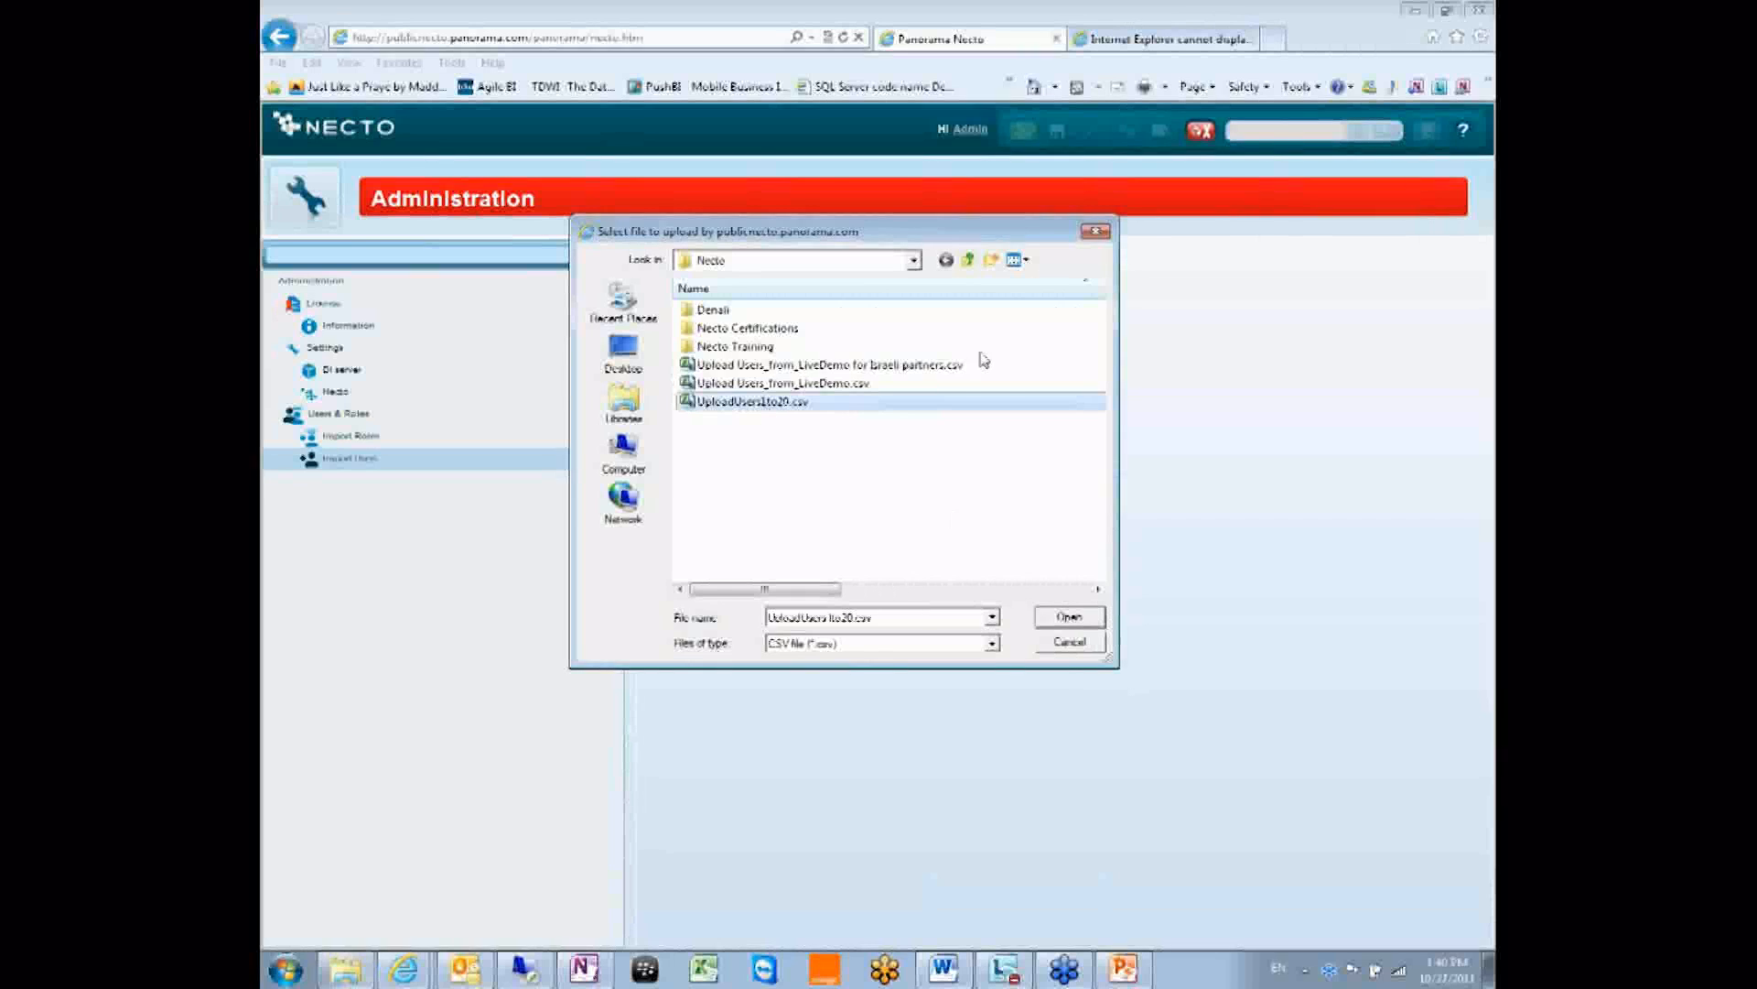
double_click(723, 402)
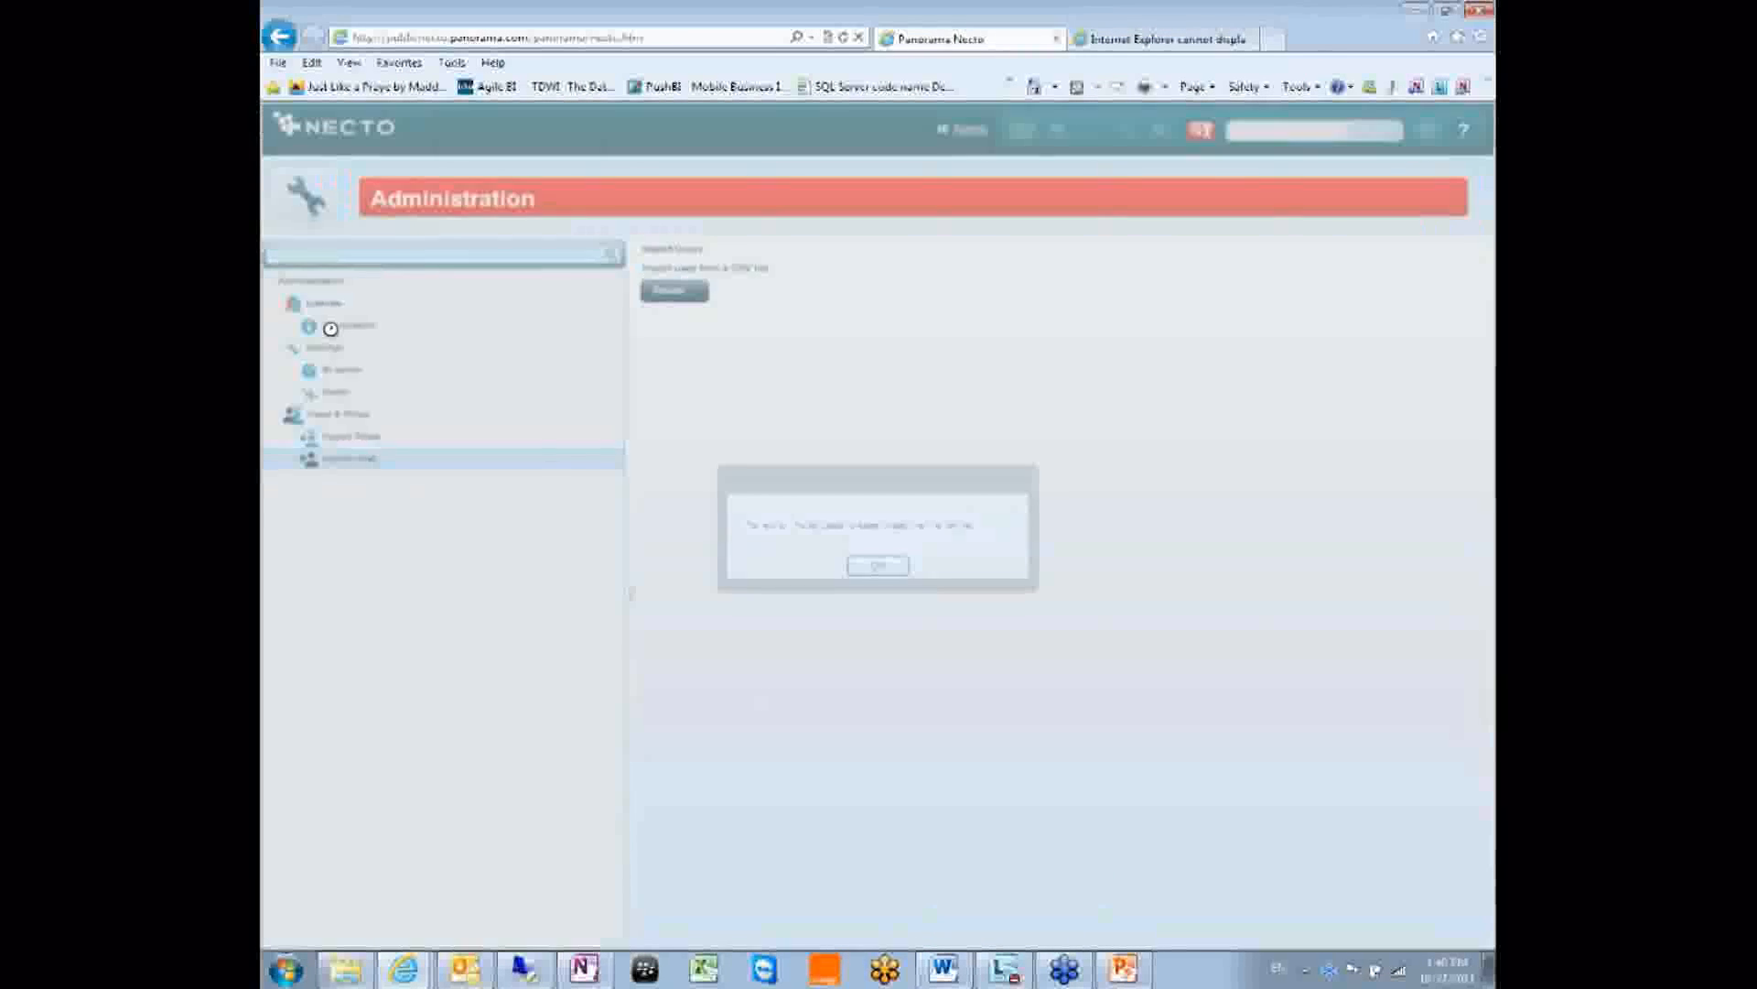
left_click(865, 565)
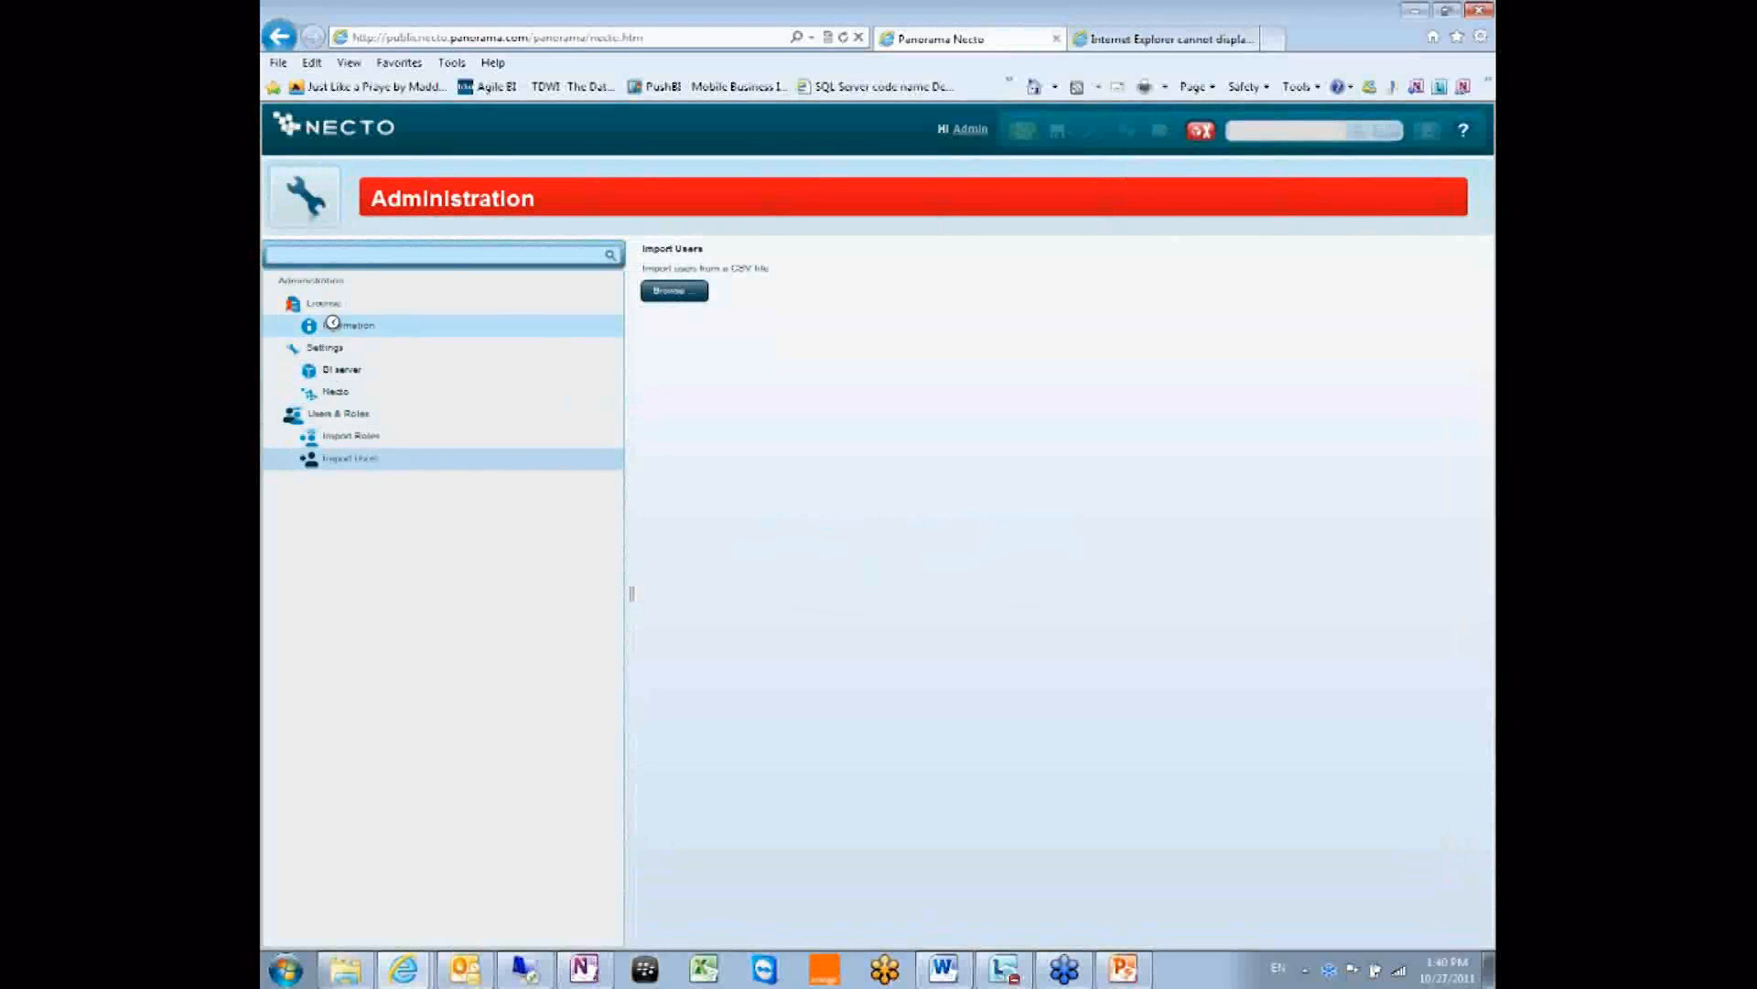
left_click(335, 391)
Set the Necto Authentication Type to Mixed, leaving Security Mode unchanged.
left_click(807, 339)
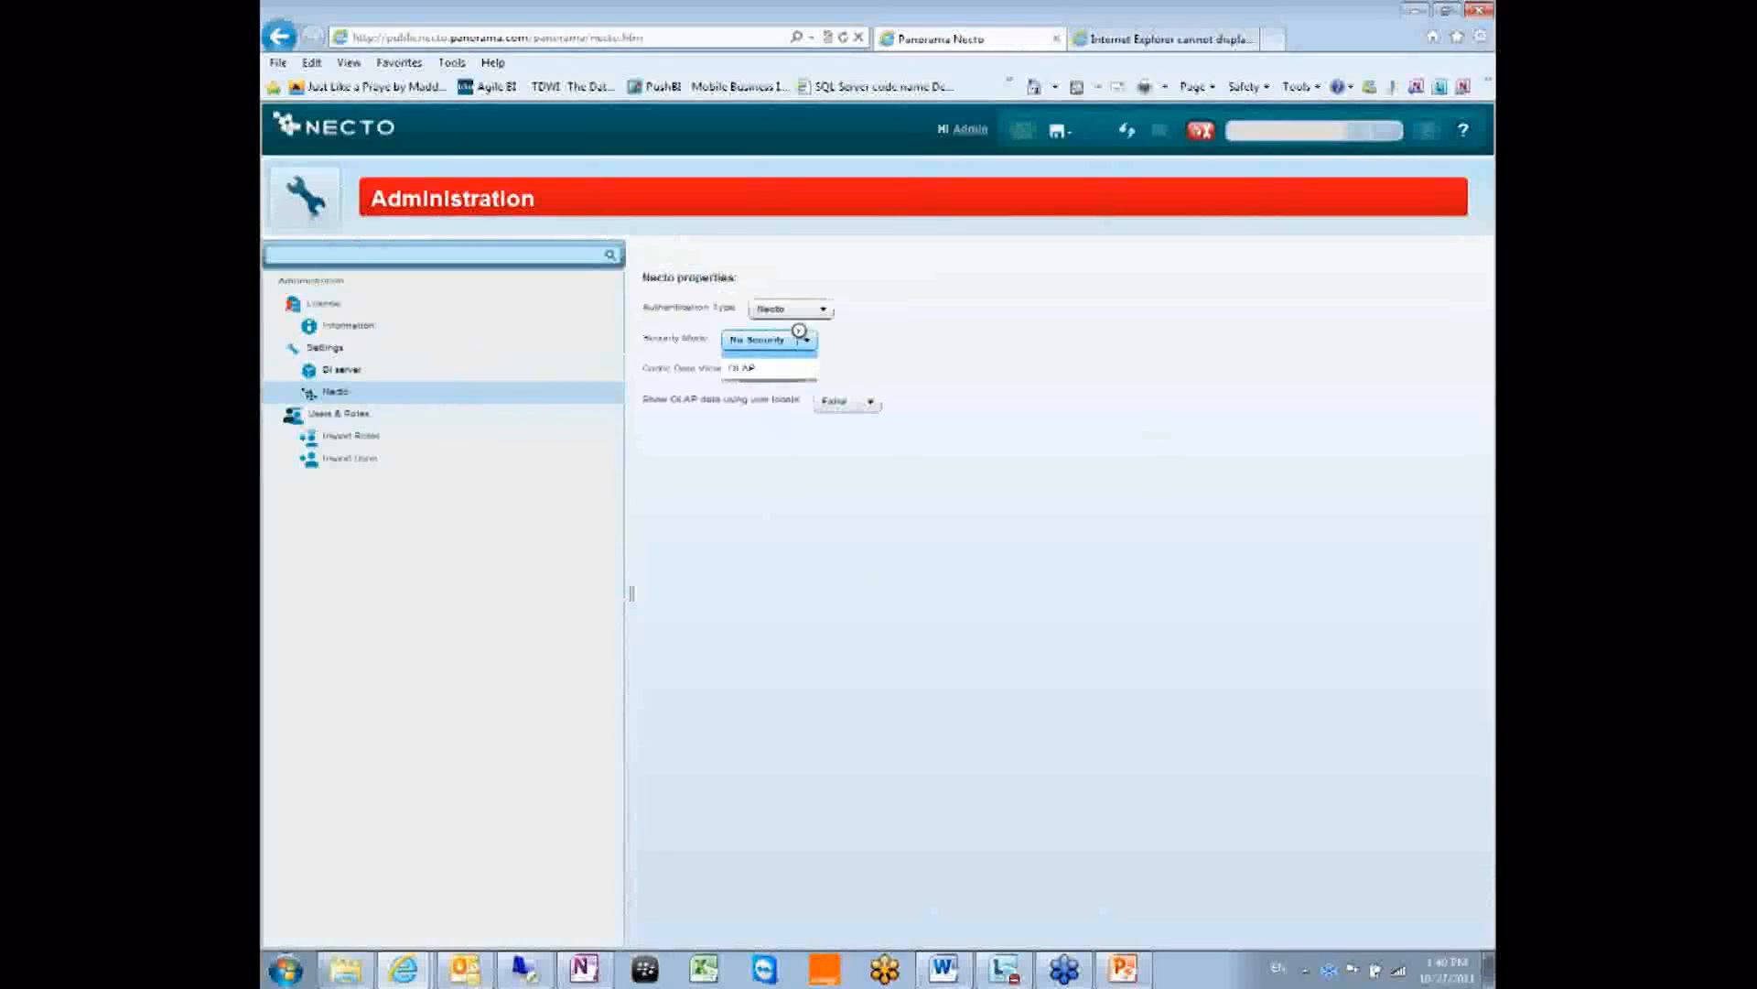
left_click(806, 340)
left_click(823, 310)
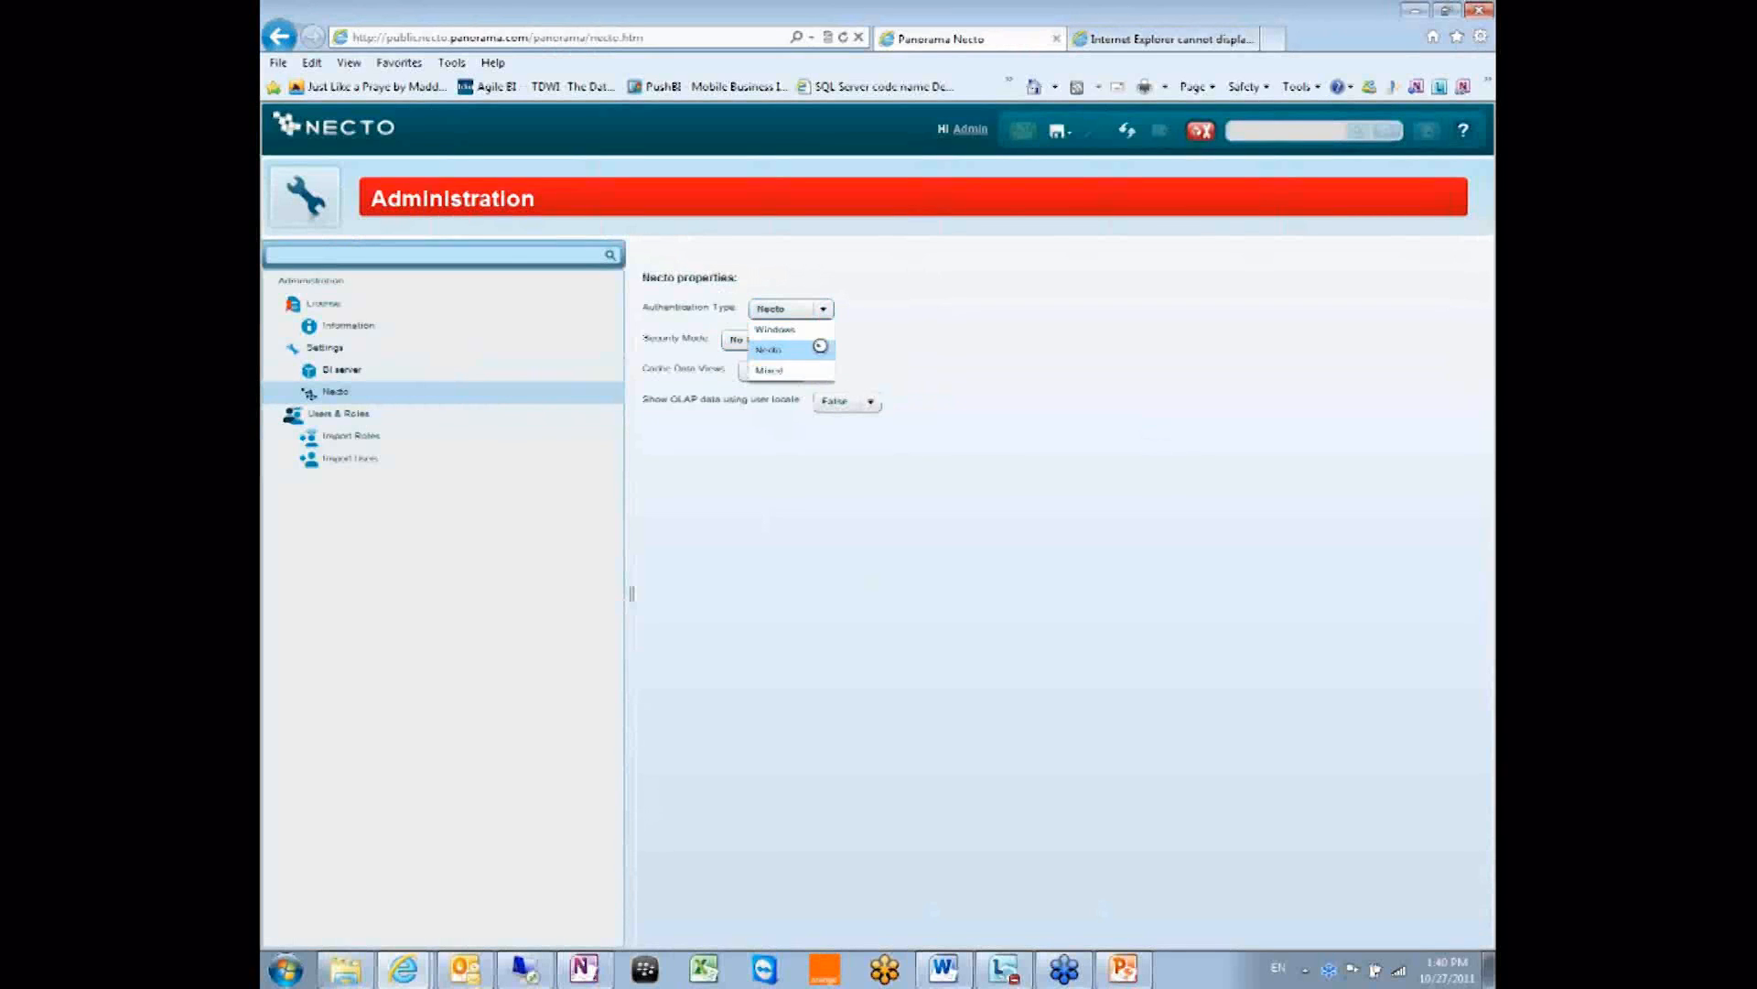
left_click(792, 364)
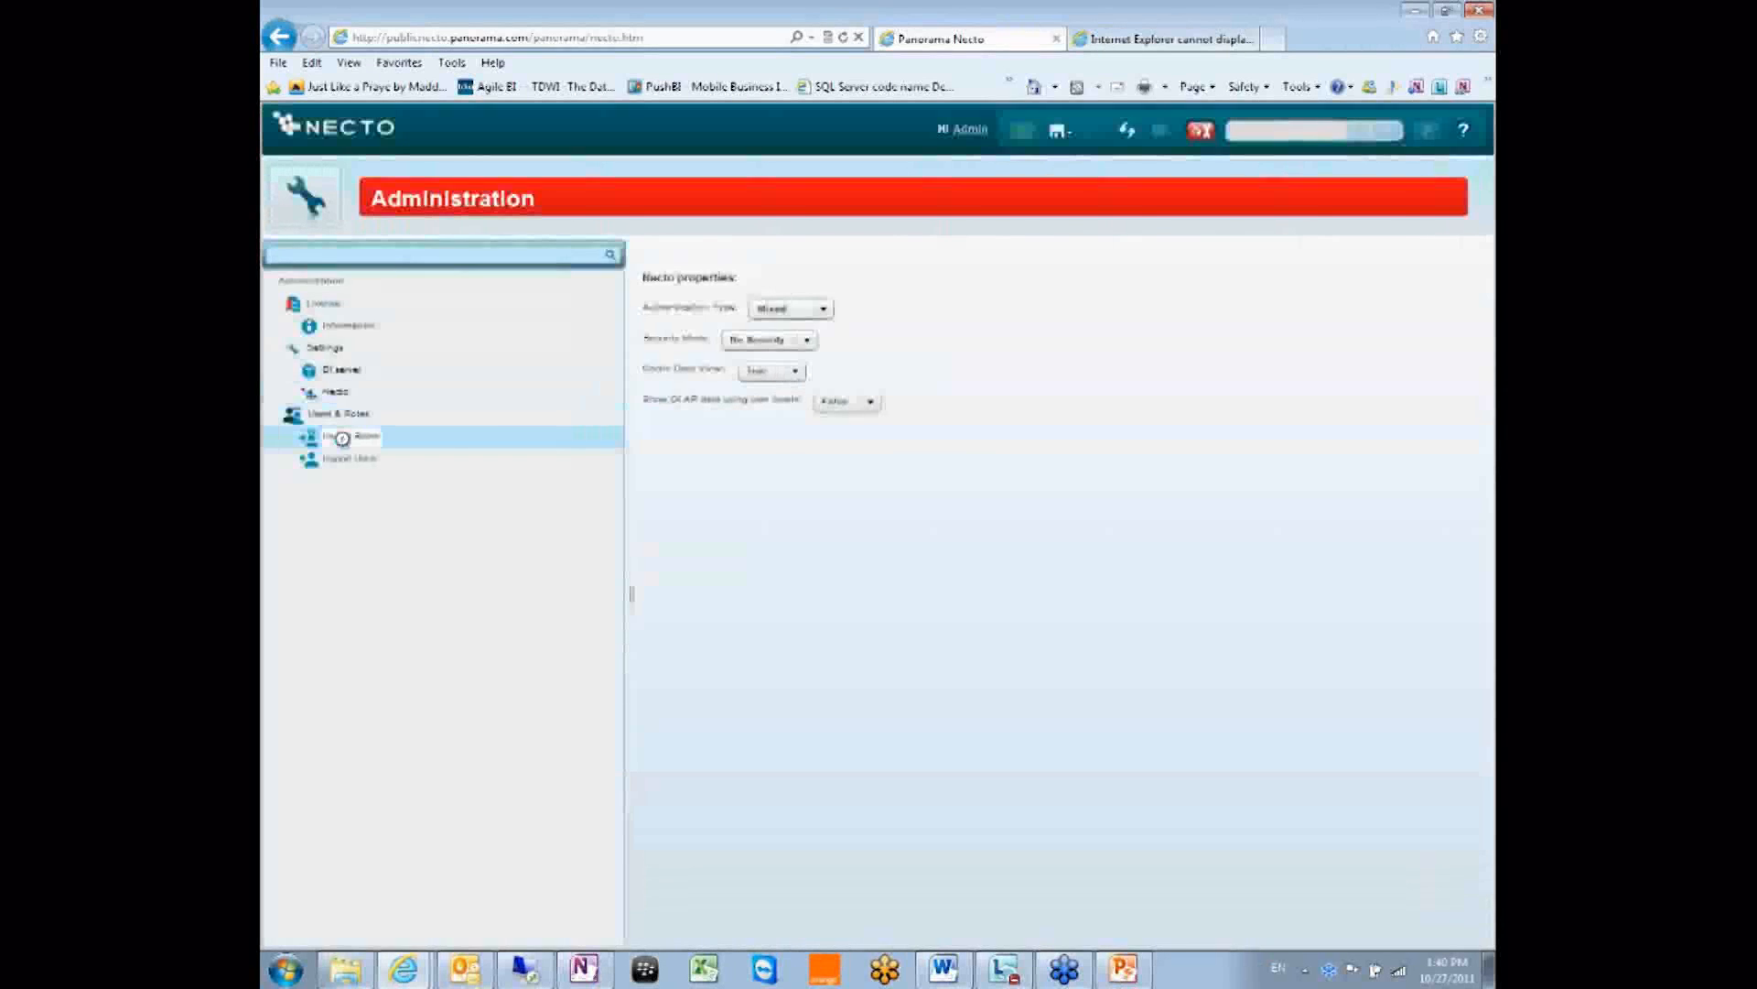
Retry importing UploadUsers1to20.csv on Import Users and dismiss the failure message.
left_click(344, 458)
left_click(674, 290)
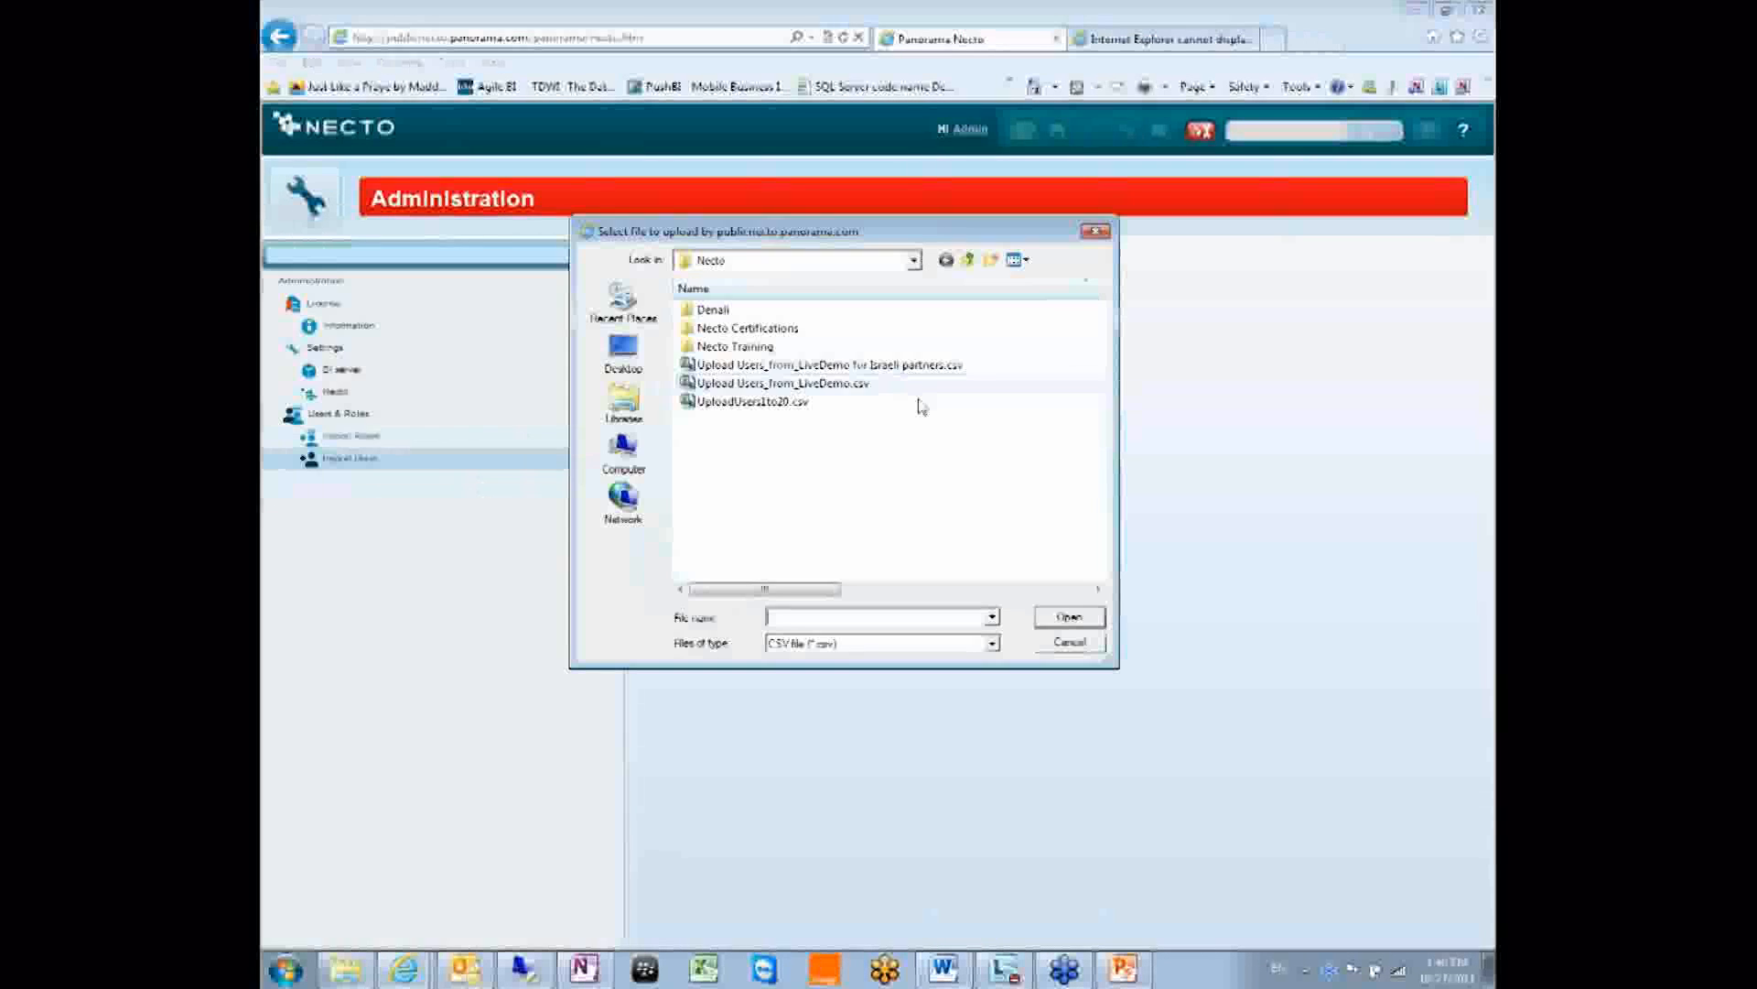
left_click(752, 401)
left_click(1068, 615)
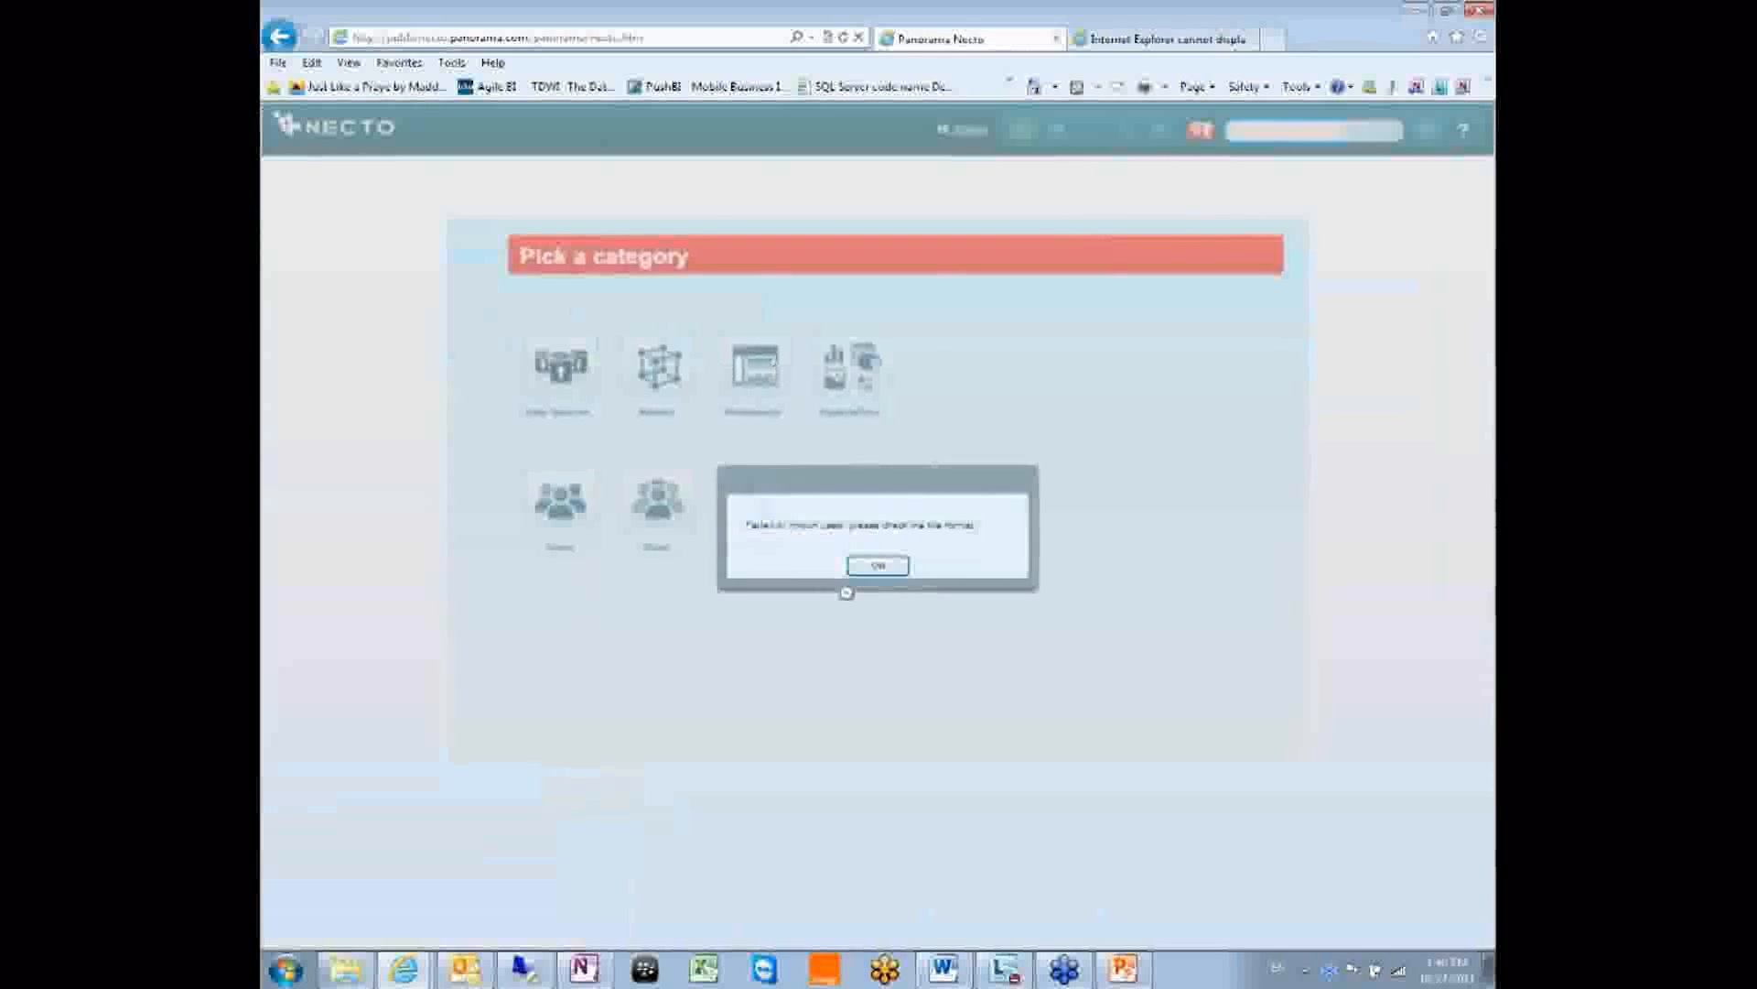
left_click(878, 565)
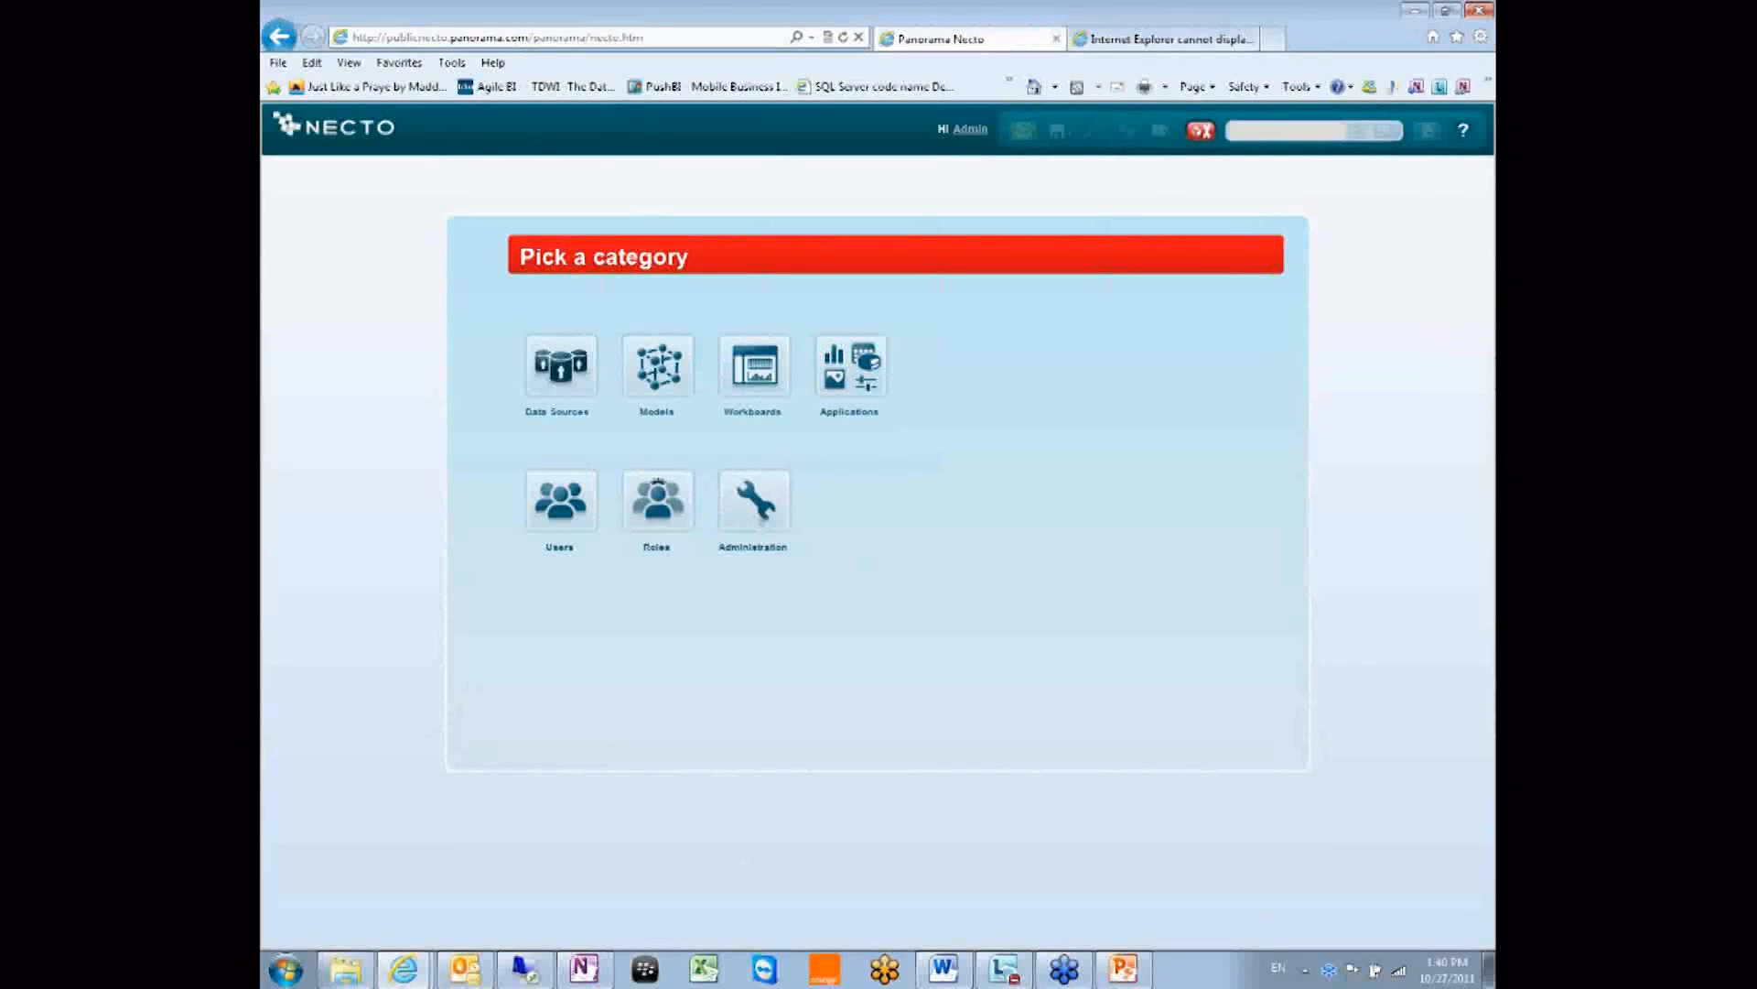
Reopen Administration > Settings > Necto and view the Security Mode options.
left_click(760, 509)
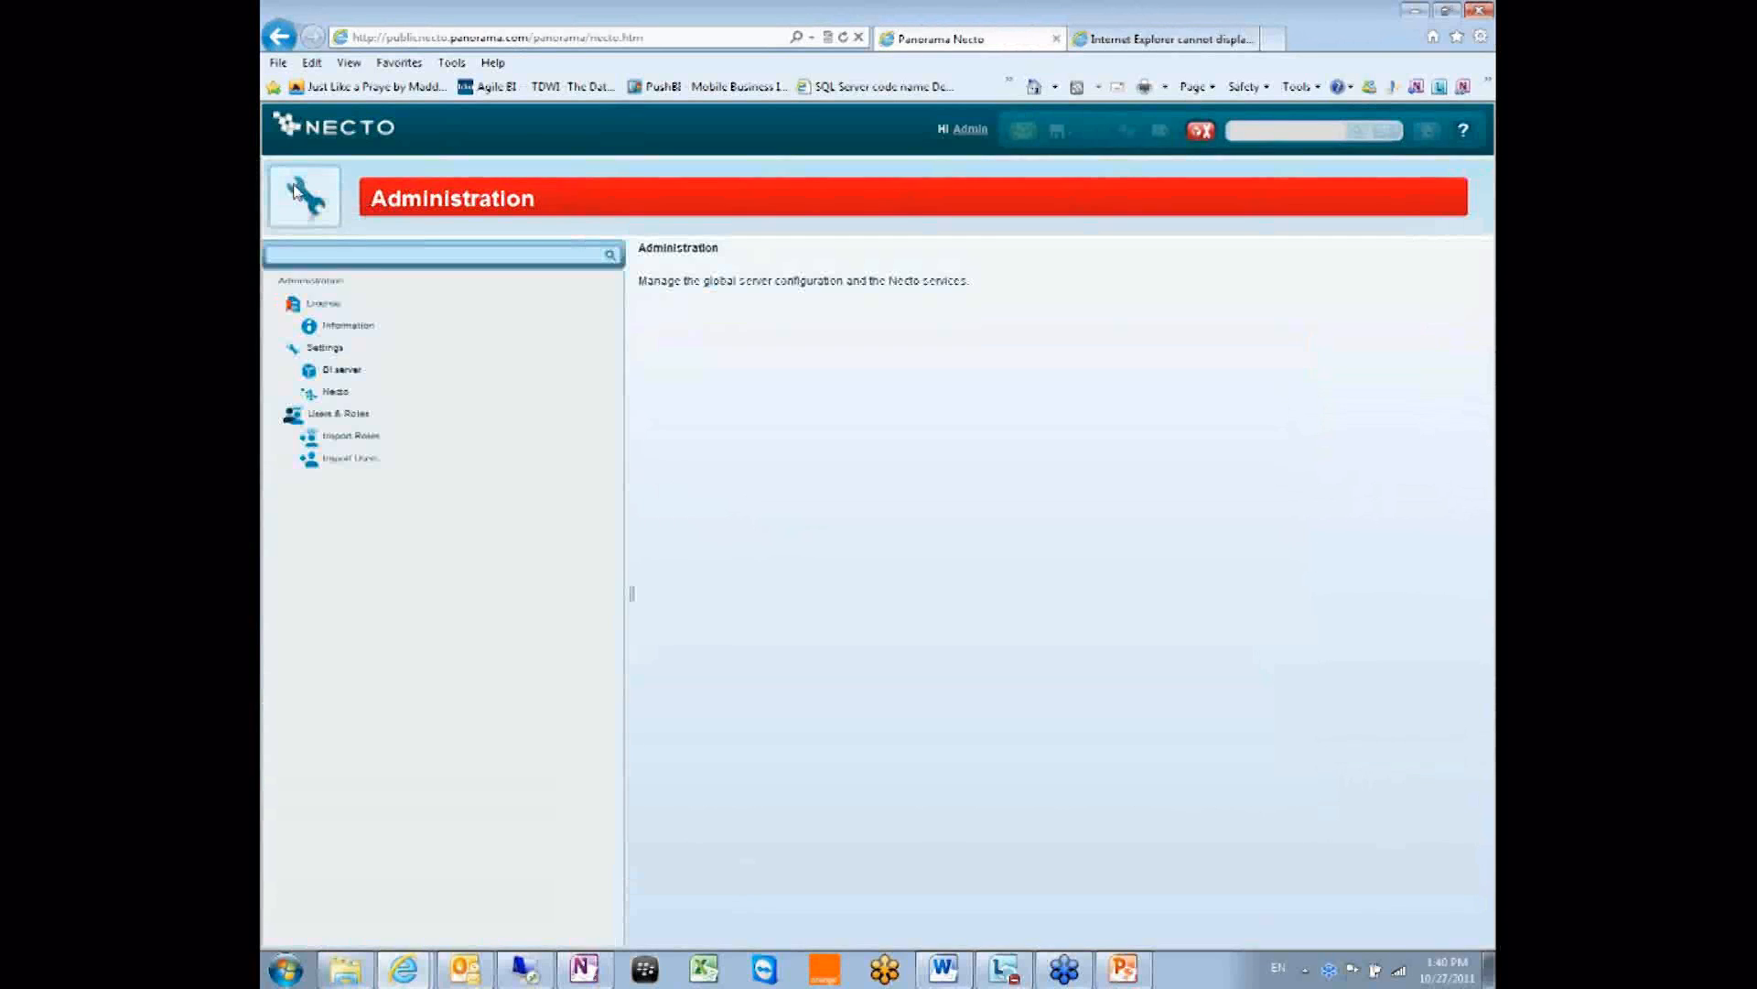
left_click(331, 392)
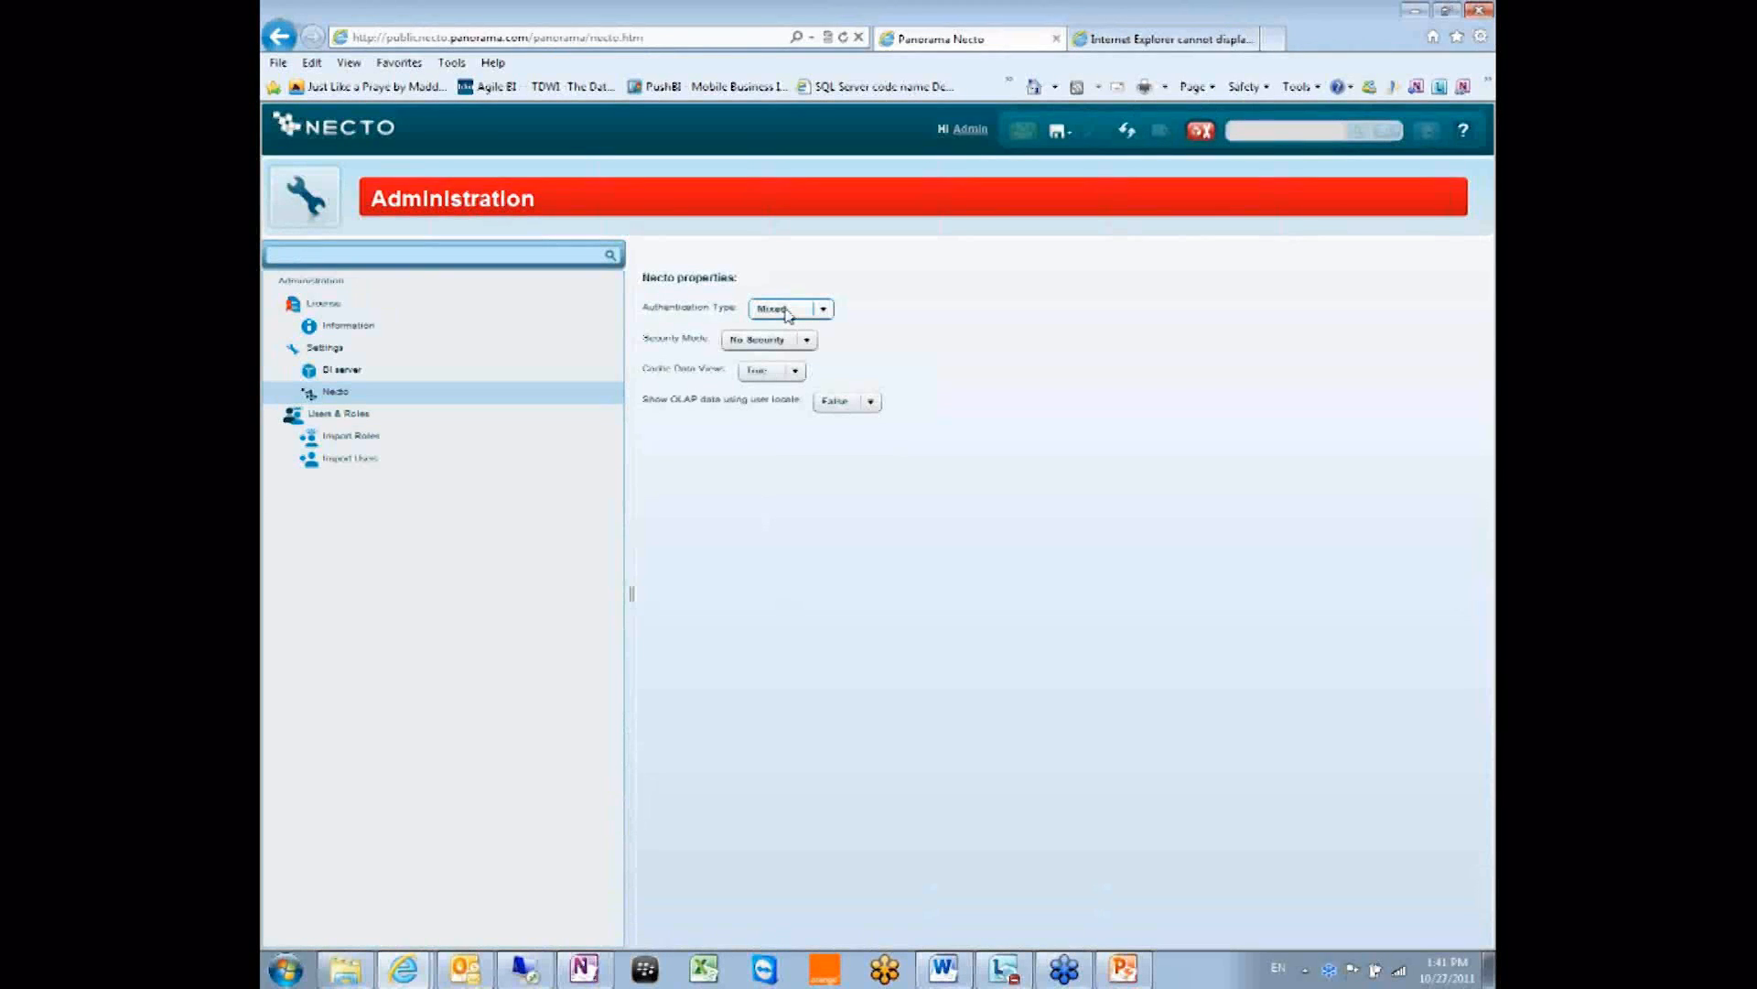
left_click(769, 340)
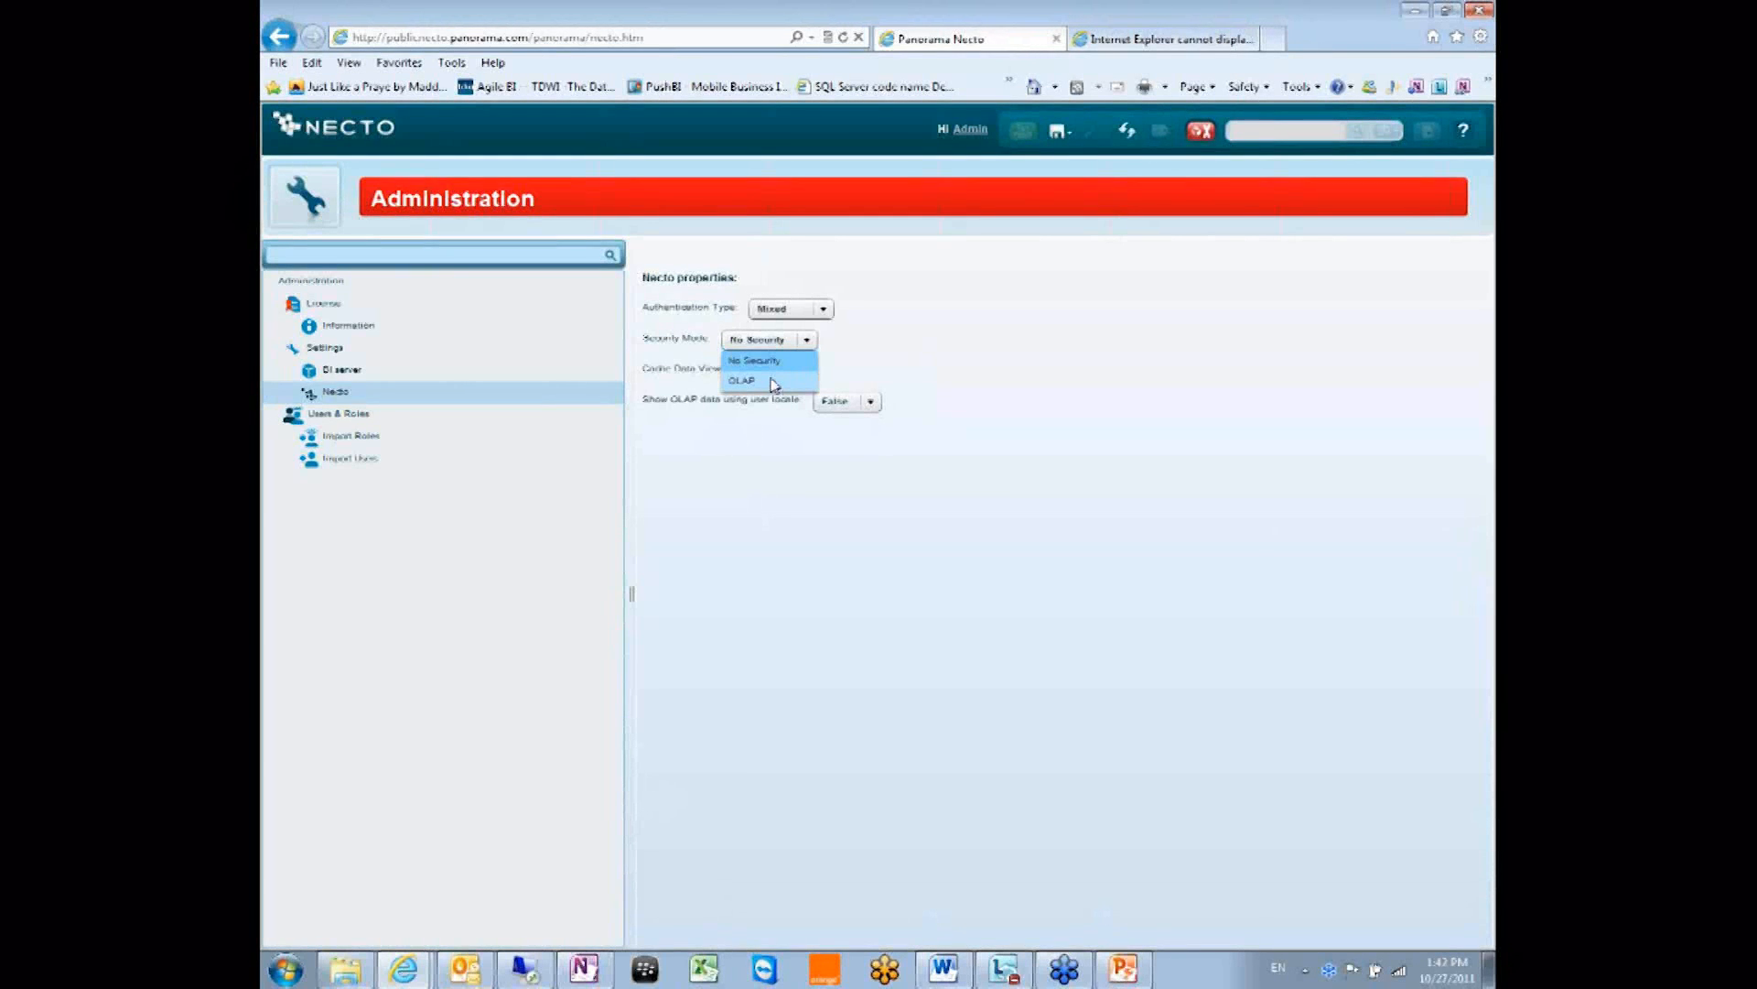
Keep Security Mode at No Security and go to Import Roles under Users & Roles.
left_click(946, 347)
left_click(749, 344)
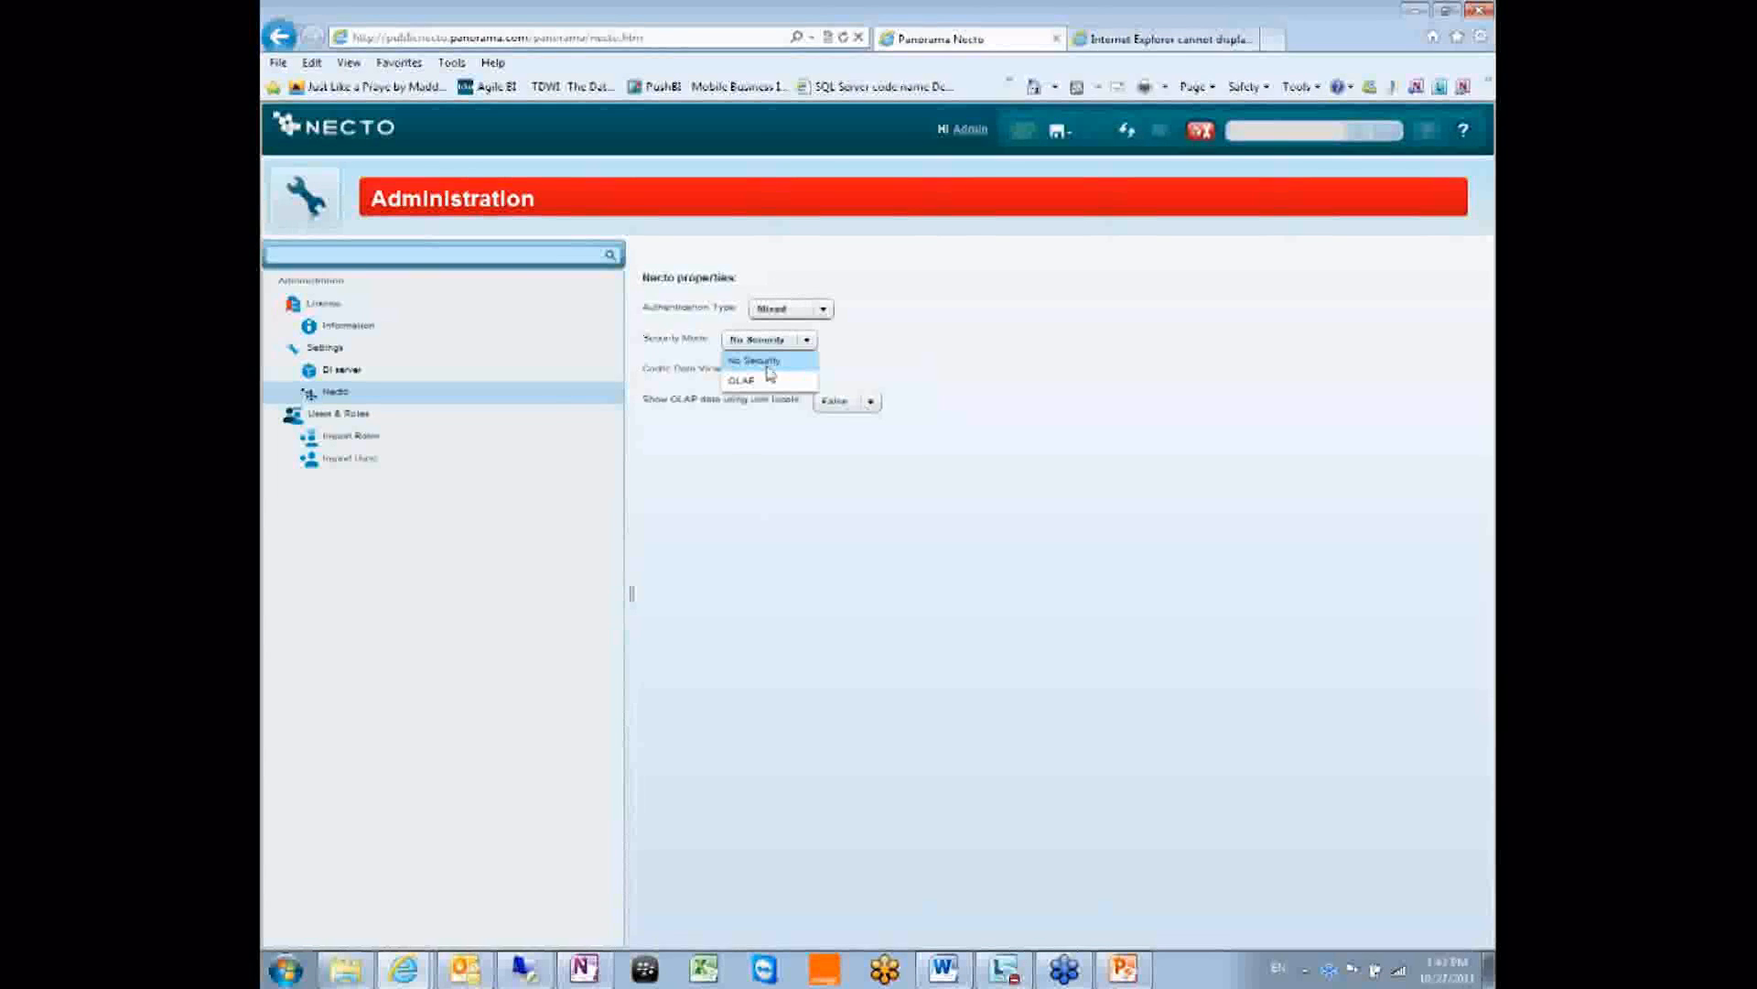
left_click(769, 364)
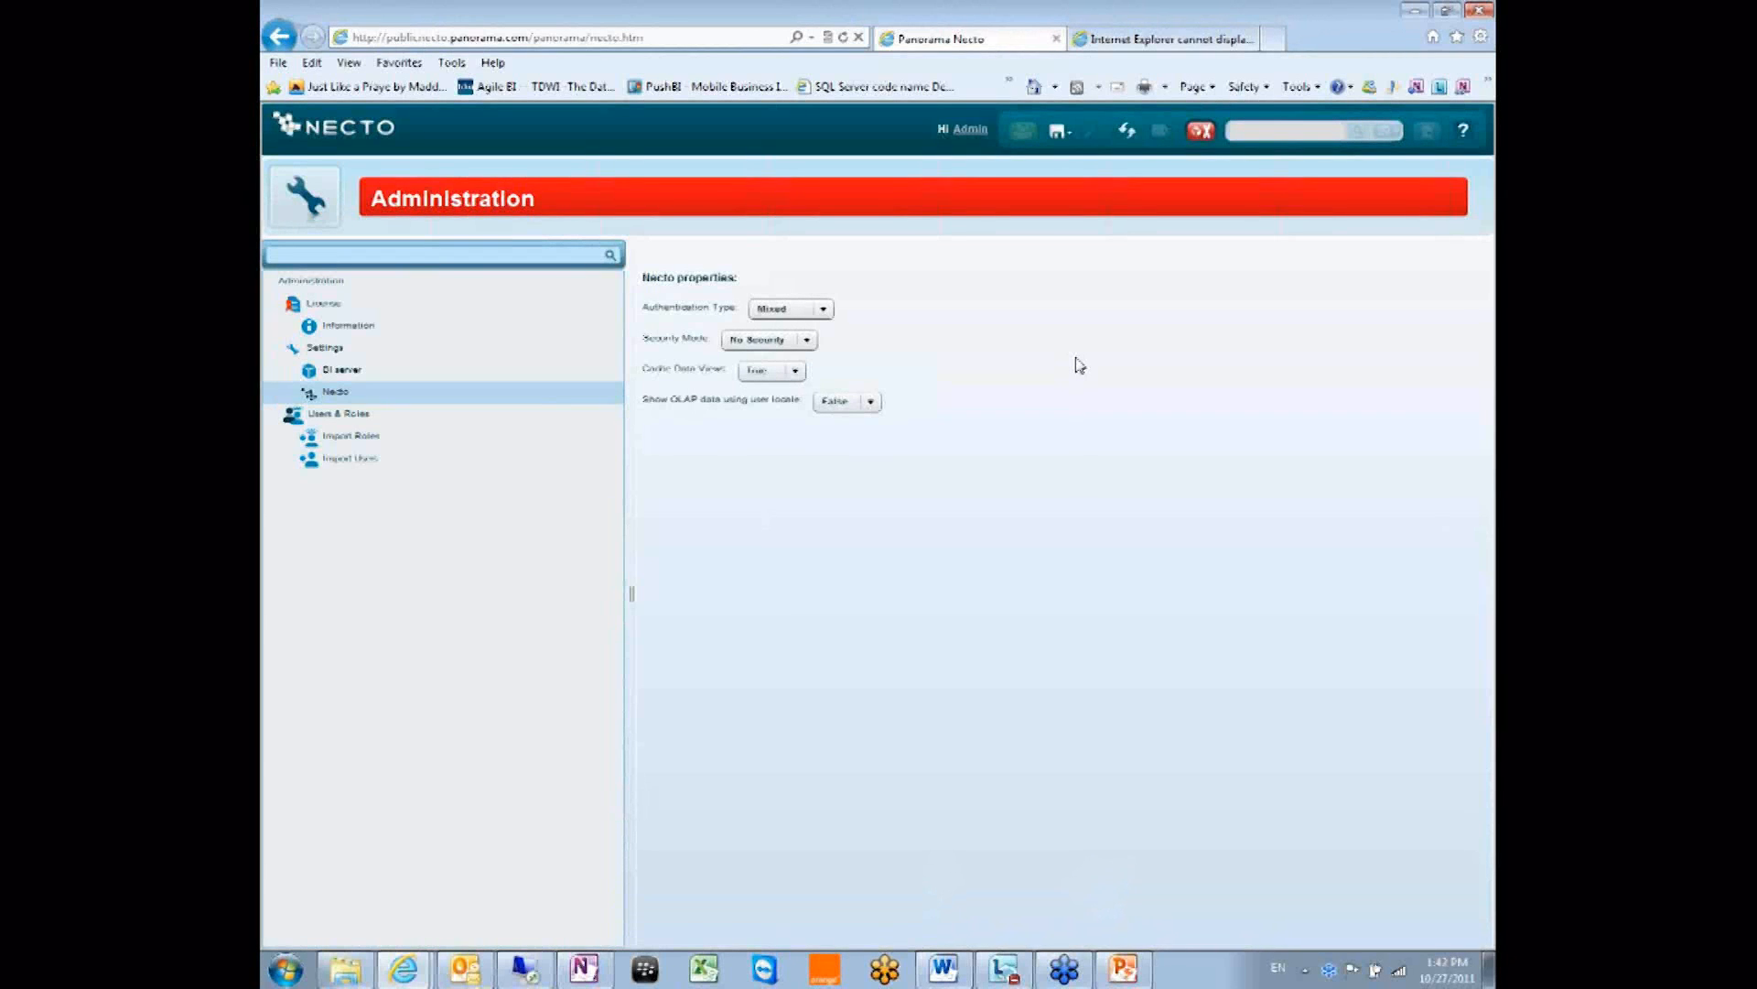
left_click(358, 436)
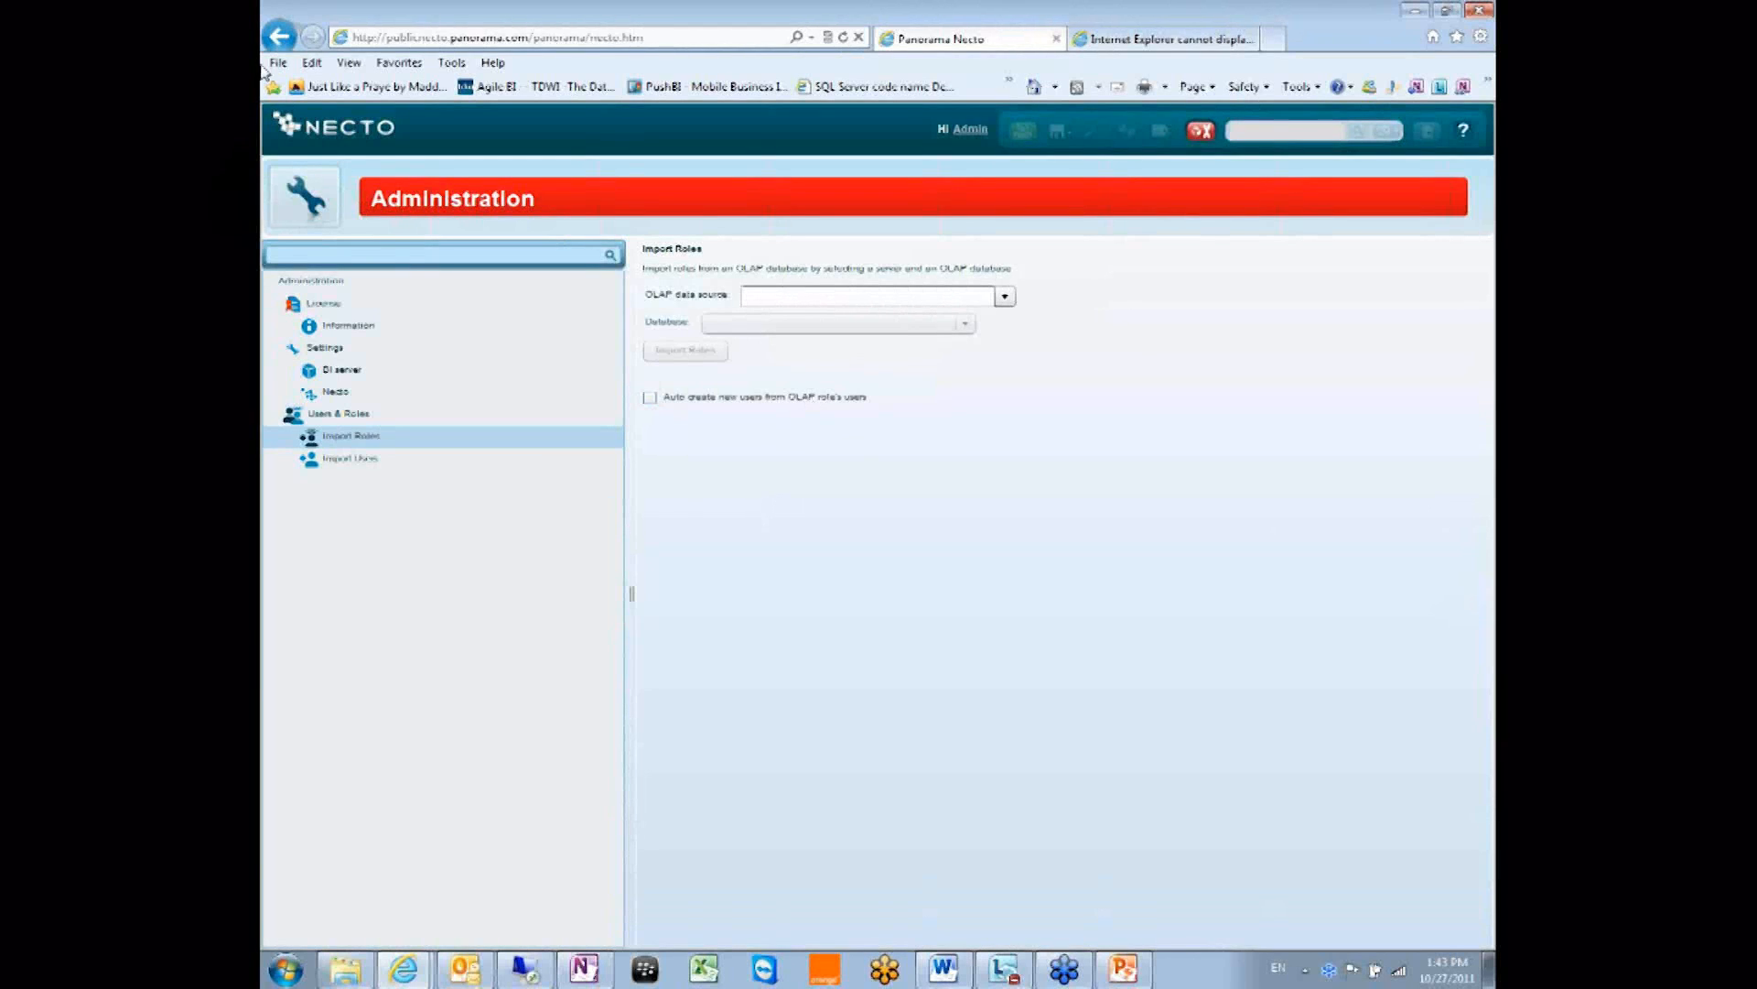
From the category home, open Roles, expand OlapRoles and select the Admin_English_Only role.
left_click(306, 195)
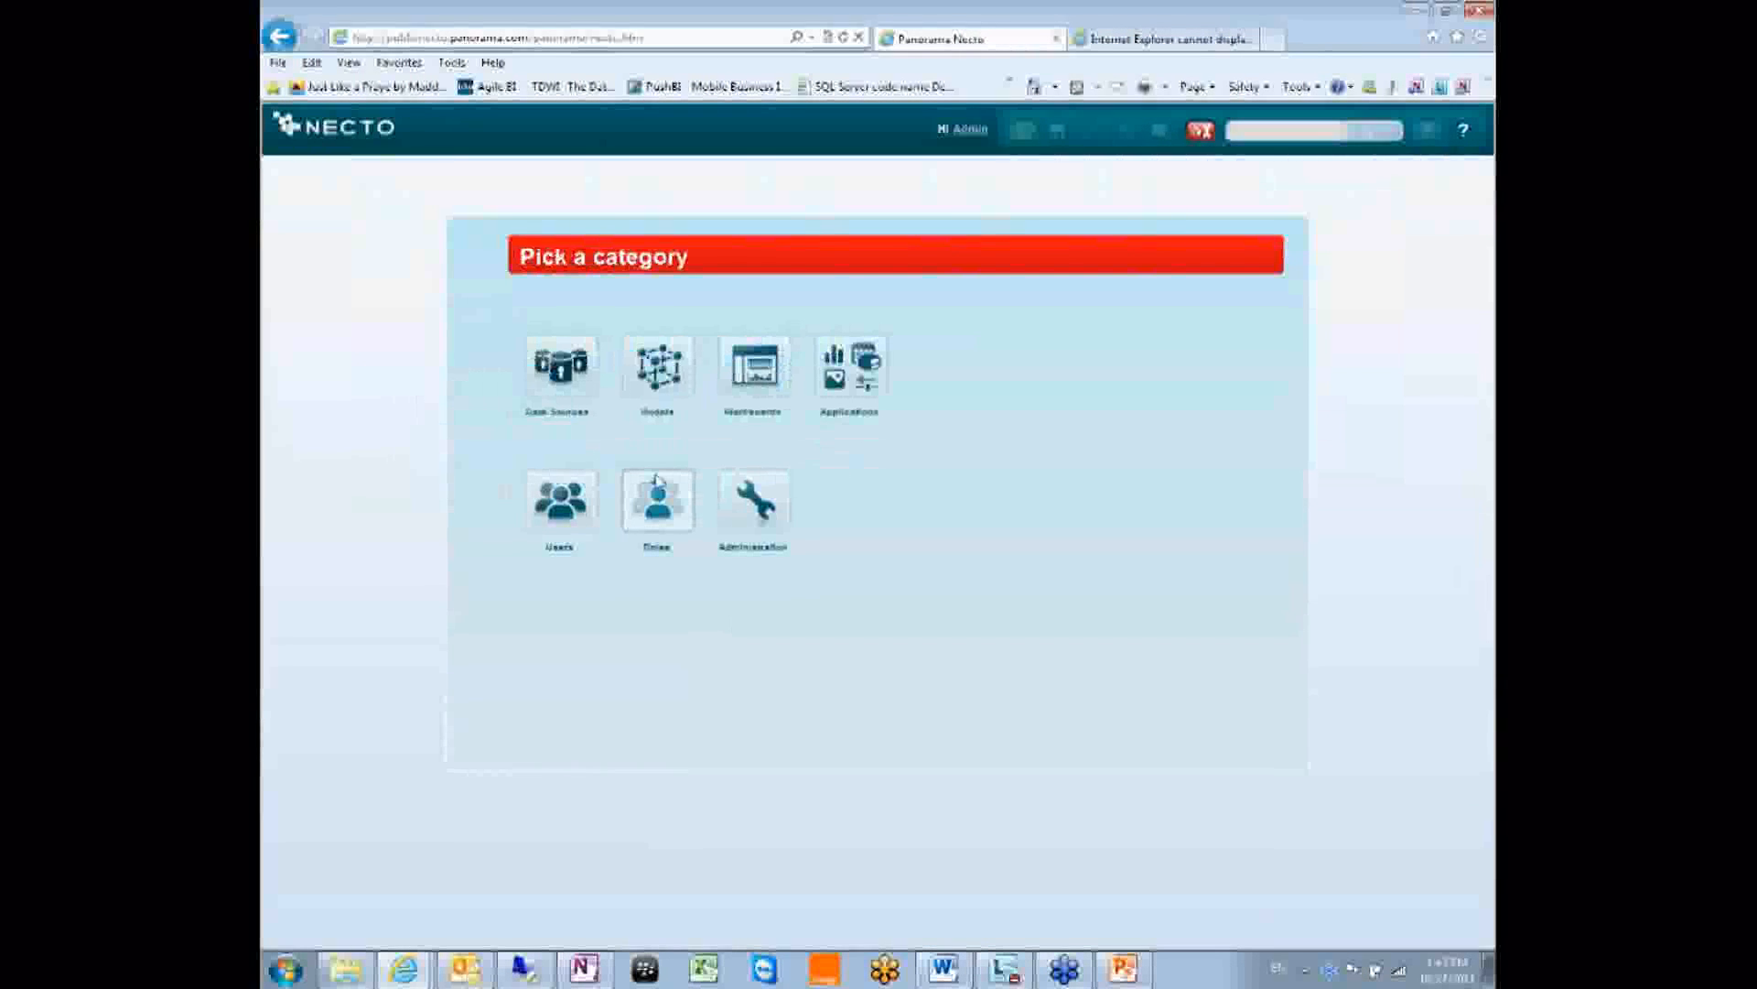
left_click(659, 497)
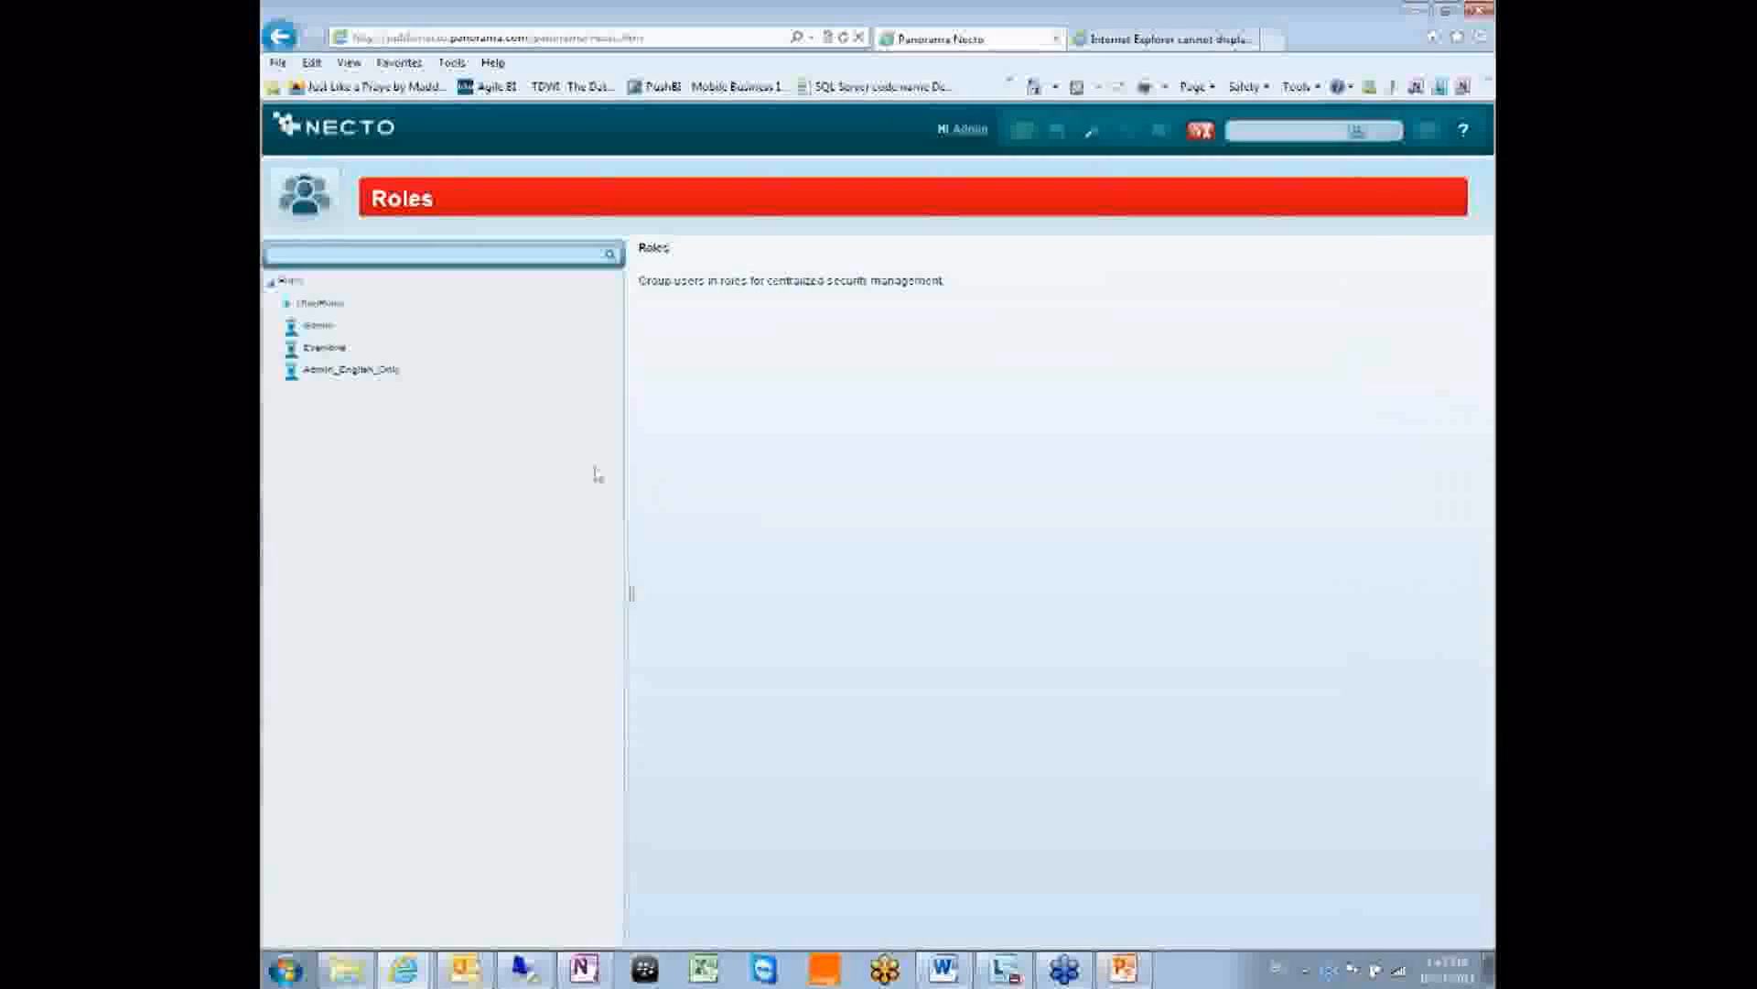
left_click(322, 305)
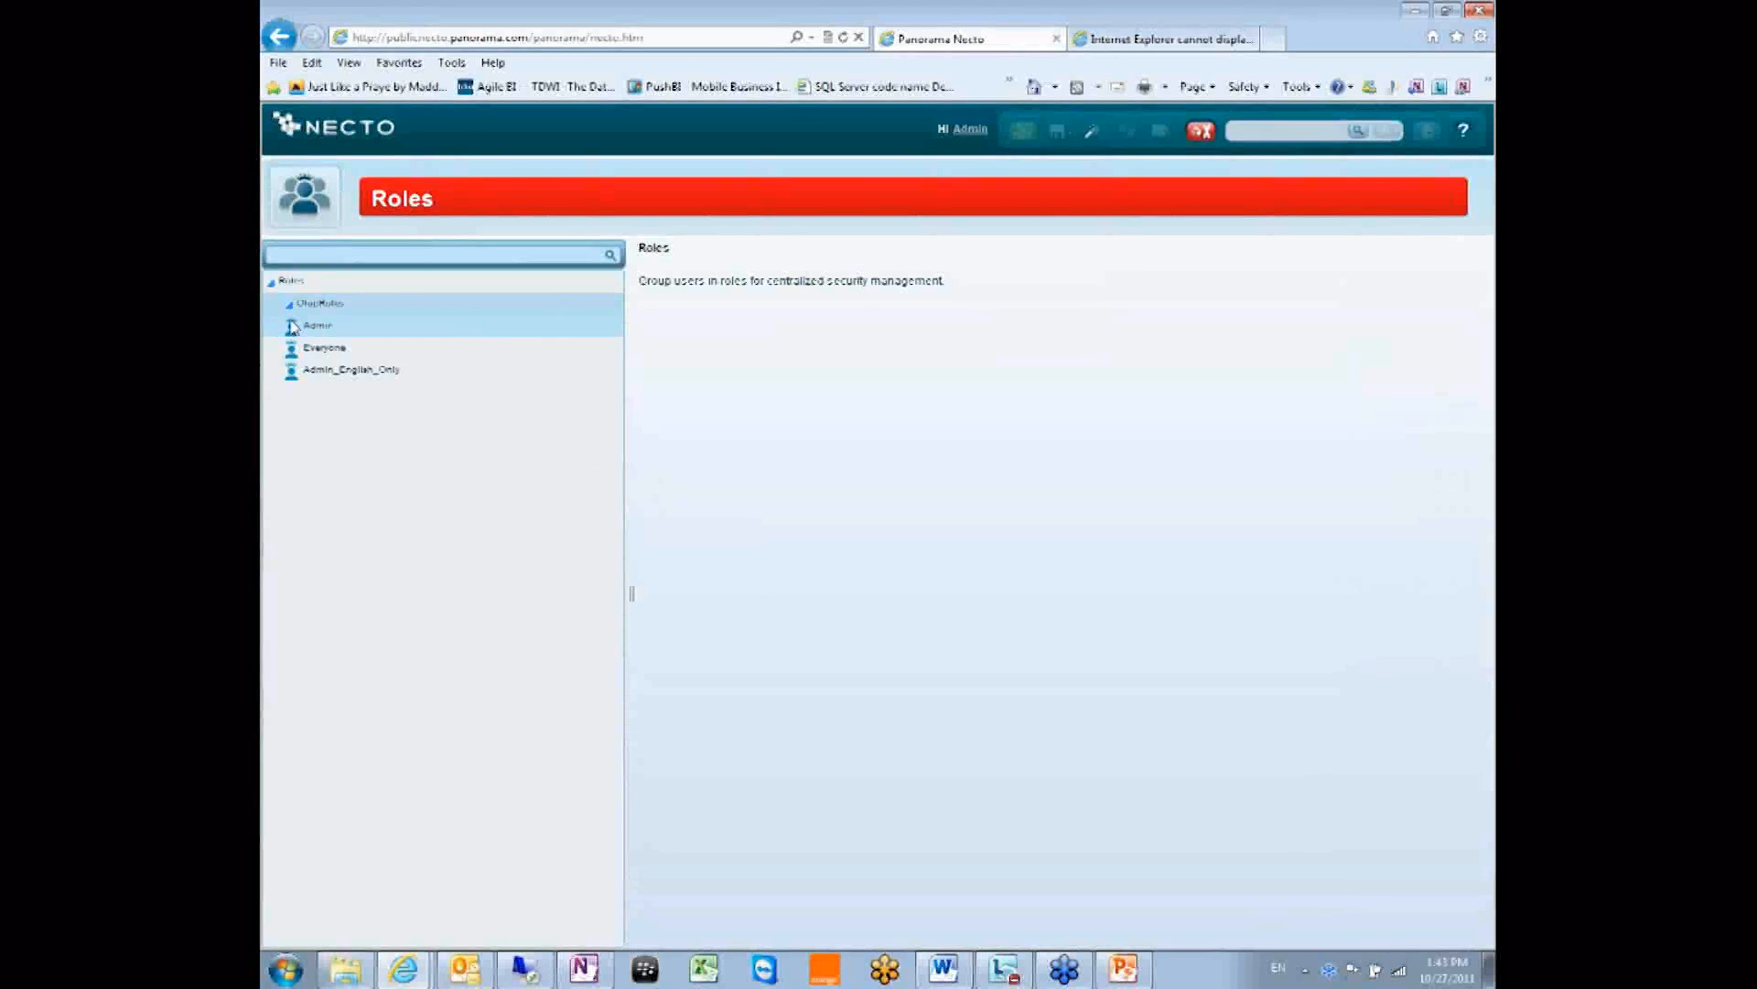
left_click(330, 346)
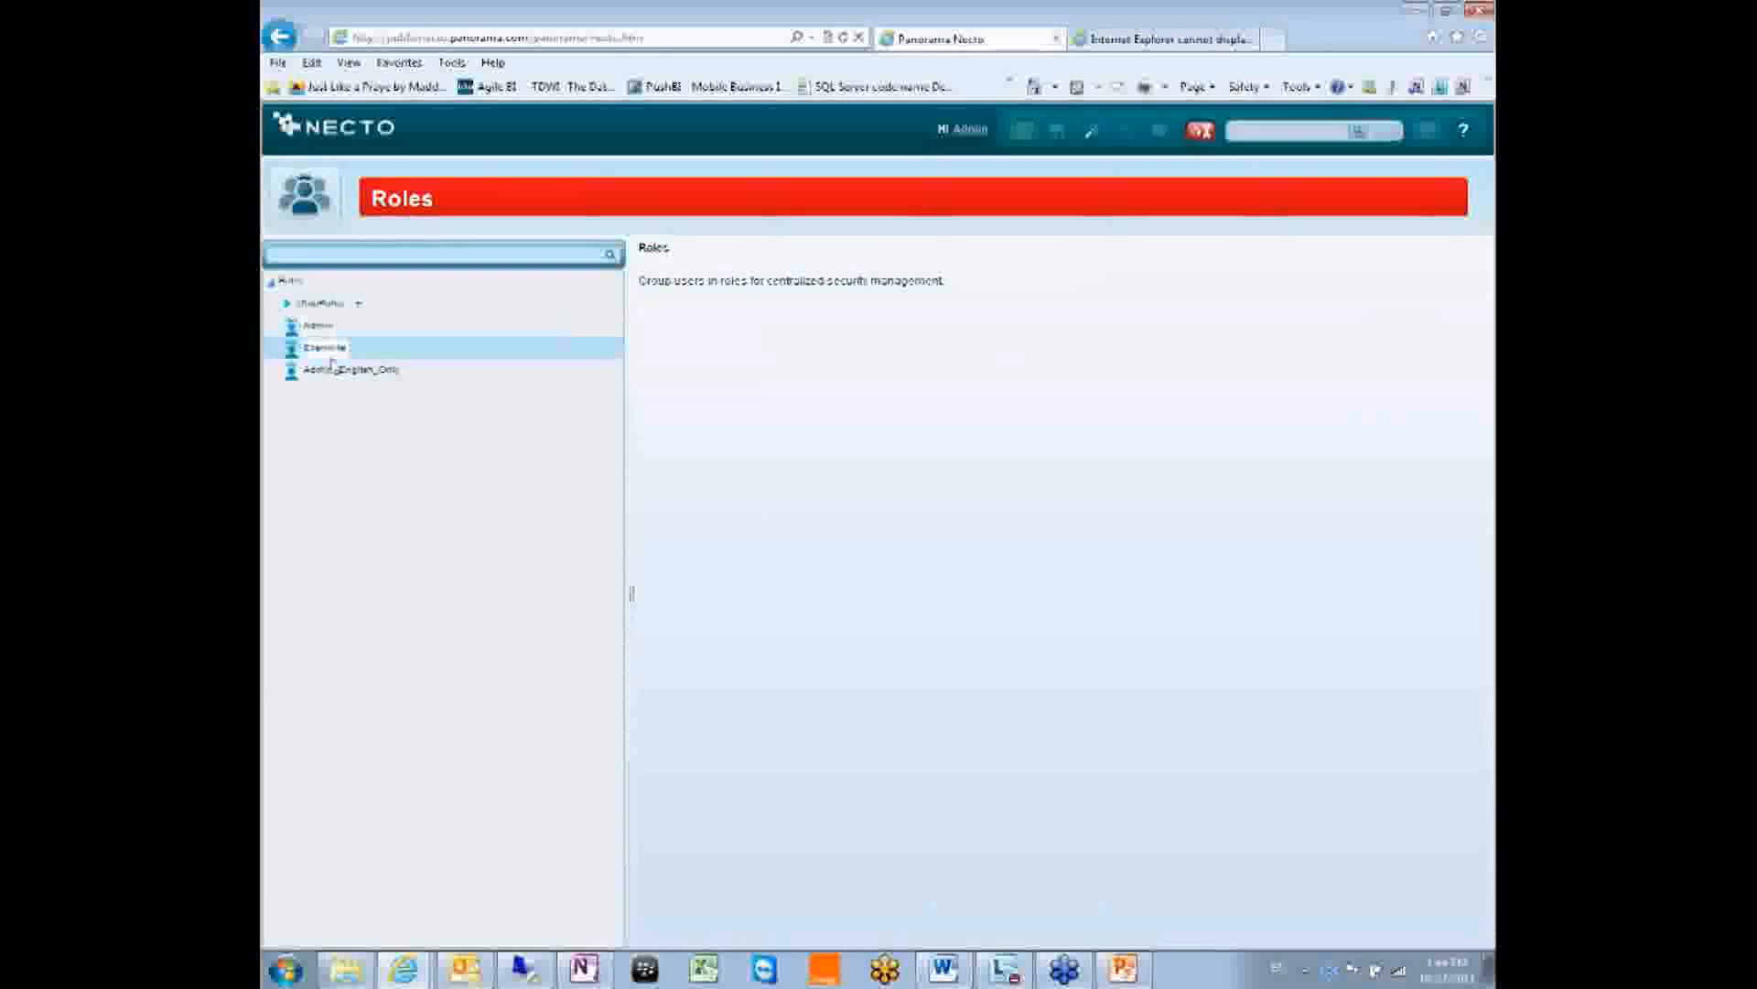
right_click(376, 306)
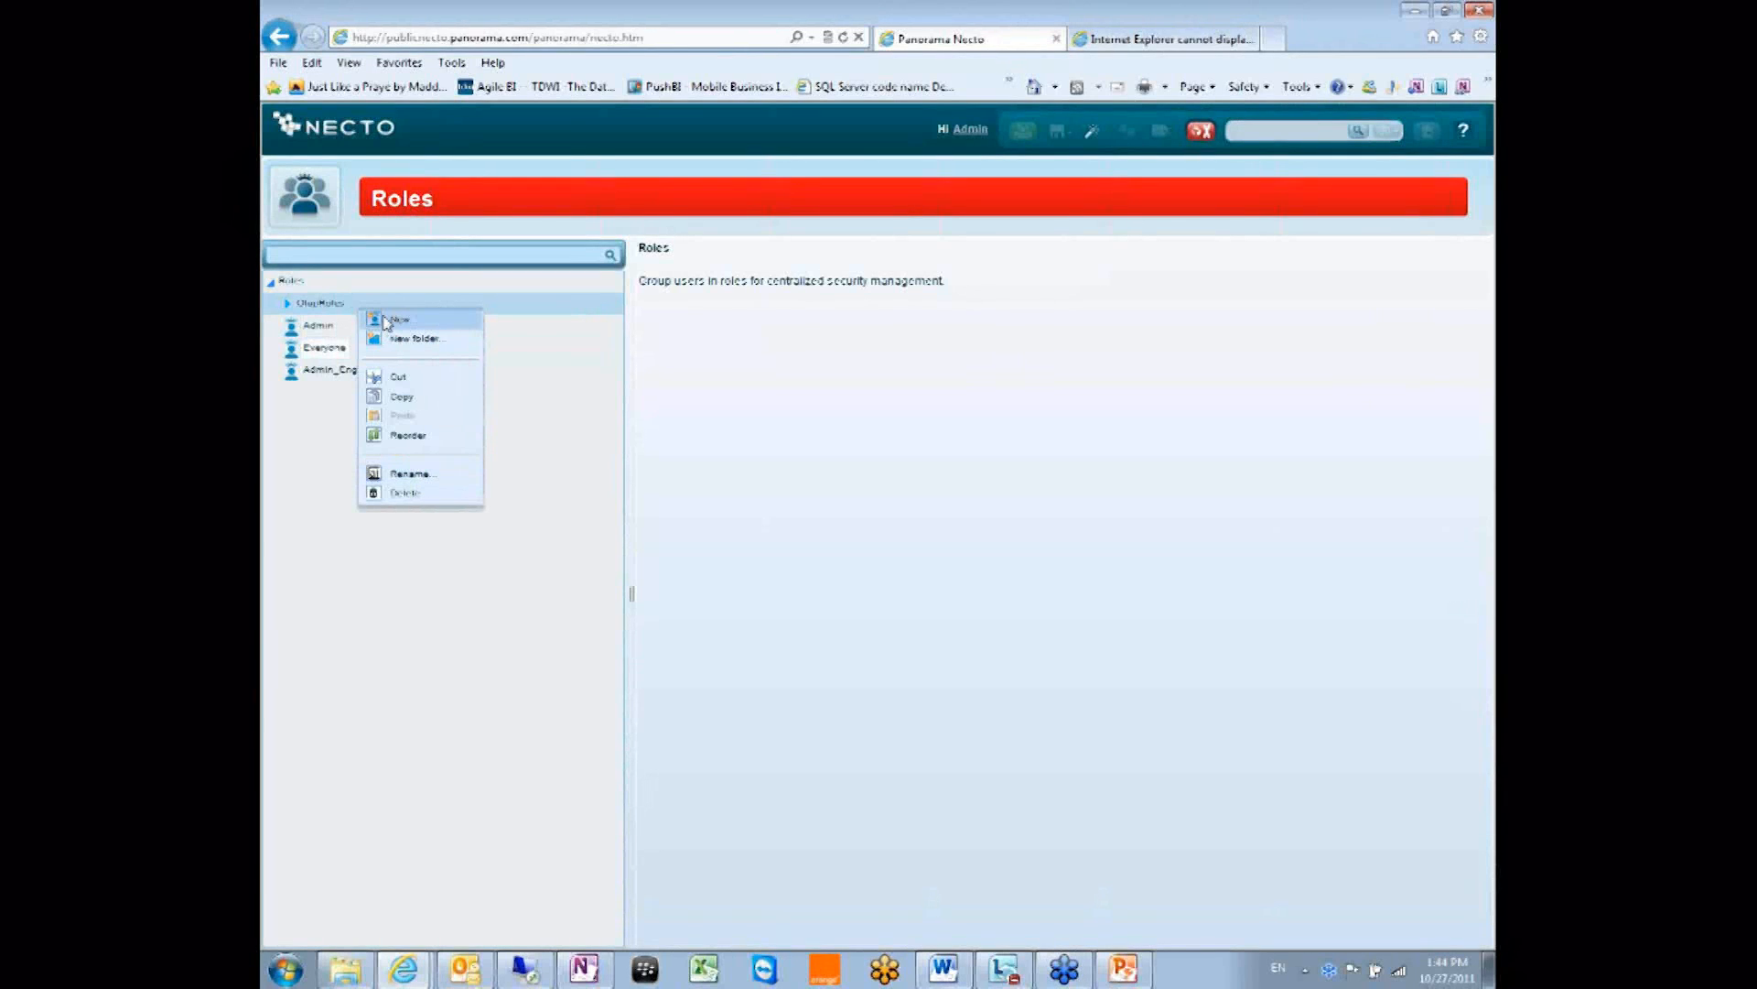
left_click(560, 358)
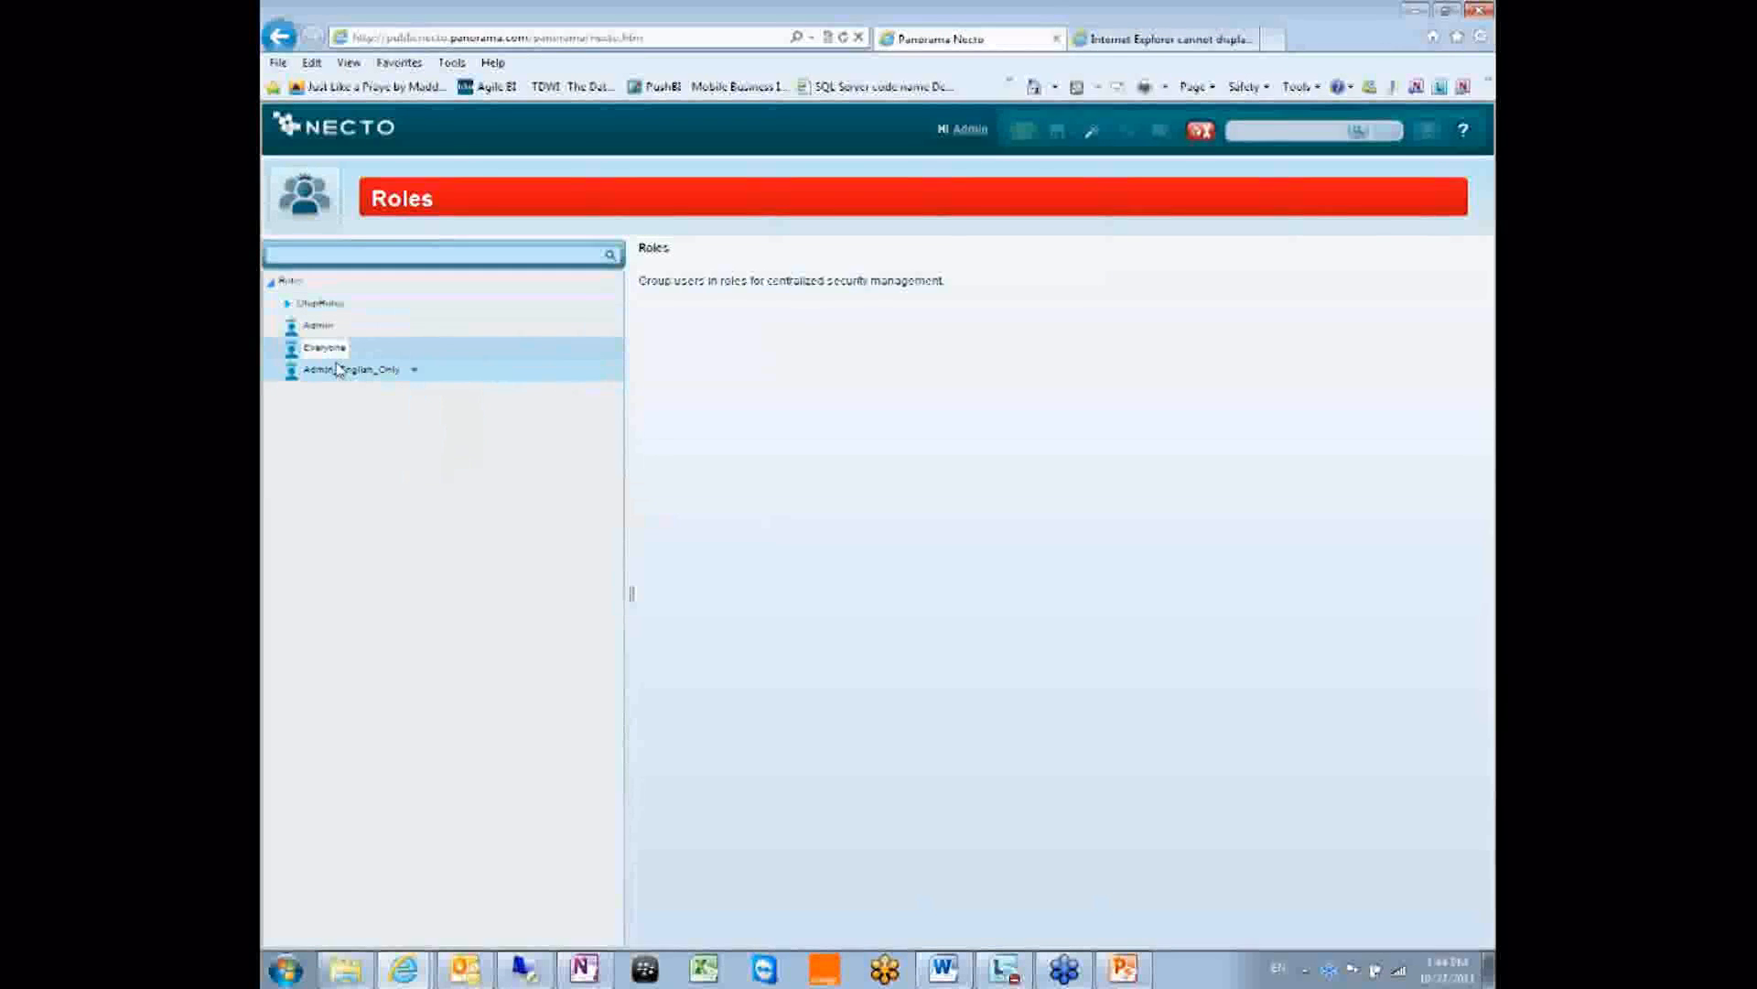
left_click(362, 374)
Add two users from the Necto domain's Available Users list to the Admin_English_Only role.
left_click(360, 374)
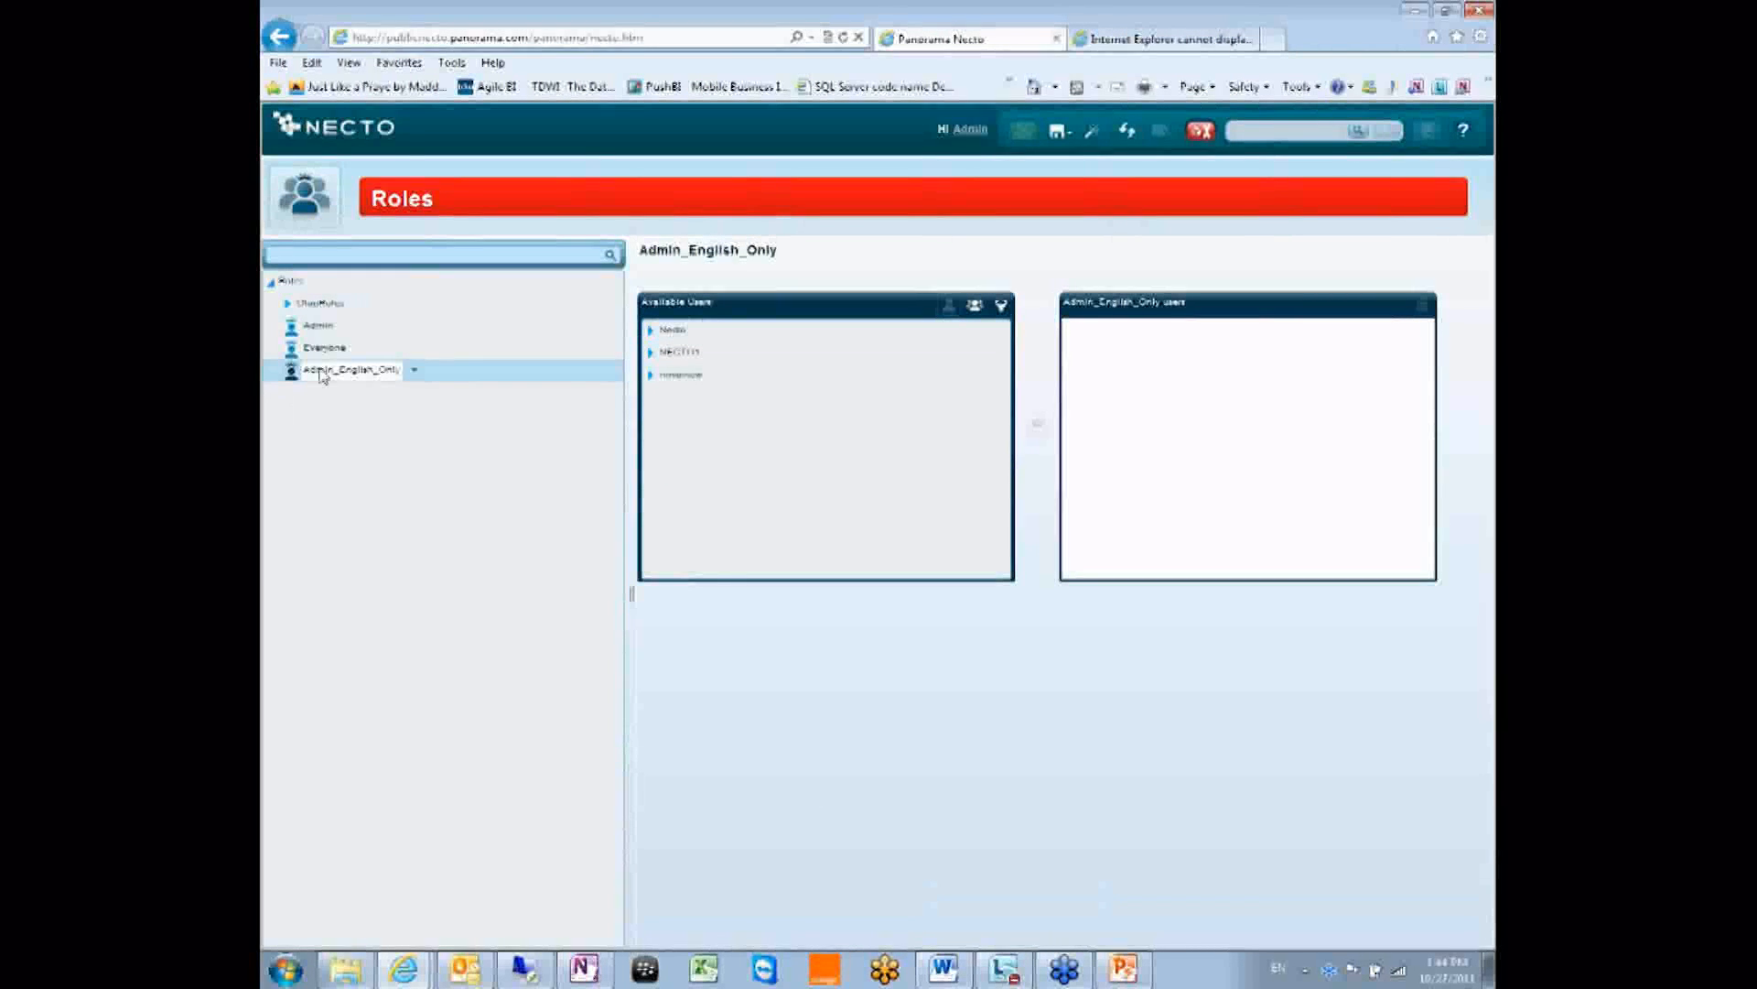
left_click(654, 332)
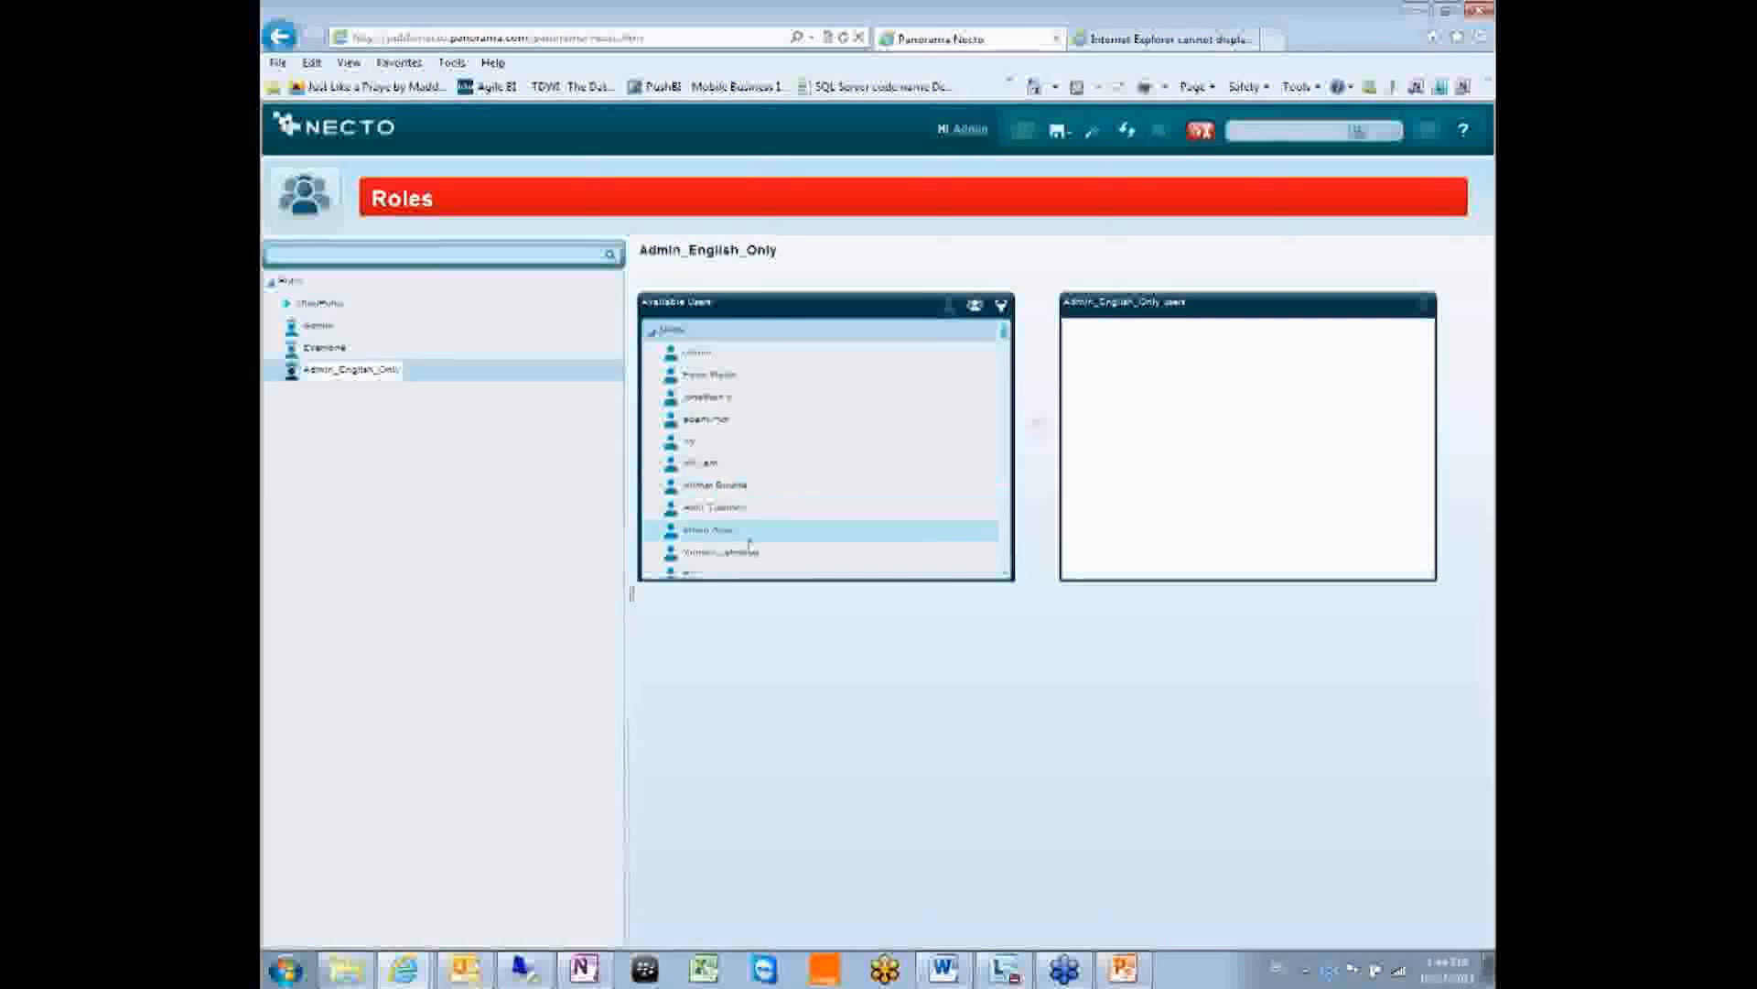
left_click(691, 443)
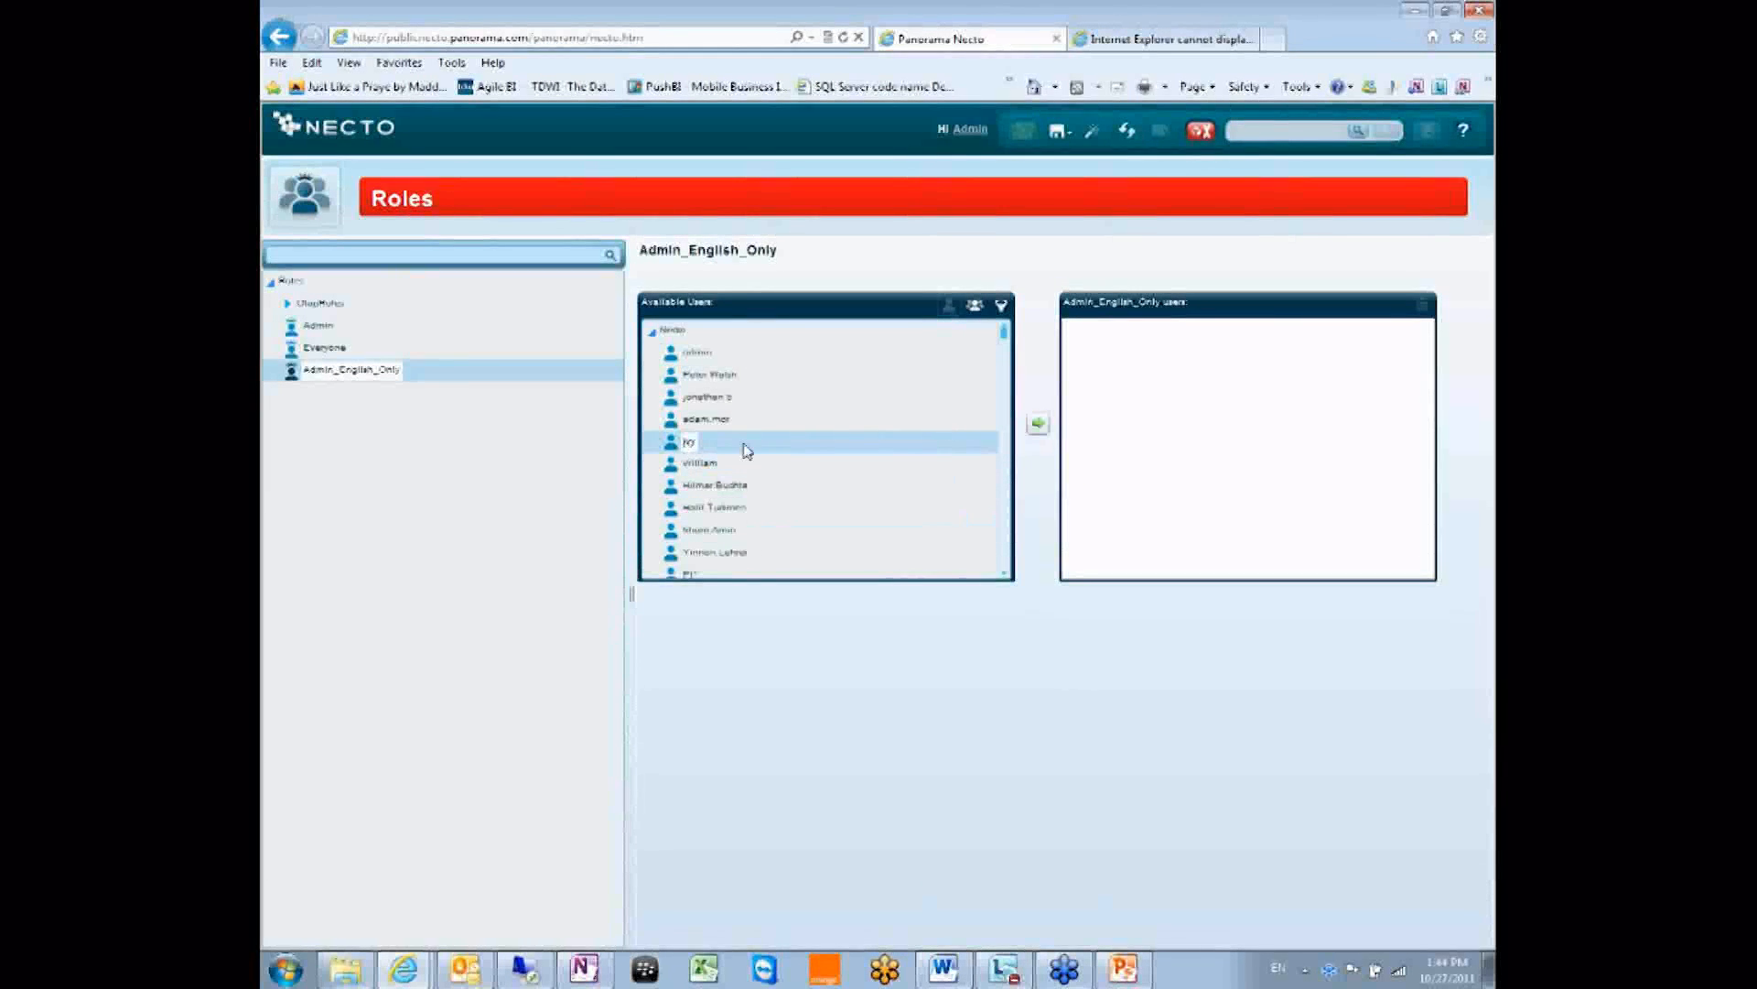
left_click(1038, 423)
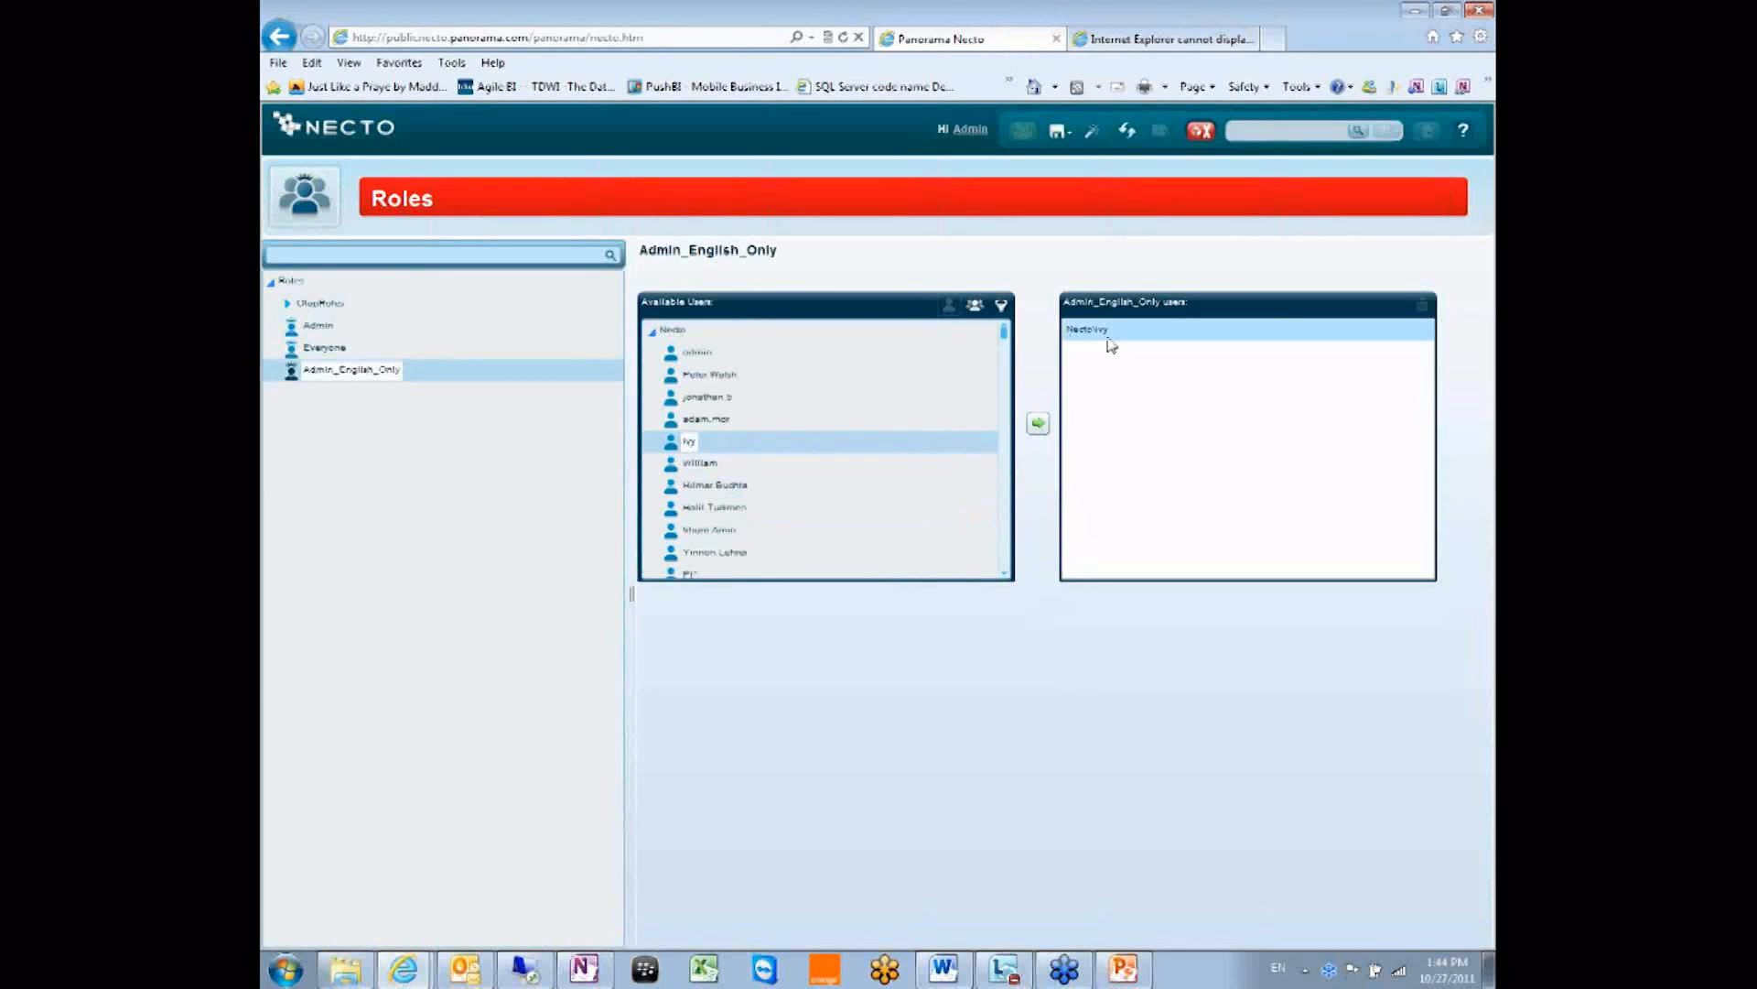
left_click(693, 509)
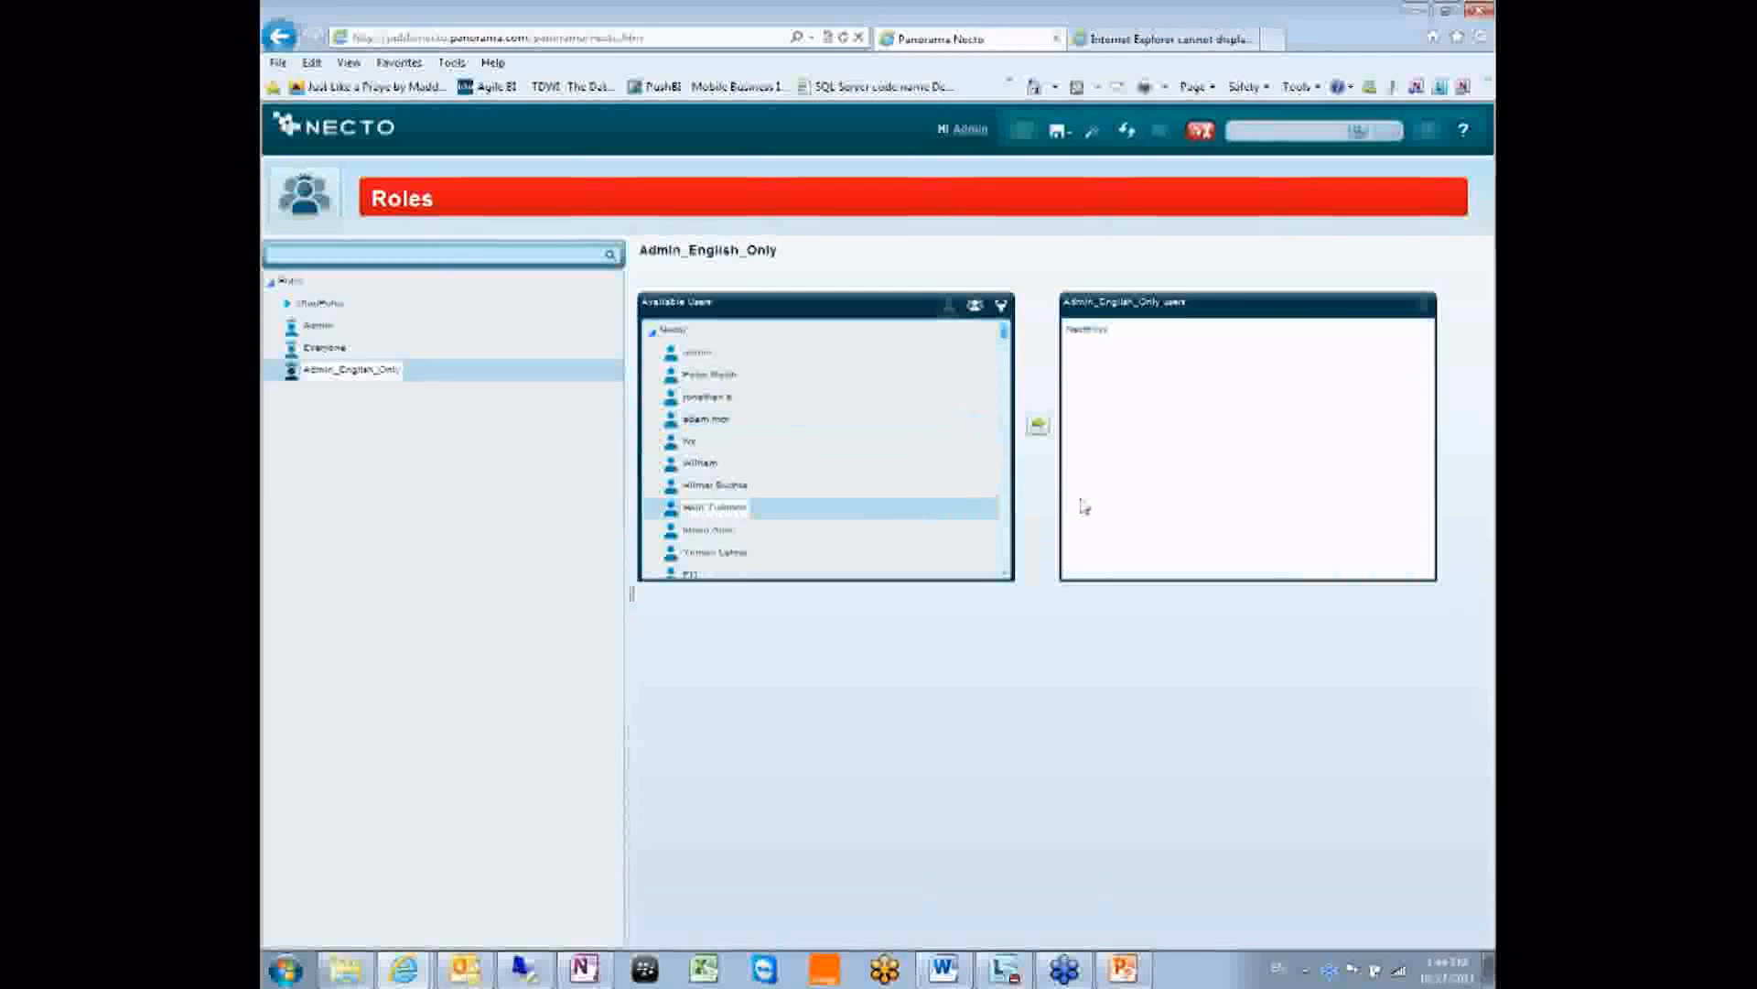
left_click(1038, 424)
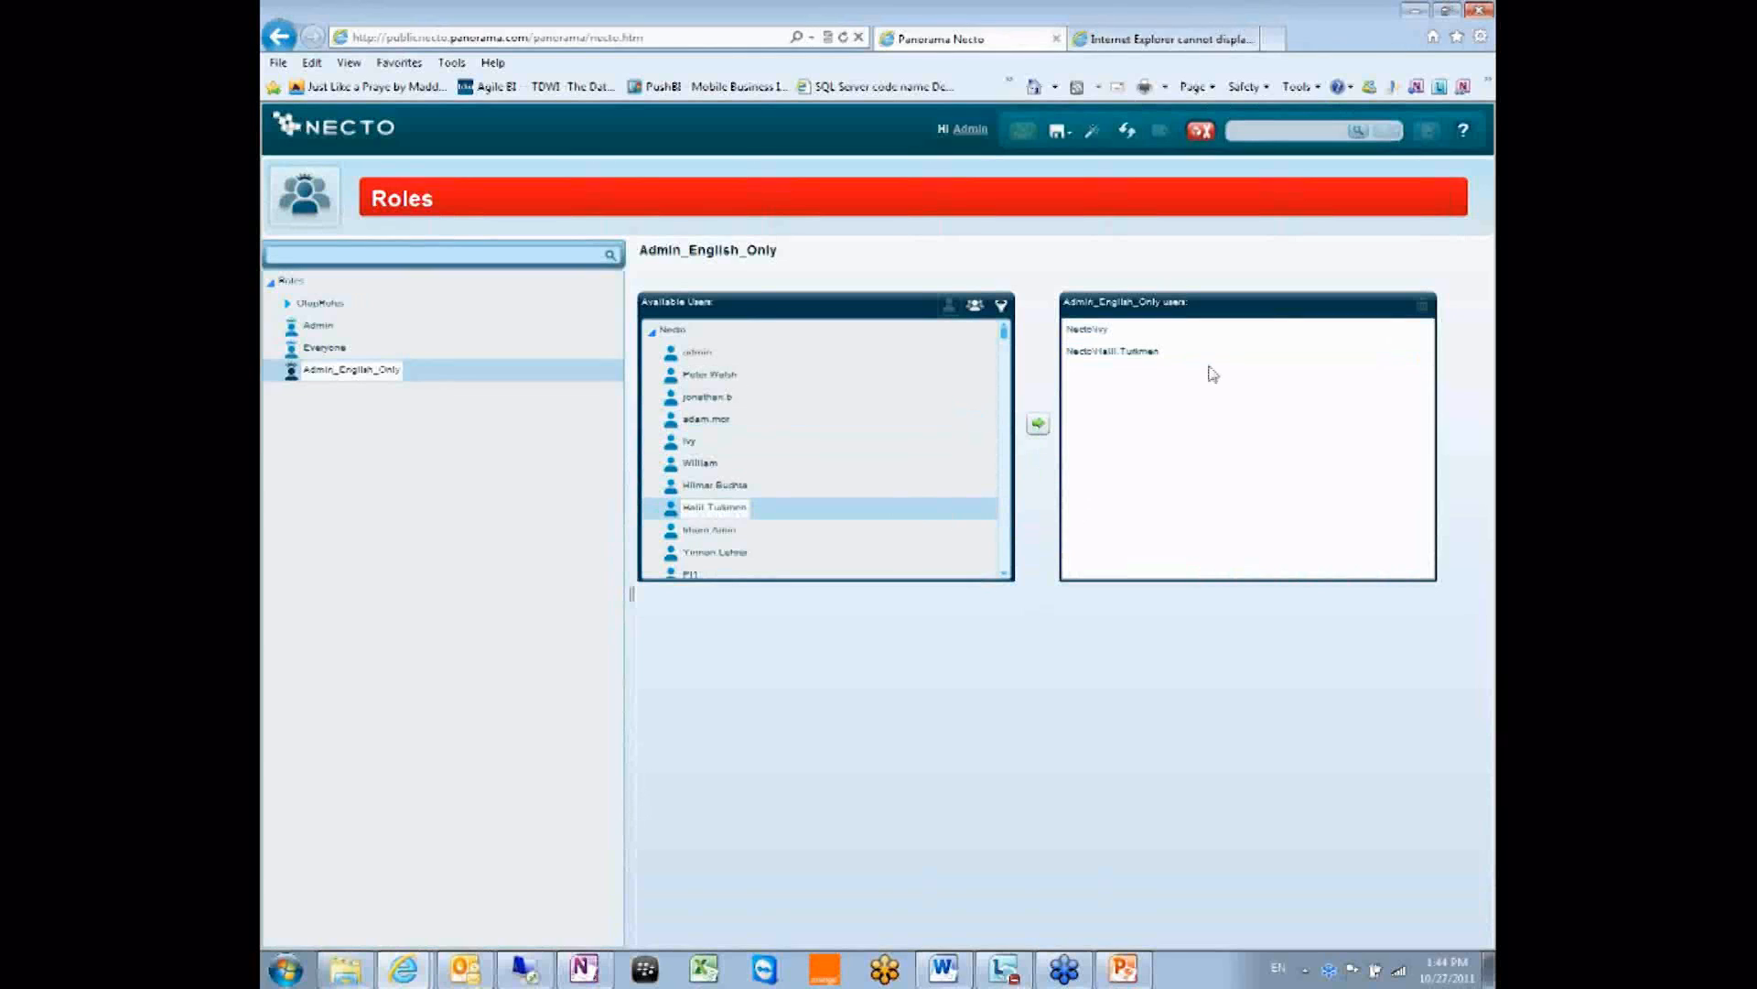
left_click(973, 304)
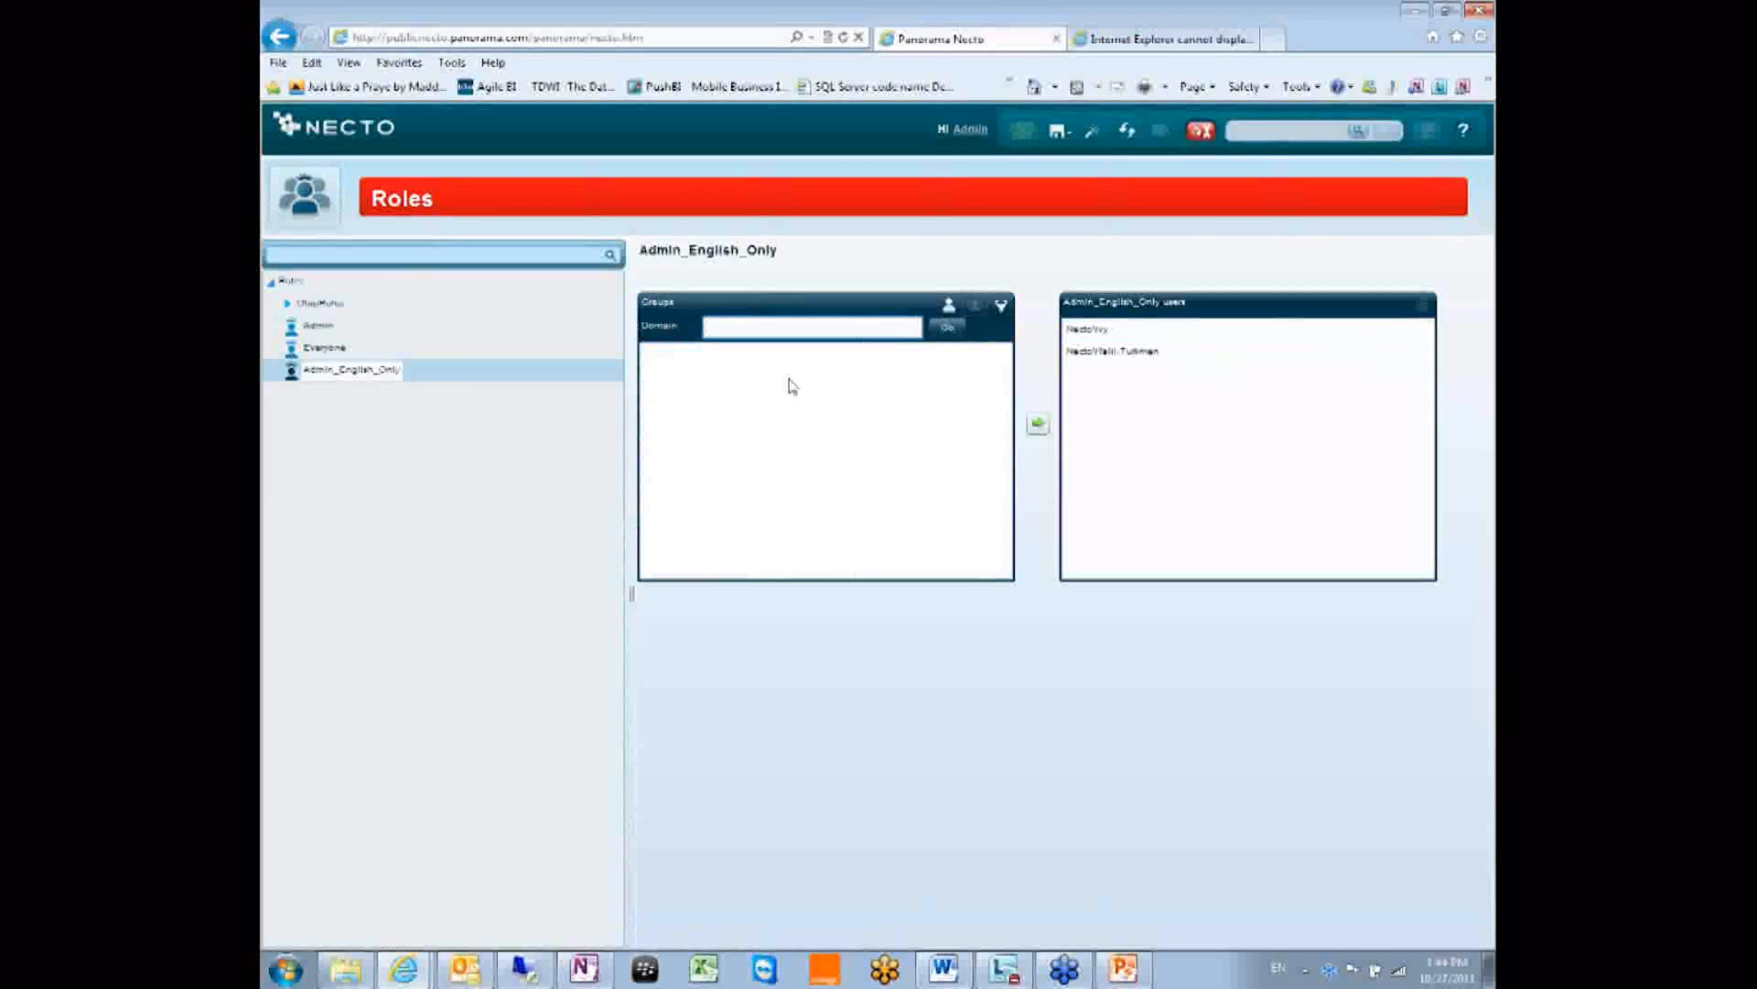
left_click(1094, 353)
left_click(948, 302)
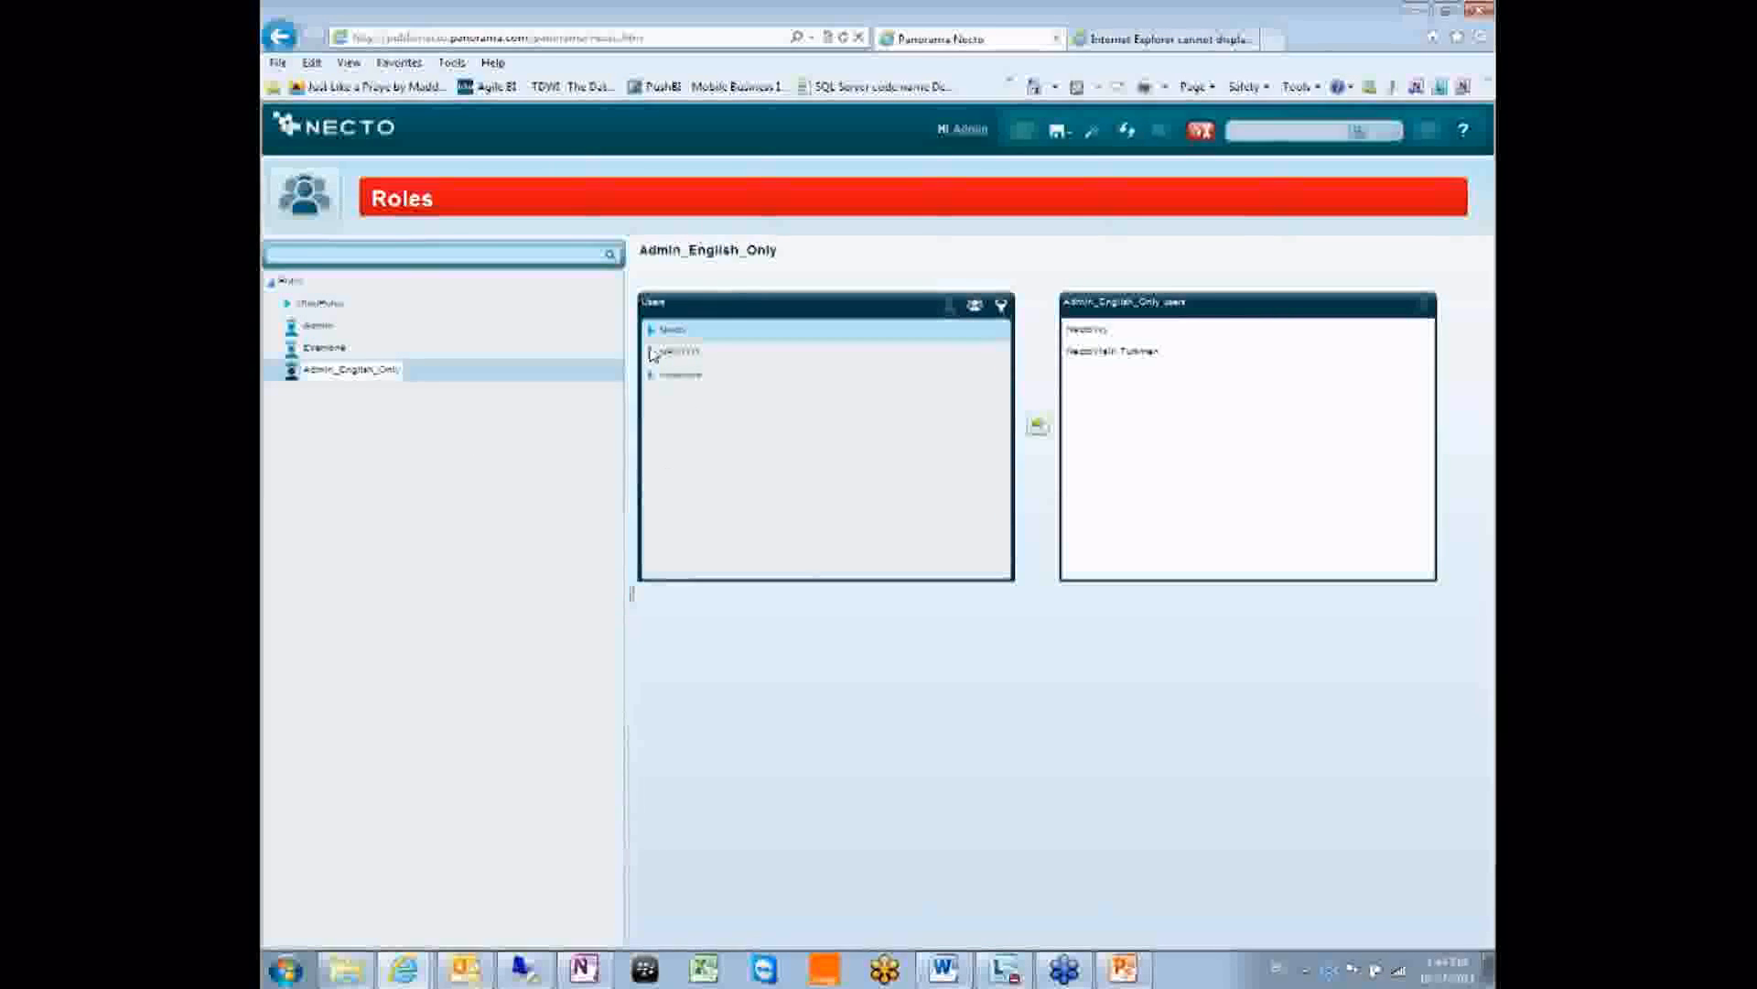
left_click(975, 305)
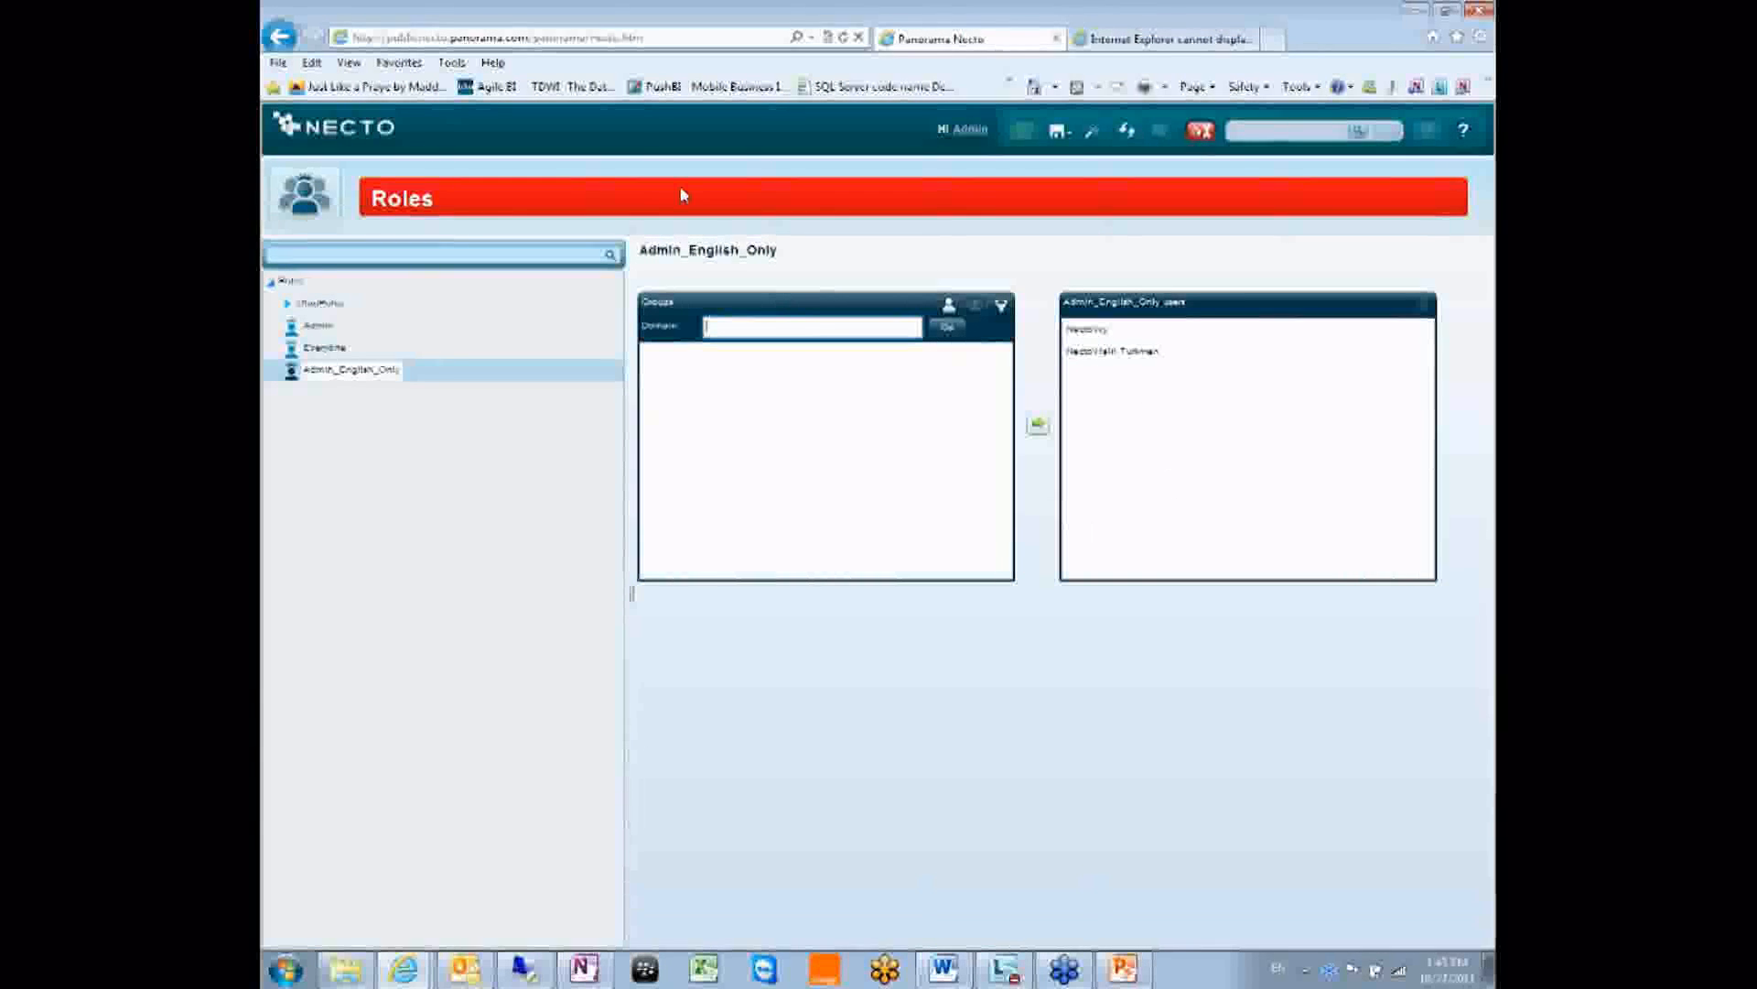
Leave the roles page for the category overview and open the chart workboard, dismissing the save-changes prompt.
left_click(318, 188)
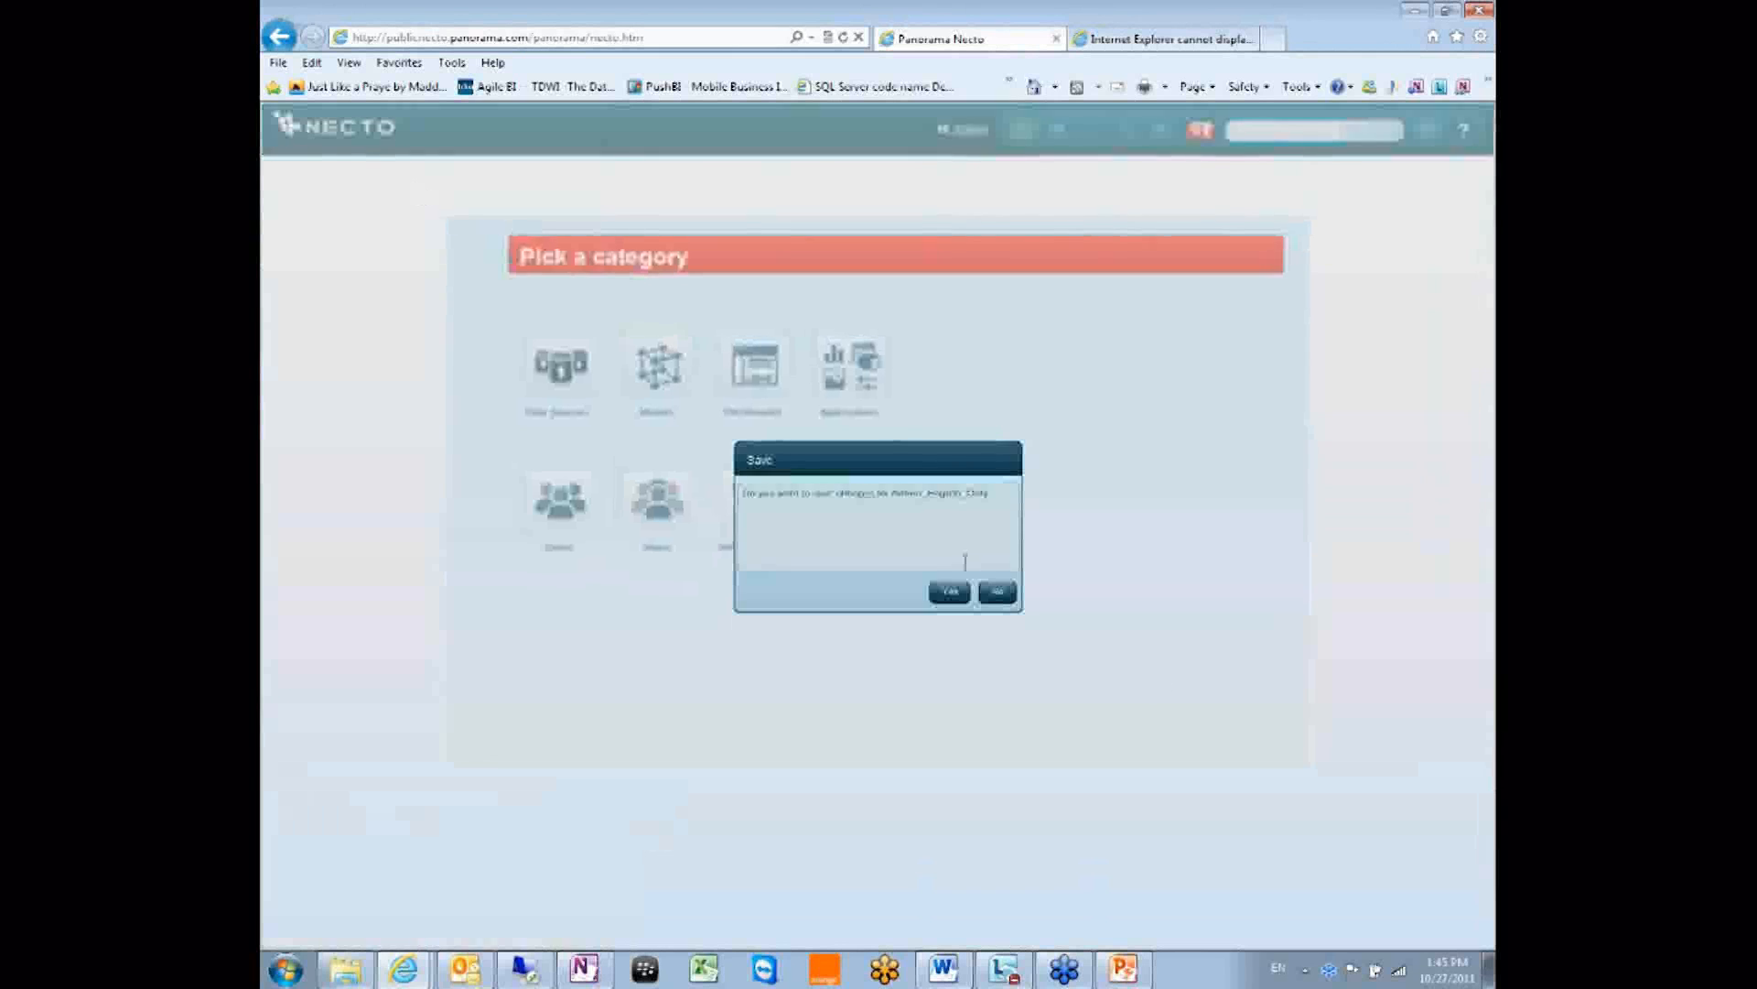
left_click(1005, 599)
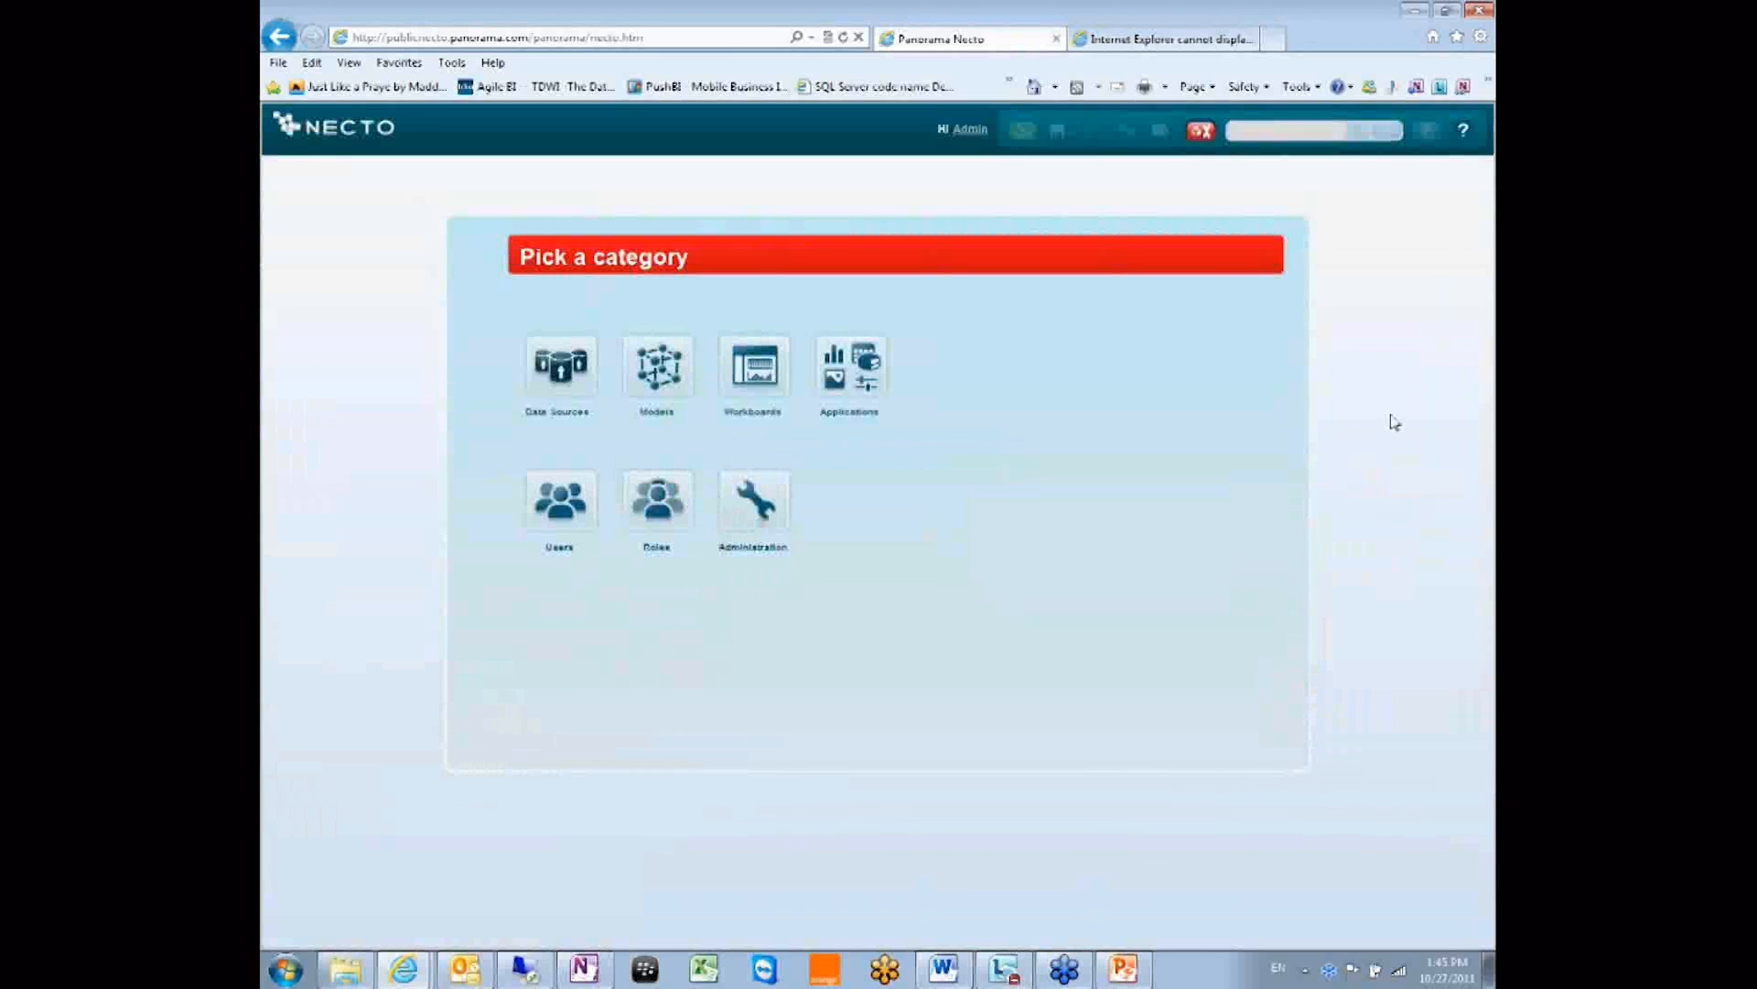
left_click(1197, 135)
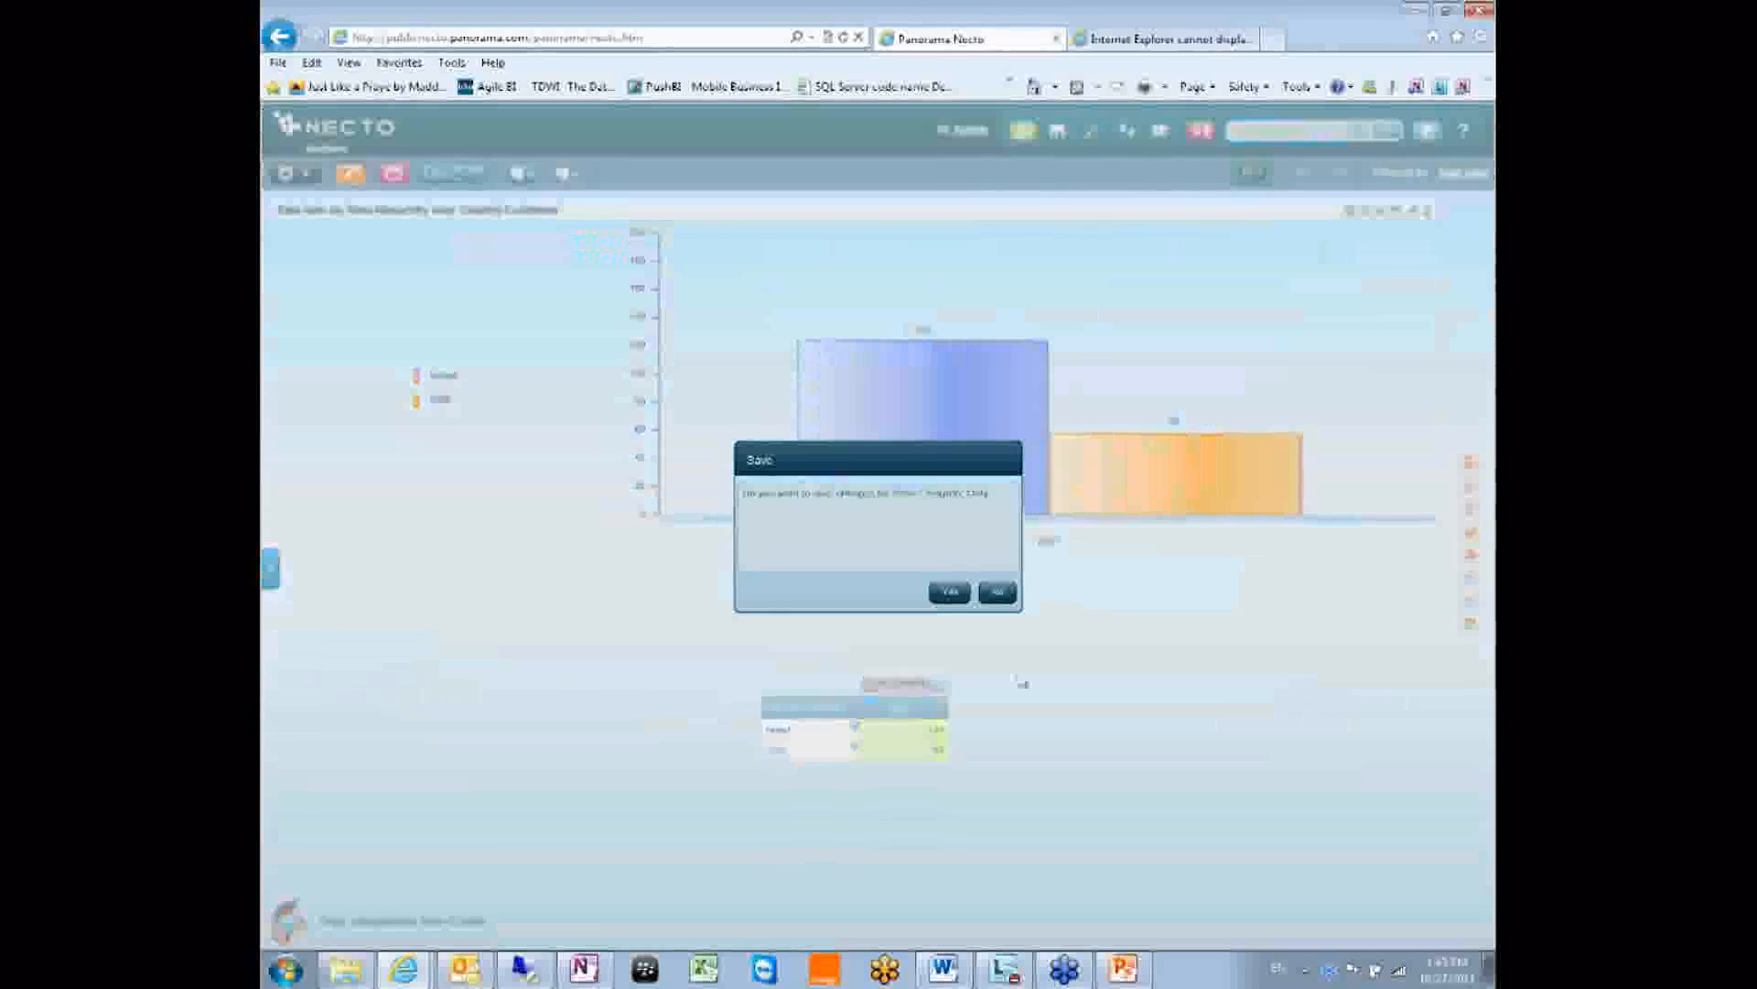
left_click(999, 593)
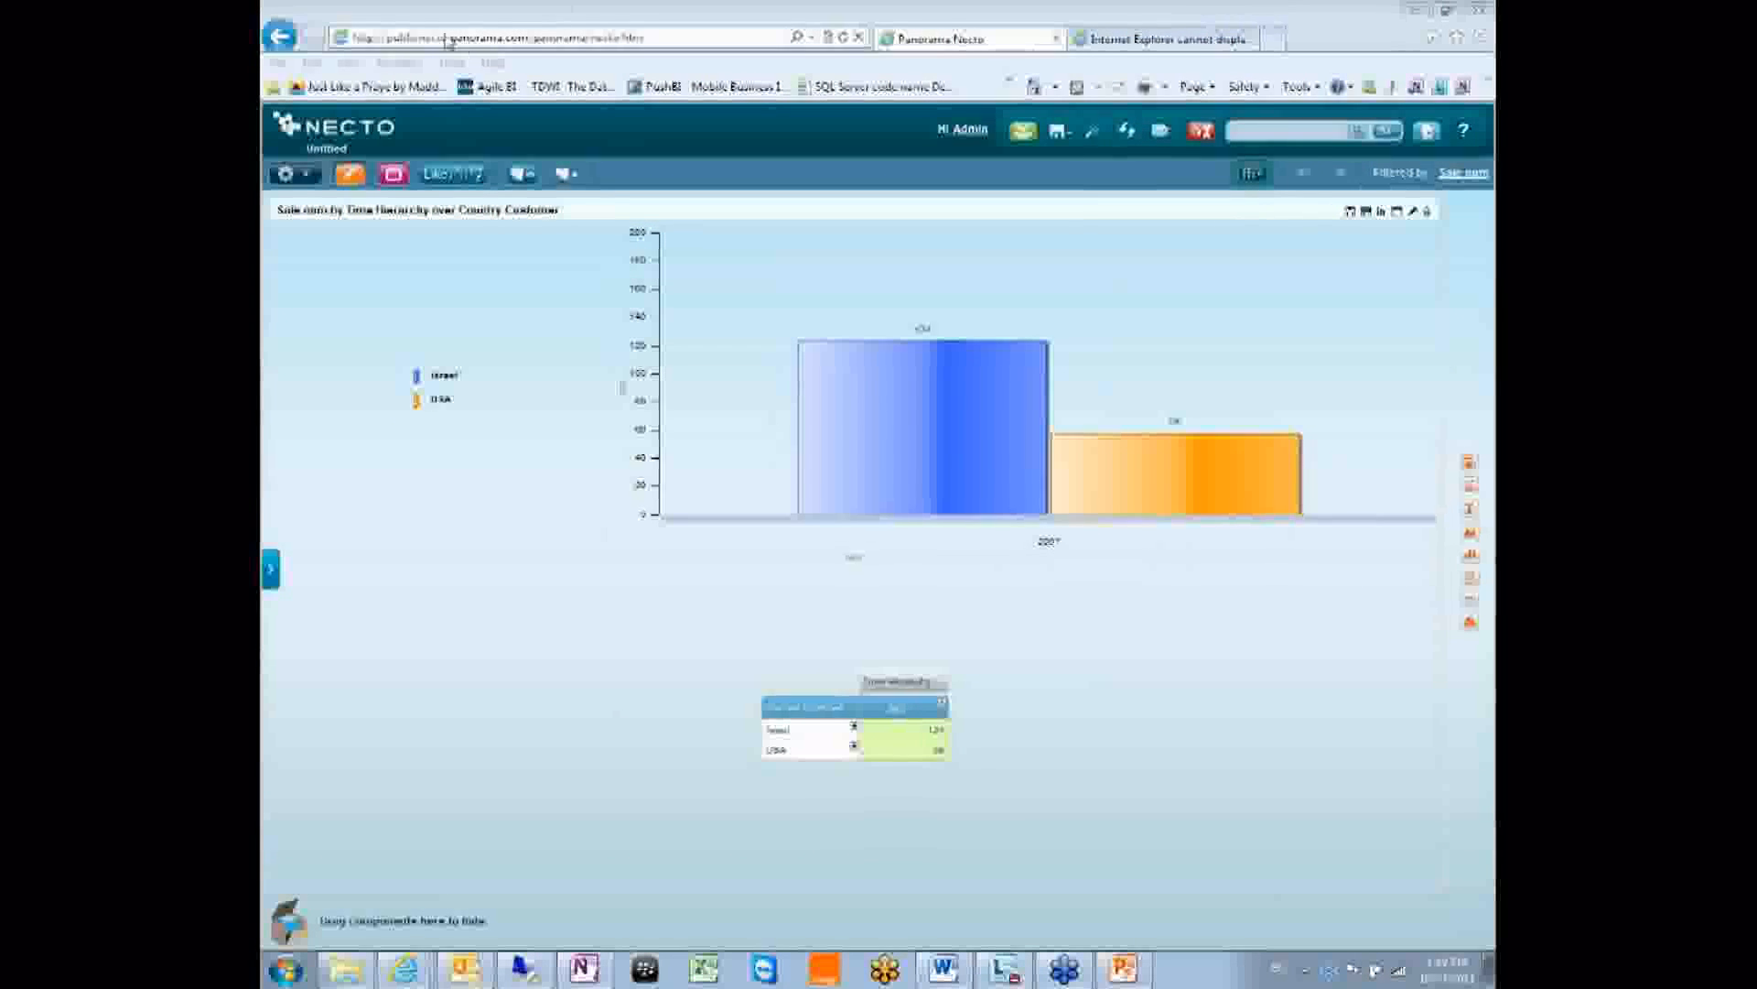
left_click(1160, 40)
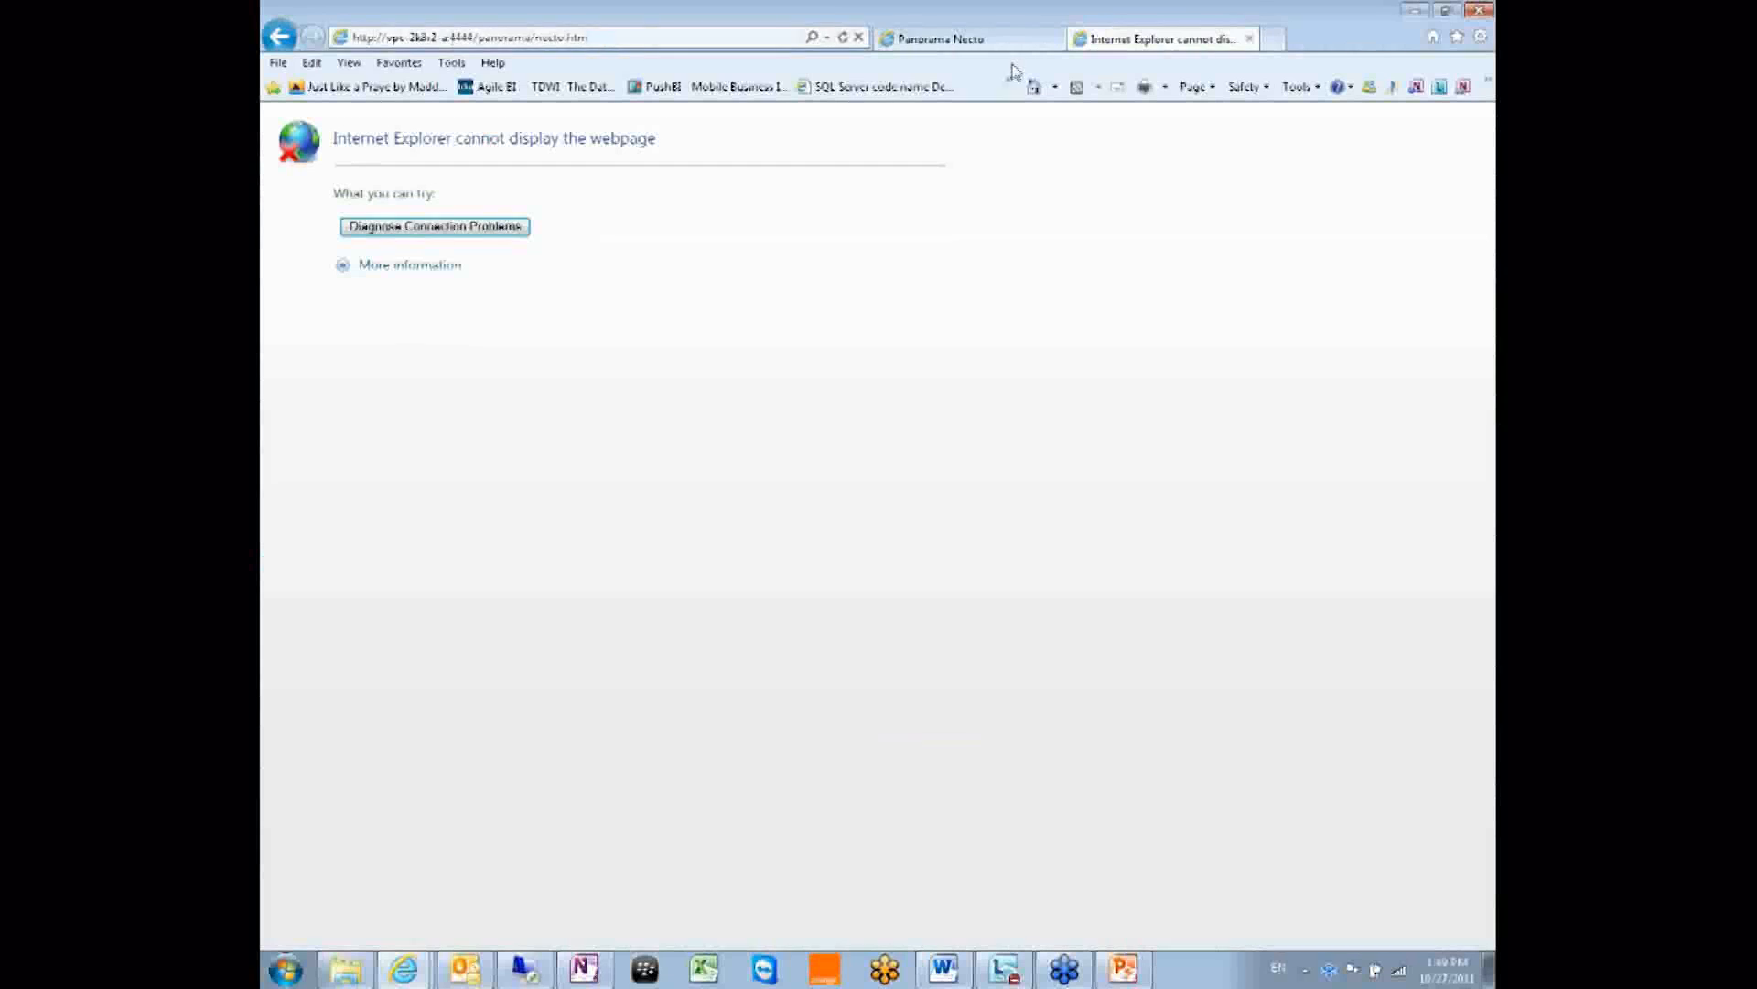
Load the Panorama Necto Live Demo favorite and sign in with the user's login name and password.
left_click(827, 37)
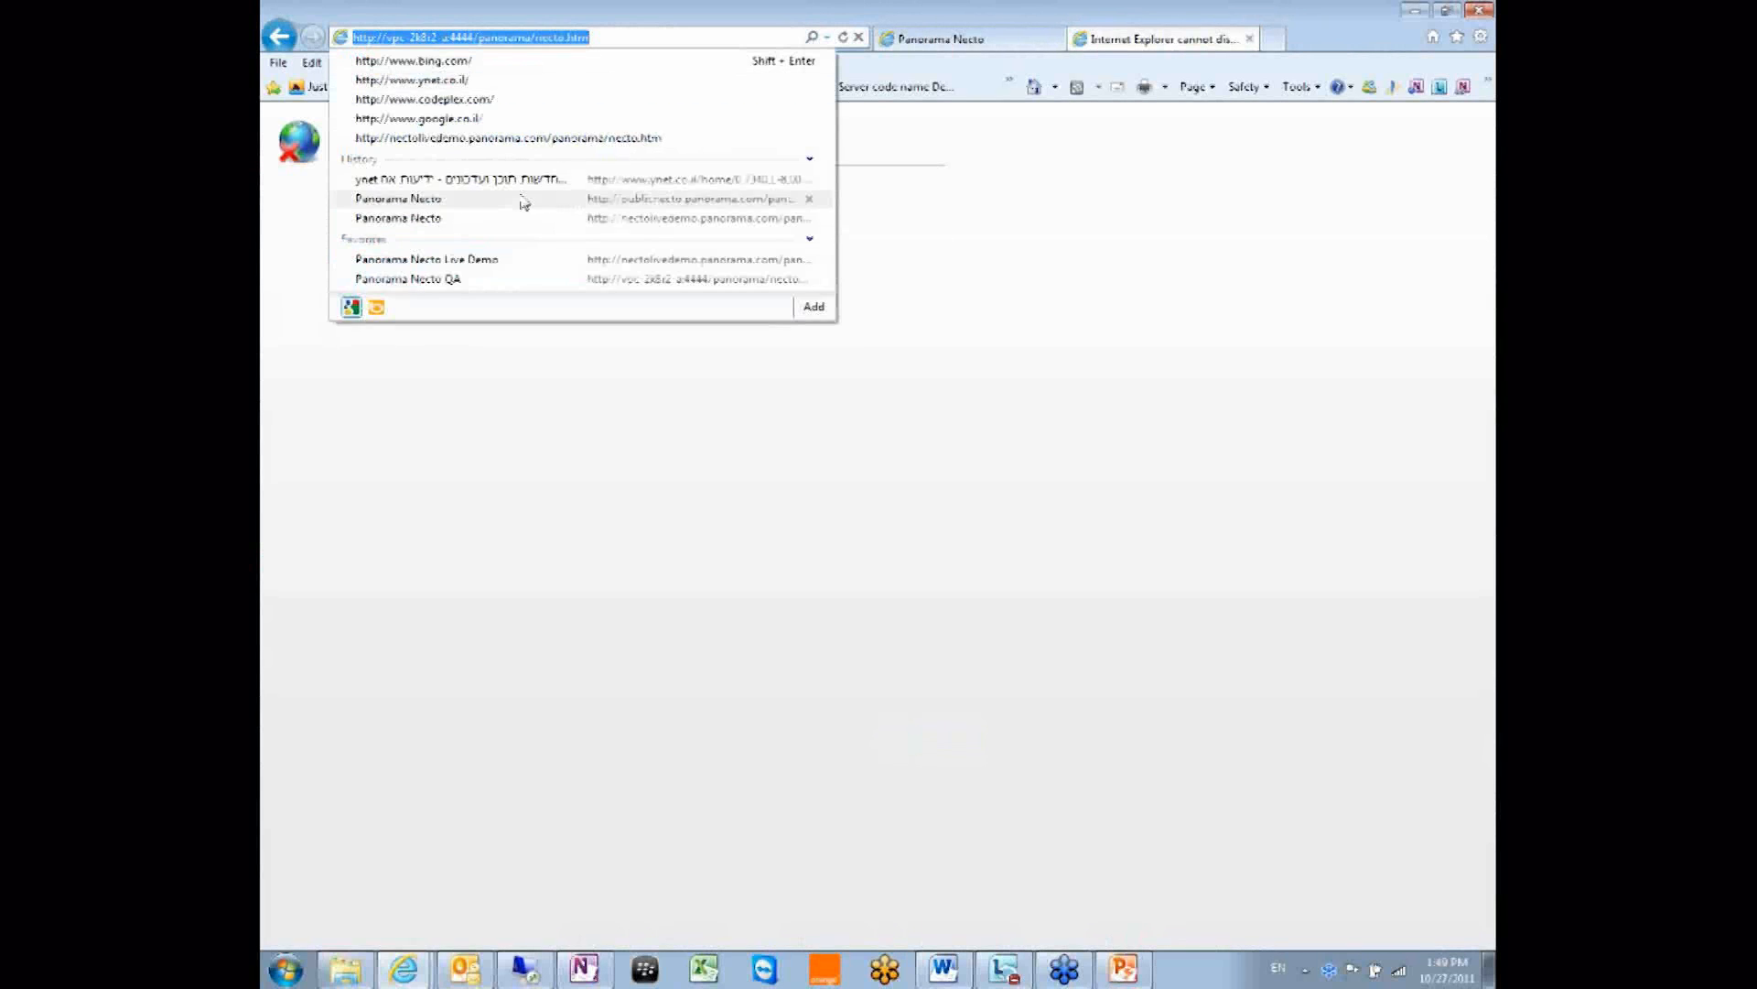
left_click(494, 263)
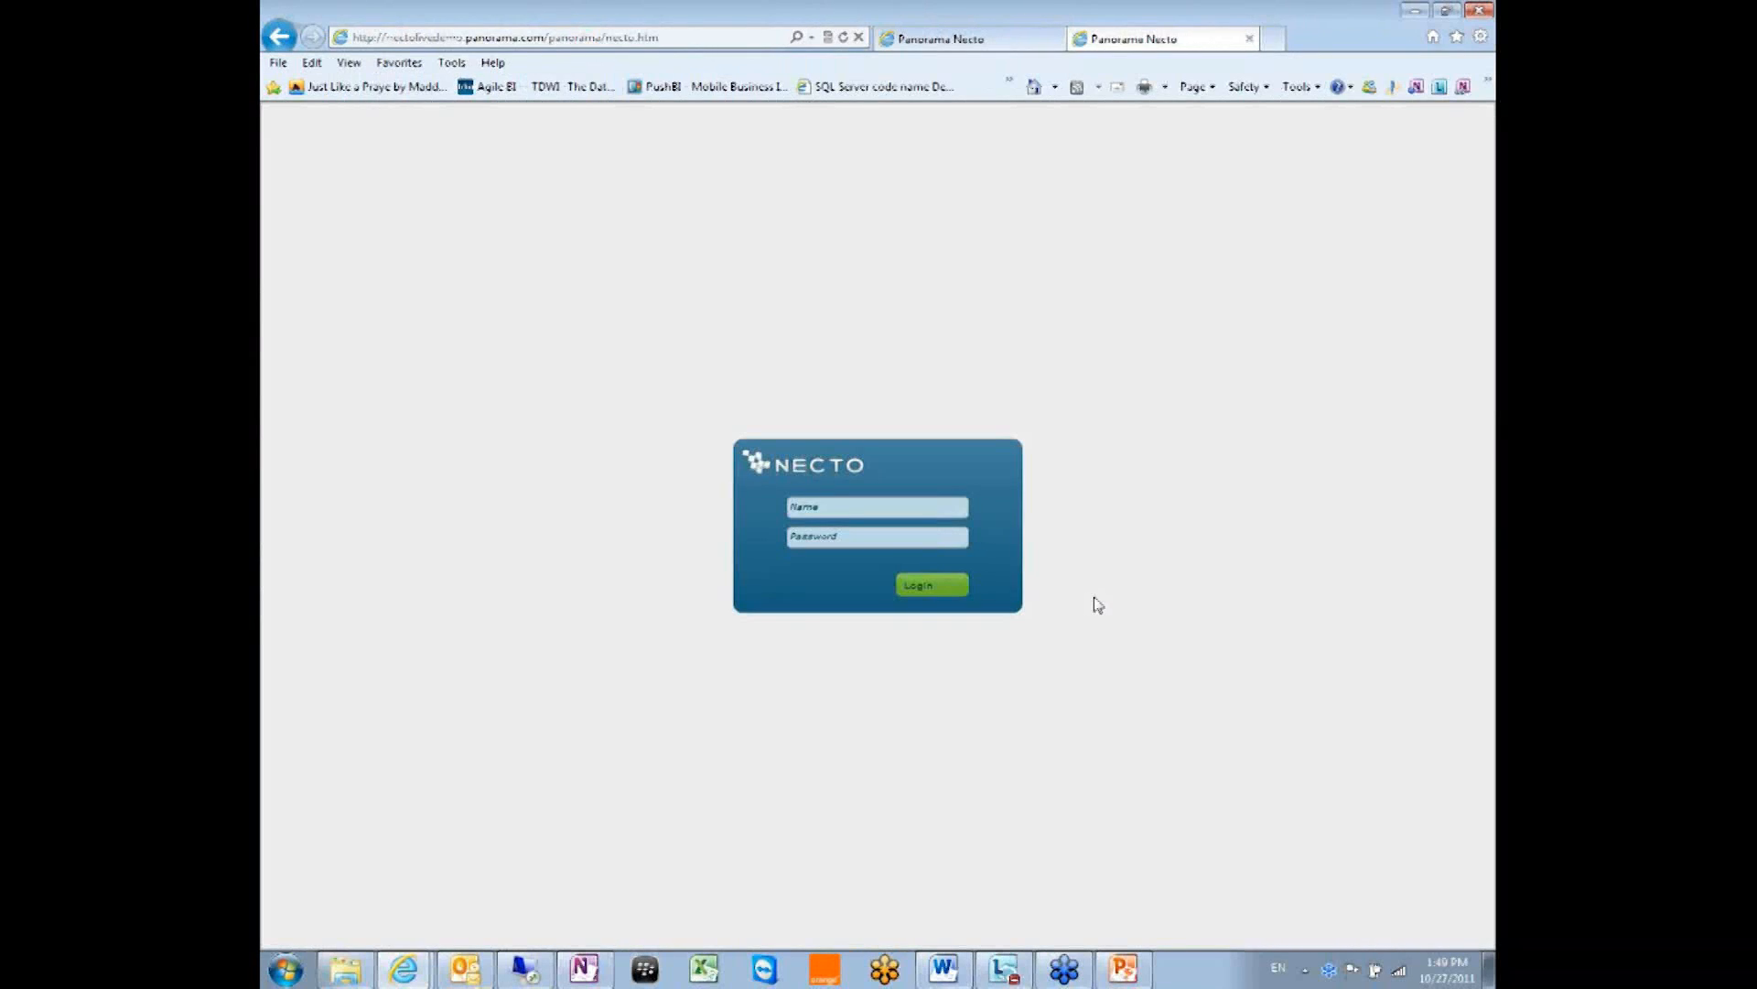
left_click(855, 511)
type("Ad")
key("BackSpace")
key("BackSpace")
key("BackSpace")
type("admin")
key("Tab")
type("a*********")
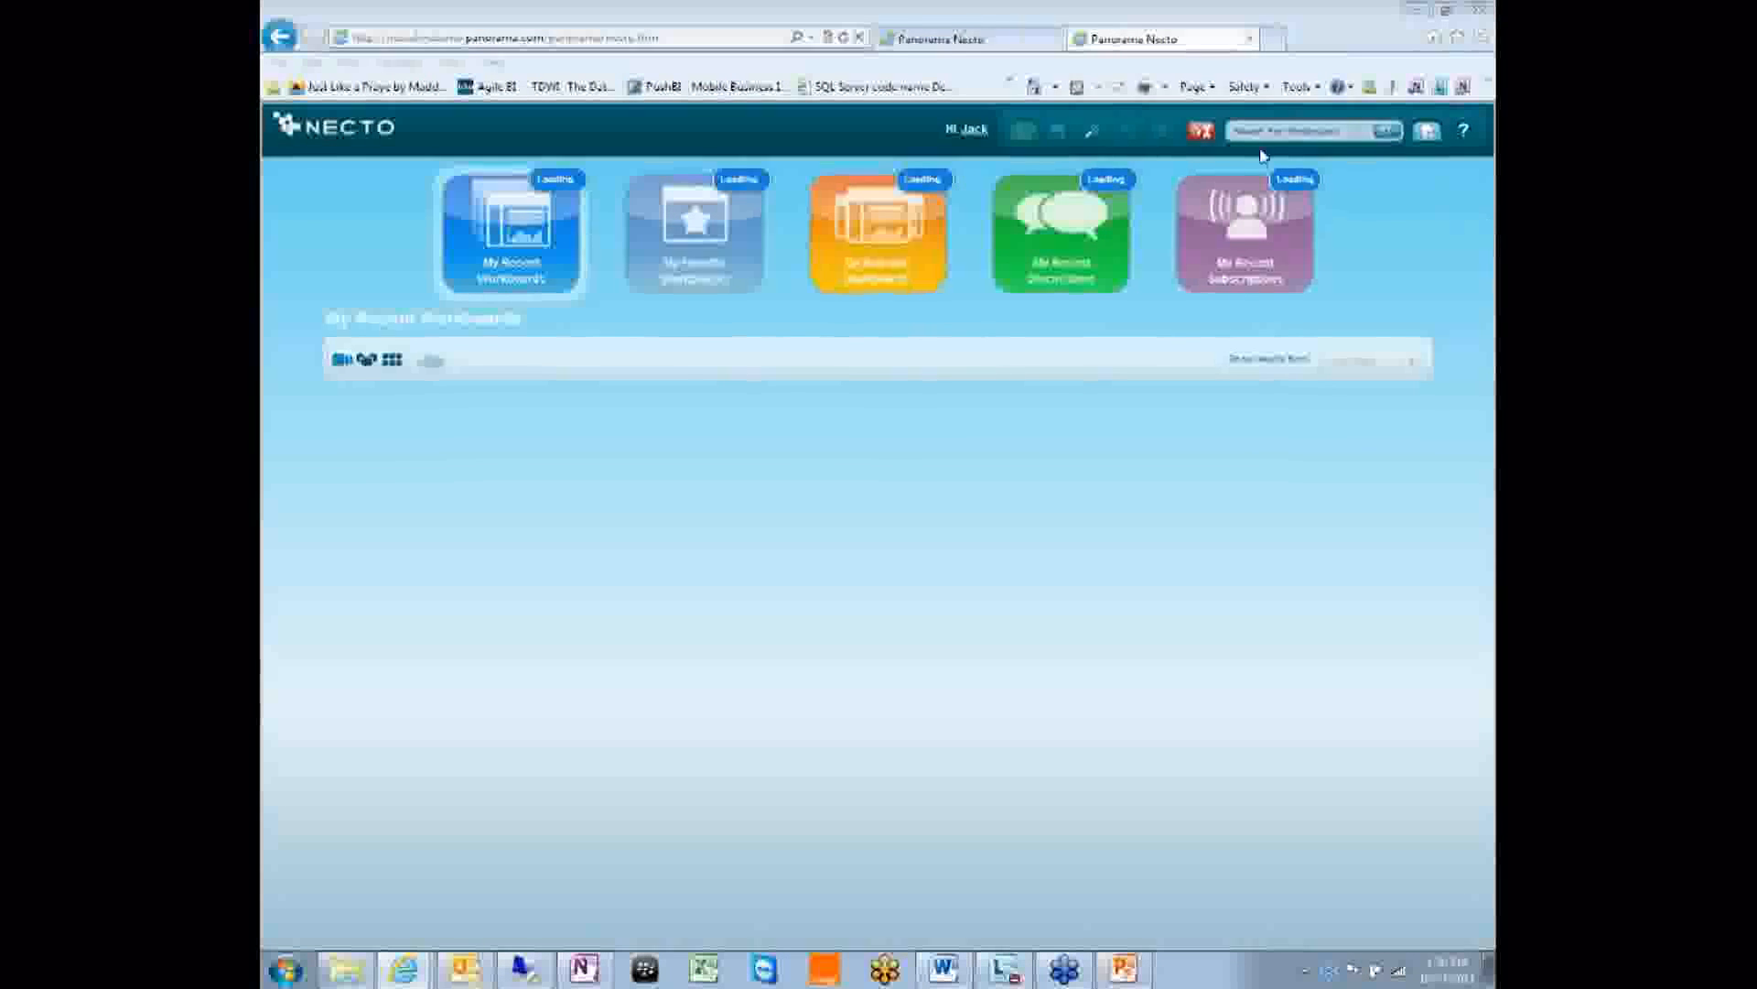
Go to the administration categories and choose the Data Security tile.
left_click(1199, 132)
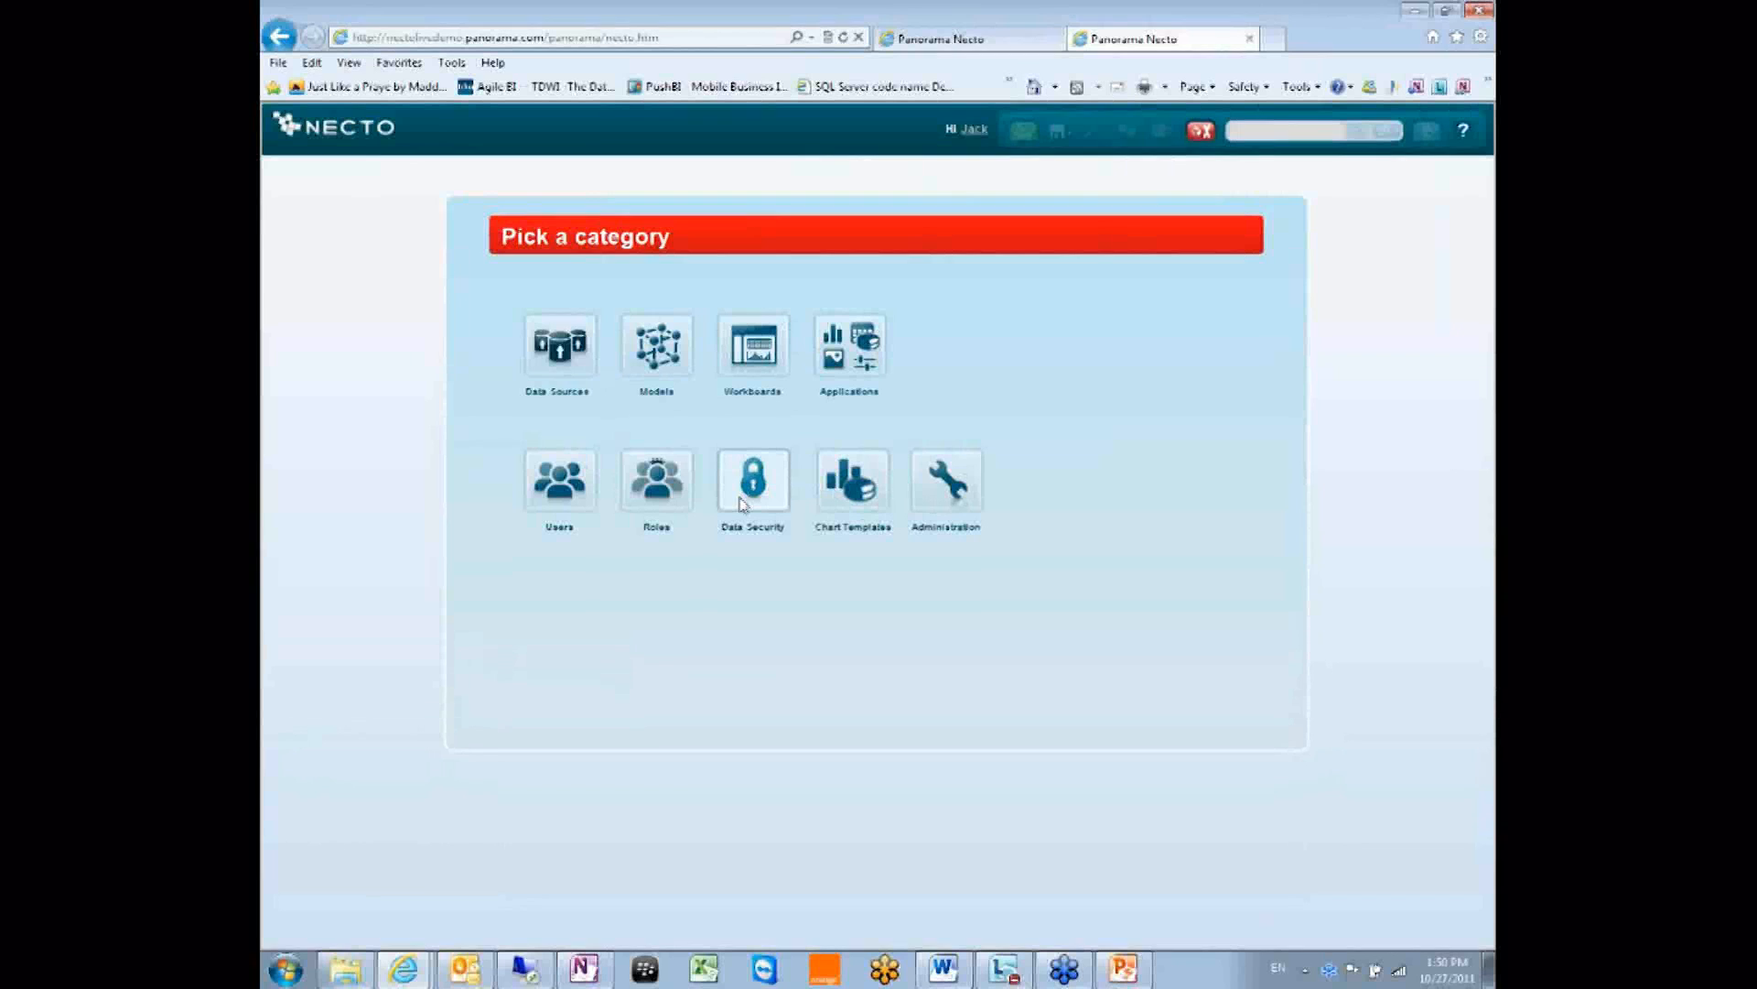
left_click(854, 494)
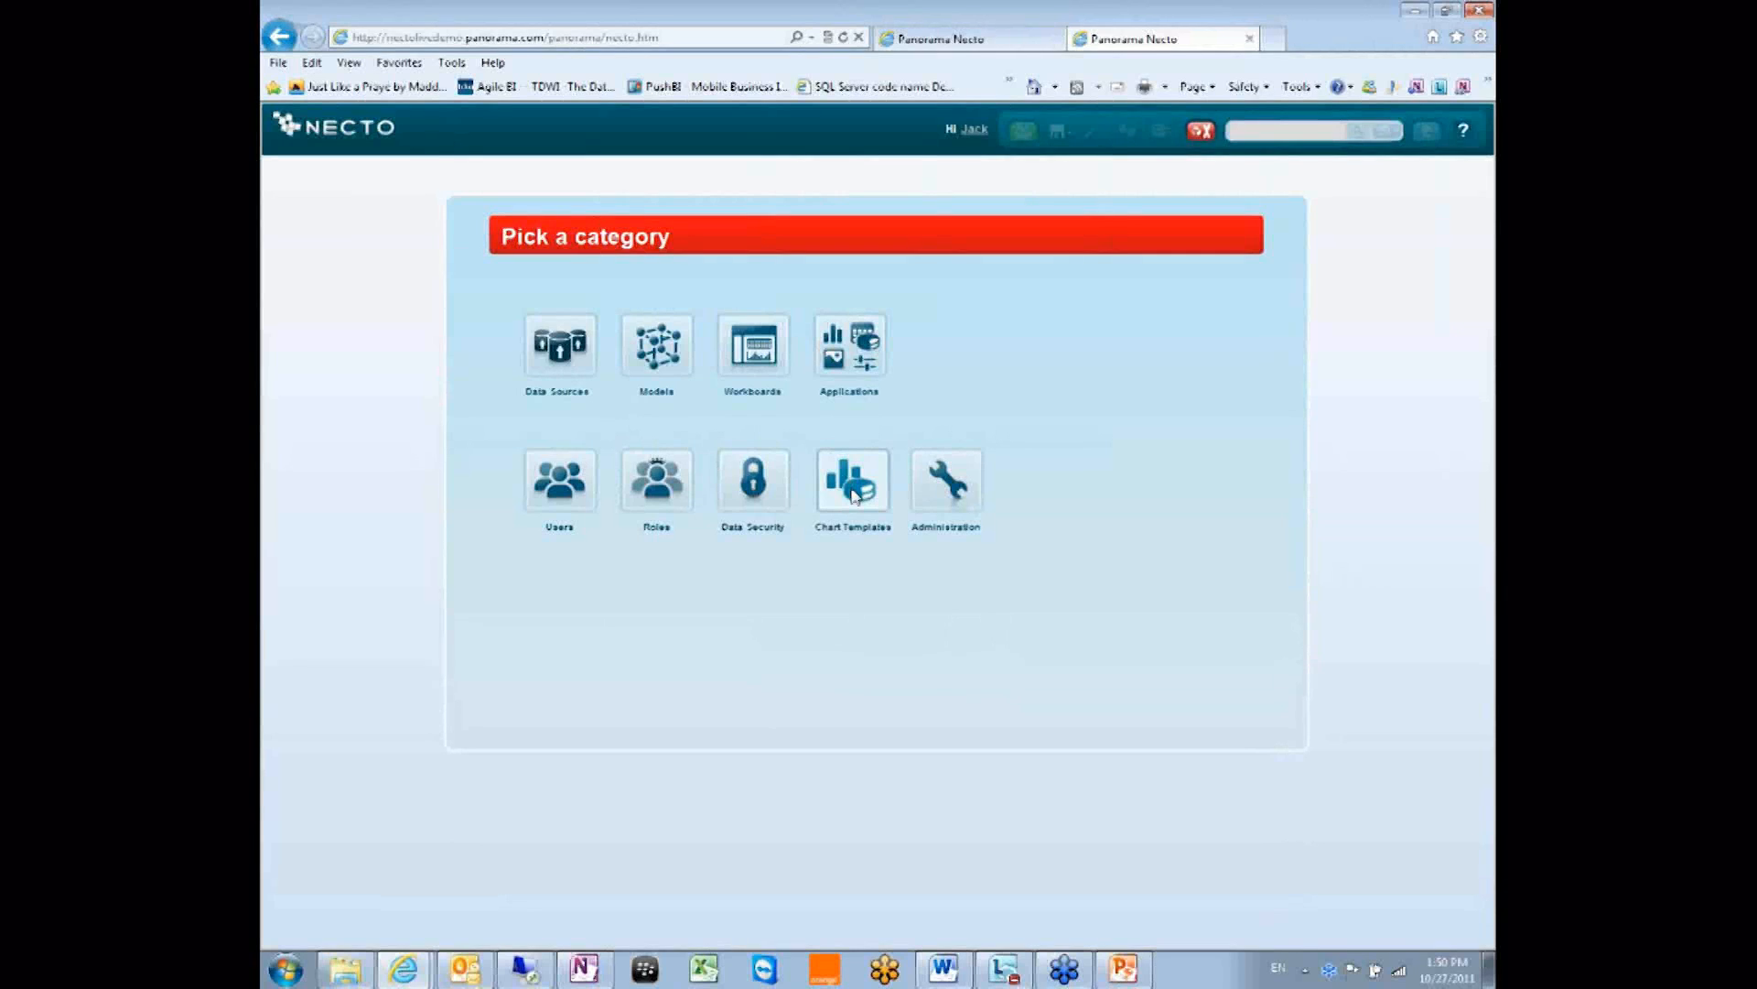
left_click(756, 494)
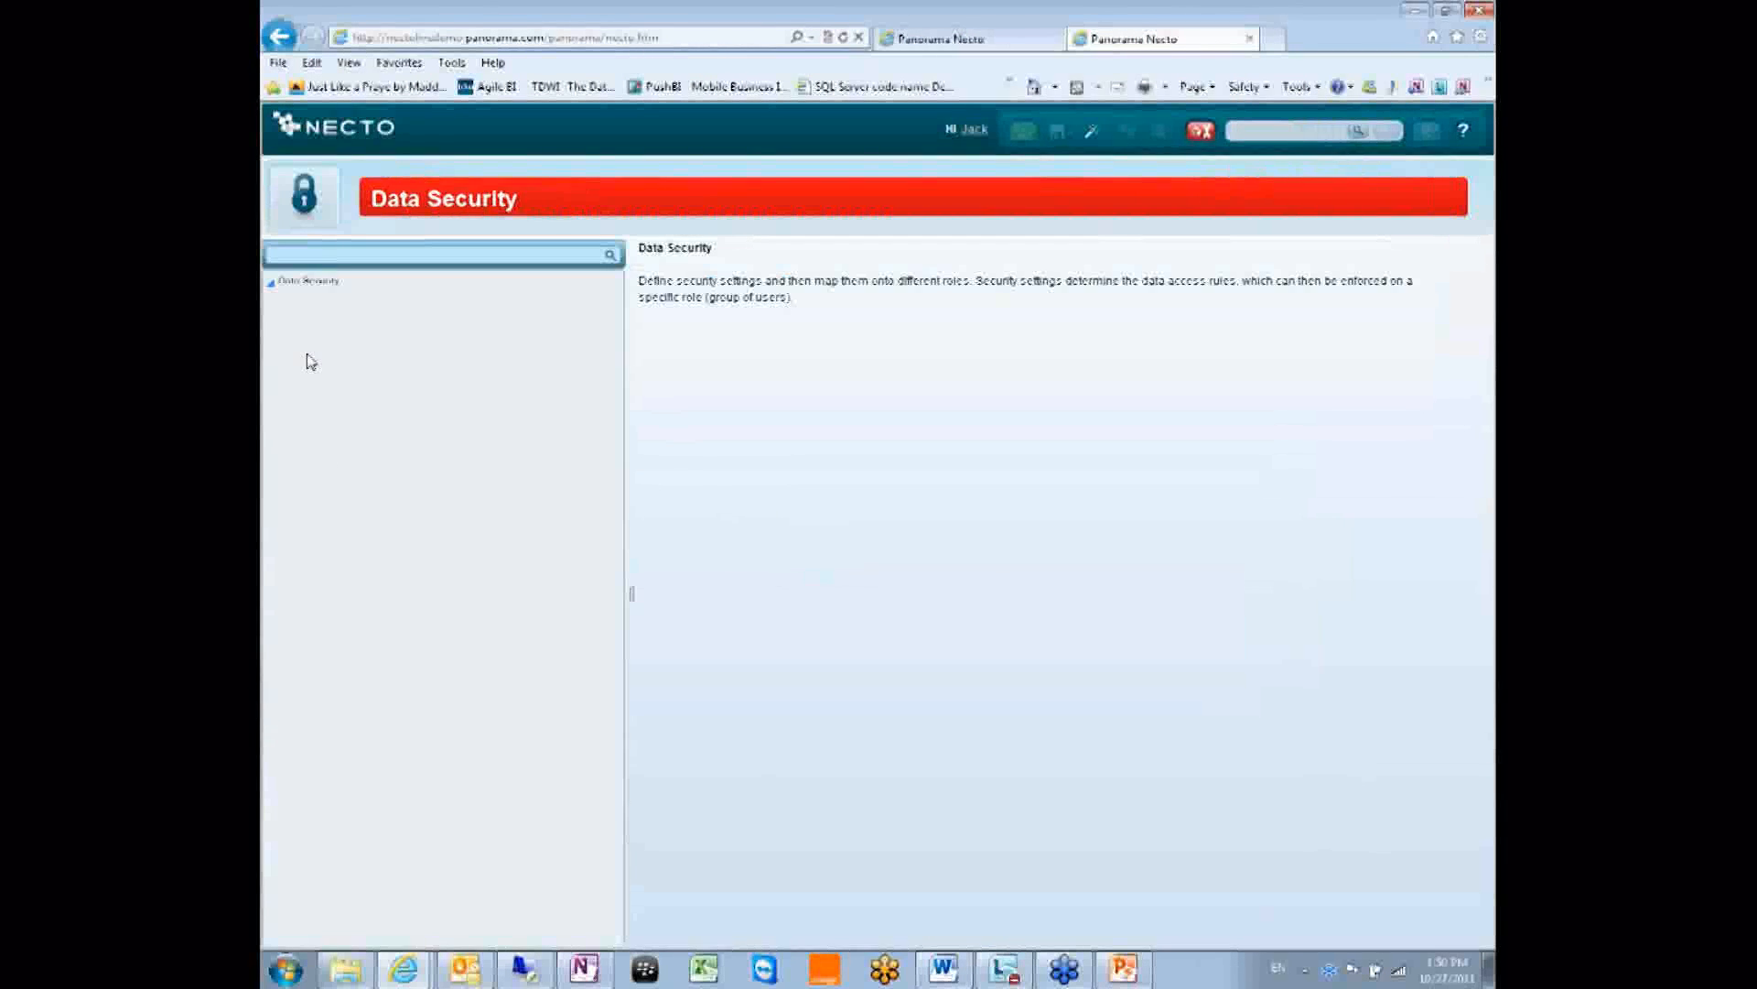